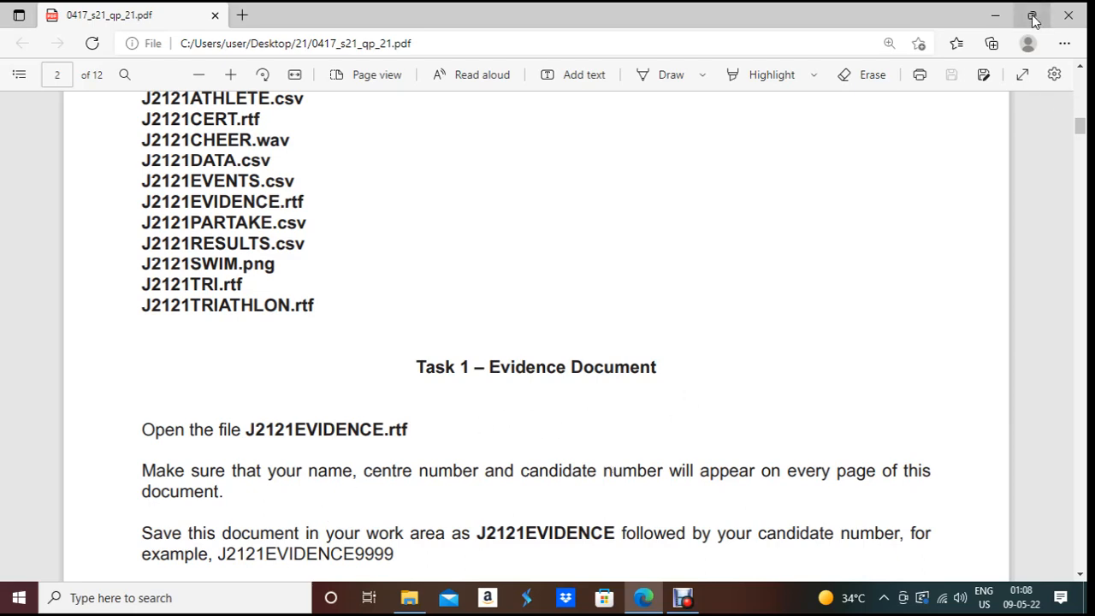
Step: Minimise the Edge window showing the 0417_s21_qp_21.pdf exam paper
{"action": "left_click", "coordinate": [1001, 14]}
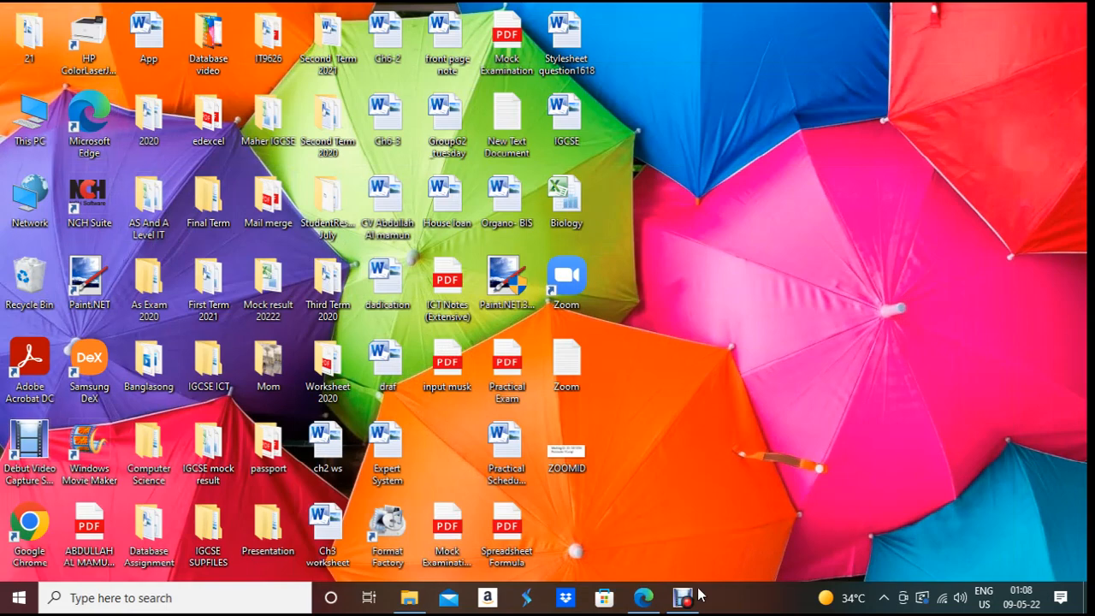
Step: Open J2121EVIDENCE from folder 21 in Word, enable editing, then return to the exam PDF
{"action": "left_click", "coordinate": [409, 599]}
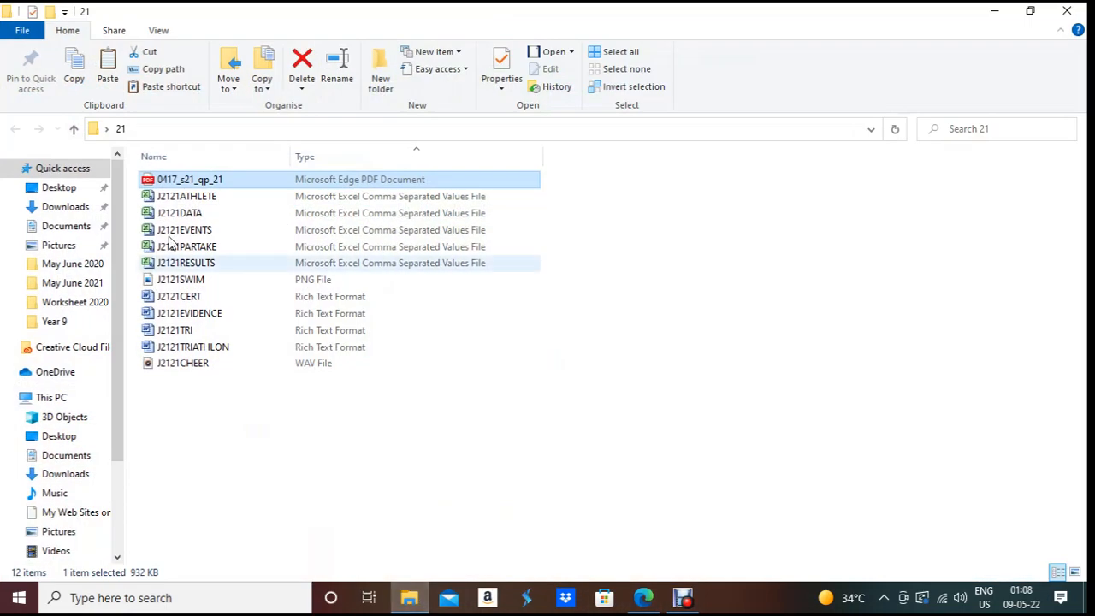
{"action": "left_click", "coordinate": [200, 316]}
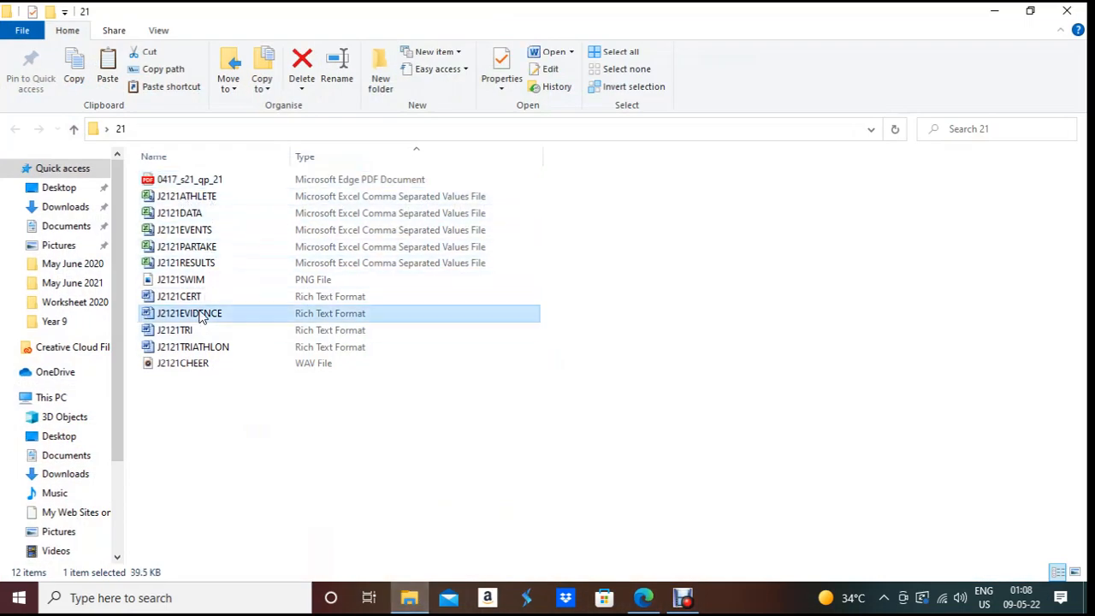
{"action": "double_click", "coordinate": [200, 317]}
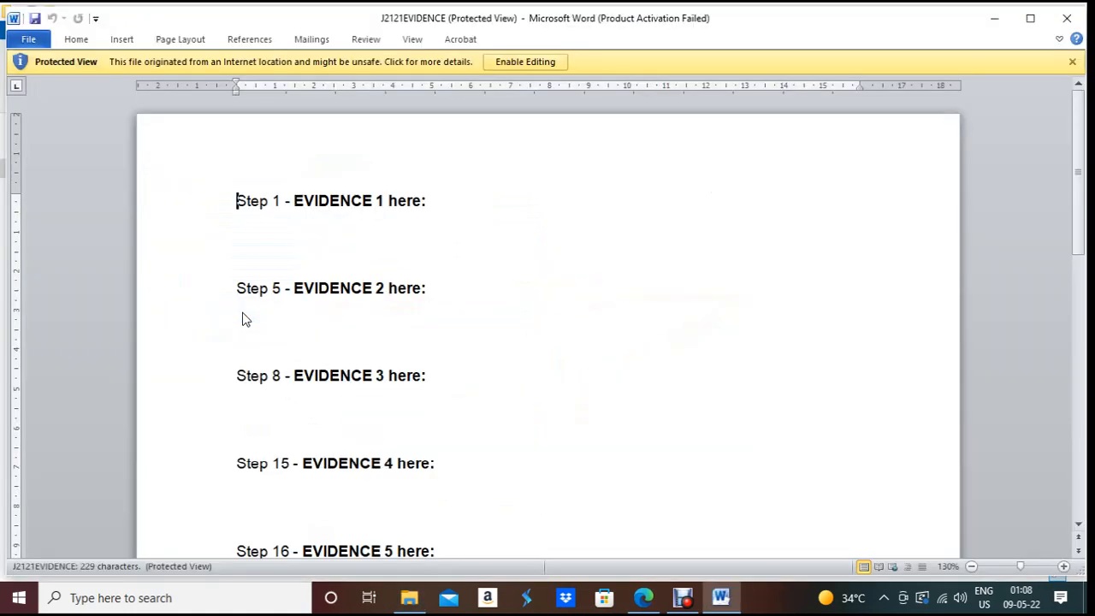
{"action": "left_click", "coordinate": [515, 63]}
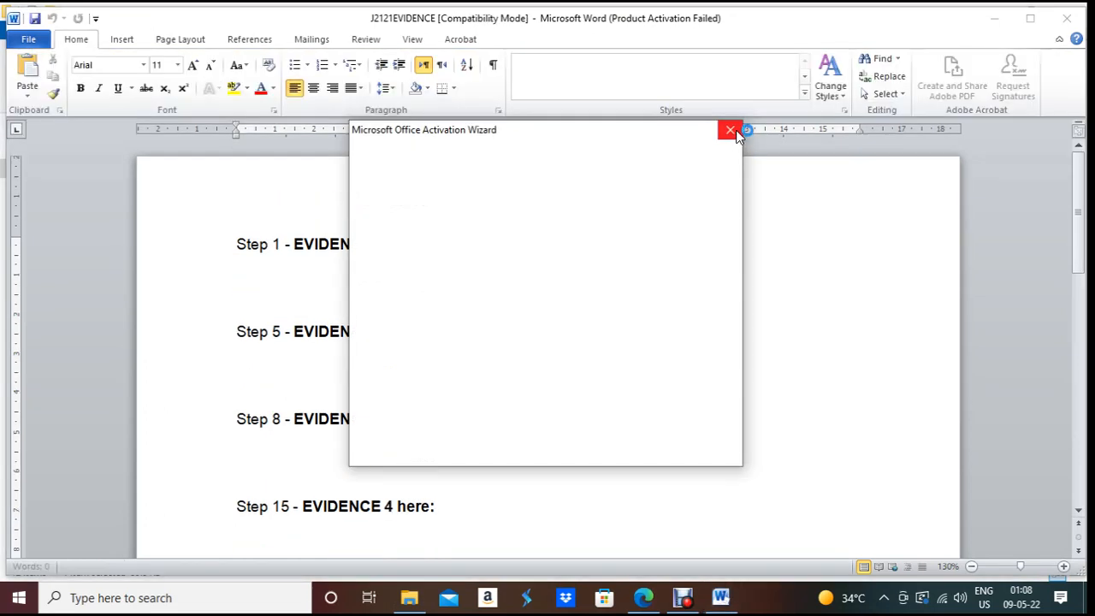
{"action": "left_click", "coordinate": [732, 131]}
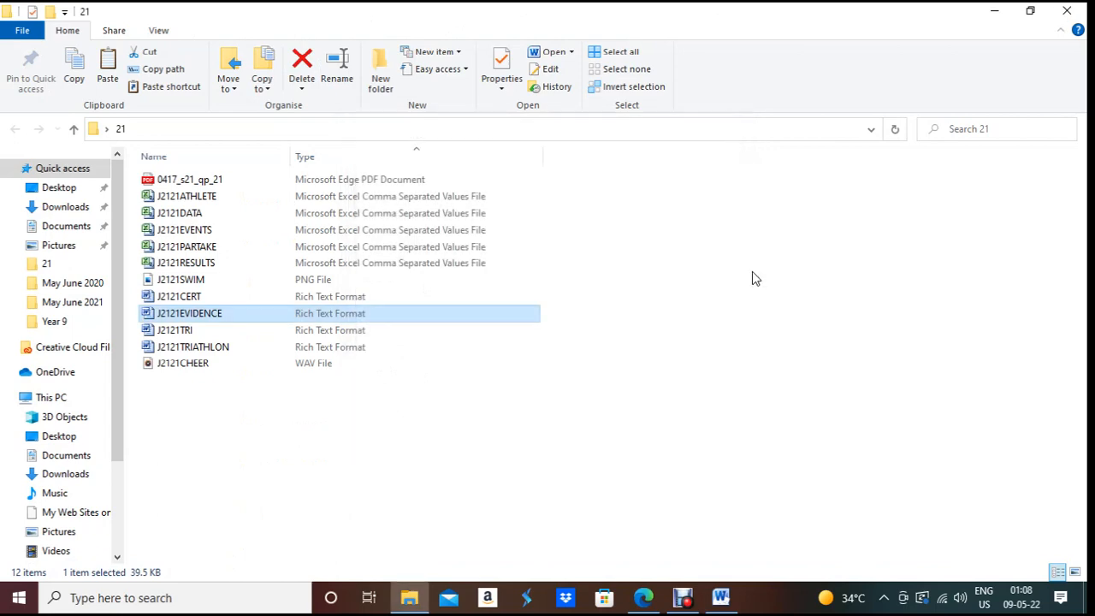
{"action": "left_click", "coordinate": [712, 603]}
{"action": "left_click", "coordinate": [643, 597]}
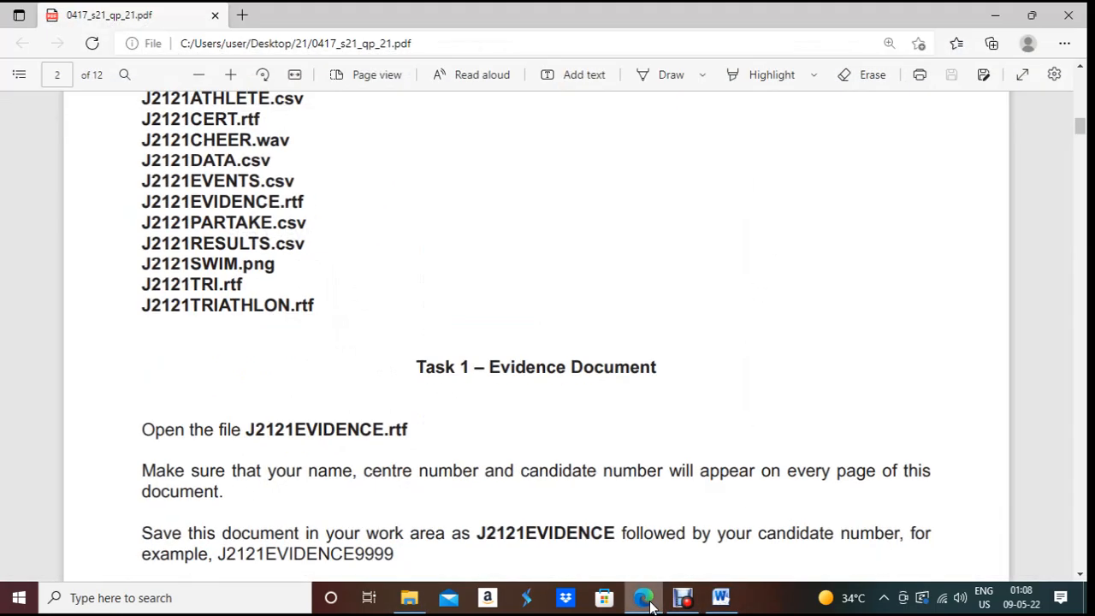
Step: Scroll to Task 1 and highlight 'on every page of', then return to the Word document
{"action": "scroll", "coordinate": [426, 462], "scroll_direction": "down", "scroll_amount": 2}
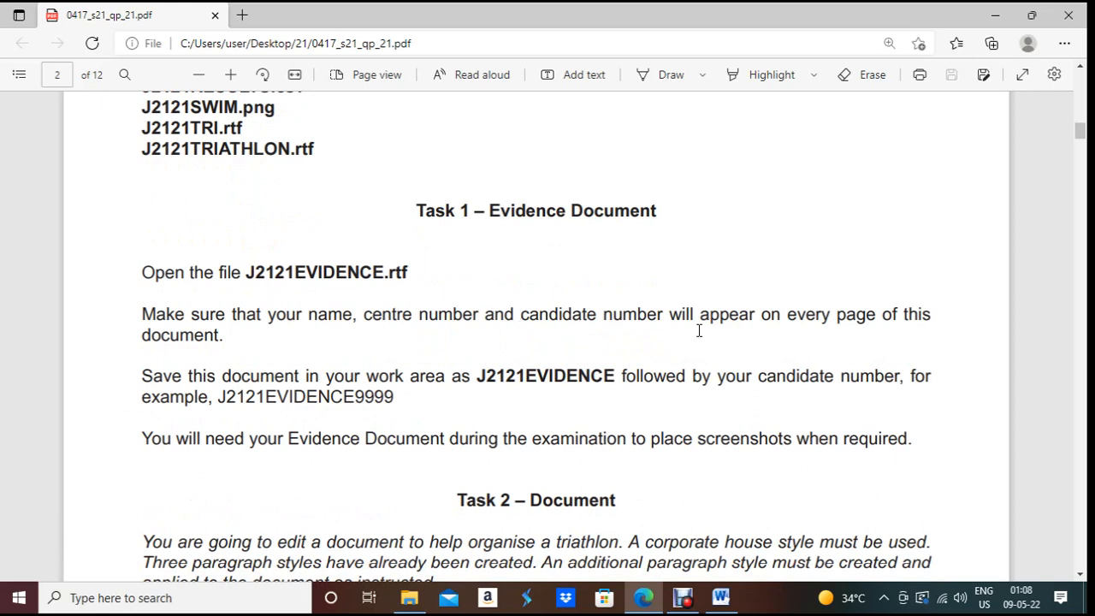
{"action": "left_click_drag", "start_coordinate": [764, 315], "coordinate": [910, 314]}
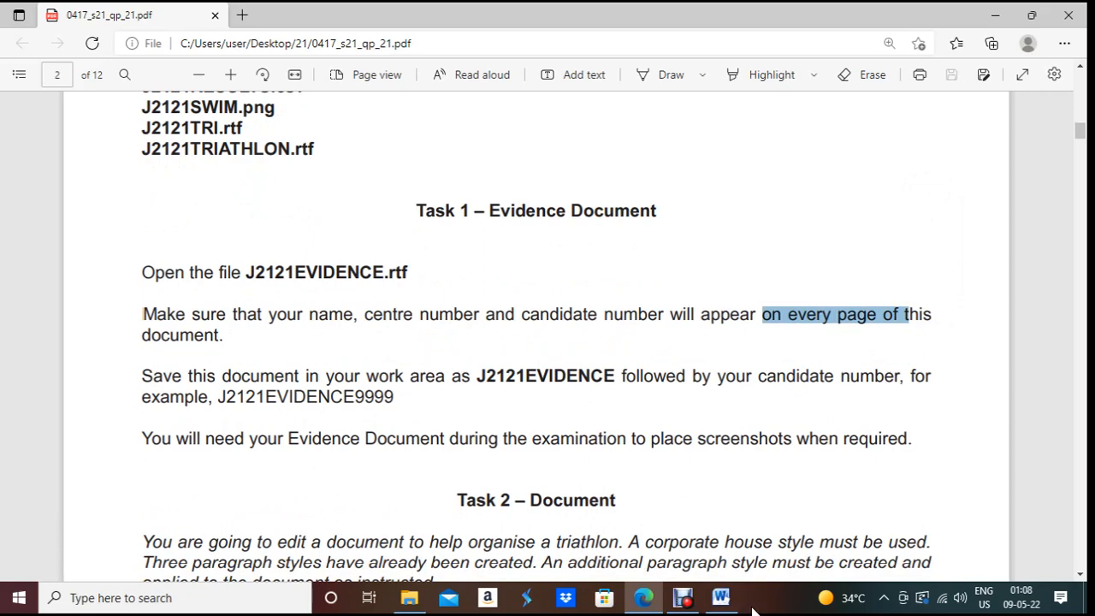
{"action": "left_click", "coordinate": [726, 603]}
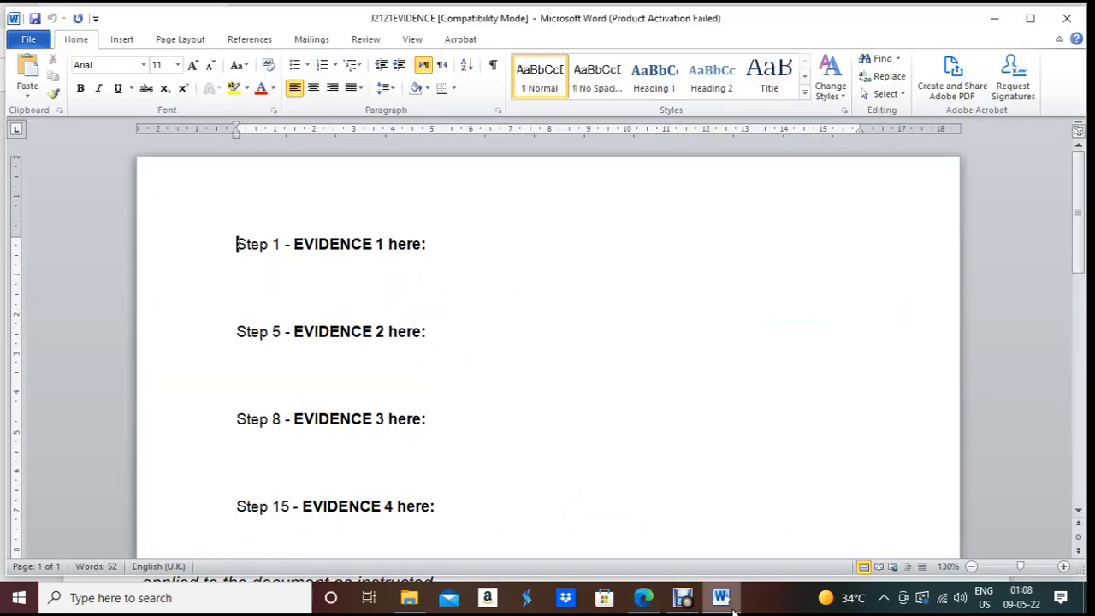
Step: Insert a Blank (Three Columns) header and type the candidate's name in the left placeholder
{"action": "left_click", "coordinate": [122, 40]}
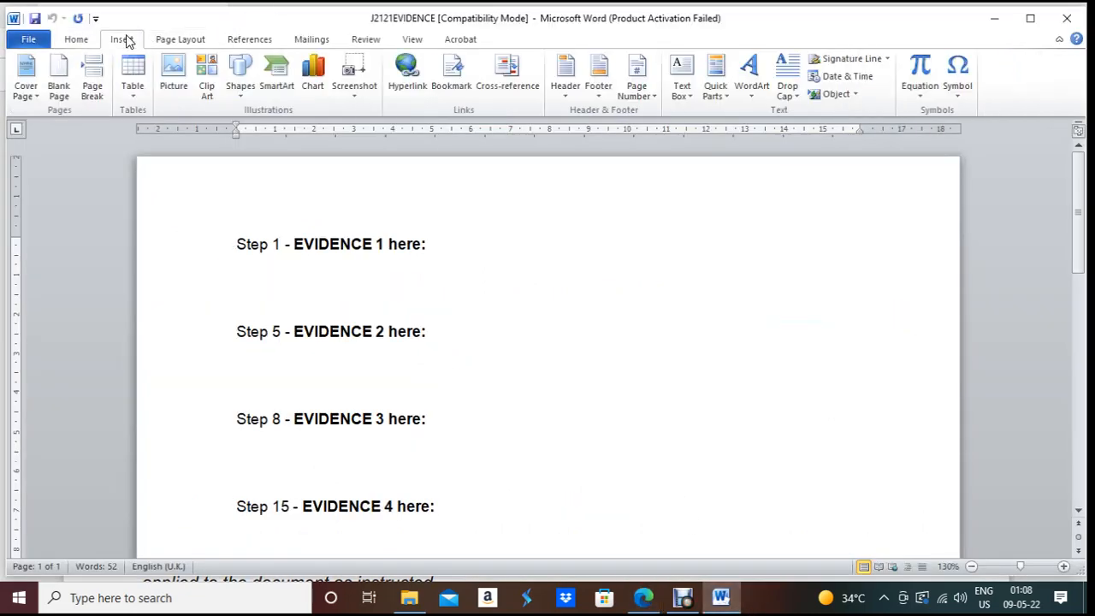
{"action": "left_click", "coordinate": [567, 92]}
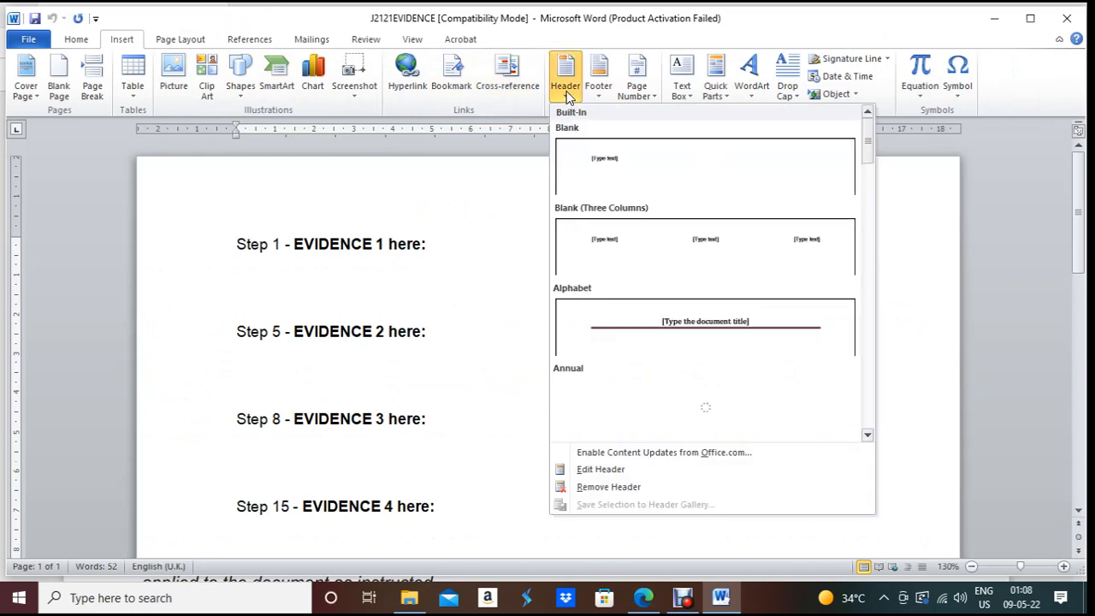
{"action": "left_click", "coordinate": [636, 265]}
{"action": "left_click", "coordinate": [274, 216]}
{"action": "type", "text": "Masn"}
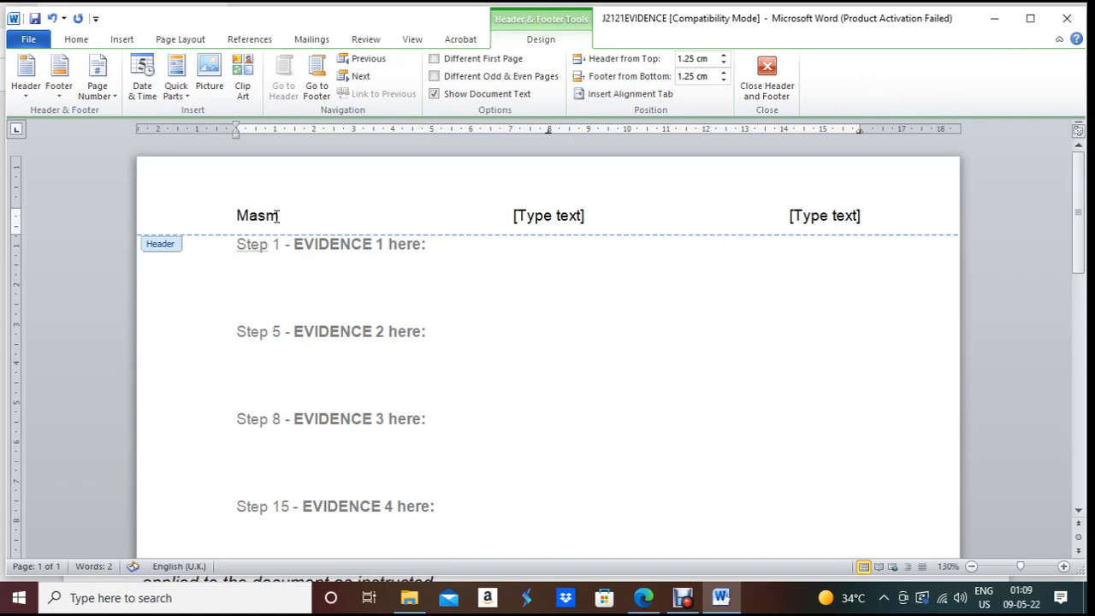
{"action": "key", "text": "BackSpace"}
{"action": "key", "text": "BackSpace"}
{"action": "key", "text": "BackSpace"}
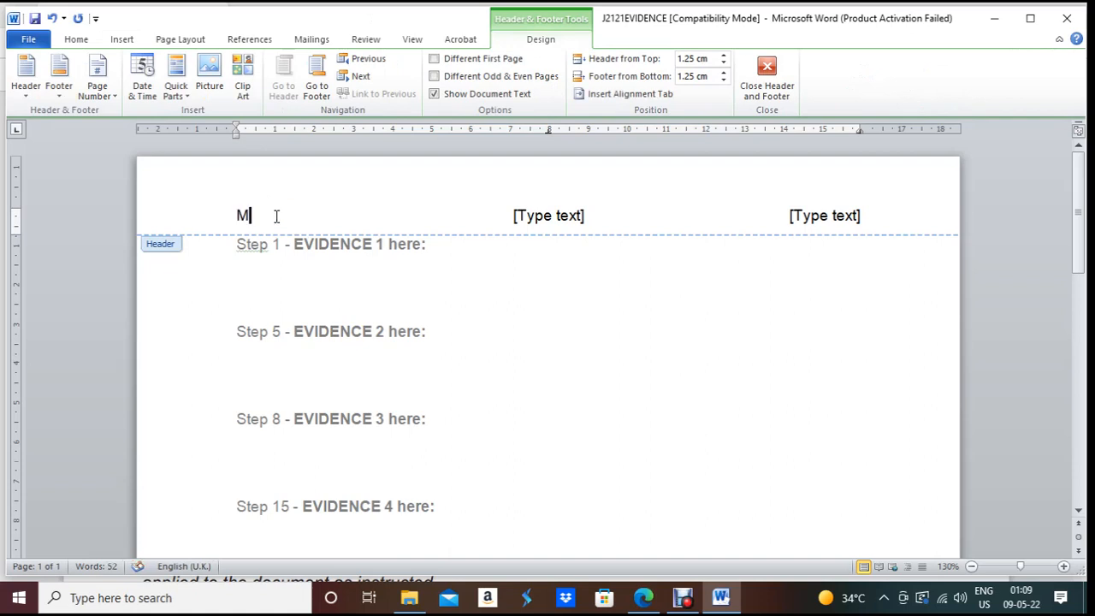
{"action": "type", "text": "amun"}
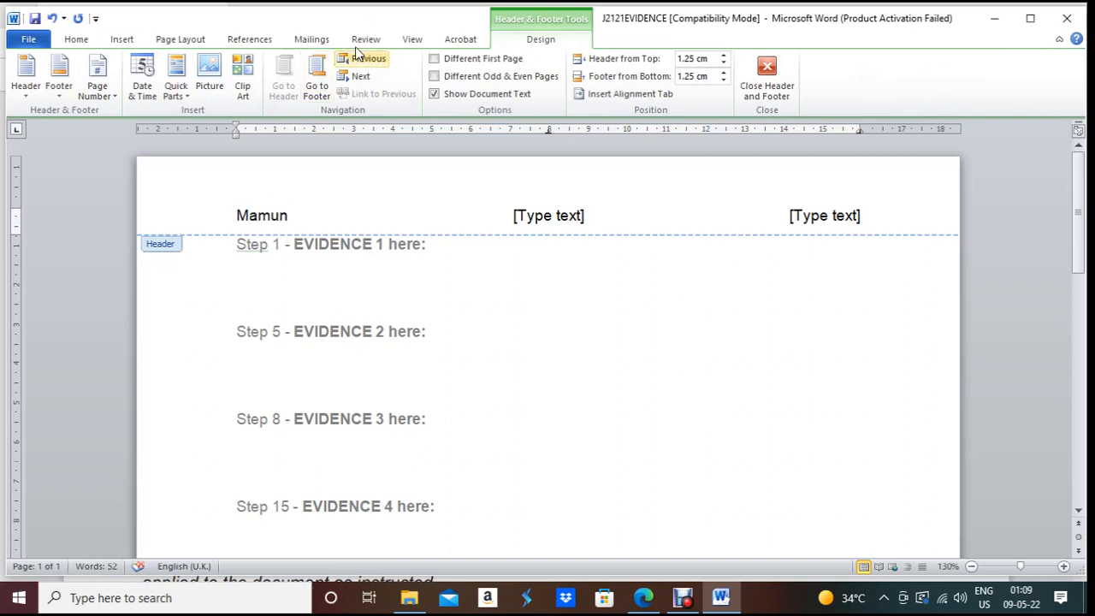
Step: Fill the middle and right header placeholders with the centre number and candidate number, then close the header
{"action": "left_click", "coordinate": [521, 214]}
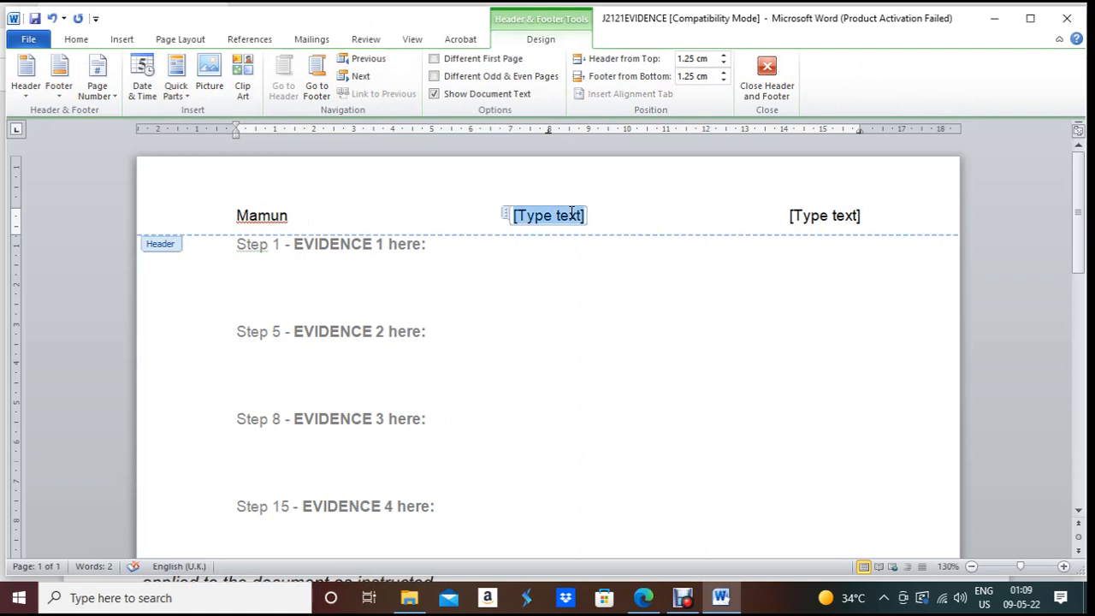
{"action": "type", "text": "SA139"}
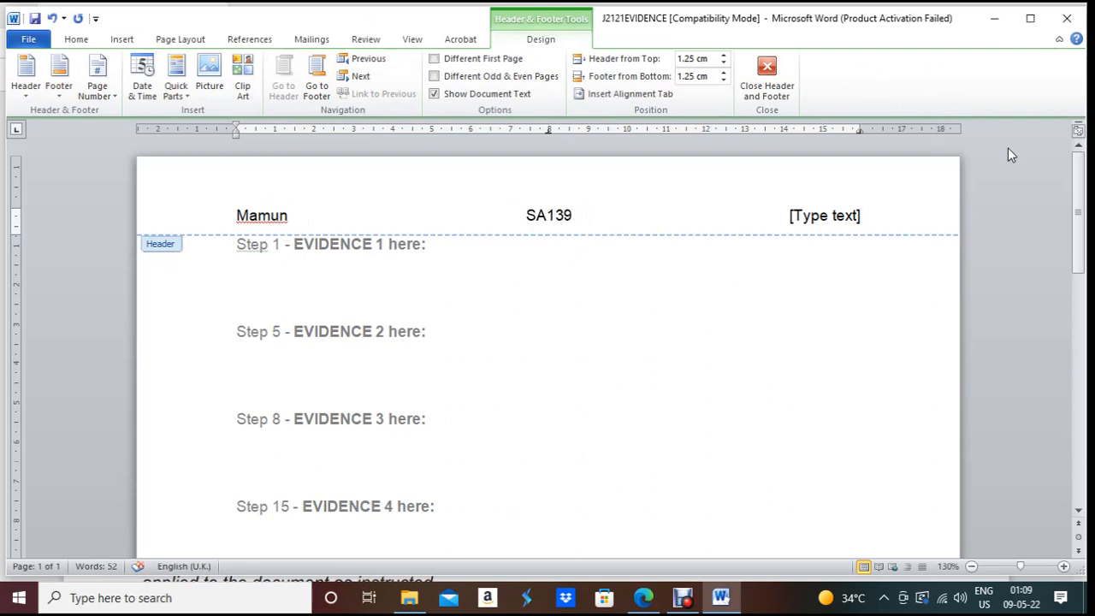
{"action": "left_click", "coordinate": [821, 217]}
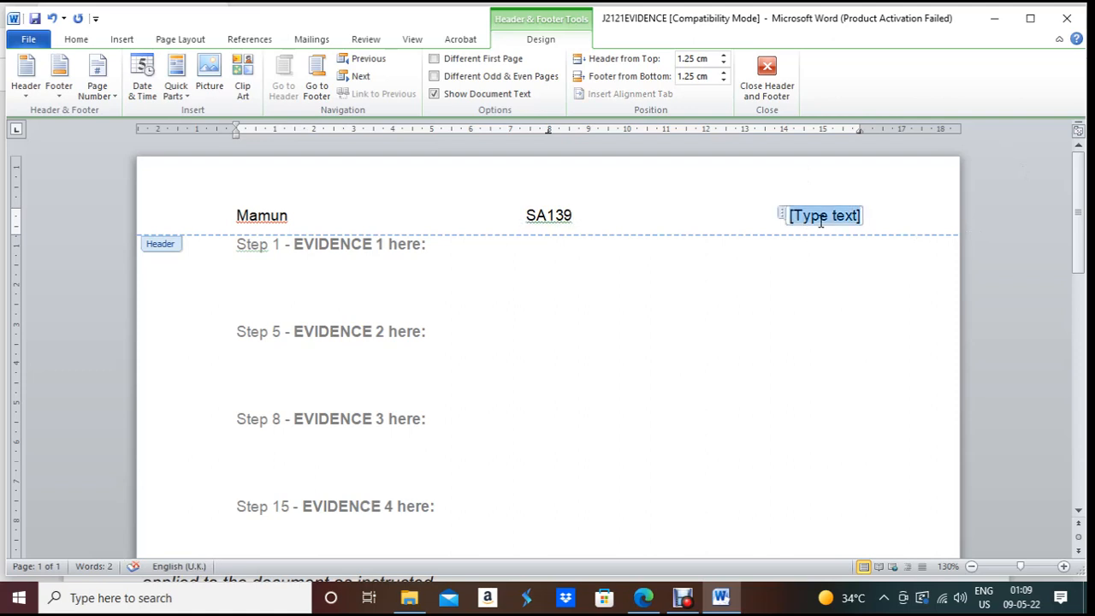
{"action": "type", "text": "1234"}
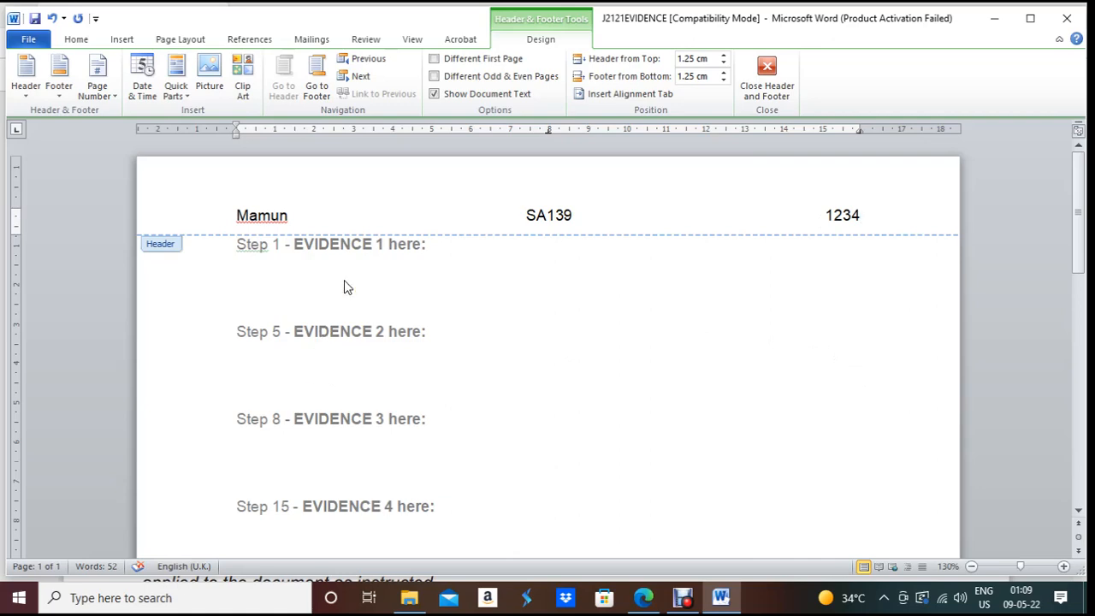
{"action": "double_click", "coordinate": [322, 307]}
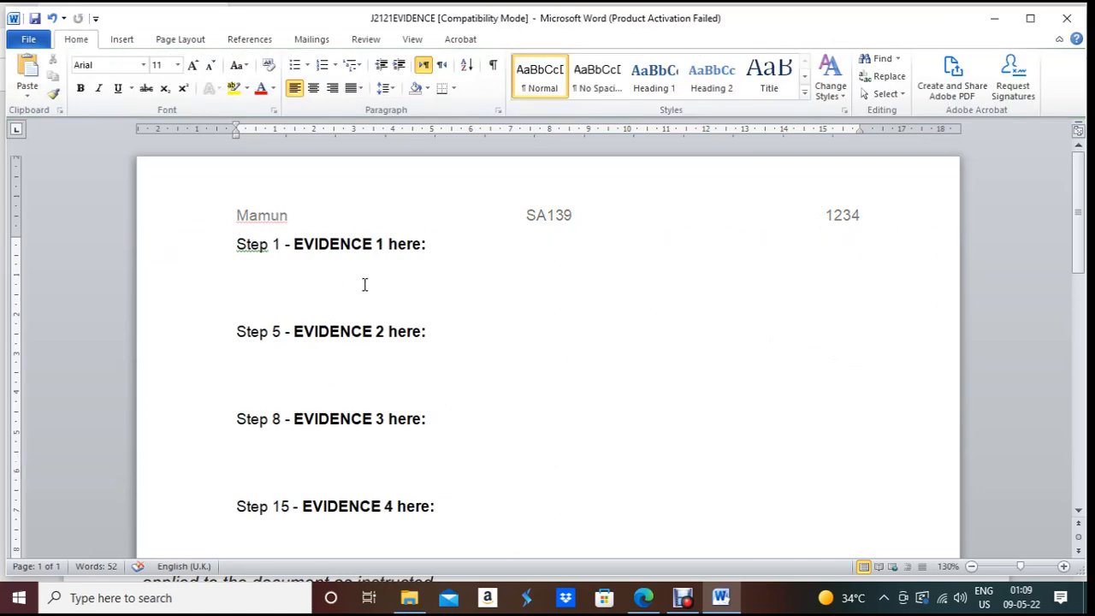
{"action": "left_click", "coordinate": [644, 597]}
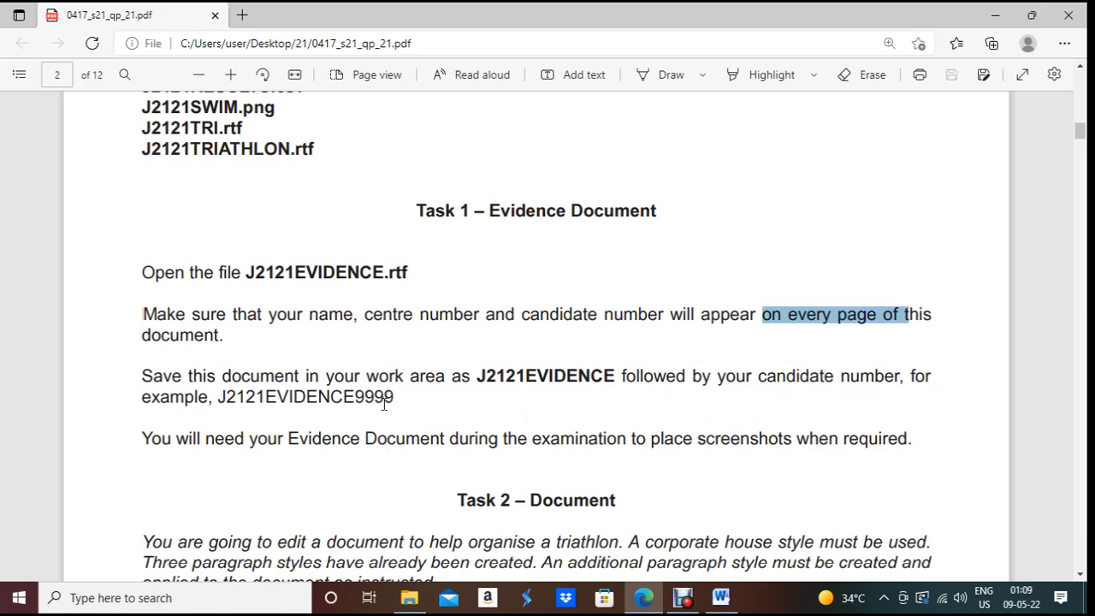
Step: Save the evidence document as a Word Document named J2121EVIDENCE1234
{"action": "mouse_move", "coordinate": [651, 606]}
{"action": "left_click", "coordinate": [721, 597]}
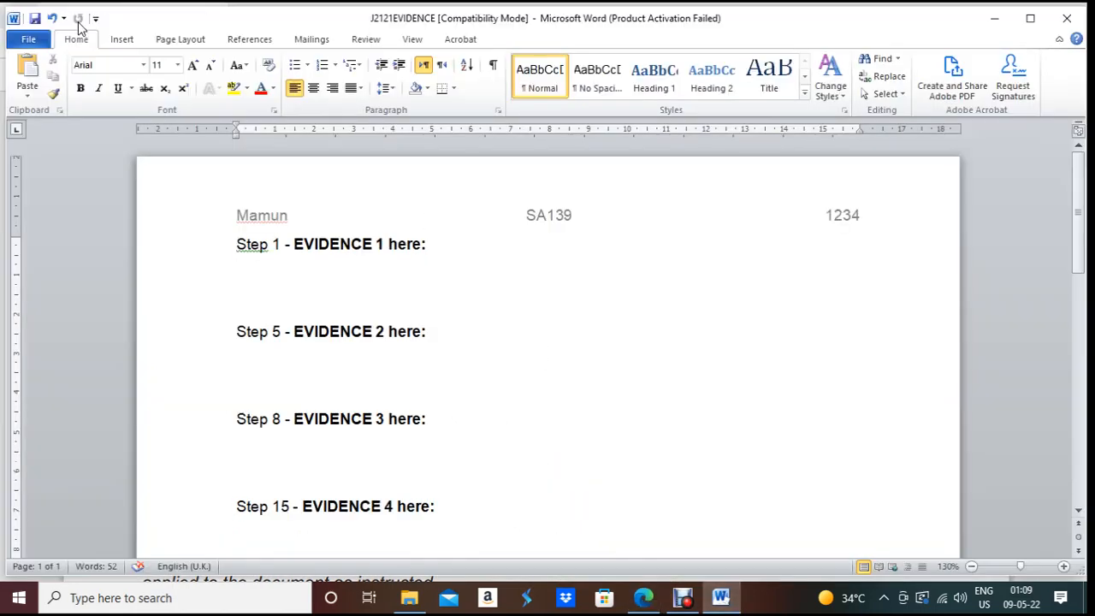
{"action": "left_click", "coordinate": [38, 43]}
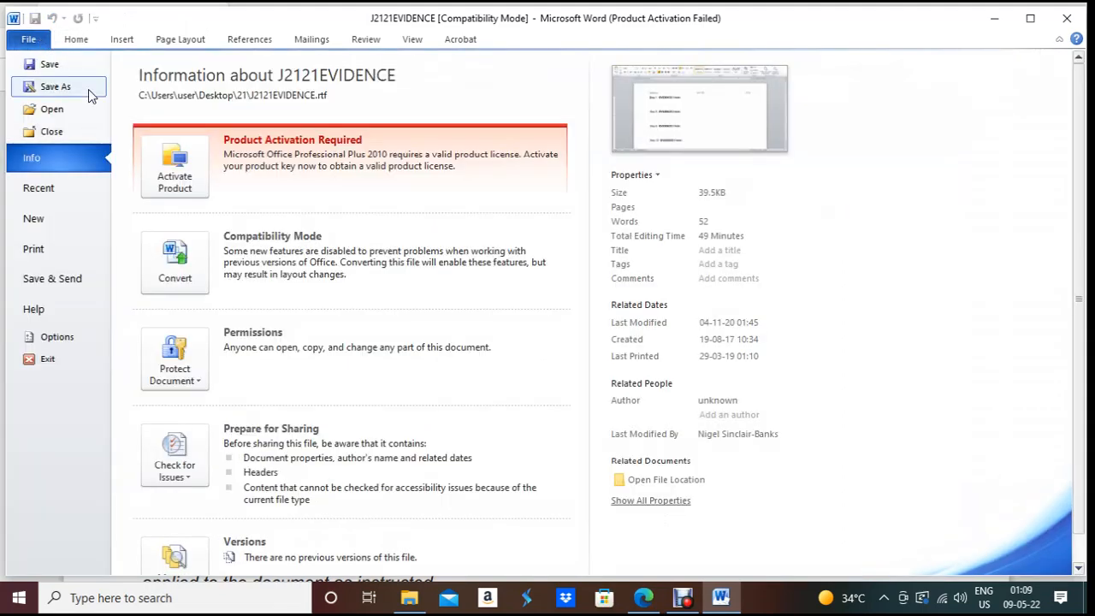
{"action": "key", "text": "Escape"}
{"action": "key", "text": "F12"}
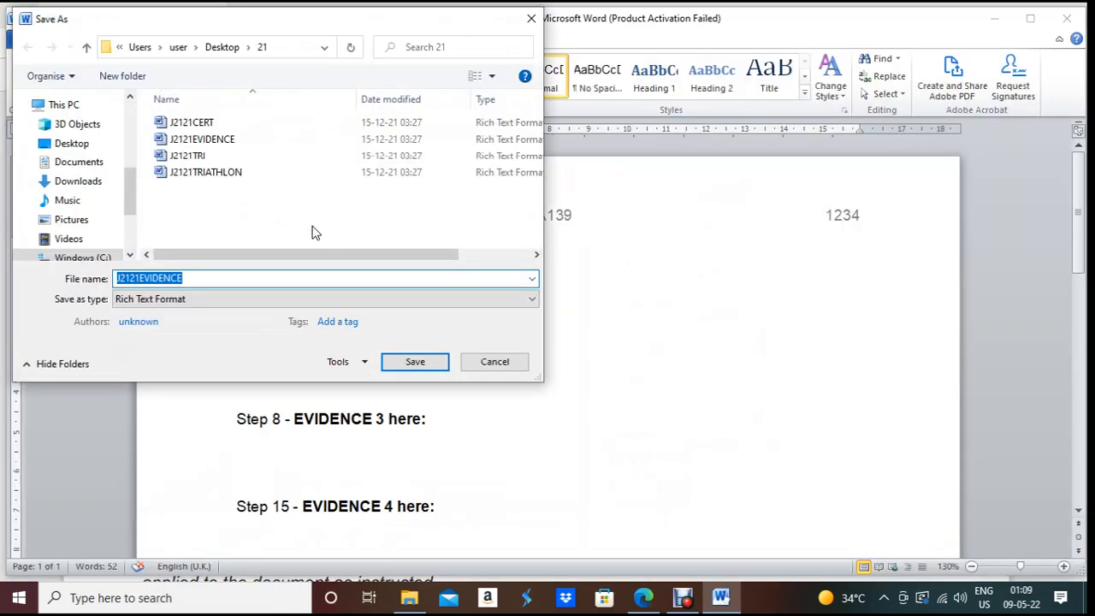
{"action": "left_click", "coordinate": [236, 302]}
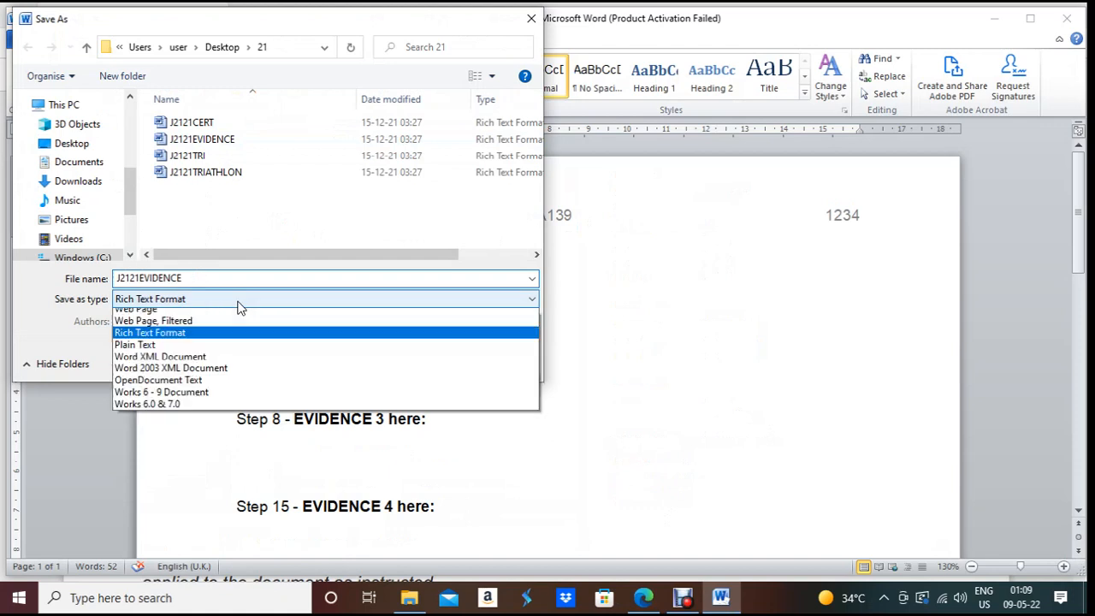
{"action": "left_click", "coordinate": [229, 316]}
{"action": "left_click", "coordinate": [208, 280]}
{"action": "left_click", "coordinate": [207, 280]}
{"action": "type", "text": "1234"}
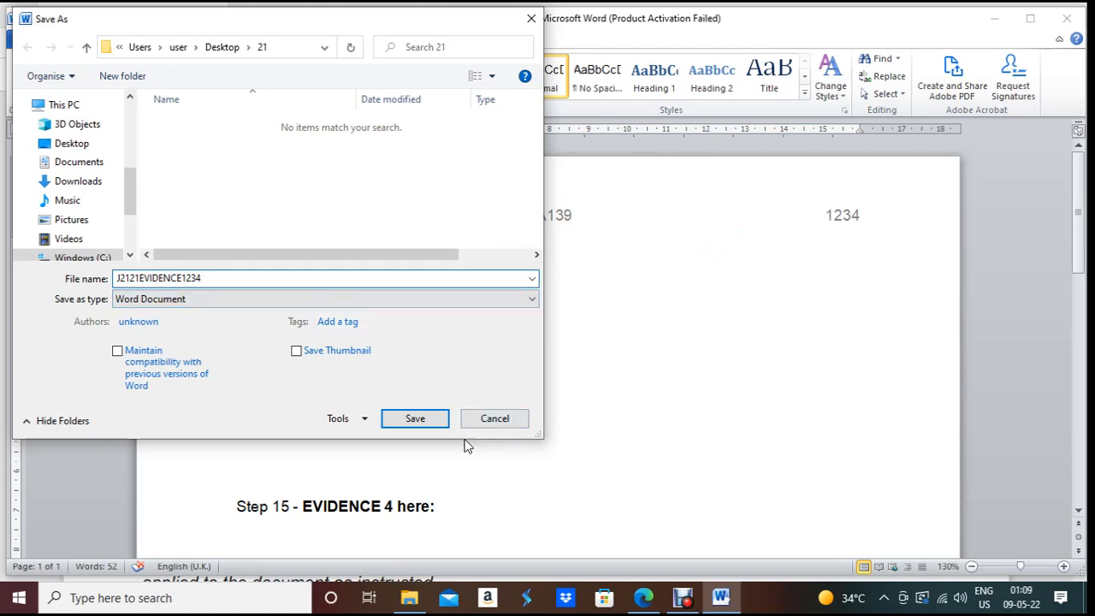
{"action": "left_click", "coordinate": [433, 424]}
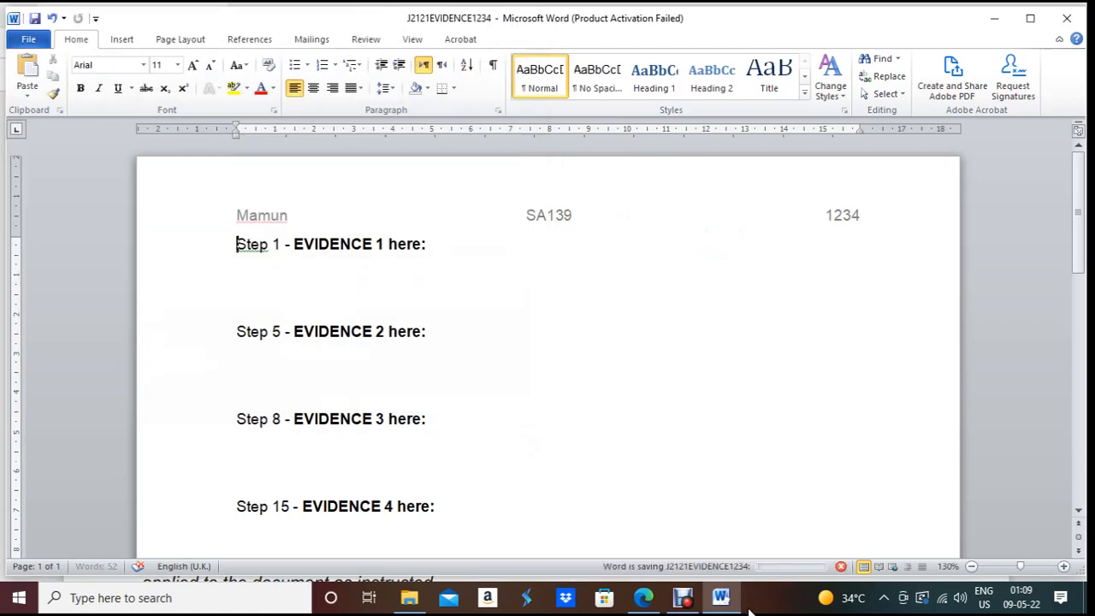
{"action": "left_click", "coordinate": [643, 597]}
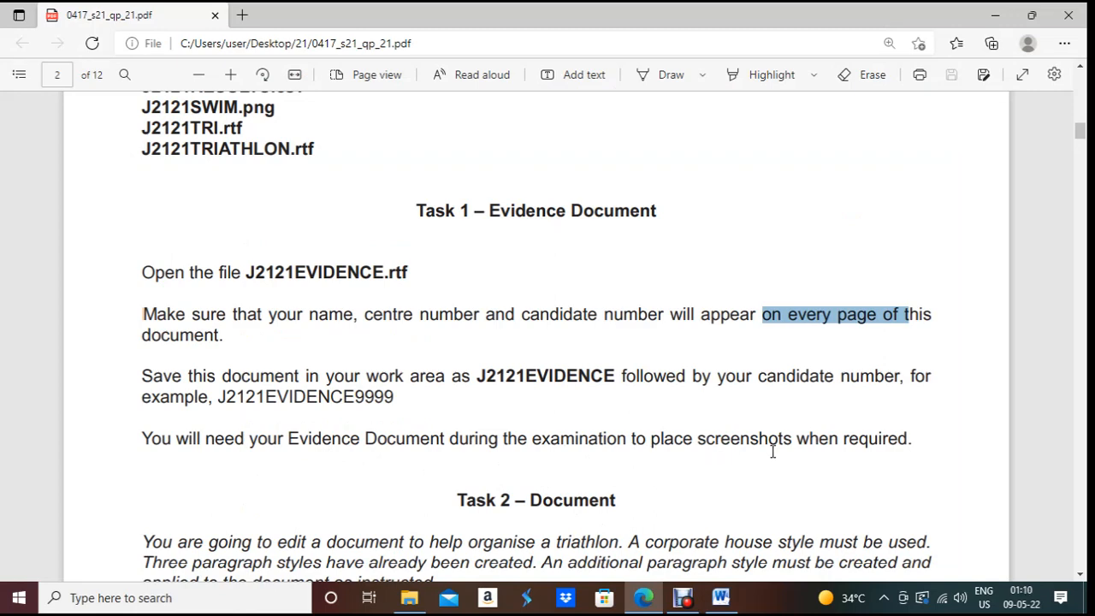
Step: Read the Task 2 introduction, highlighting its note about three existing paragraph styles
{"action": "scroll", "coordinate": [772, 451], "scroll_direction": "down", "scroll_amount": 3}
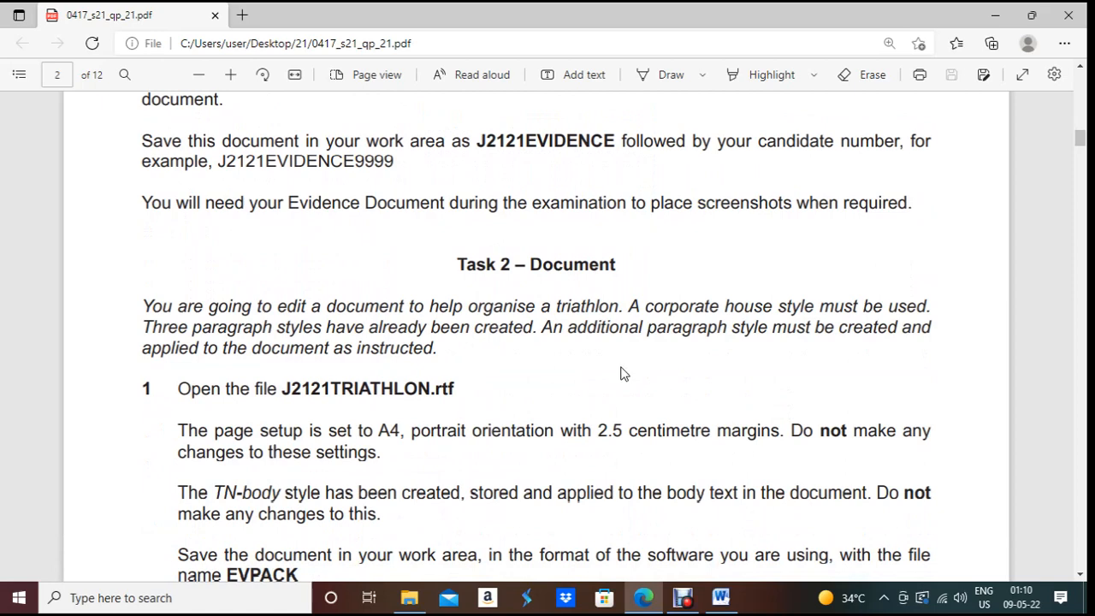
{"action": "left_click_drag", "start_coordinate": [142, 305], "coordinate": [444, 359]}
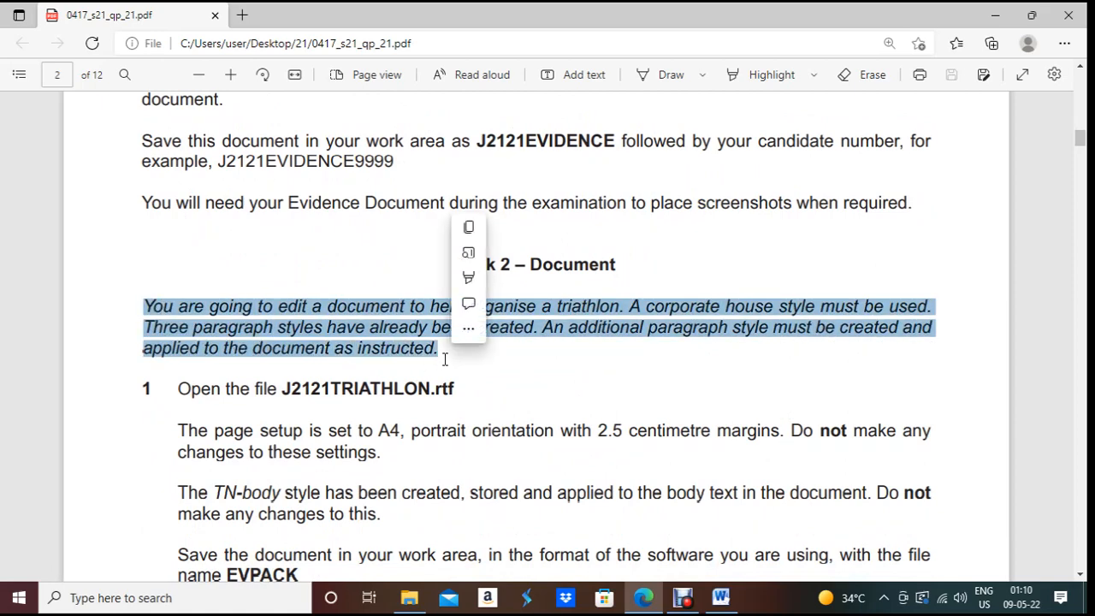
{"action": "mouse_move", "coordinate": [533, 324]}
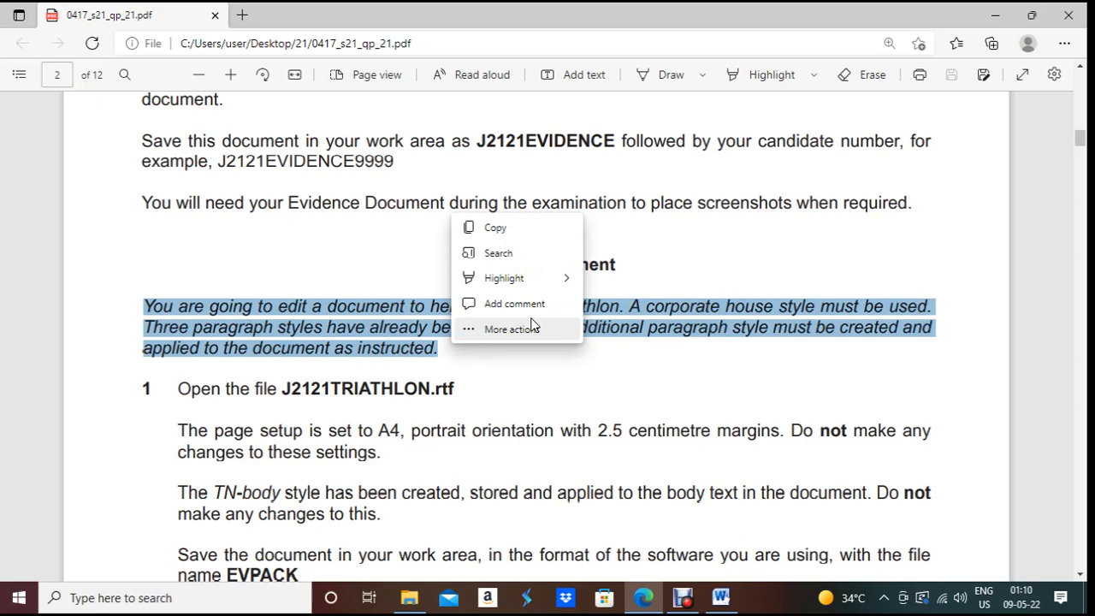
{"action": "left_click", "coordinate": [140, 262]}
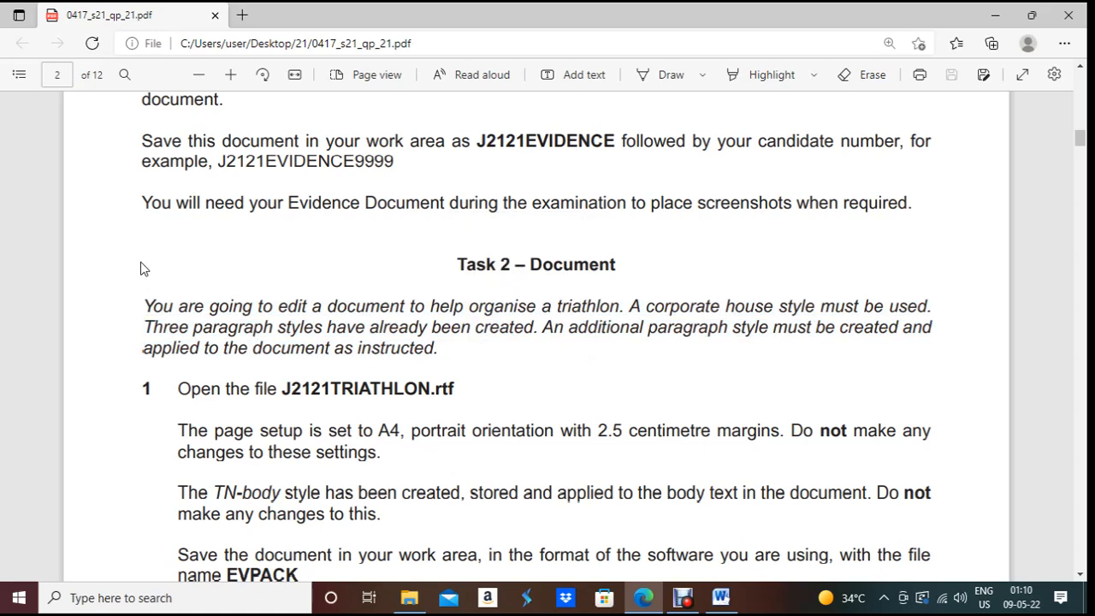
{"action": "left_click_drag", "start_coordinate": [145, 305], "coordinate": [453, 360]}
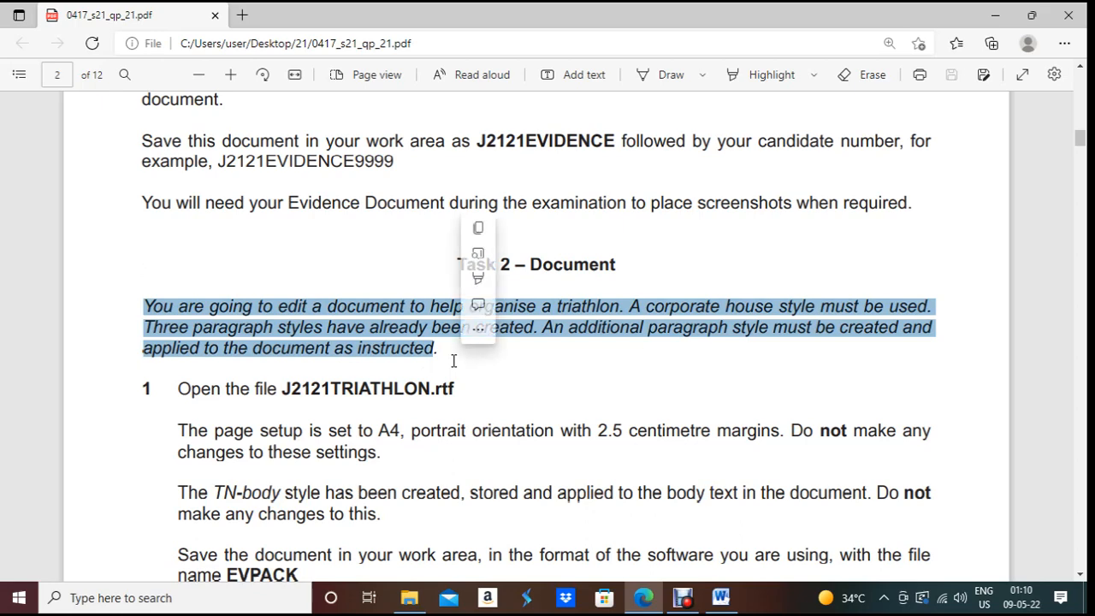
{"action": "left_click", "coordinate": [545, 367]}
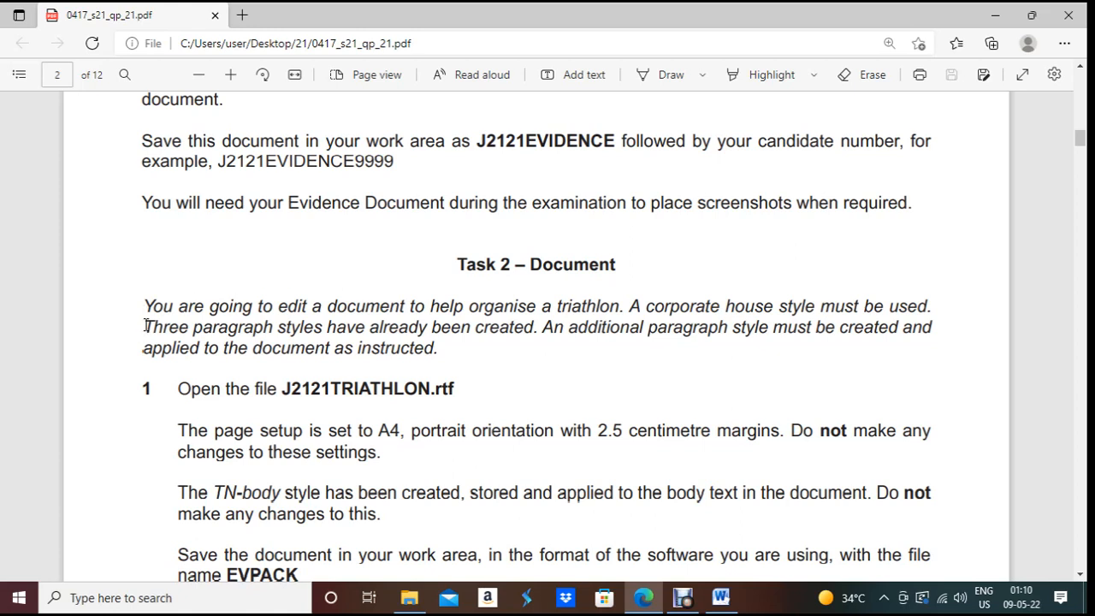
{"action": "left_click_drag", "start_coordinate": [145, 326], "coordinate": [540, 332]}
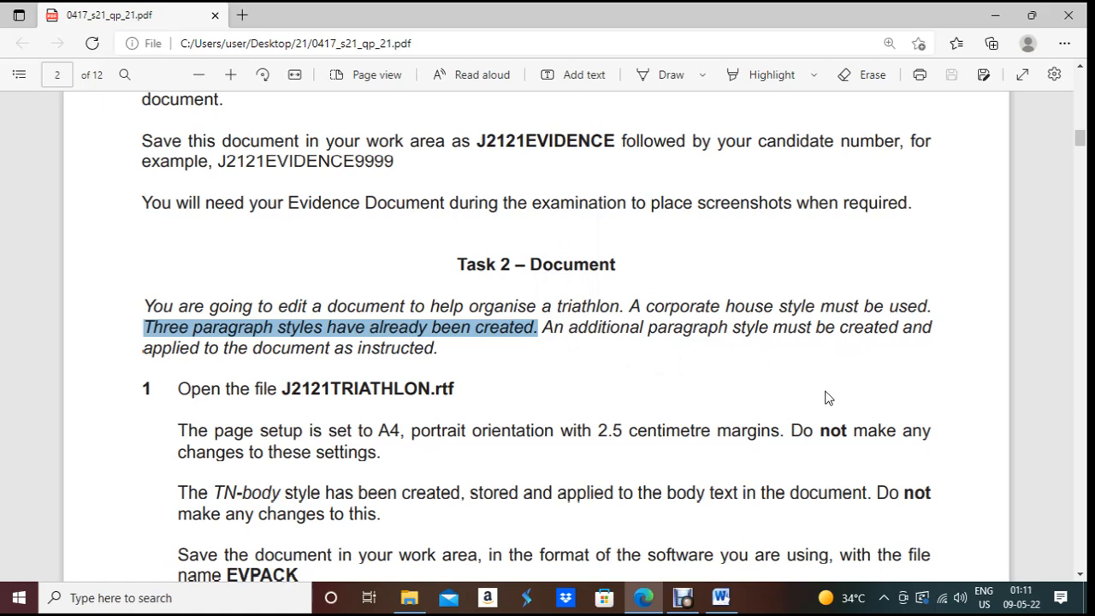
{"action": "scroll", "coordinate": [827, 398], "scroll_direction": "down", "scroll_amount": 1}
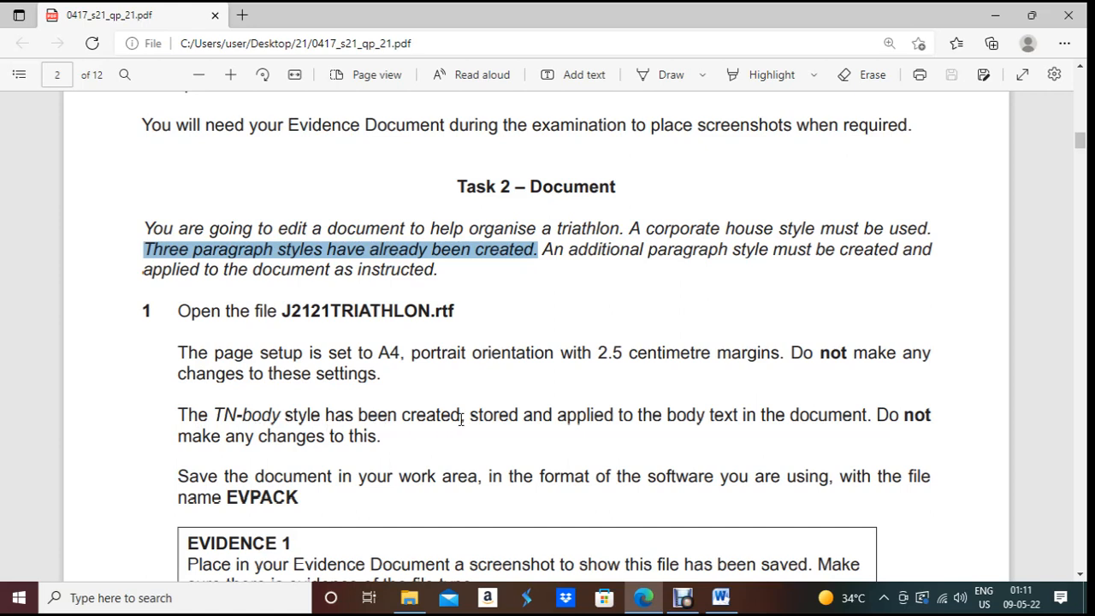
Step: Highlight the step 1 sentence saying the TN-body style already exists
{"action": "left_click_drag", "start_coordinate": [181, 414], "coordinate": [469, 415]}
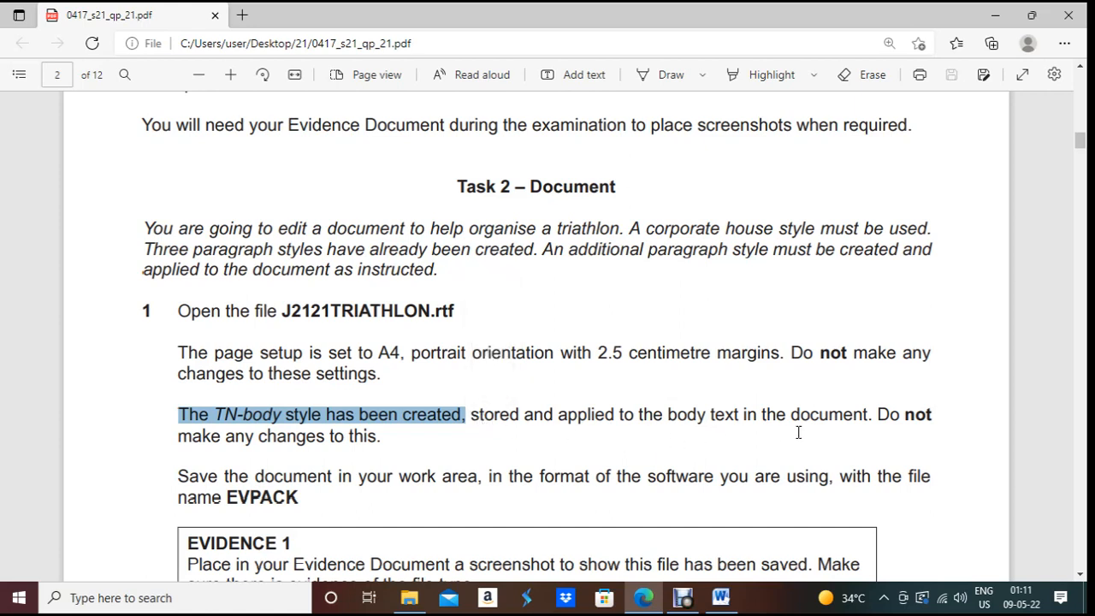
{"action": "left_click", "coordinate": [406, 449]}
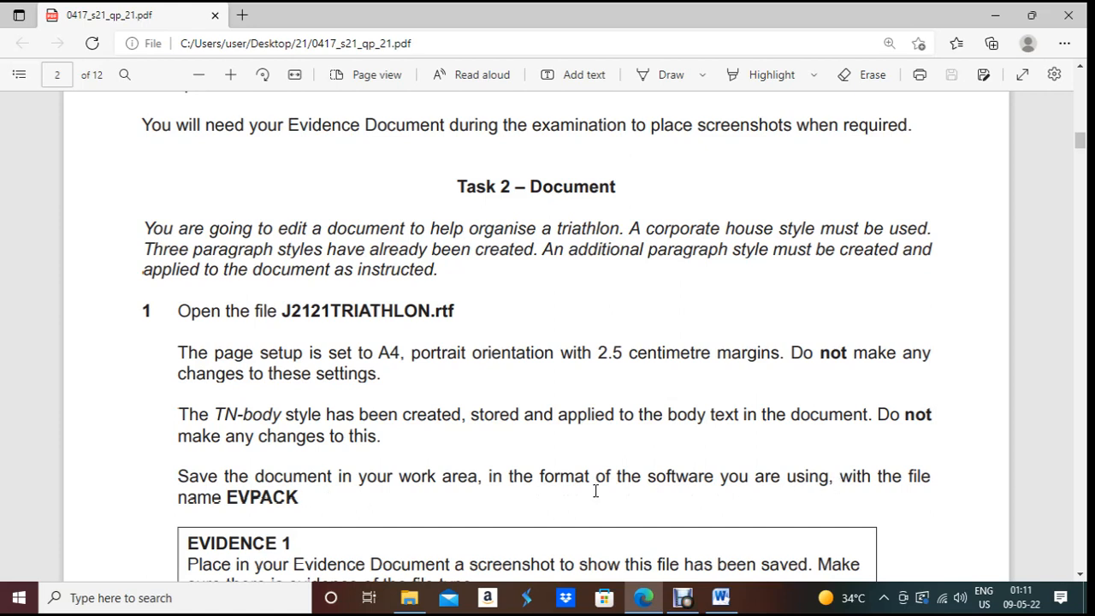
{"action": "left_click", "coordinate": [670, 604]}
Step: Open J2121TRIATHLON from folder 21 in Word and enable editing
{"action": "left_click", "coordinate": [409, 599]}
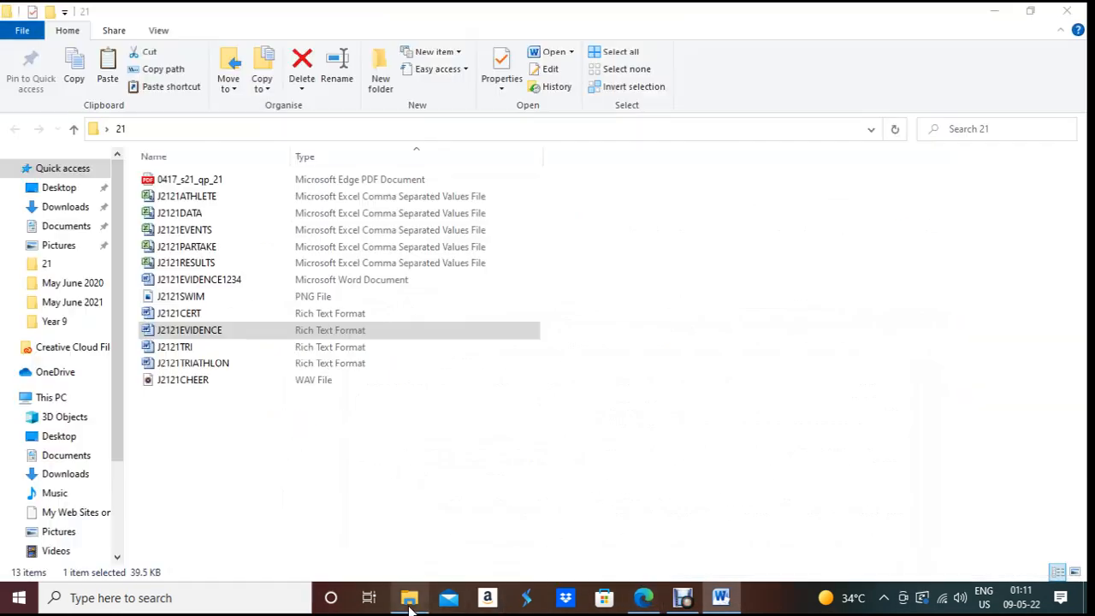
{"action": "left_click", "coordinate": [203, 370]}
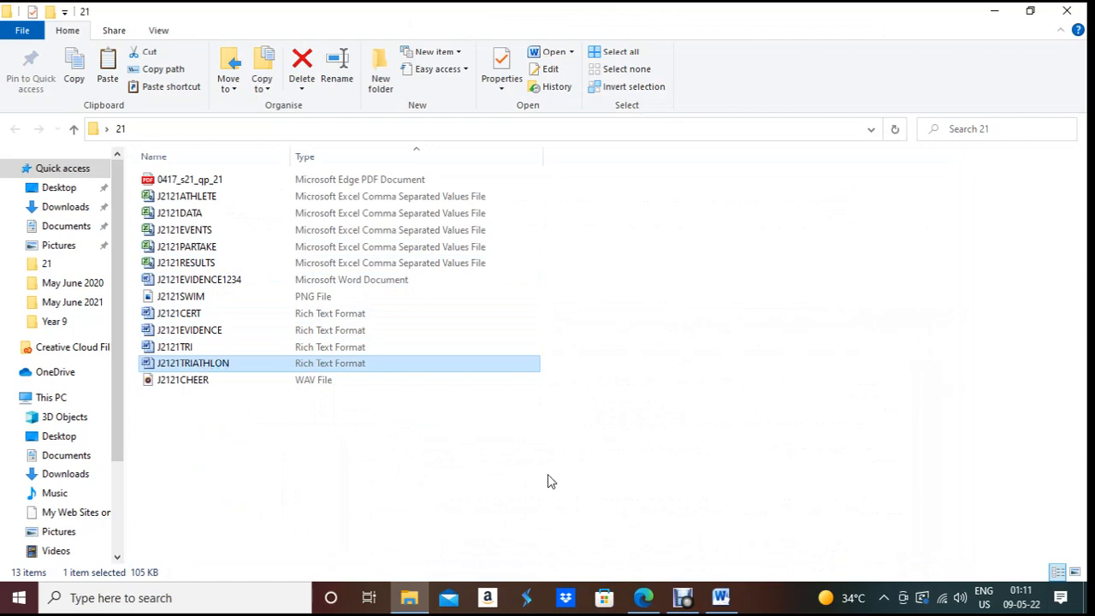
{"action": "left_click", "coordinate": [734, 592]}
{"action": "left_click", "coordinate": [775, 558]}
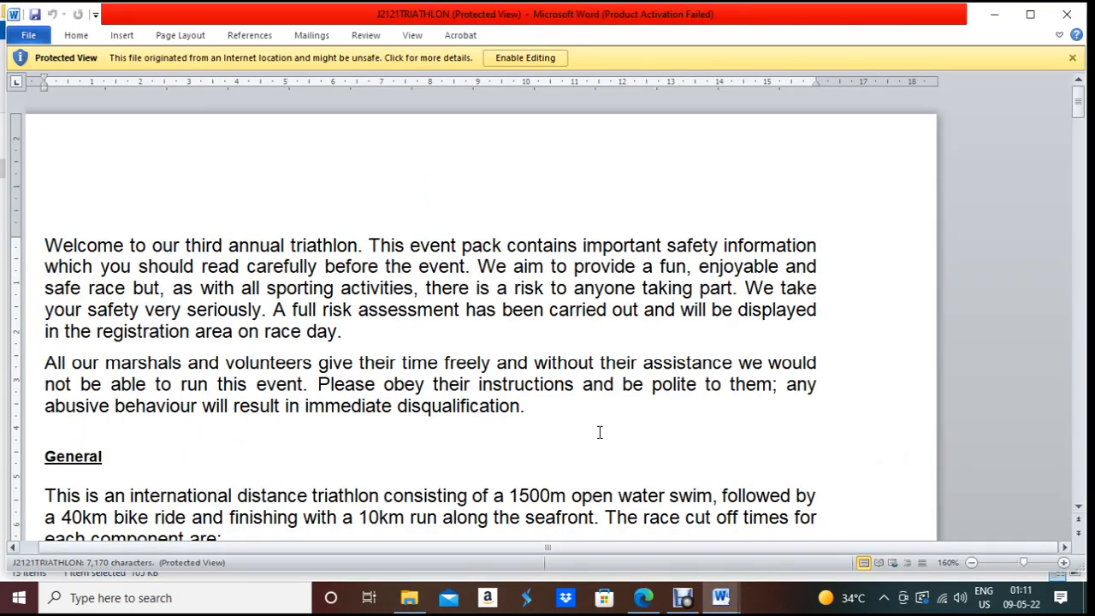
{"action": "left_click", "coordinate": [550, 56]}
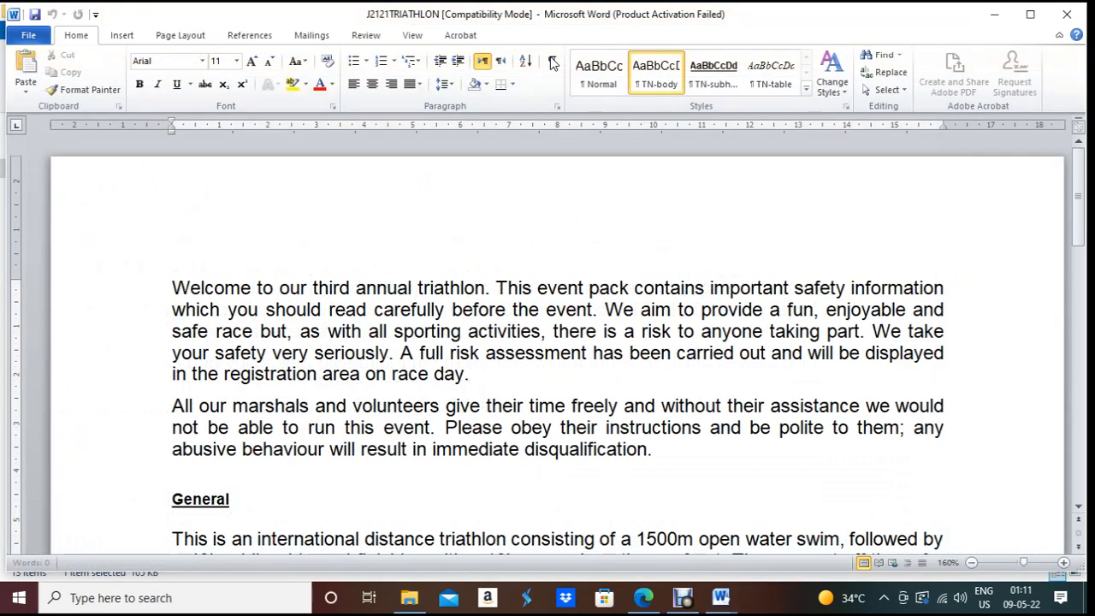
{"action": "left_click", "coordinate": [29, 38]}
Step: Save the triathlon document as a Word Document named EVPACK
{"action": "left_click", "coordinate": [53, 81]}
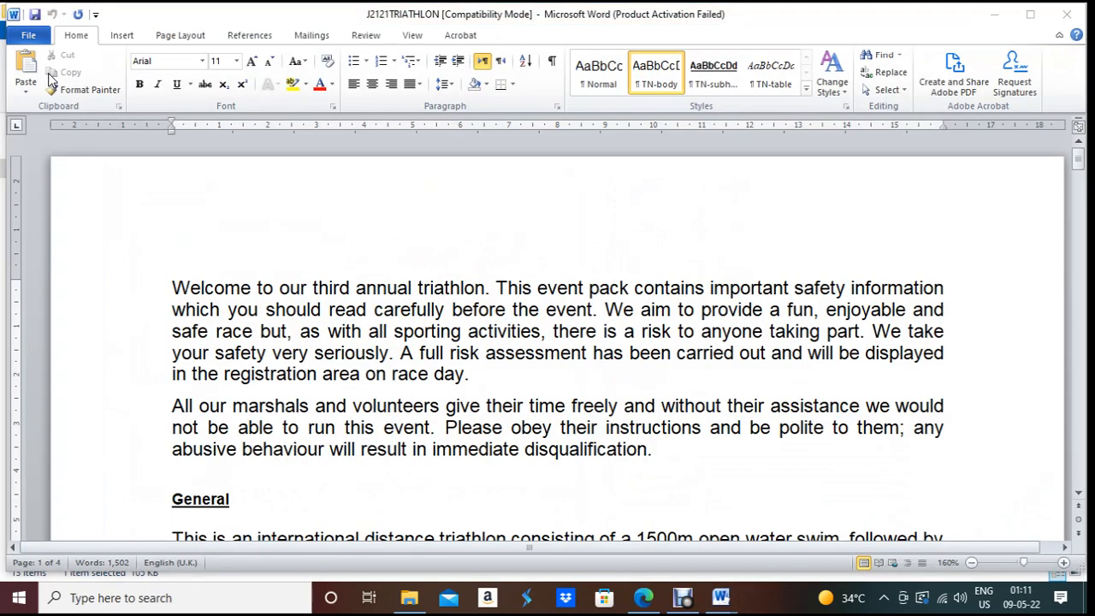
{"action": "left_click", "coordinate": [206, 297]}
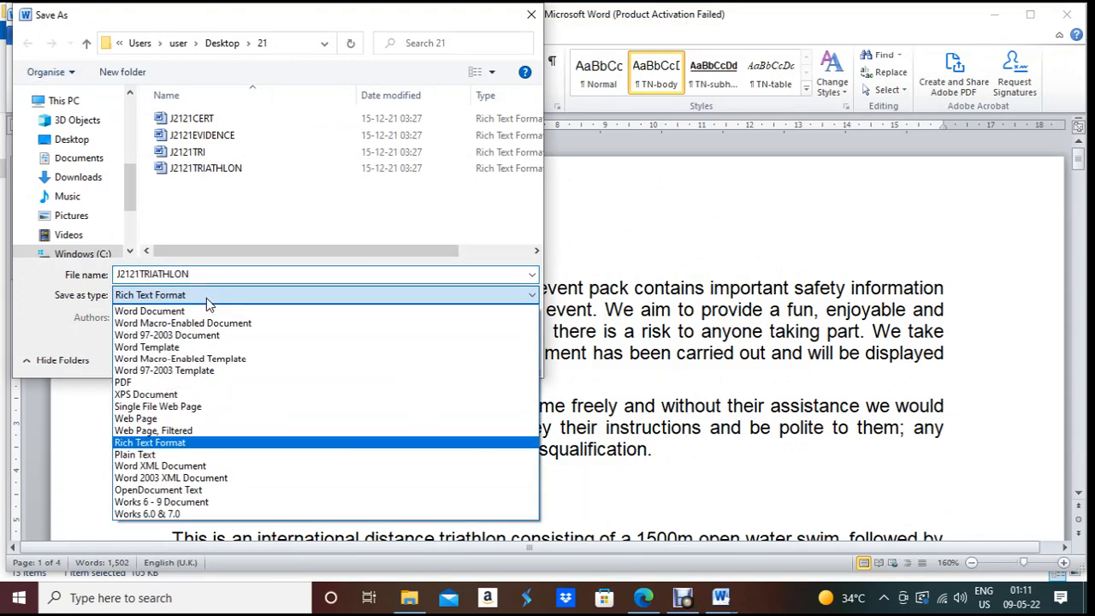
{"action": "left_click", "coordinate": [206, 315]}
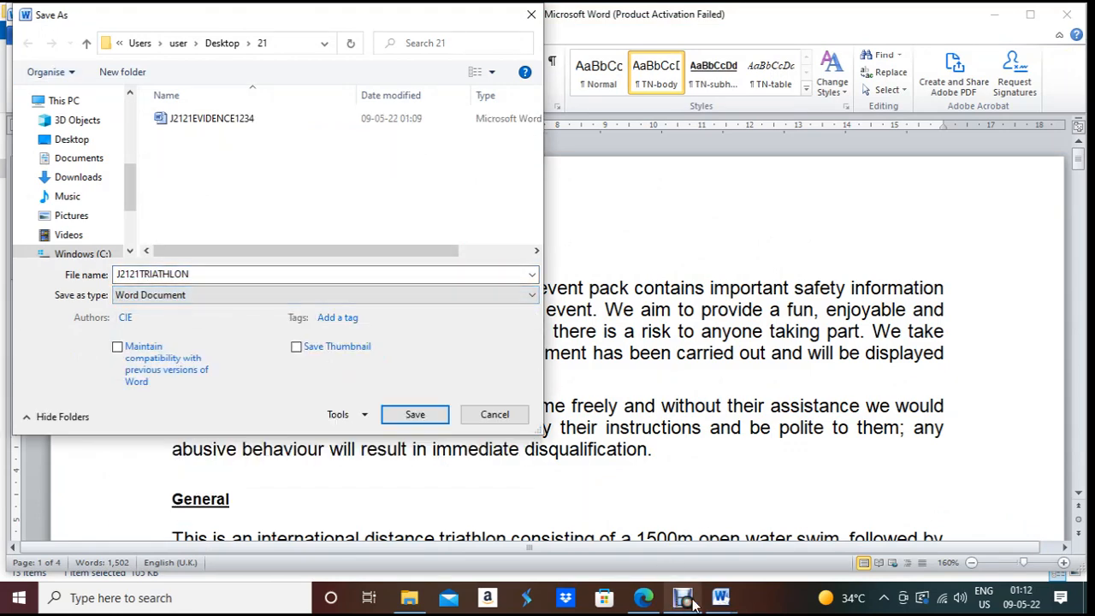
{"action": "left_click", "coordinate": [655, 605]}
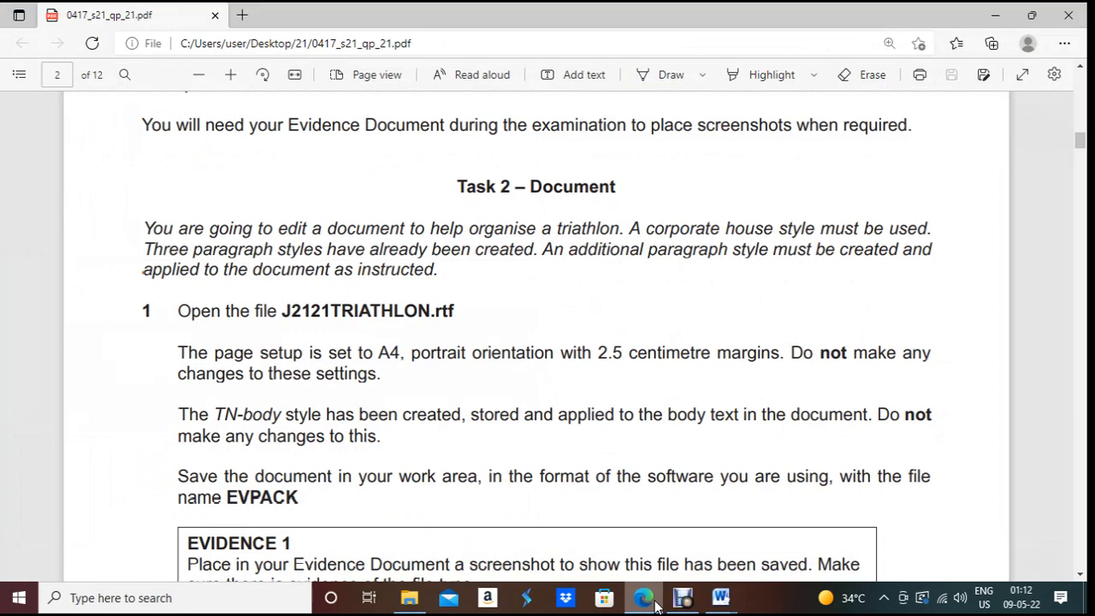
{"action": "left_click", "coordinate": [656, 604]}
{"action": "double_click", "coordinate": [243, 273]}
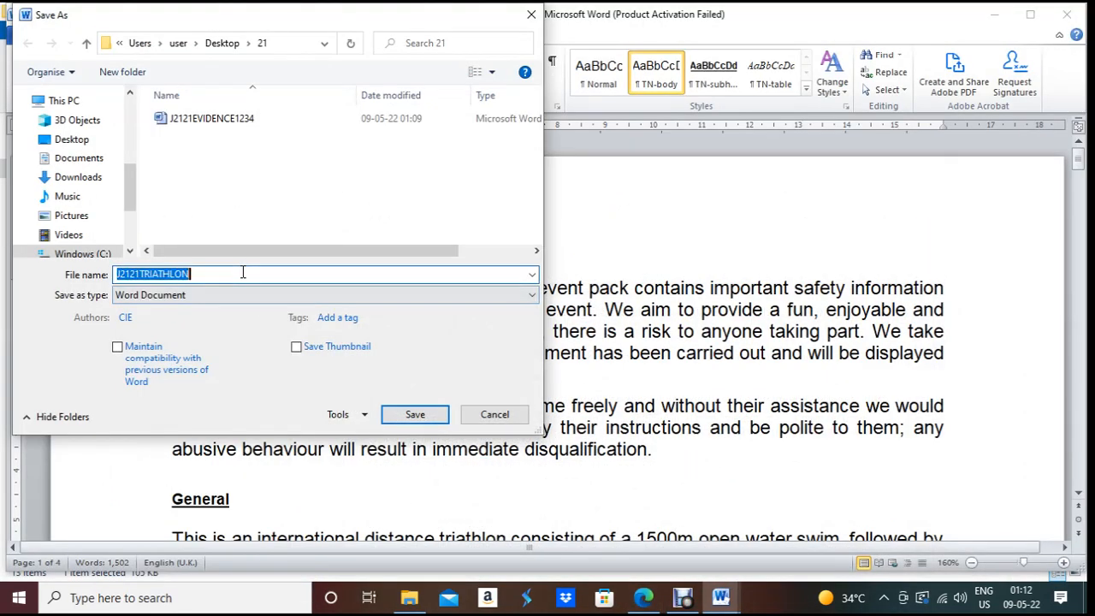
{"action": "type", "text": "E"}
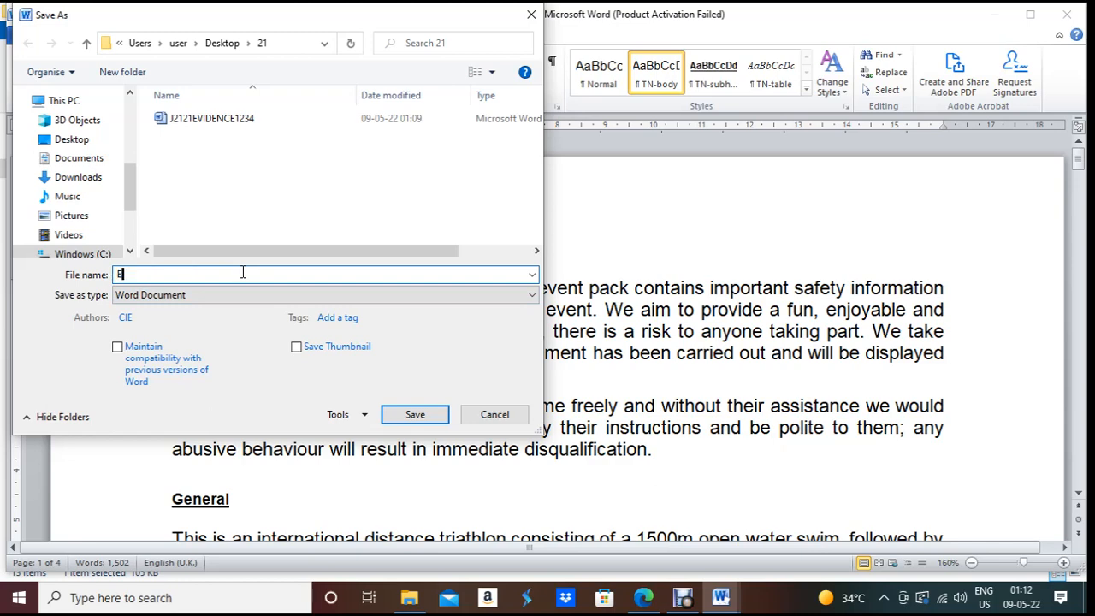
{"action": "type", "text": "VPACK"}
{"action": "left_click", "coordinate": [433, 415]}
{"action": "left_click", "coordinate": [655, 602]}
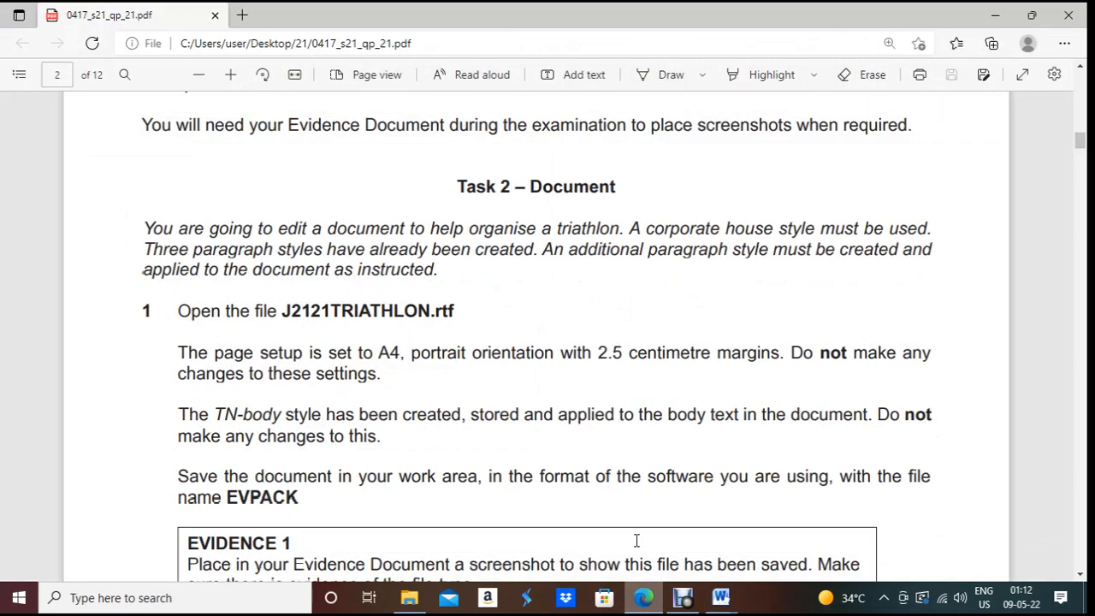
{"action": "scroll", "coordinate": [457, 371], "scroll_direction": "down", "scroll_amount": 3}
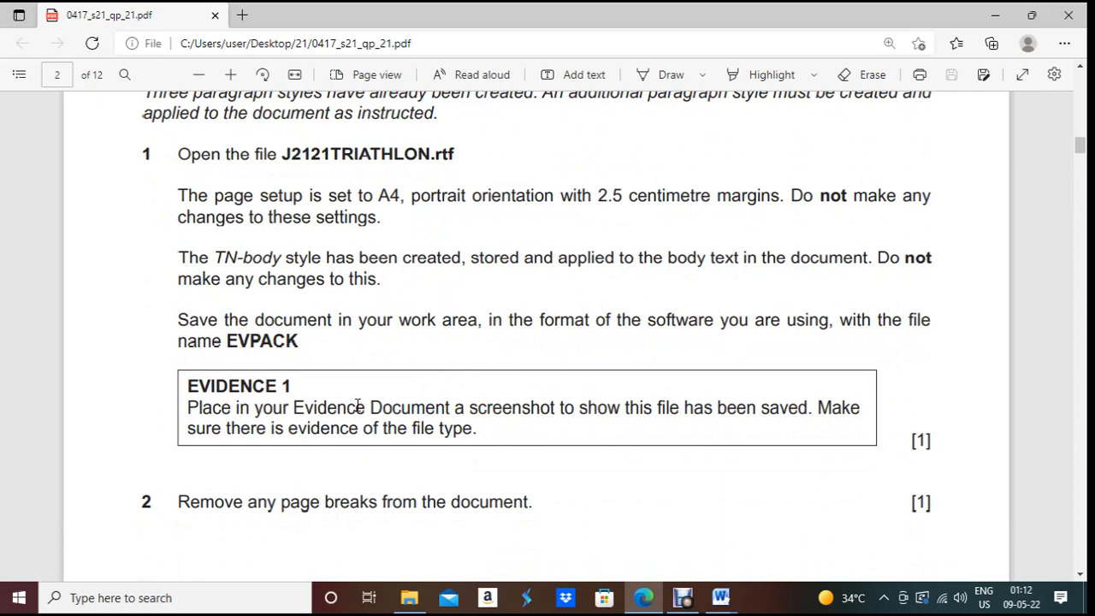
{"action": "left_click", "coordinate": [650, 601]}
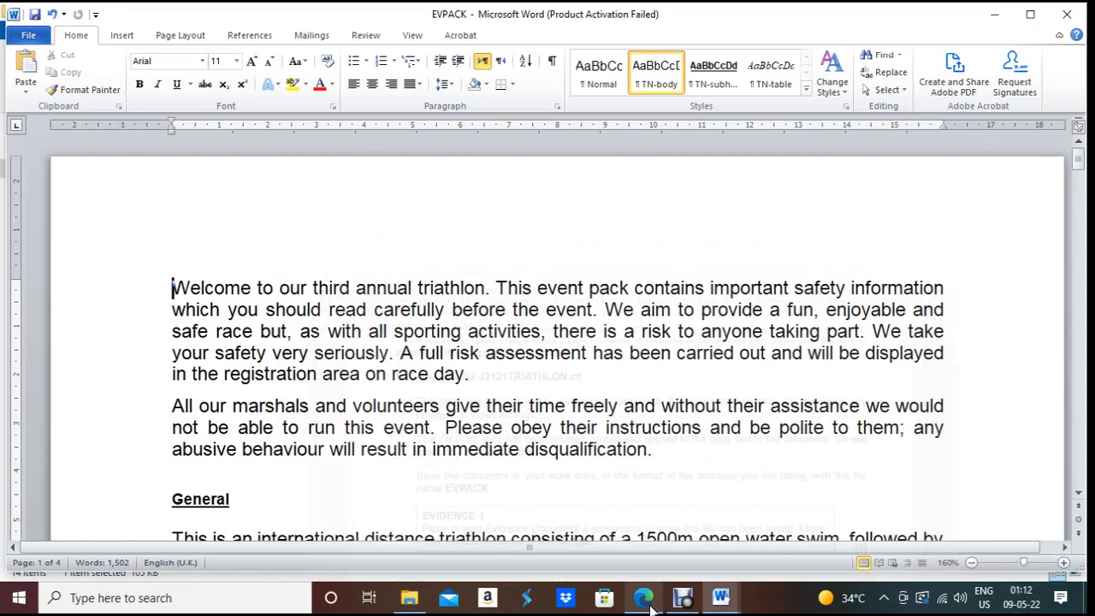
Step: Select EVPACK in folder 21 to show it is a Word Document
{"action": "left_click", "coordinate": [409, 597]}
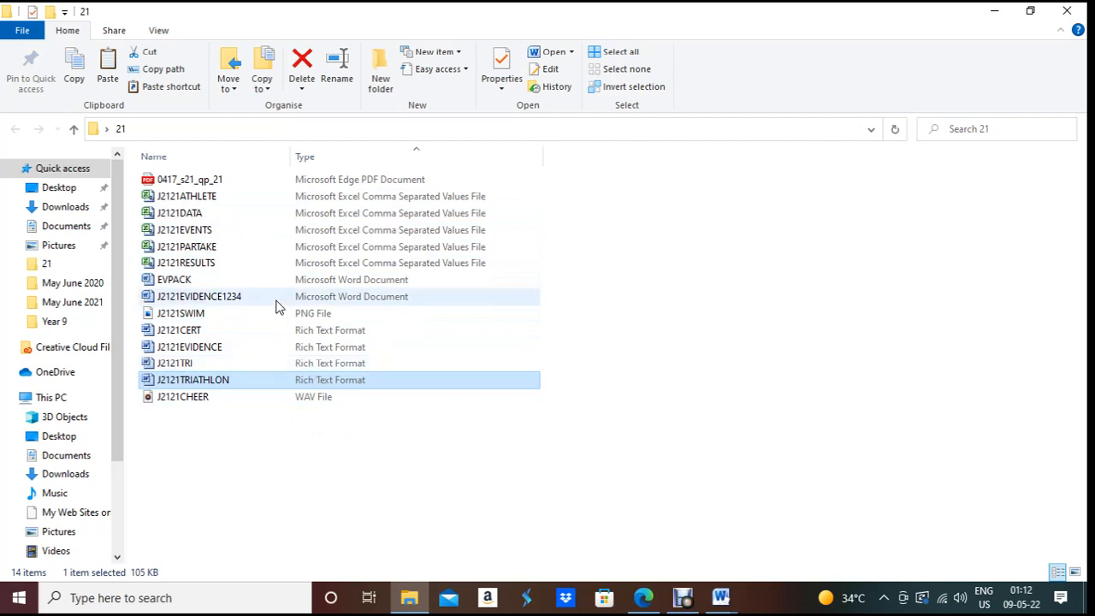
{"action": "left_click", "coordinate": [233, 347]}
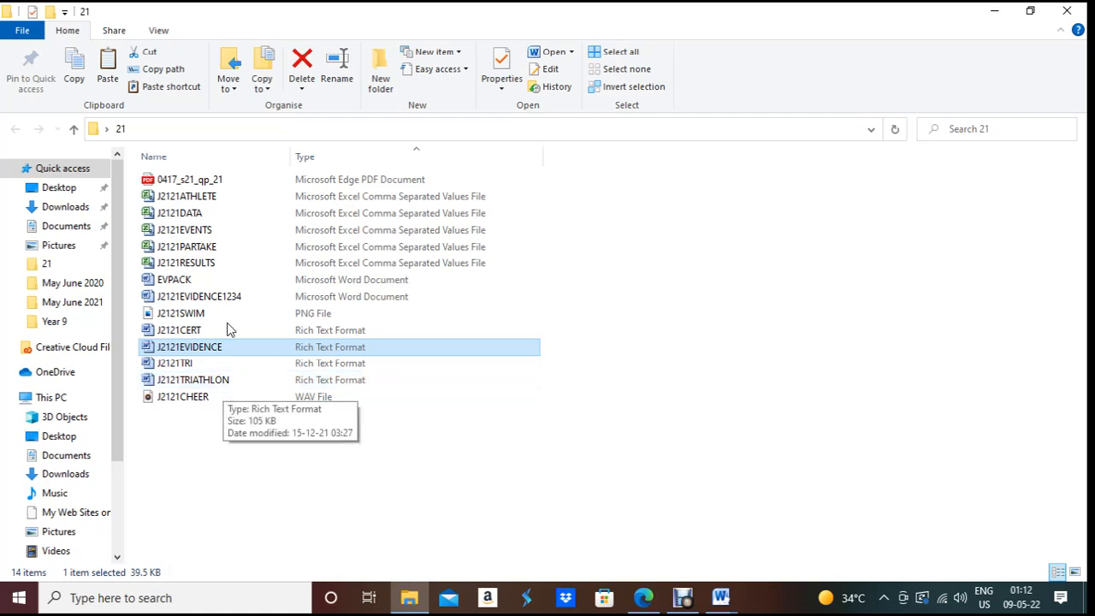
{"action": "left_click", "coordinate": [192, 280]}
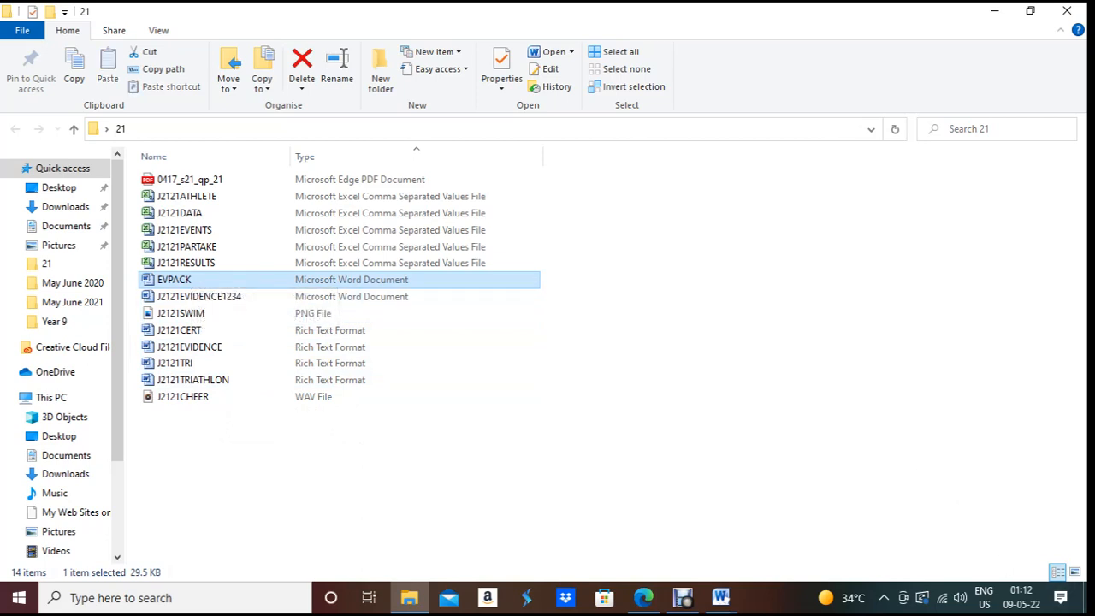
Step: Switch to the J2121EVIDENCE1234 document and place the cursor below Step 1
{"action": "left_click", "coordinate": [720, 598]}
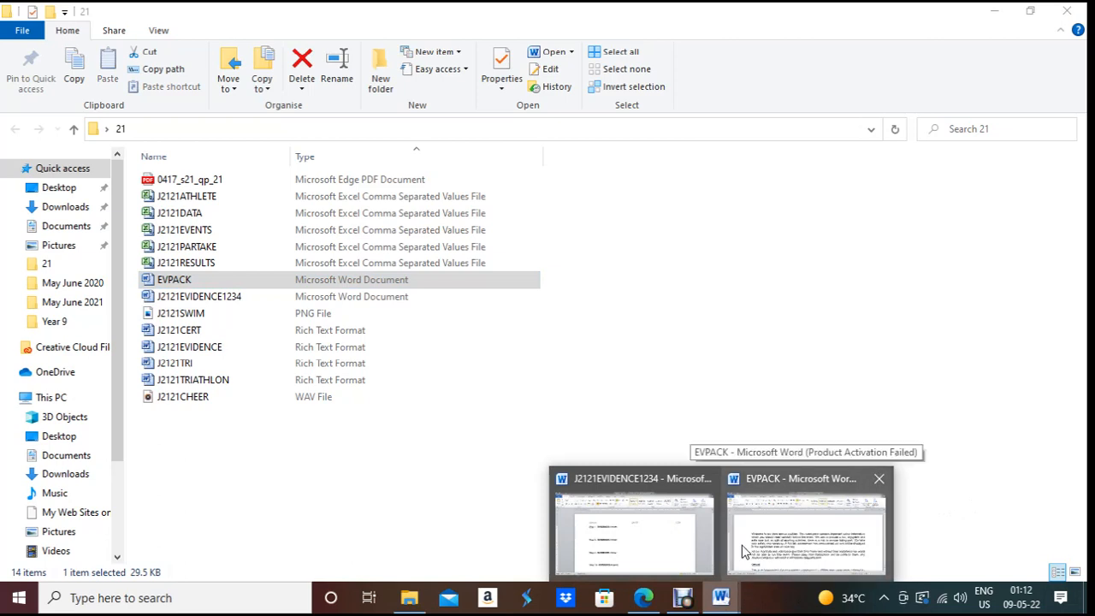
{"action": "left_click", "coordinate": [673, 557]}
{"action": "left_click", "coordinate": [268, 274]}
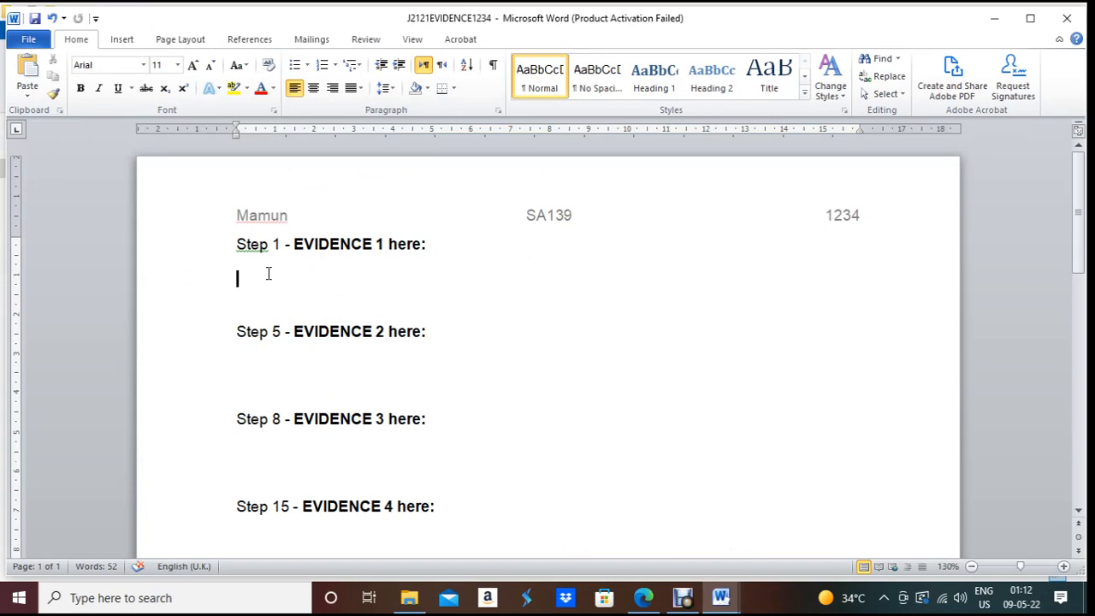
Step: Paste the screenshot under Step 1 and crop it down to the EVPACK file row
{"action": "key", "text": "ctrl+v"}
{"action": "left_click", "coordinate": [669, 352]}
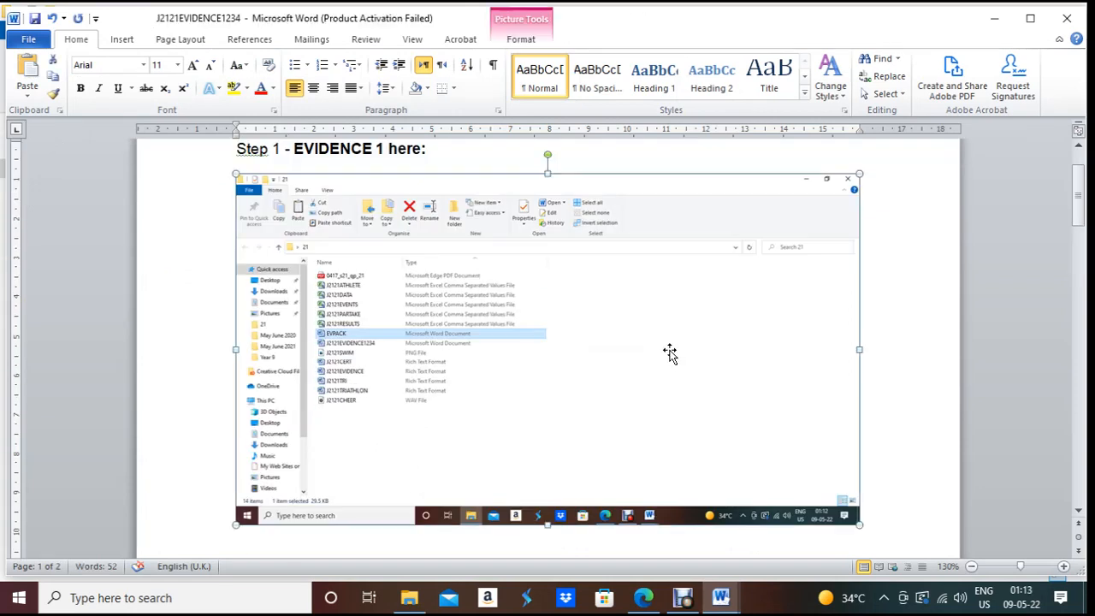
{"action": "left_click", "coordinate": [526, 39]}
{"action": "left_click", "coordinate": [917, 77]}
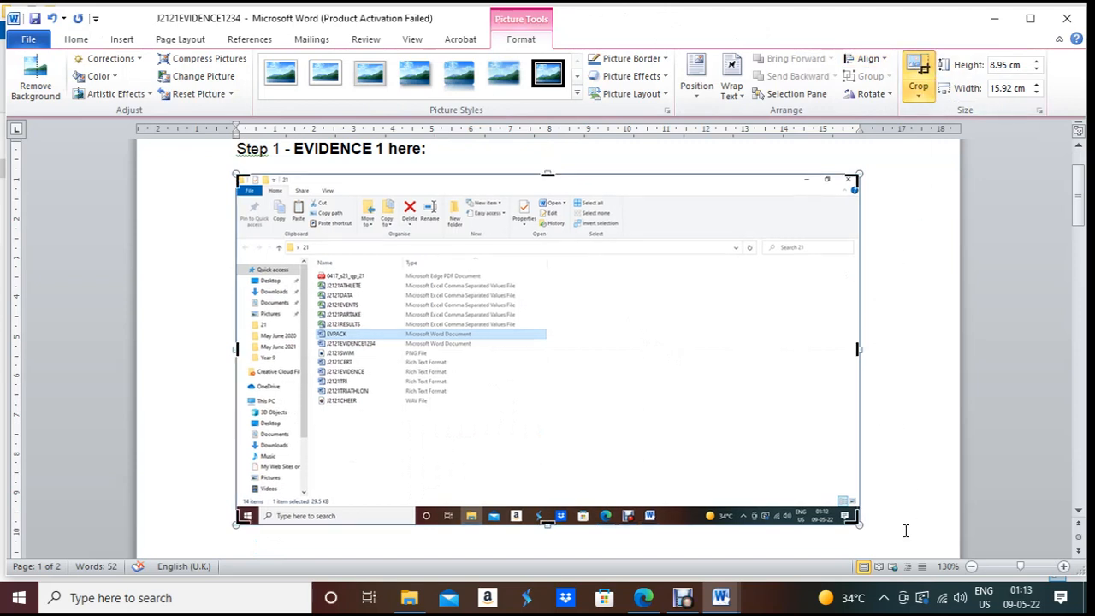
{"action": "left_click_drag", "start_coordinate": [856, 518], "coordinate": [529, 338]}
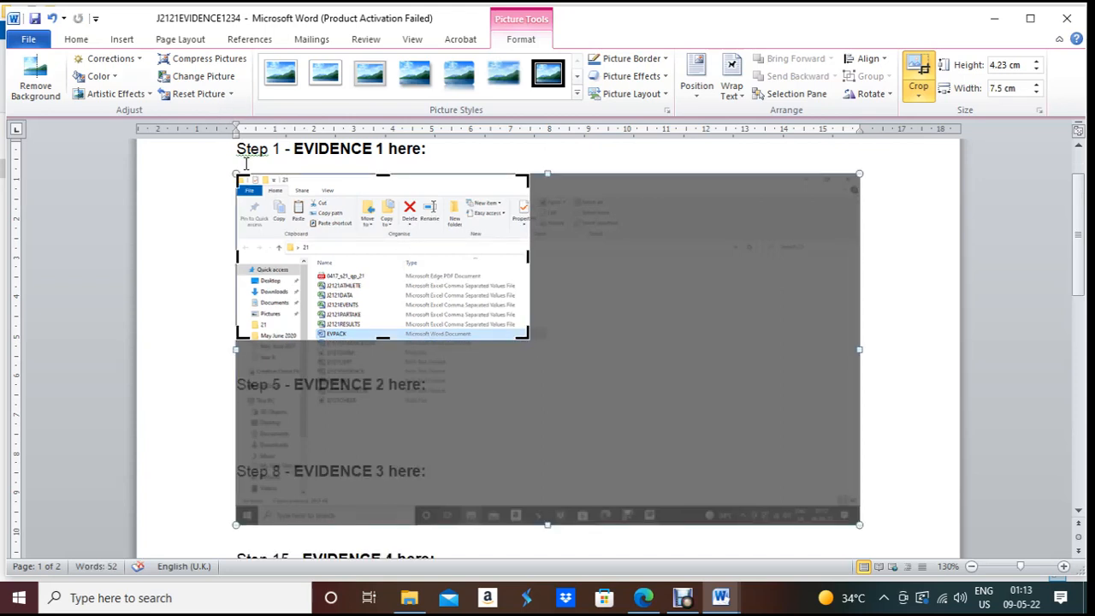
{"action": "left_click_drag", "start_coordinate": [235, 172], "coordinate": [314, 321]}
{"action": "left_click", "coordinate": [930, 305]}
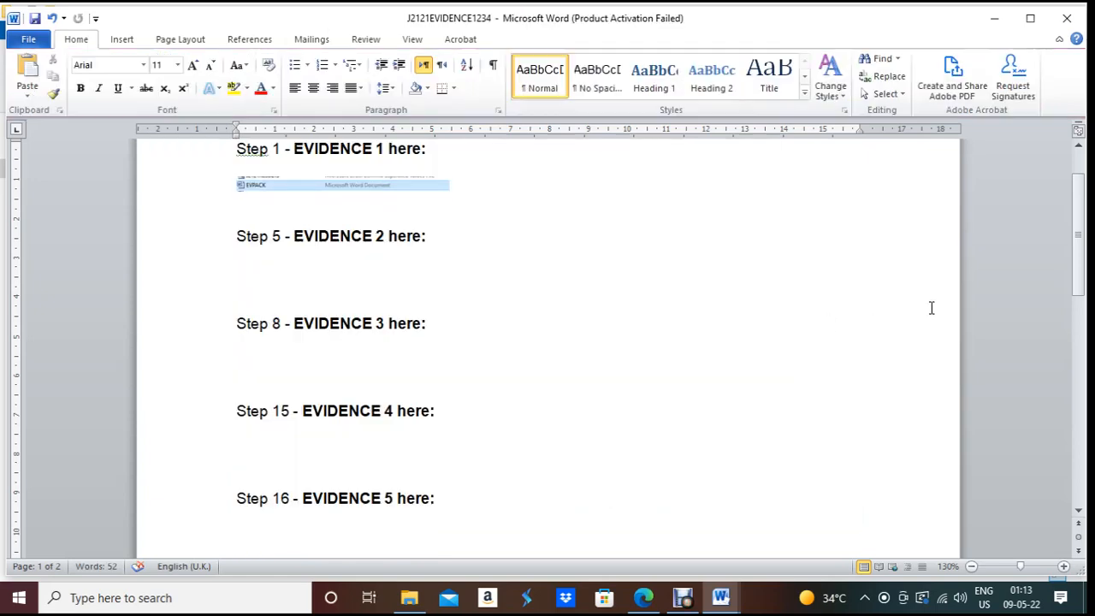
{"action": "left_click", "coordinate": [334, 188]}
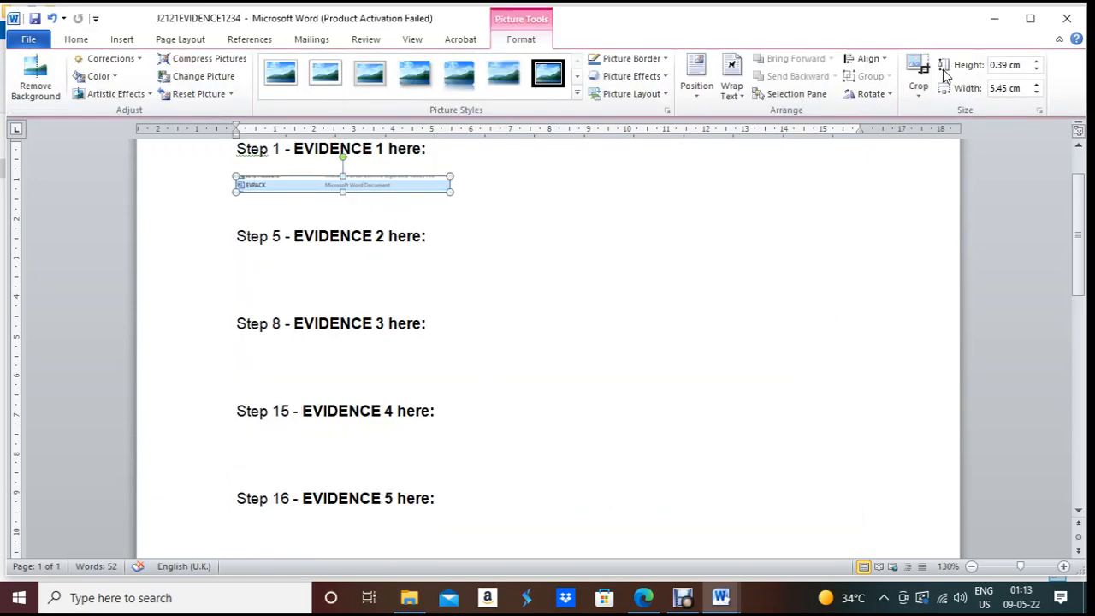
{"action": "left_click", "coordinate": [929, 76]}
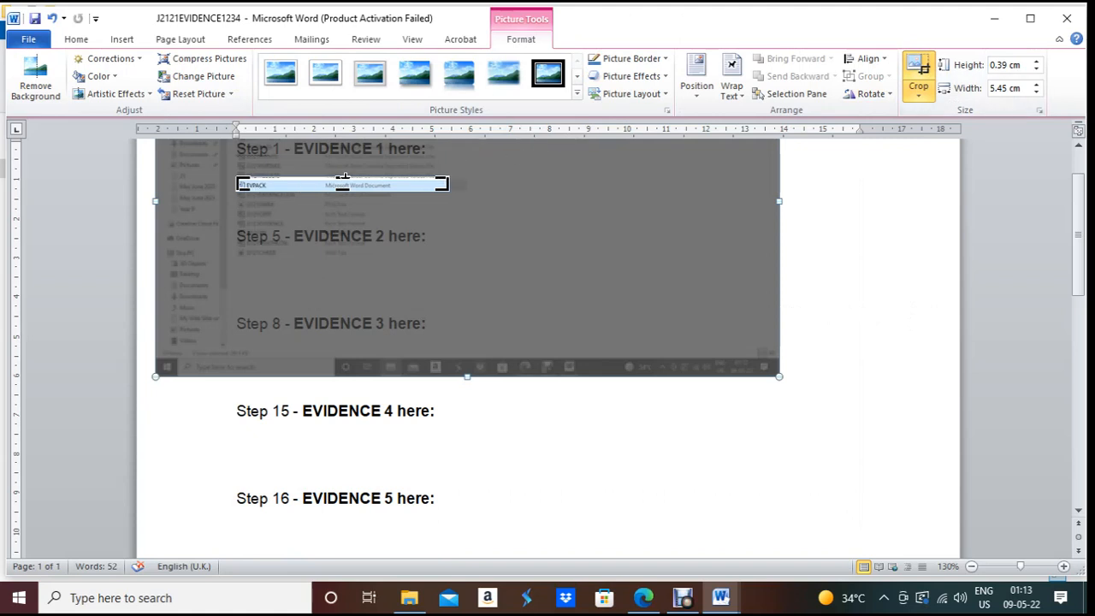
{"action": "left_click_drag", "start_coordinate": [346, 177], "coordinate": [344, 179]}
{"action": "left_click", "coordinate": [938, 235]}
Step: Enlarge the cropped EVPACK strip so it is wider
{"action": "left_click", "coordinate": [426, 182]}
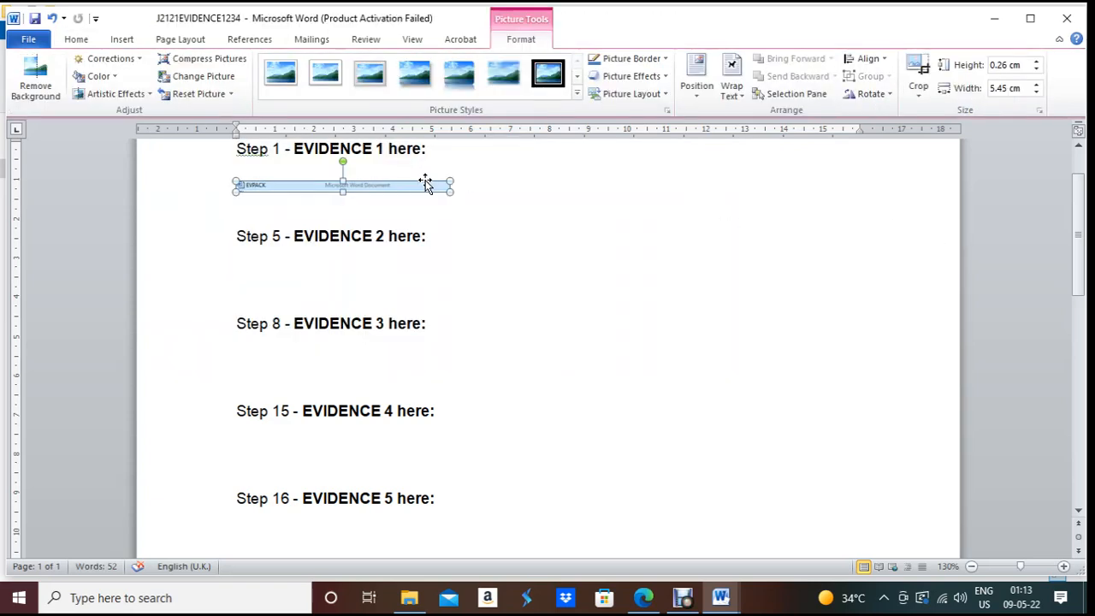
{"action": "left_click_drag", "start_coordinate": [451, 189], "coordinate": [618, 211]}
{"action": "left_click", "coordinate": [624, 271]}
{"action": "scroll", "coordinate": [794, 218], "scroll_direction": "up", "scroll_amount": 2}
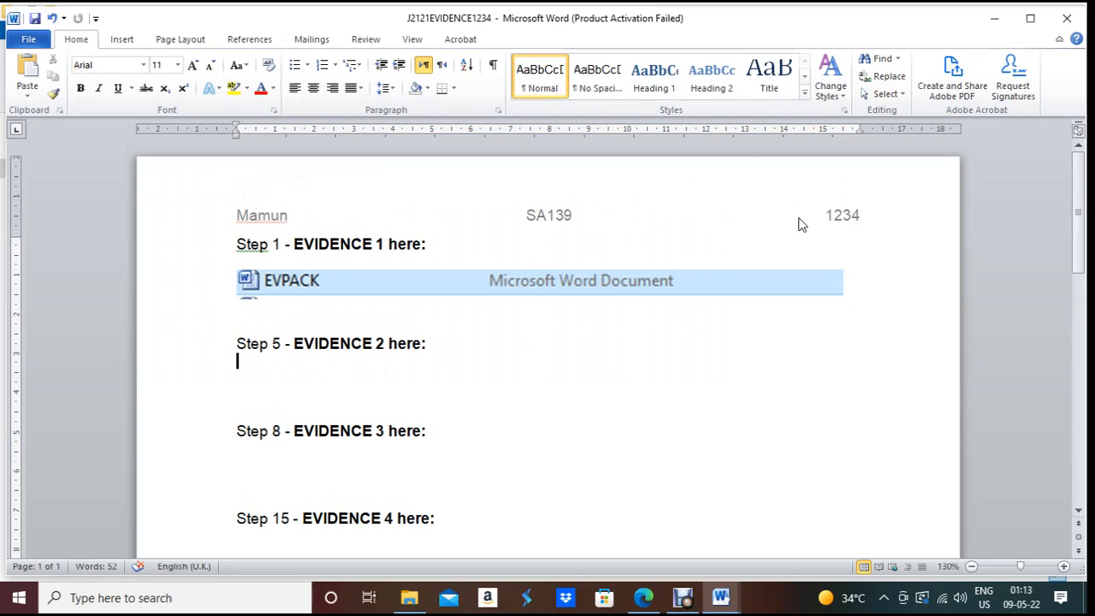
{"action": "left_click", "coordinate": [675, 287]}
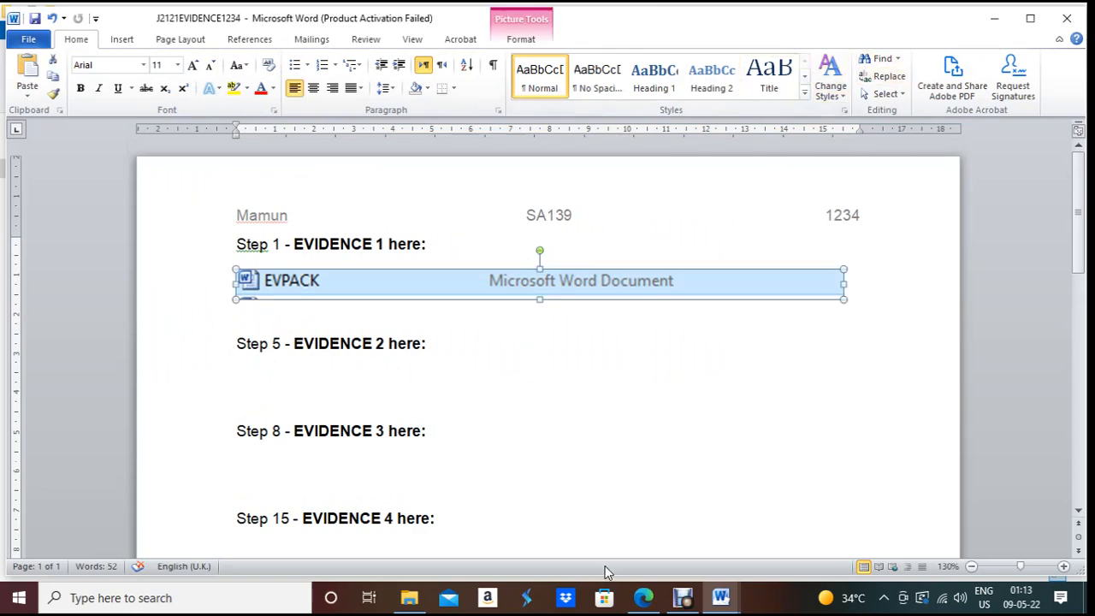
Step: Glance at the exam paper PDF, then bring up the EVPACK document window
{"action": "left_click", "coordinate": [643, 597]}
{"action": "scroll", "coordinate": [506, 493], "scroll_direction": "down", "scroll_amount": 3}
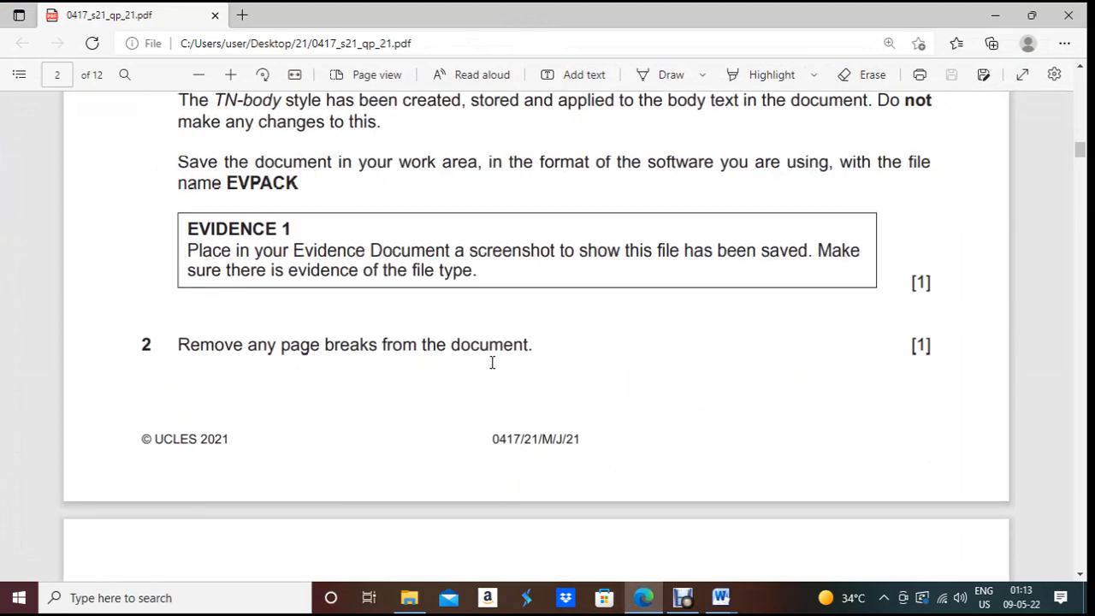
{"action": "left_click", "coordinate": [643, 597]}
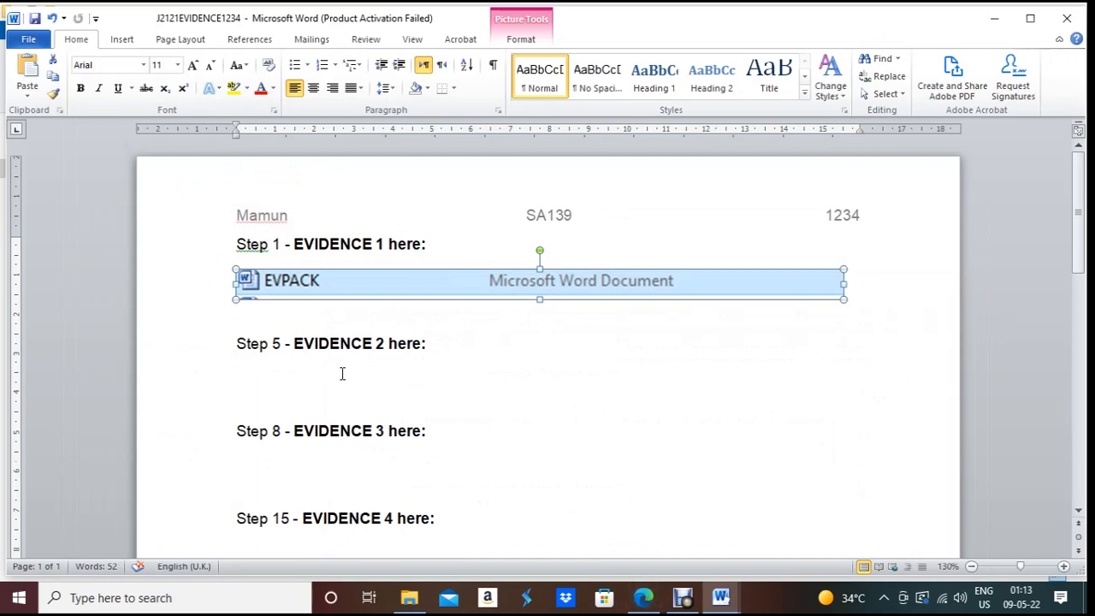
{"action": "mouse_move", "coordinate": [720, 597]}
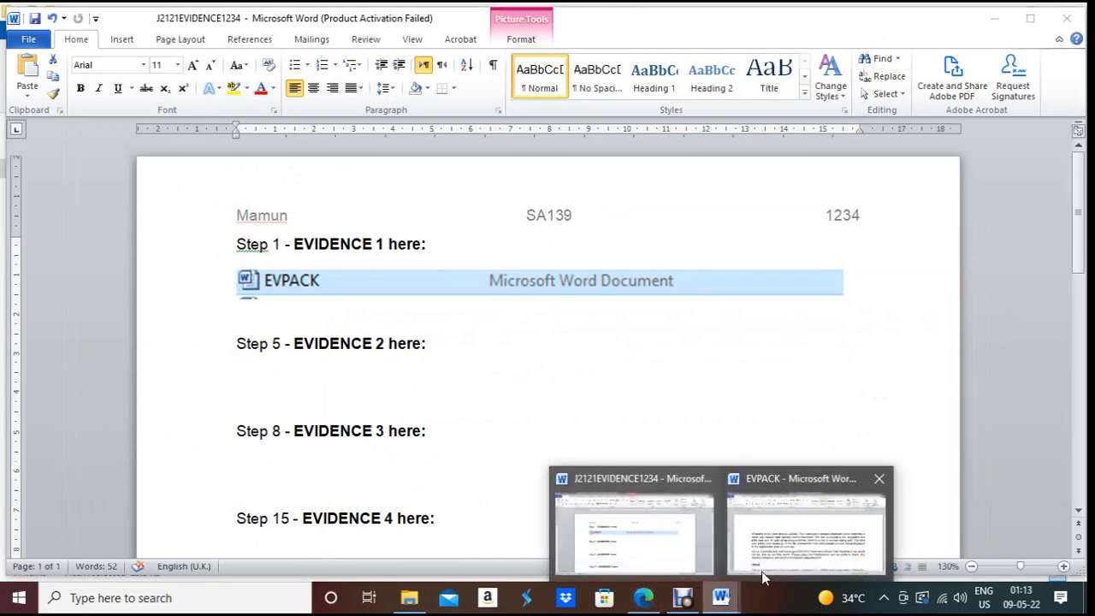
{"action": "left_click", "coordinate": [791, 561]}
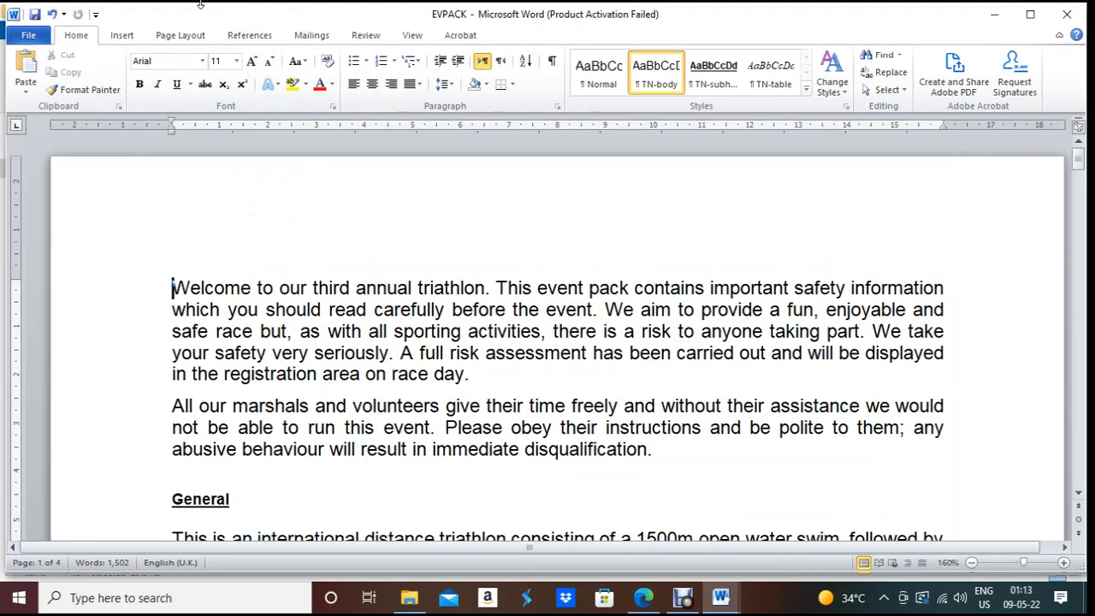
Step: Show formatting marks and delete the page breaks after 'your start time' and 'junctions'
{"action": "left_click", "coordinate": [555, 61]}
{"action": "scroll", "coordinate": [513, 363], "scroll_direction": "down", "scroll_amount": 3}
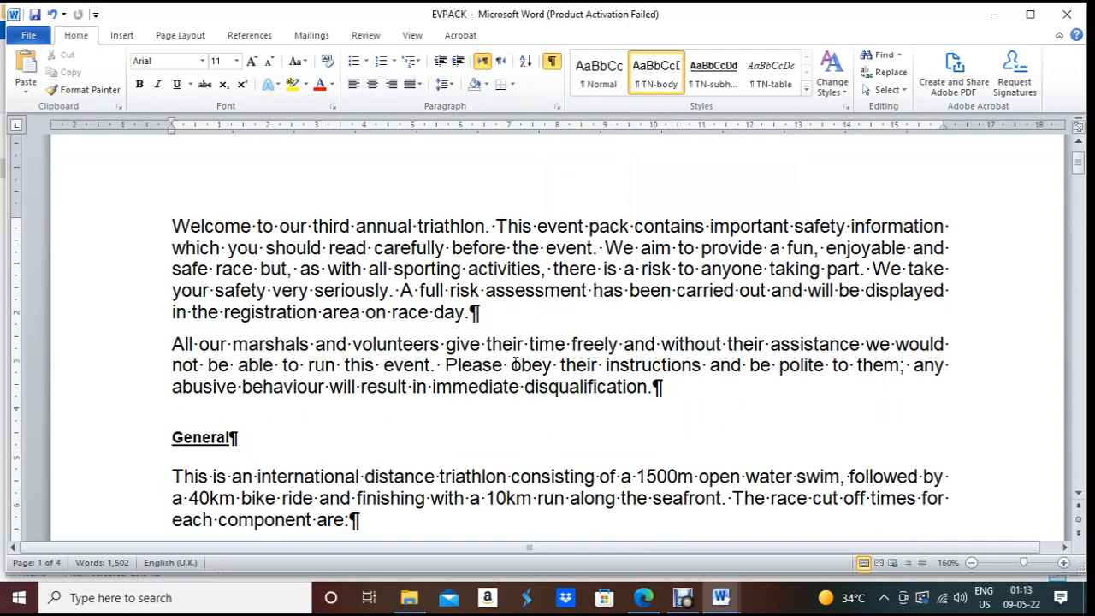
{"action": "scroll", "coordinate": [515, 364], "scroll_direction": "down", "scroll_amount": 15}
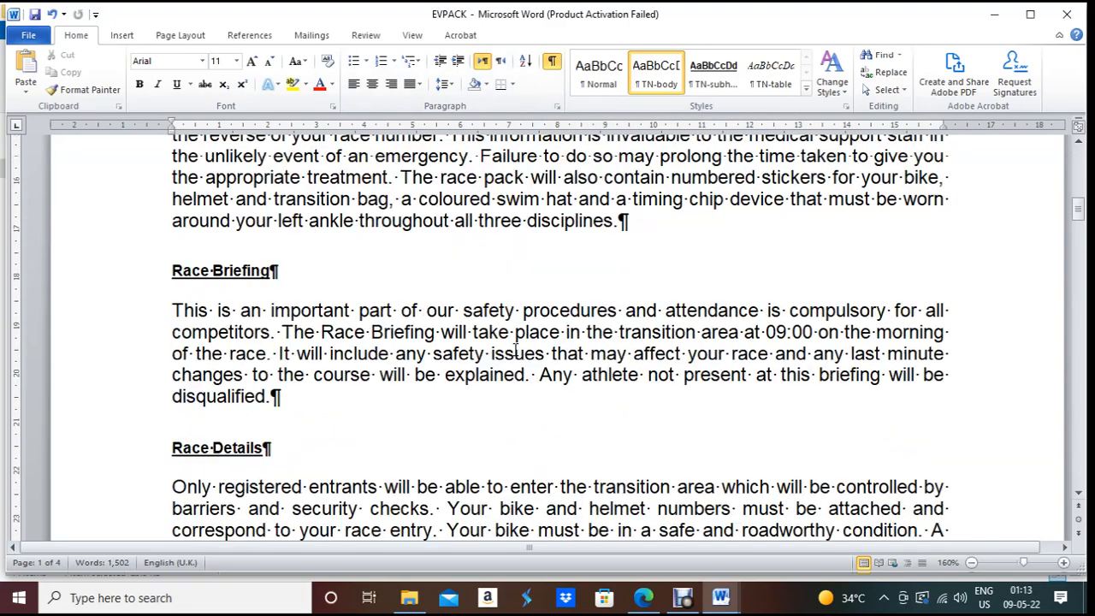
{"action": "scroll", "coordinate": [515, 349], "scroll_direction": "down", "scroll_amount": 5}
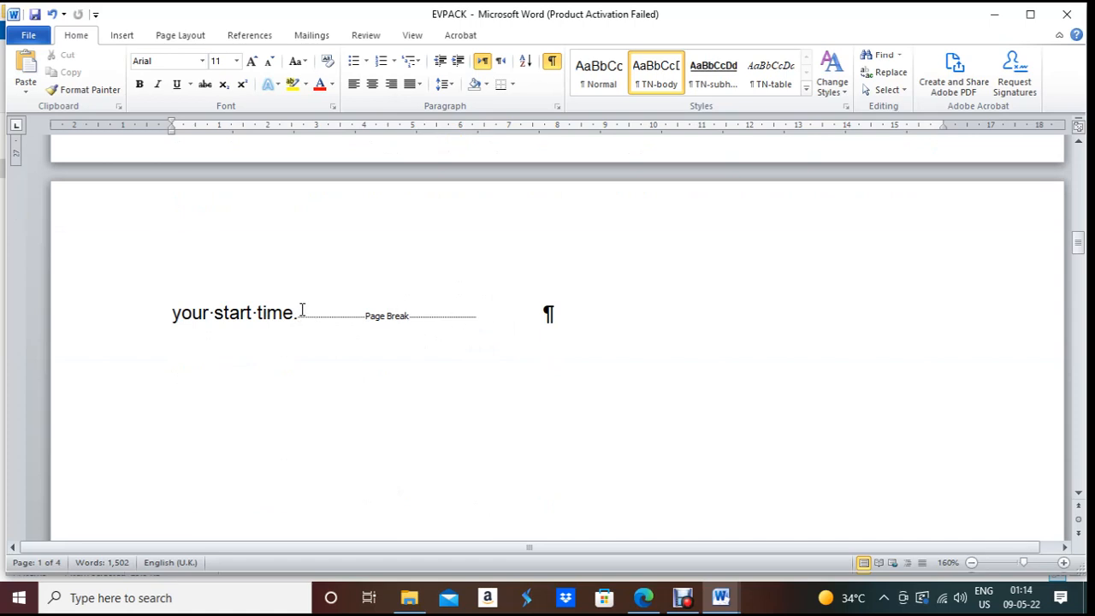
{"action": "left_click", "coordinate": [484, 317]}
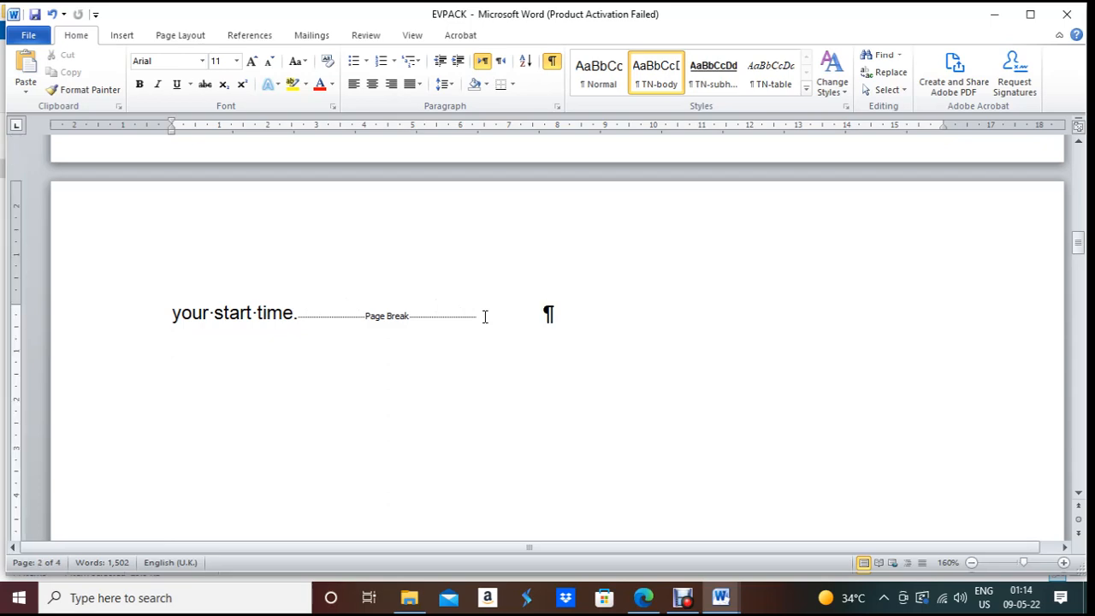
{"action": "key", "text": "BackSpace"}
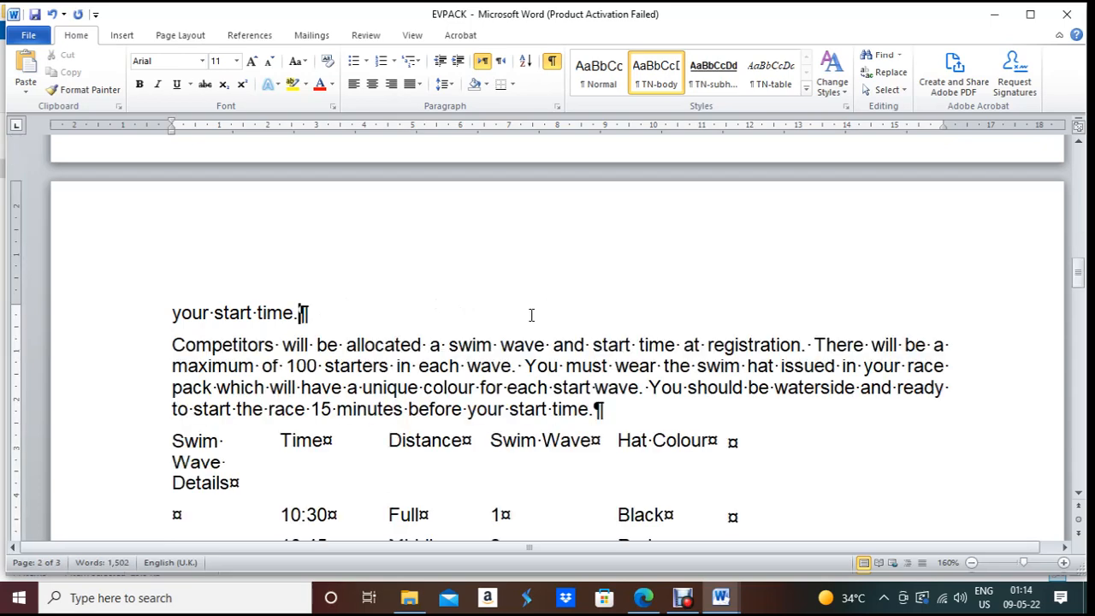
{"action": "scroll", "coordinate": [531, 315], "scroll_direction": "down", "scroll_amount": 13}
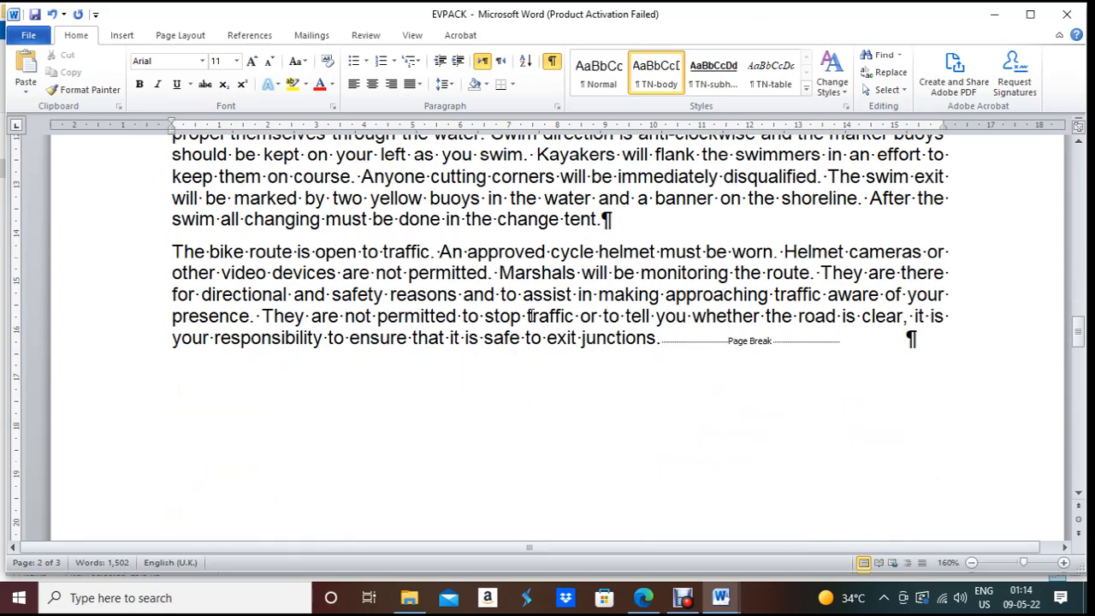
{"action": "left_click", "coordinate": [860, 339]}
{"action": "key", "text": "BackSpace"}
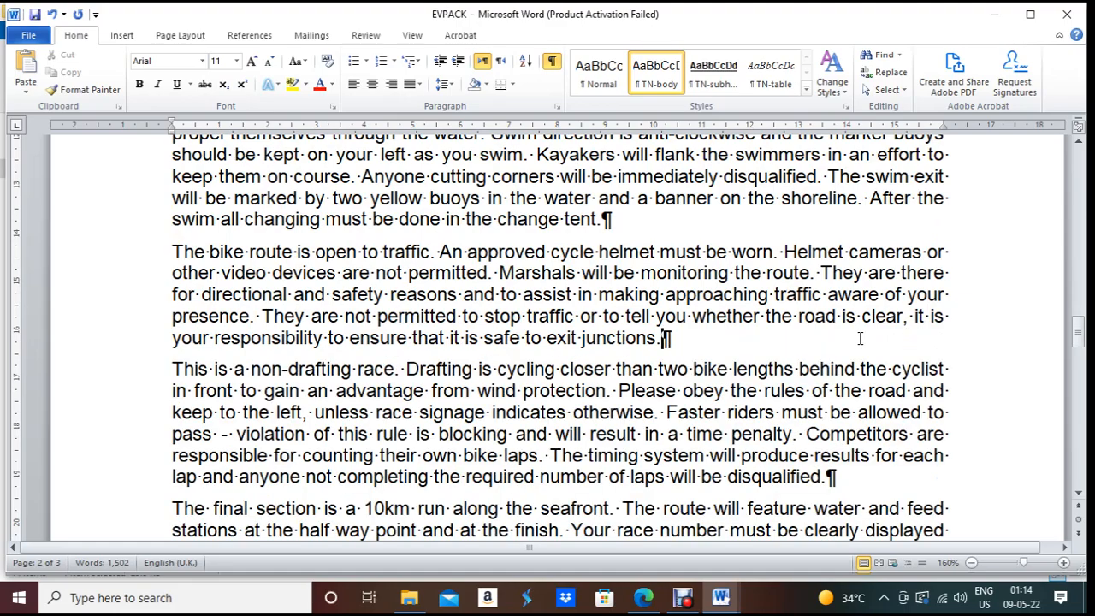
Step: Review the rest of the document and turn formatting marks off again
{"action": "scroll", "coordinate": [860, 339], "scroll_direction": "down", "scroll_amount": 3}
{"action": "scroll", "coordinate": [860, 339], "scroll_direction": "down", "scroll_amount": 17}
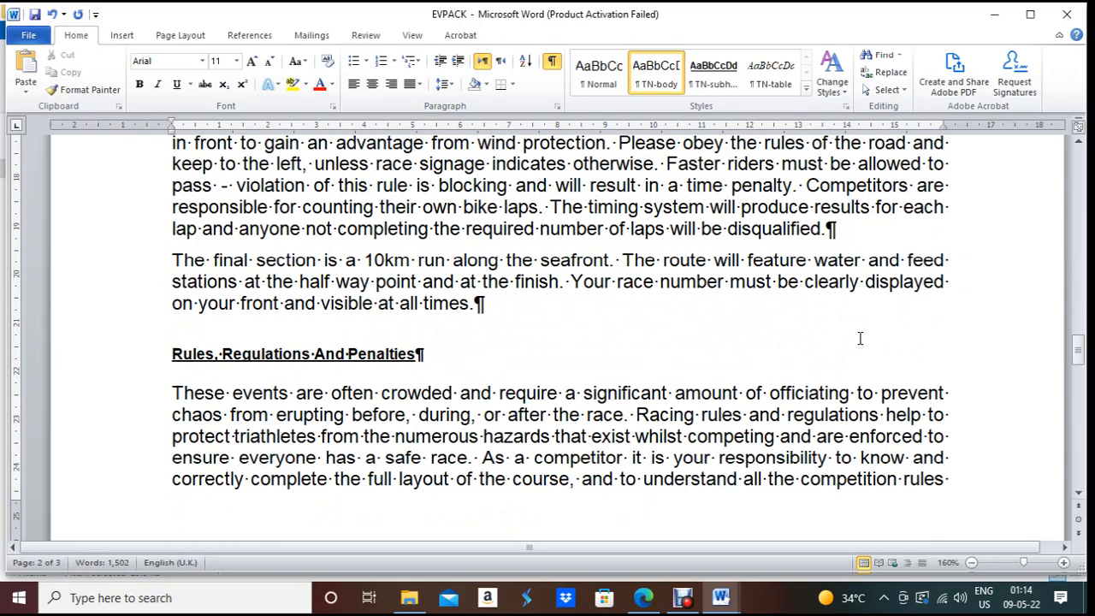
{"action": "scroll", "coordinate": [860, 339], "scroll_direction": "down", "scroll_amount": 20}
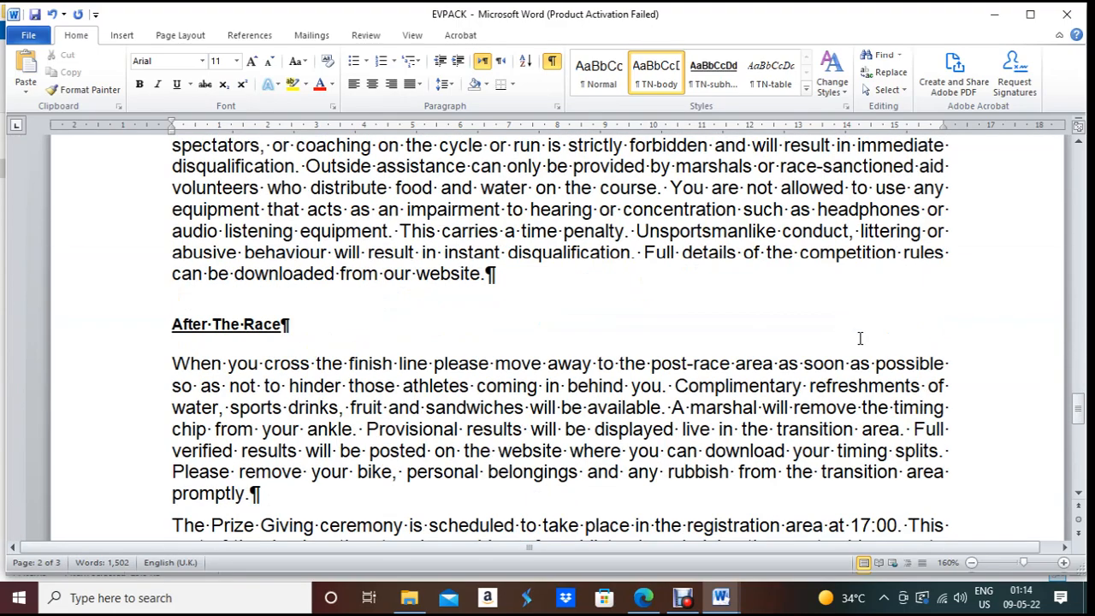
{"action": "scroll", "coordinate": [860, 339], "scroll_direction": "up", "scroll_amount": 20}
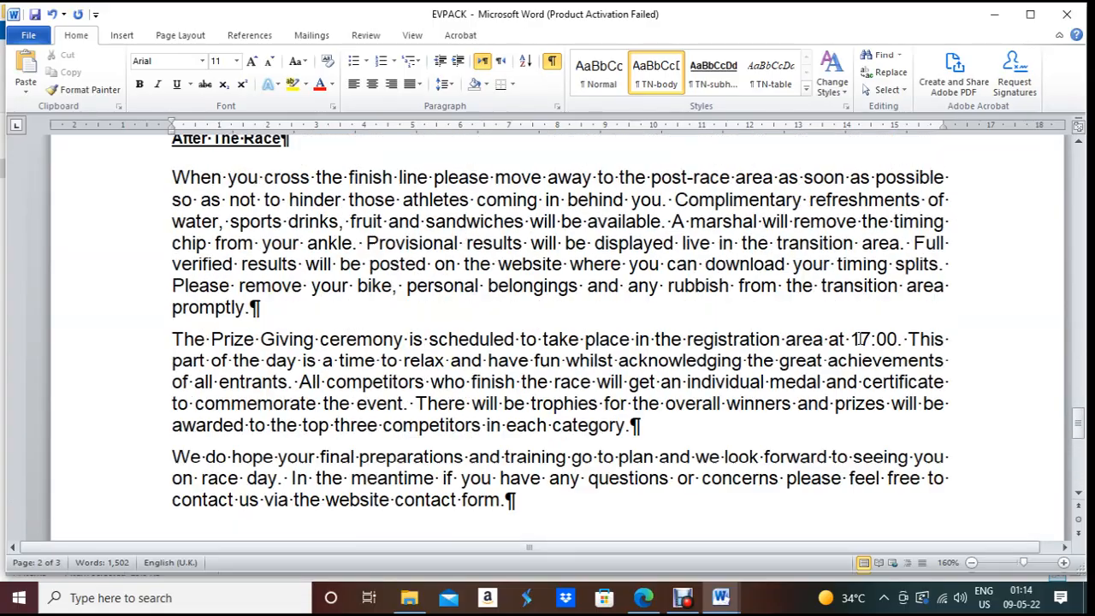
{"action": "scroll", "coordinate": [860, 339], "scroll_direction": "up", "scroll_amount": 15}
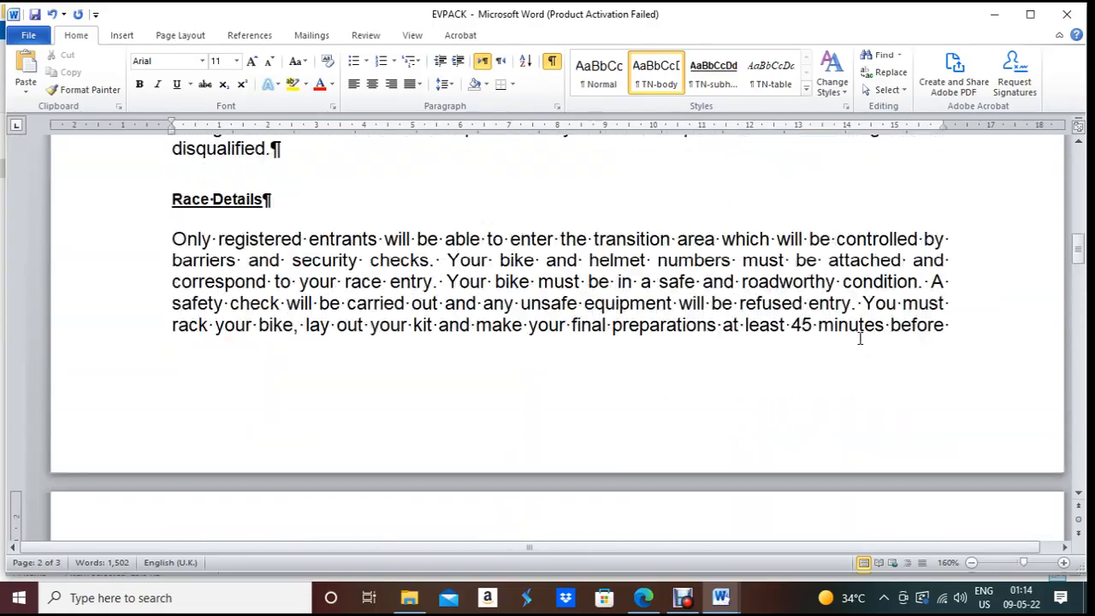
{"action": "left_click", "coordinate": [555, 62]}
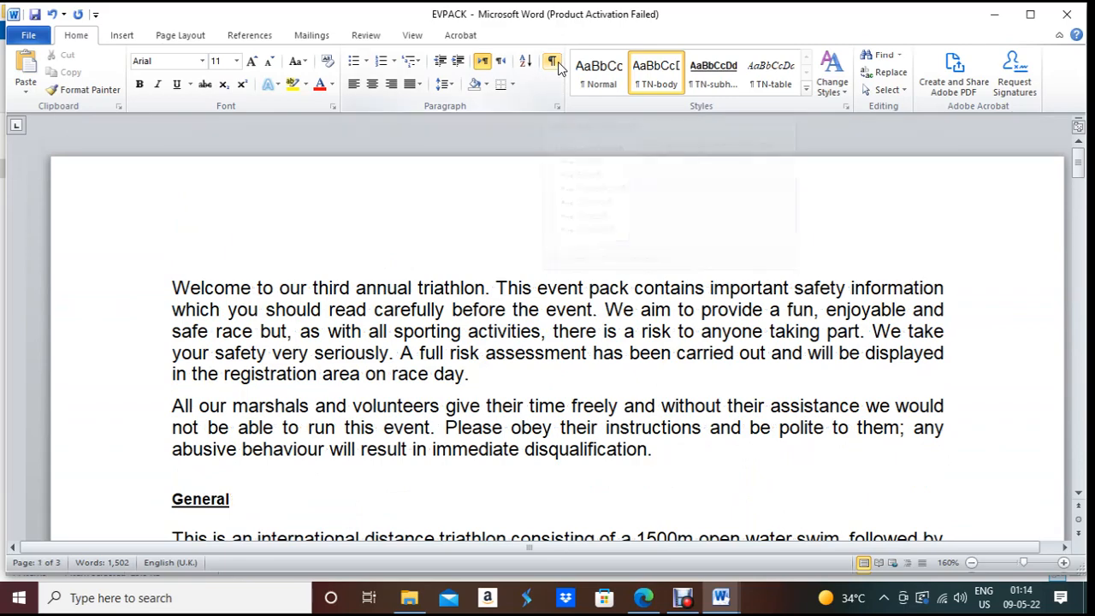
Step: Read question 3's header and footer requirements in the exam PDF, then return to EVPACK
{"action": "left_click", "coordinate": [643, 597]}
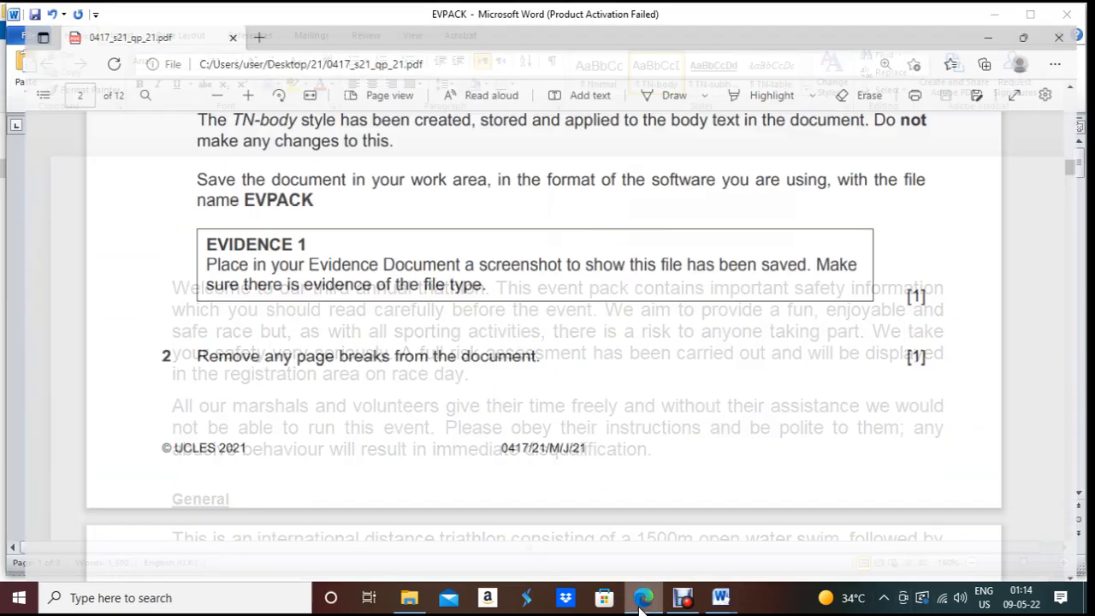
{"action": "scroll", "coordinate": [434, 401], "scroll_direction": "down", "scroll_amount": 5}
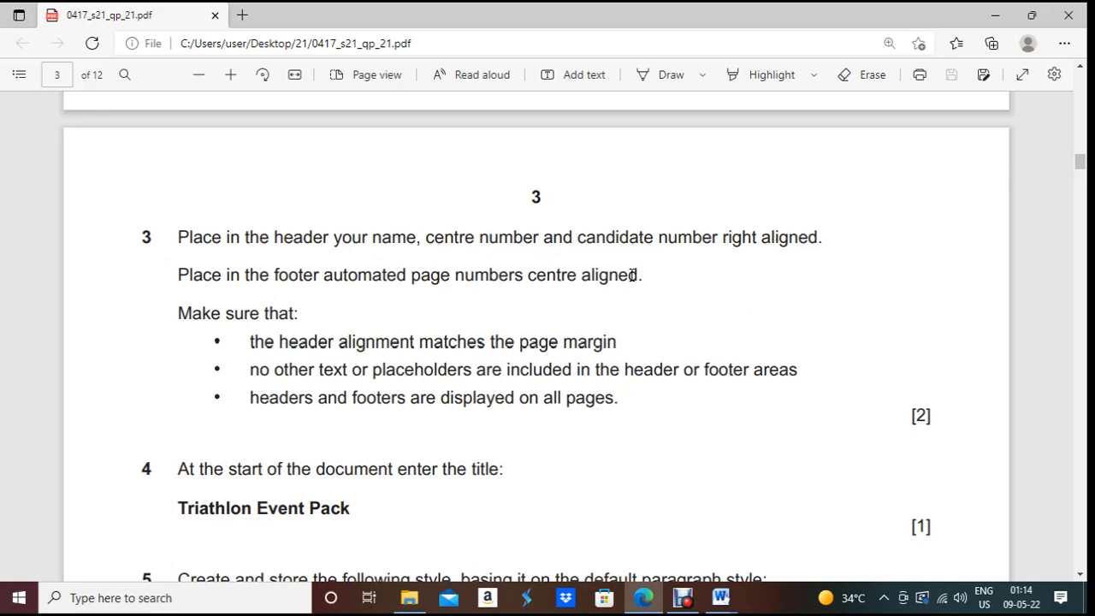
{"action": "left_click", "coordinate": [649, 598]}
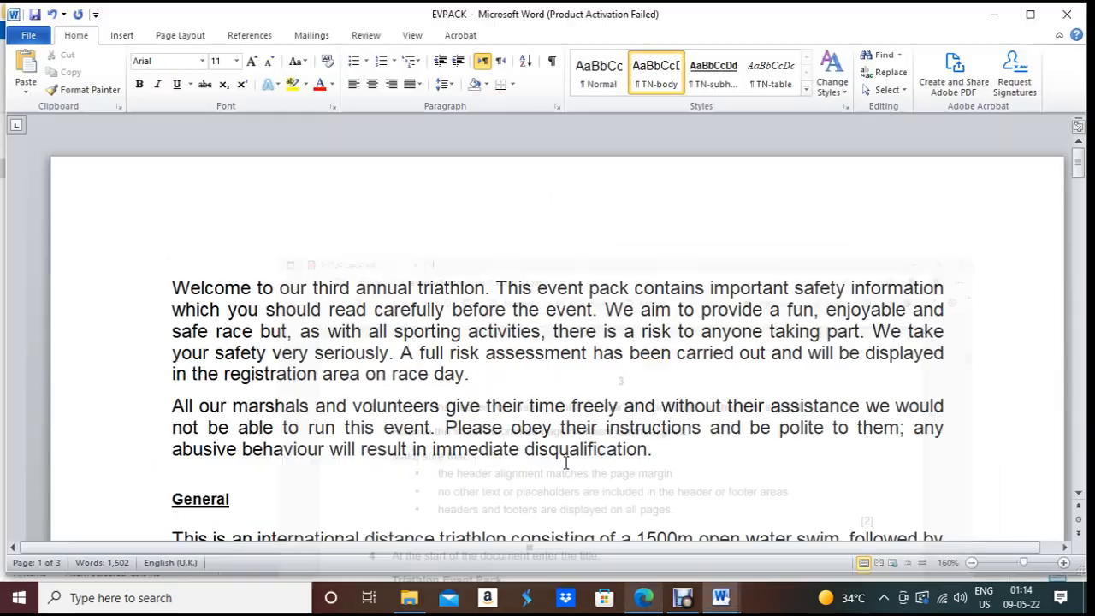
{"action": "left_click", "coordinate": [122, 38]}
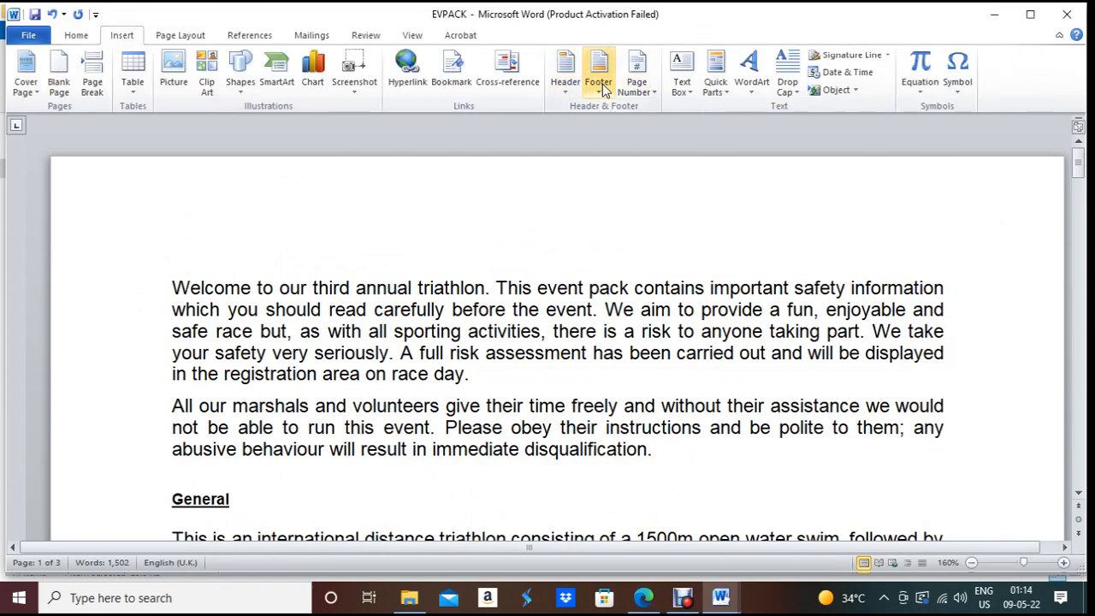
{"action": "left_click", "coordinate": [568, 85]}
Step: Add a Blank (Three Columns) header with the candidate's name, centre number and candidate number on the right
{"action": "left_click", "coordinate": [619, 260]}
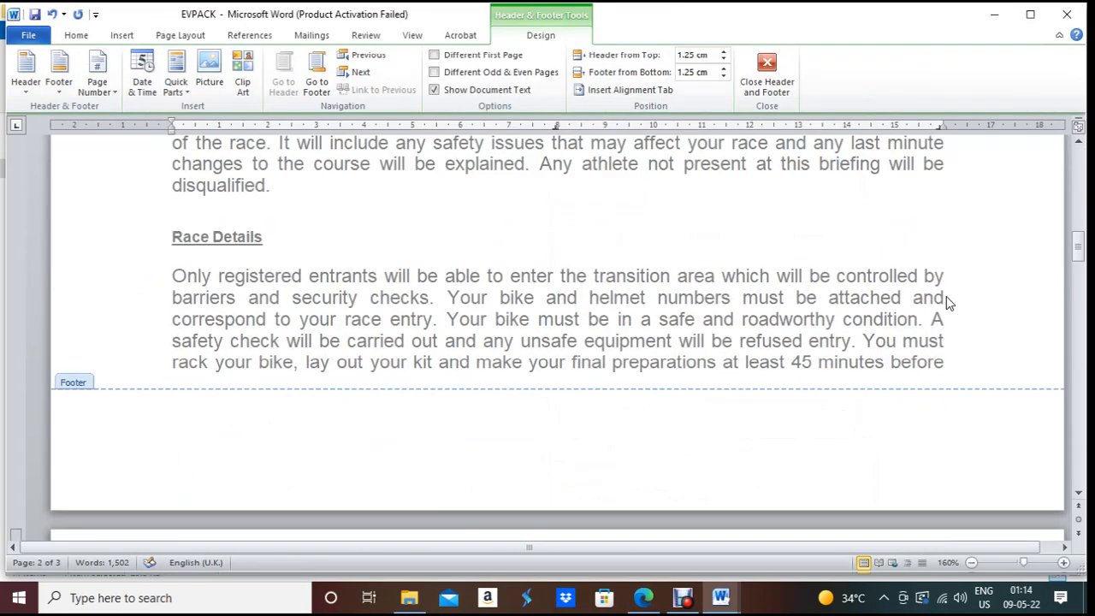
{"action": "scroll", "coordinate": [898, 361], "scroll_direction": "up", "scroll_amount": 15}
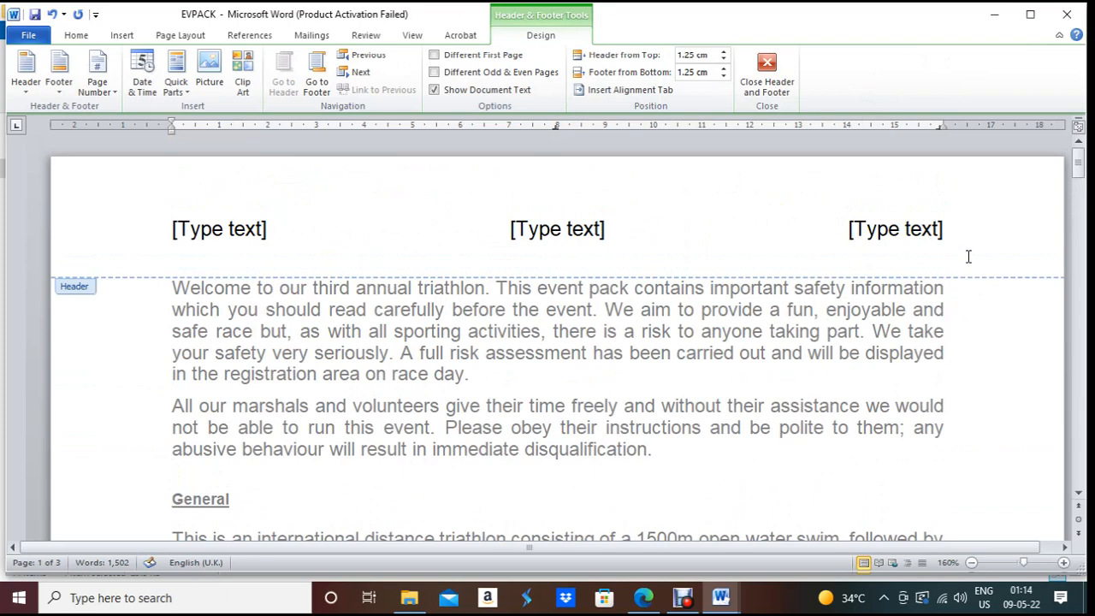
{"action": "left_click", "coordinate": [941, 228]}
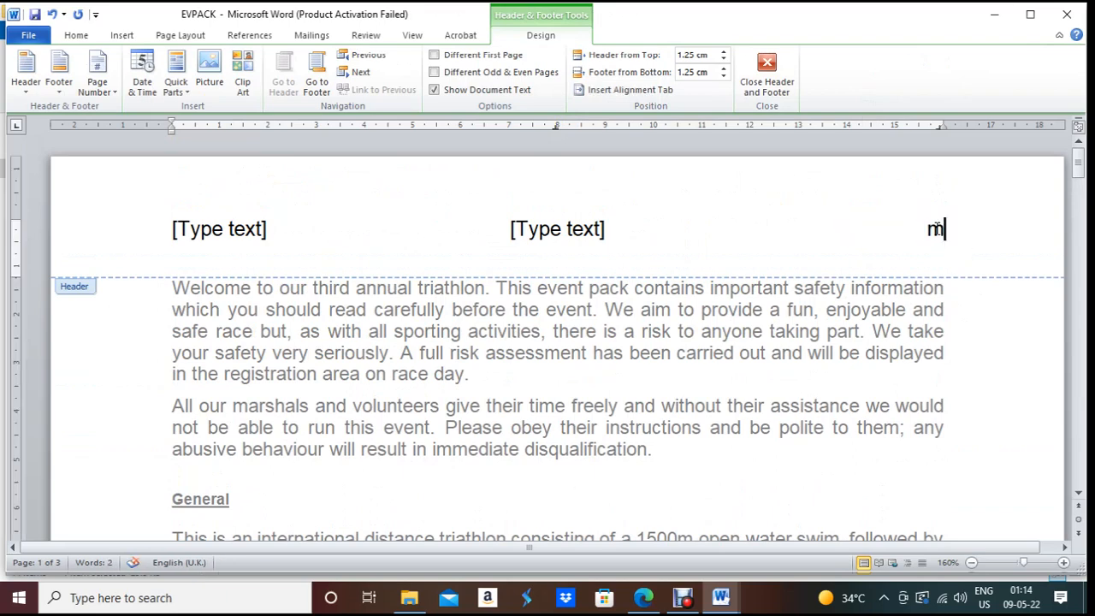
{"action": "key", "text": "BackSpace"}
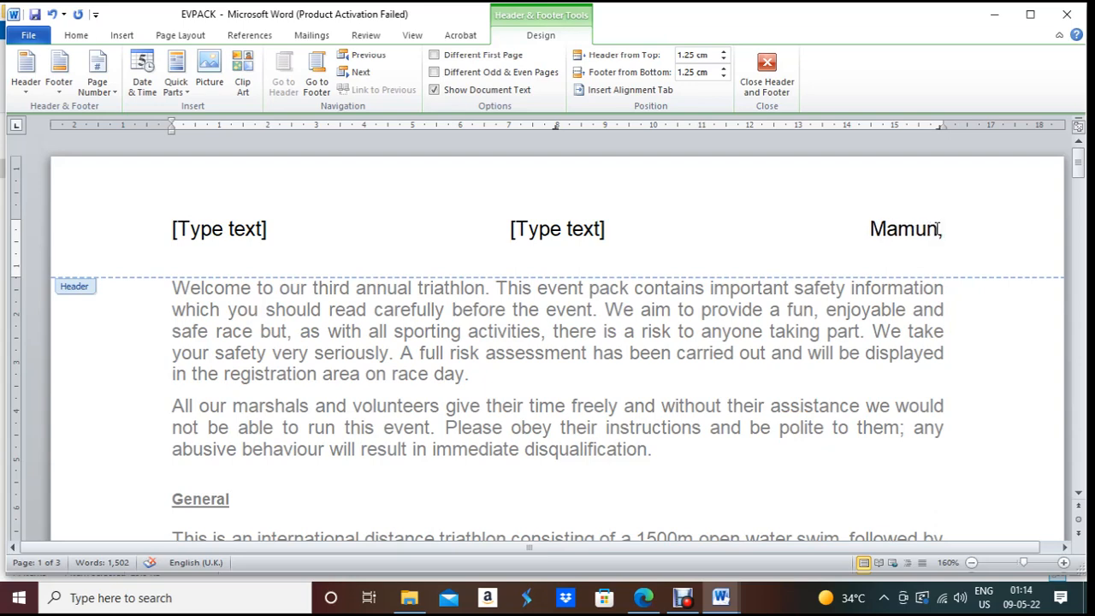
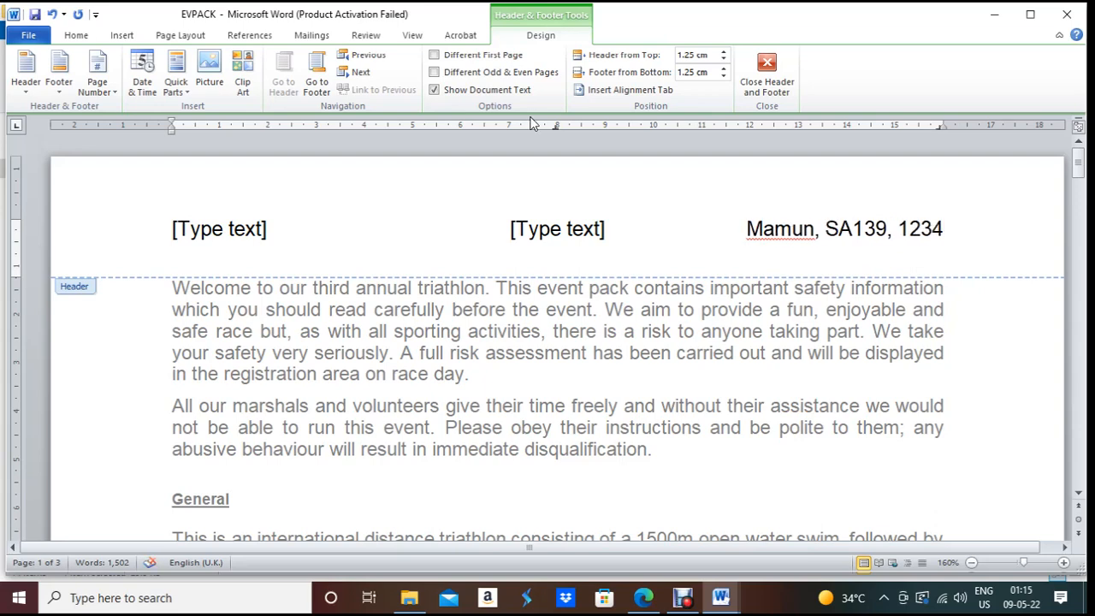
Step: Delete the left and centre header placeholders and close the header
{"action": "left_click", "coordinate": [207, 240]}
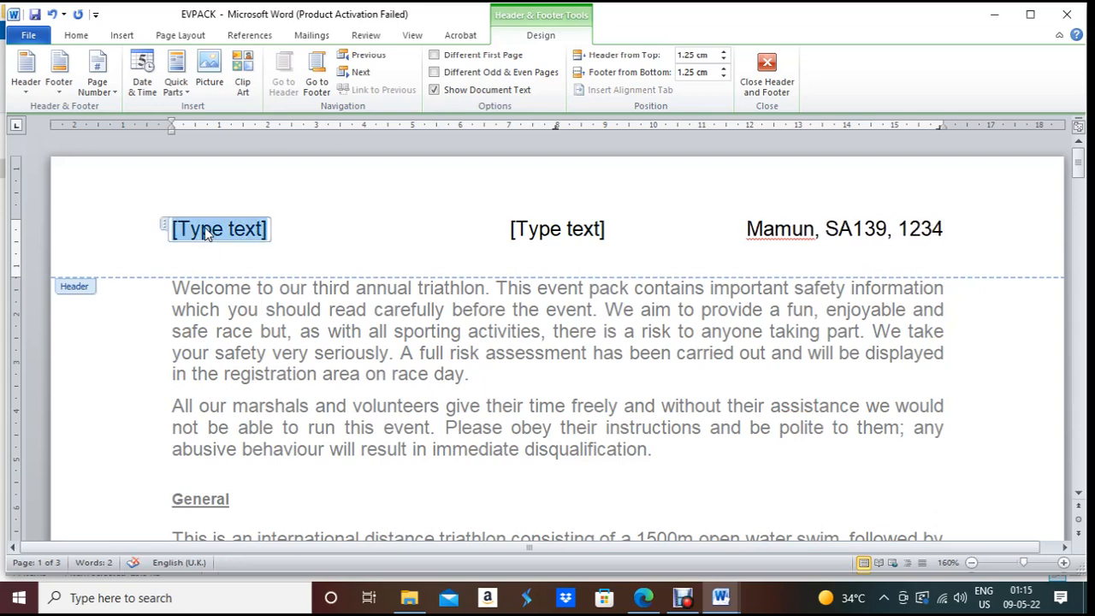
{"action": "key", "text": "Delete"}
{"action": "left_click", "coordinate": [551, 231]}
{"action": "key", "text": "Delete"}
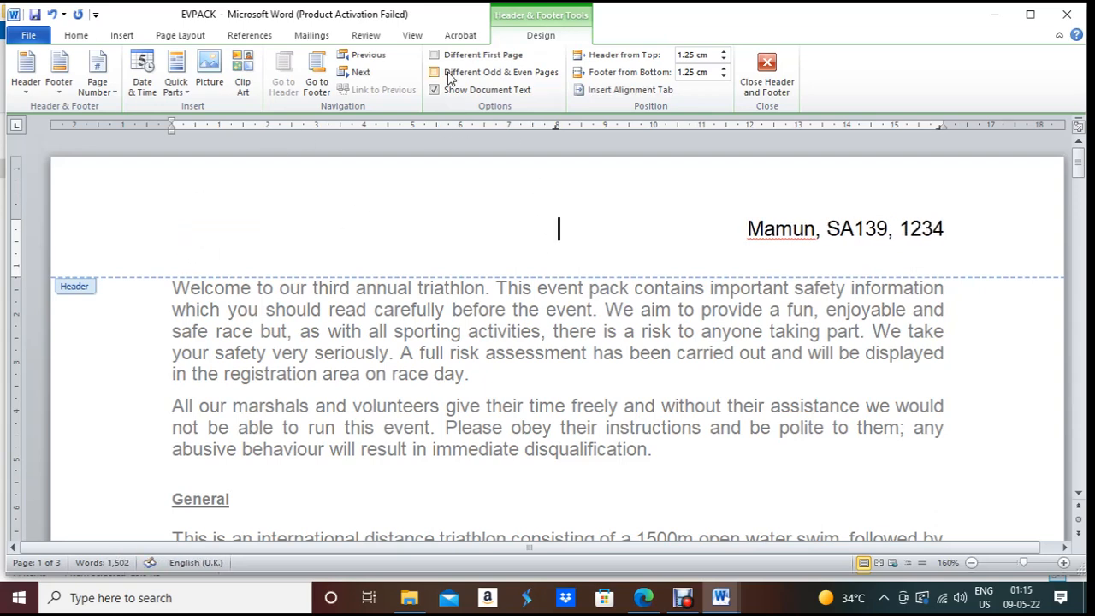
{"action": "double_click", "coordinate": [536, 353]}
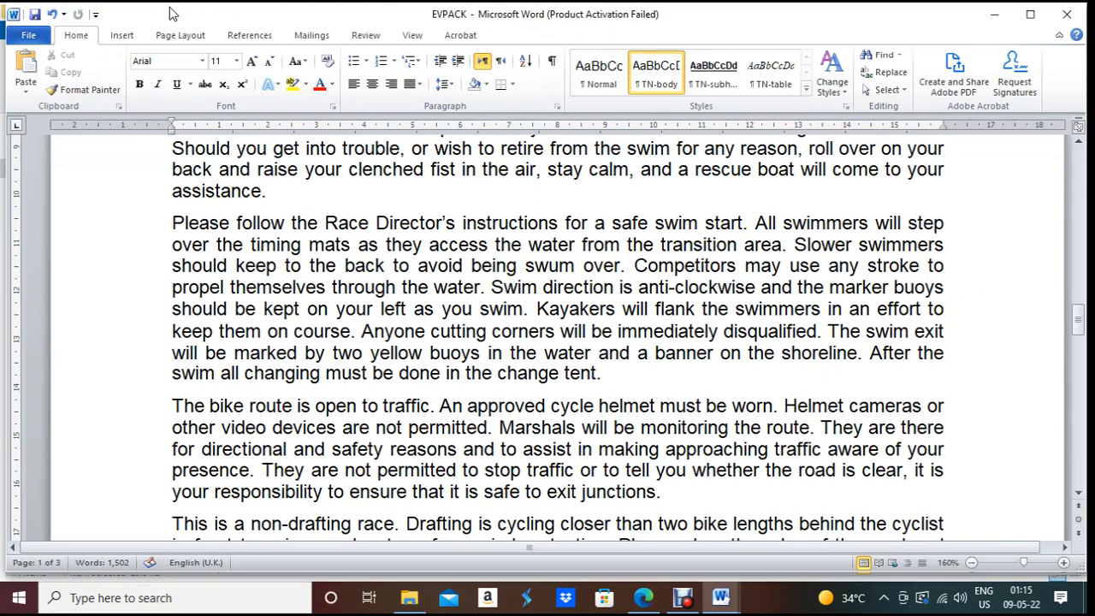
Step: Add a Blank (Three Columns) footer with a Page field in 1, 2, 3 format in the centre
{"action": "left_click", "coordinate": [121, 35]}
{"action": "left_click", "coordinate": [598, 75]}
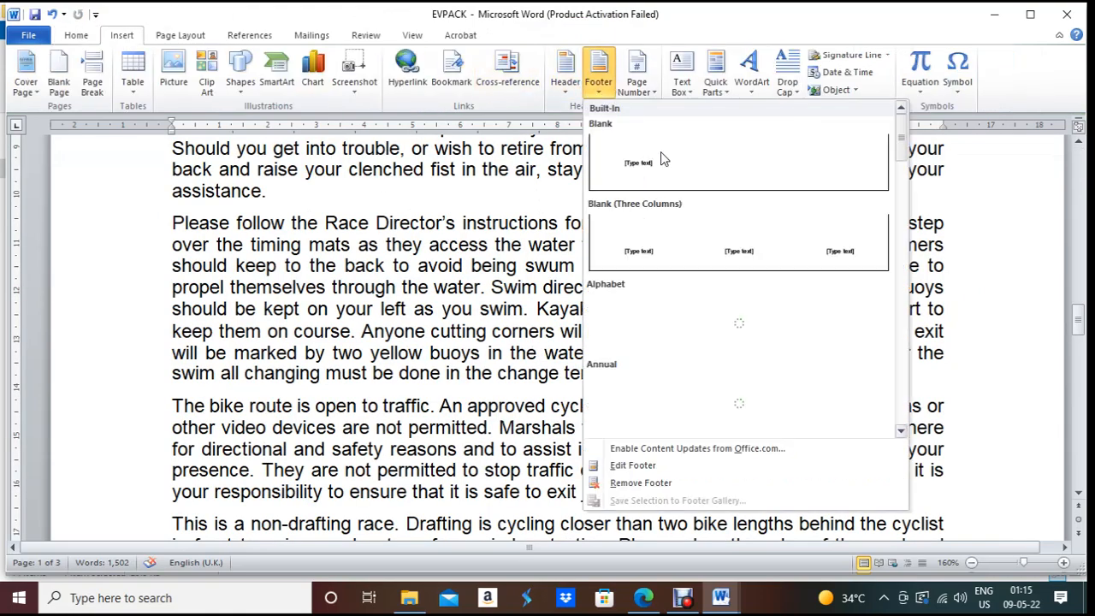
{"action": "left_click", "coordinate": [692, 244]}
{"action": "left_click", "coordinate": [587, 444]}
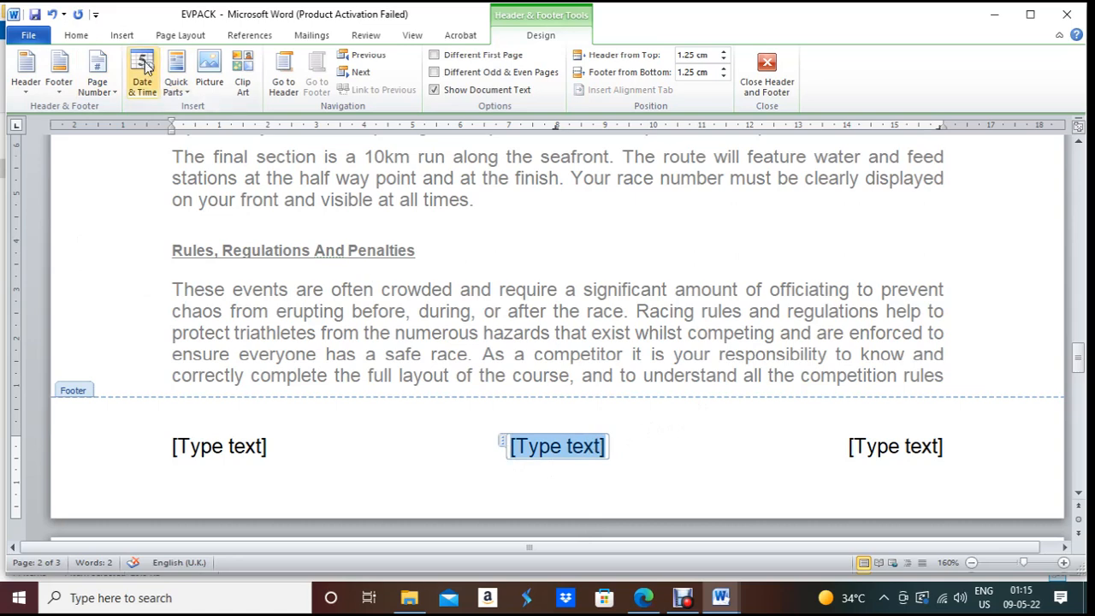
{"action": "left_click", "coordinate": [121, 35]}
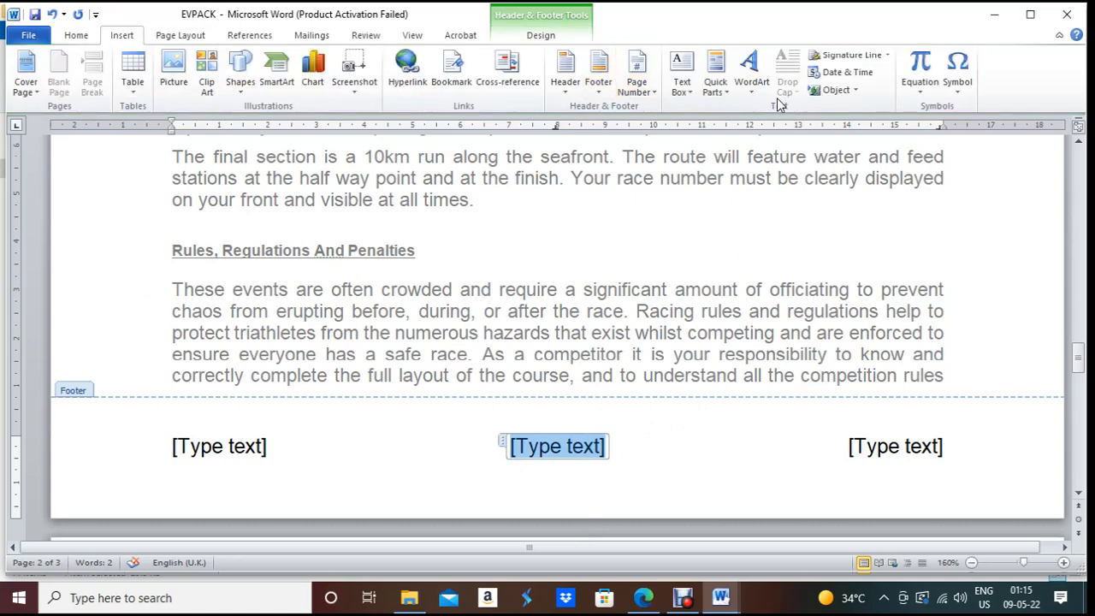
{"action": "left_click", "coordinate": [726, 91]}
{"action": "left_click", "coordinate": [739, 144]}
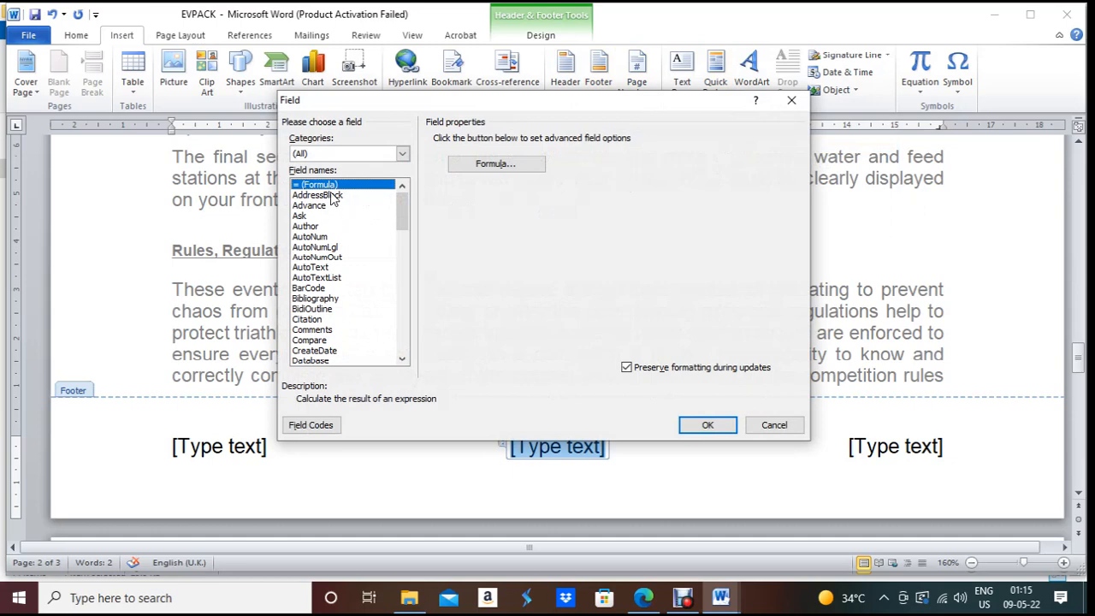
{"action": "key", "text": "p"}
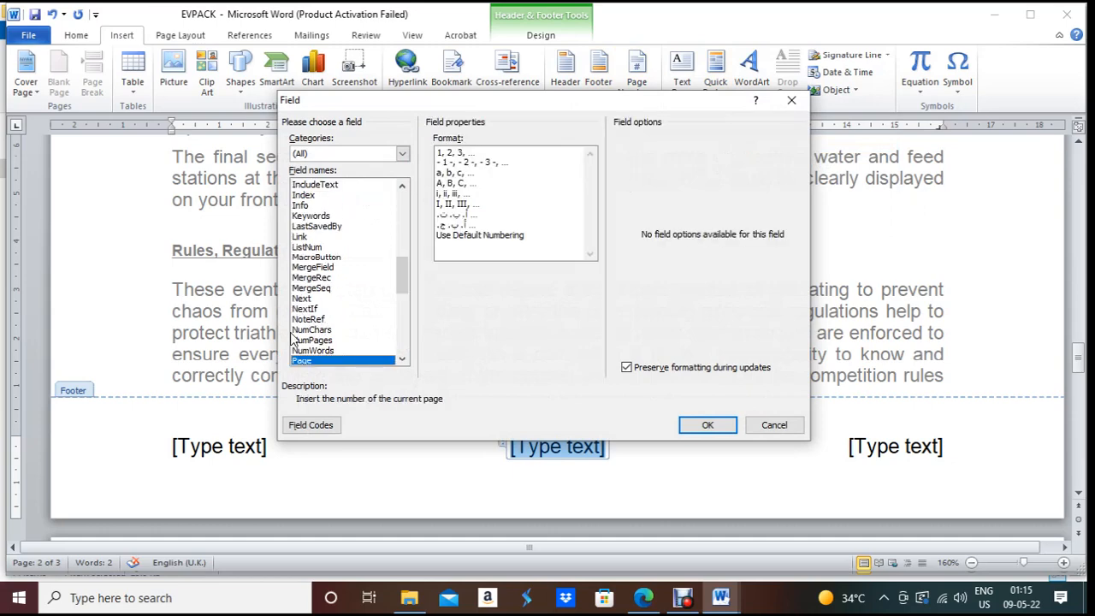
{"action": "left_click", "coordinate": [456, 153]}
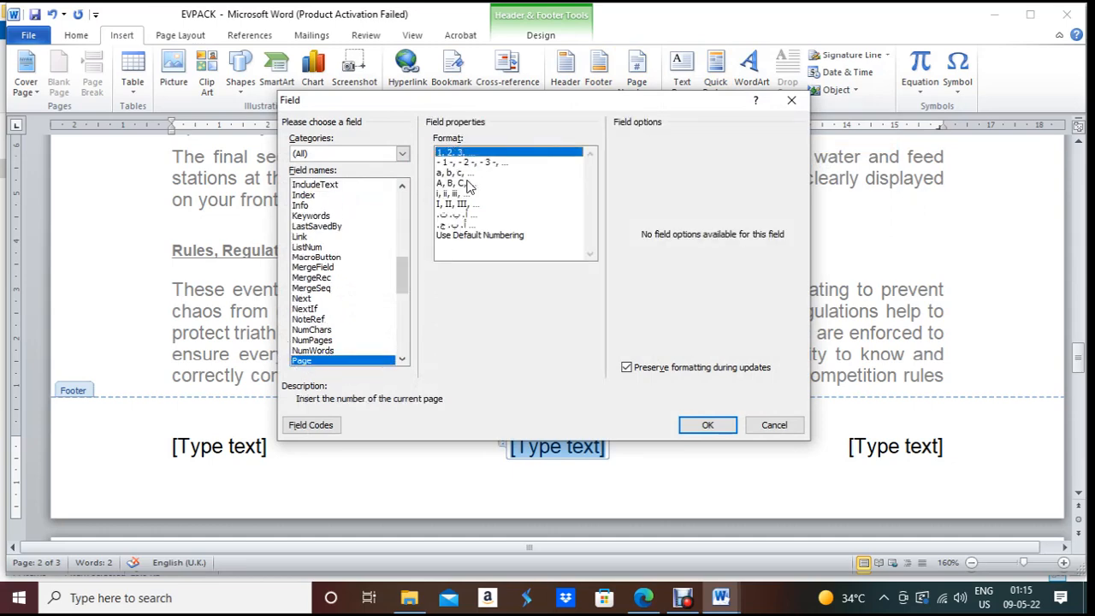
{"action": "left_click", "coordinate": [710, 425]}
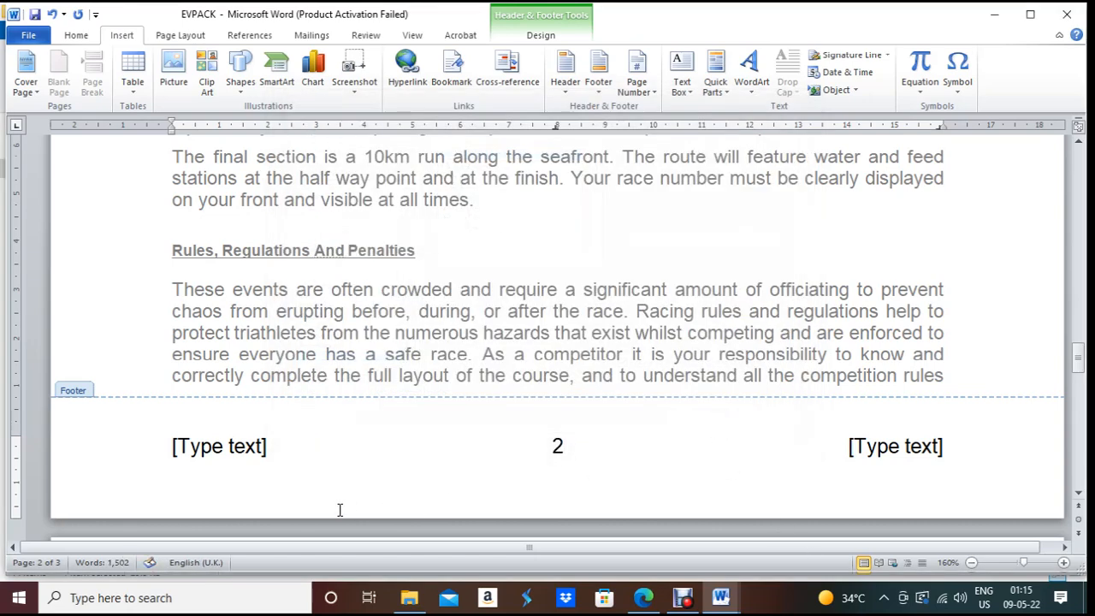
Step: Delete the left and right footer placeholders and close the footer
{"action": "left_click", "coordinate": [211, 447]}
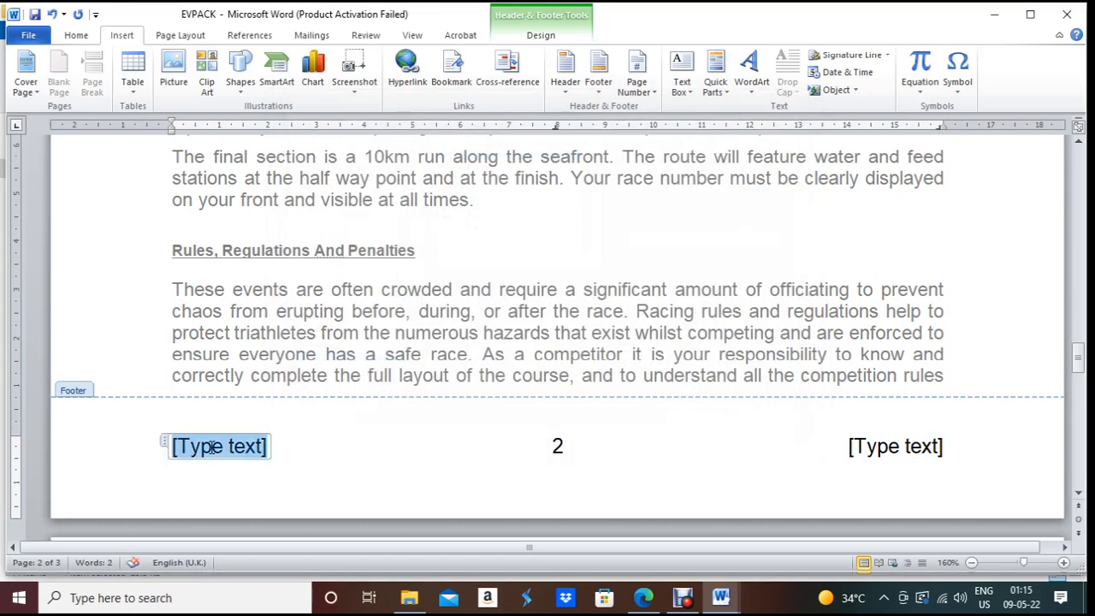
{"action": "key", "text": "Delete"}
{"action": "left_click", "coordinate": [920, 447]}
{"action": "key", "text": "Delete"}
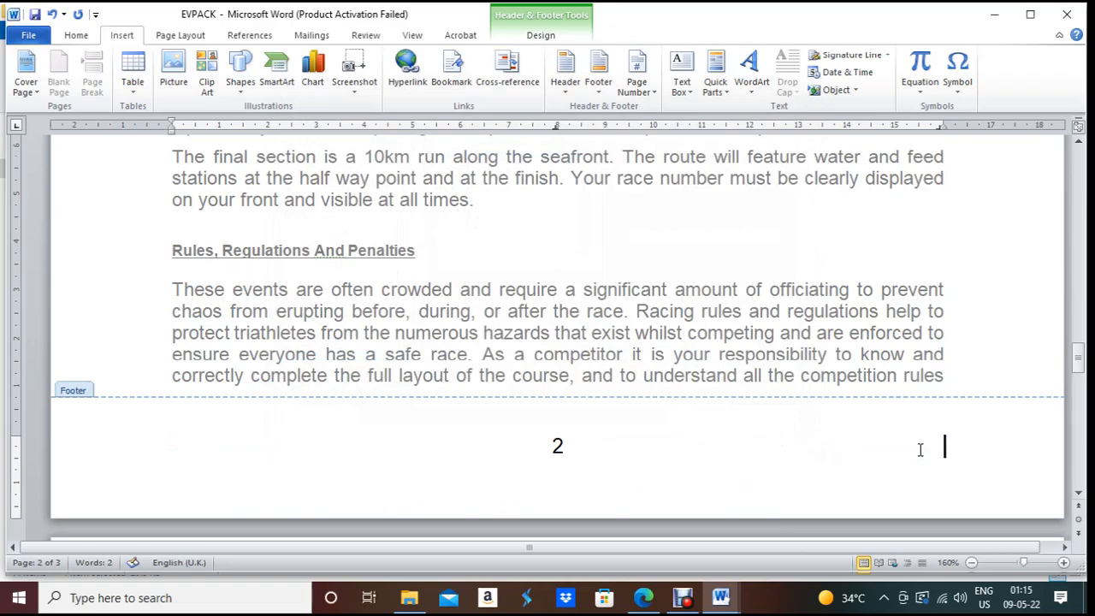
{"action": "double_click", "coordinate": [588, 222]}
{"action": "scroll", "coordinate": [588, 222], "scroll_direction": "up", "scroll_amount": 20}
{"action": "scroll", "coordinate": [588, 224], "scroll_direction": "up", "scroll_amount": 3}
{"action": "scroll", "coordinate": [589, 224], "scroll_direction": "down", "scroll_amount": 6}
{"action": "scroll", "coordinate": [589, 225], "scroll_direction": "down", "scroll_amount": 12}
{"action": "scroll", "coordinate": [588, 224], "scroll_direction": "up", "scroll_amount": 3}
{"action": "scroll", "coordinate": [580, 358], "scroll_direction": "up", "scroll_amount": 15}
{"action": "scroll", "coordinate": [585, 352], "scroll_direction": "down", "scroll_amount": 12}
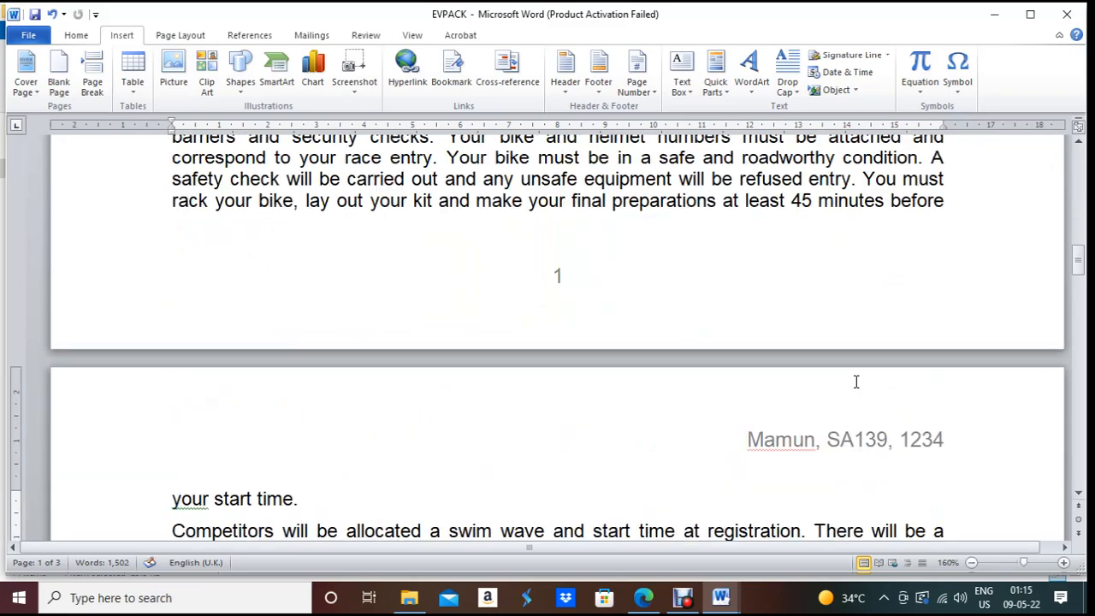
{"action": "scroll", "coordinate": [856, 381], "scroll_direction": "down", "scroll_amount": 4}
{"action": "scroll", "coordinate": [802, 332], "scroll_direction": "down", "scroll_amount": 20}
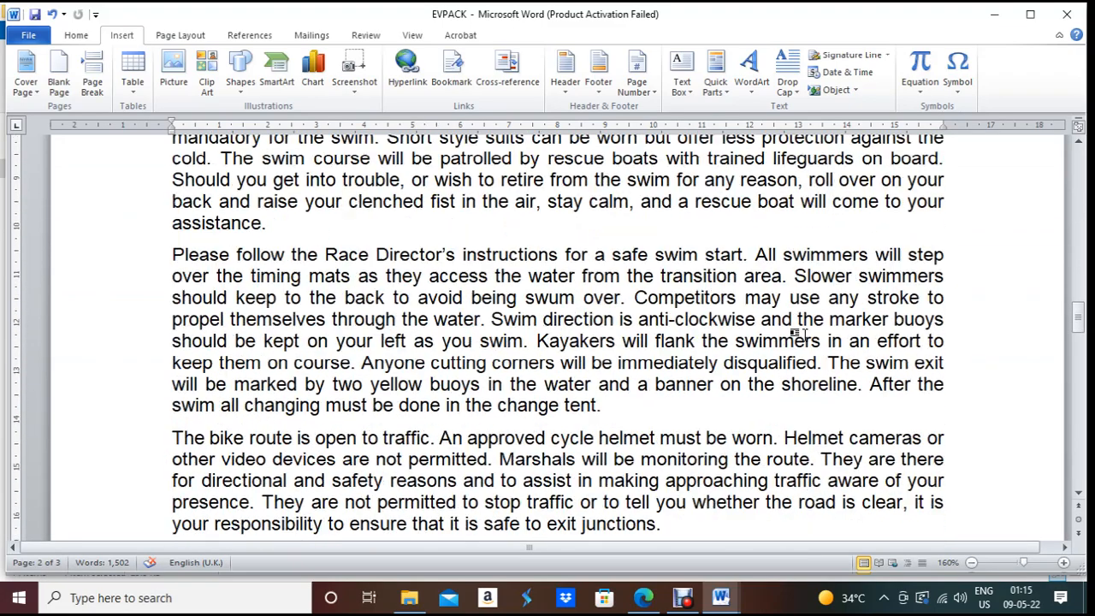
{"action": "scroll", "coordinate": [805, 334], "scroll_direction": "down", "scroll_amount": 18}
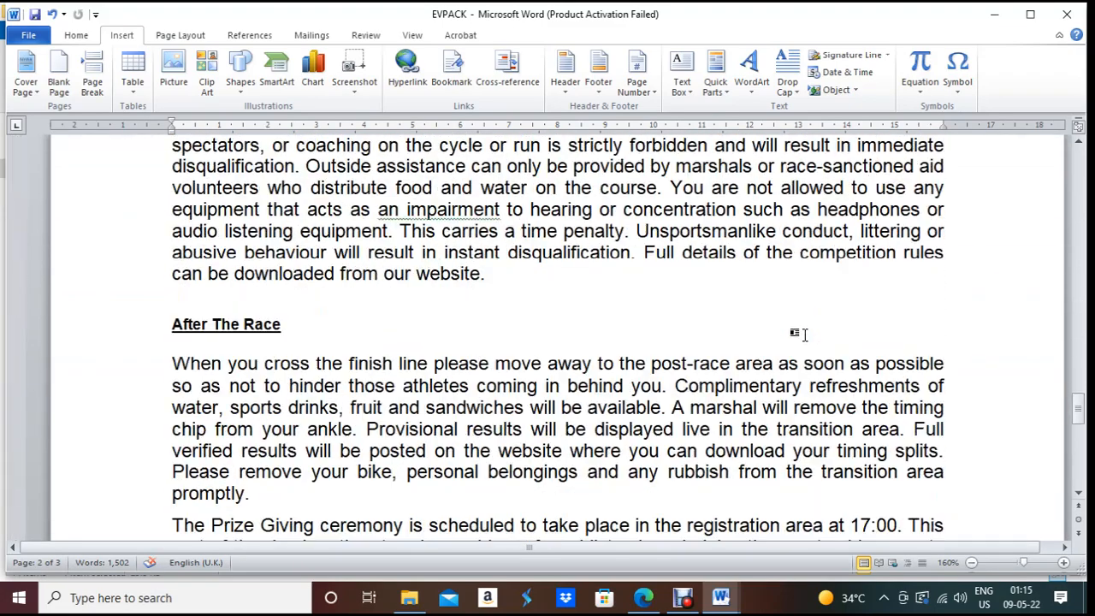
{"action": "scroll", "coordinate": [806, 334], "scroll_direction": "up", "scroll_amount": 5}
{"action": "scroll", "coordinate": [806, 333], "scroll_direction": "down", "scroll_amount": 5}
{"action": "scroll", "coordinate": [806, 334], "scroll_direction": "up", "scroll_amount": 10}
{"action": "scroll", "coordinate": [806, 334], "scroll_direction": "up", "scroll_amount": 5}
Step: Copy 'Triathlon Event Pack' from the question paper PDF and return to EVPACK's opening paragraph
{"action": "left_click", "coordinate": [644, 597]}
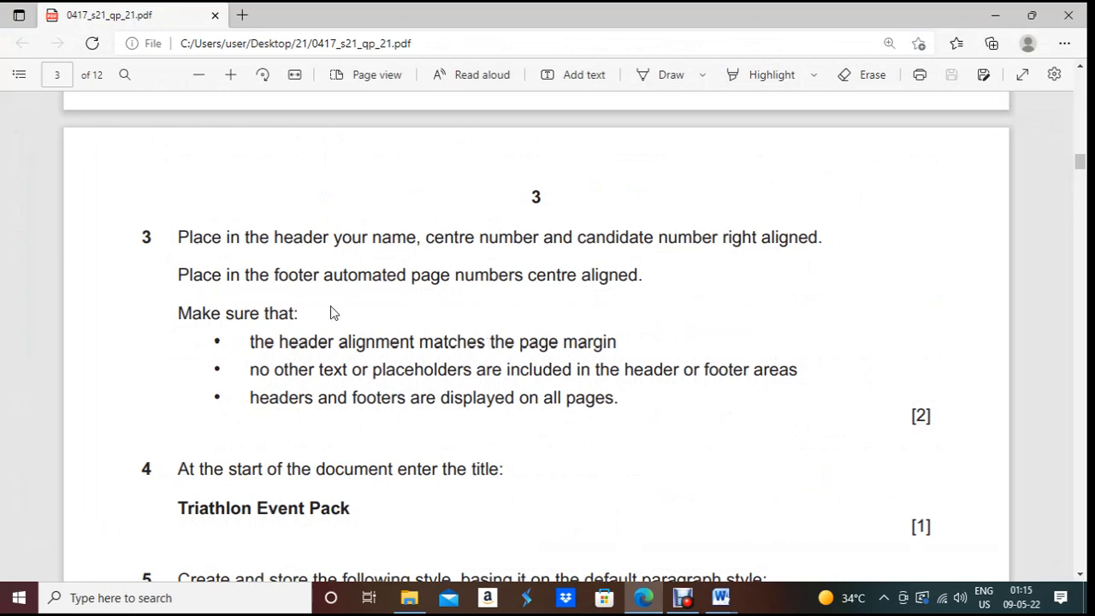
{"action": "left_click_drag", "start_coordinate": [250, 346], "coordinate": [643, 405]}
{"action": "scroll", "coordinate": [385, 479], "scroll_direction": "down", "scroll_amount": 3}
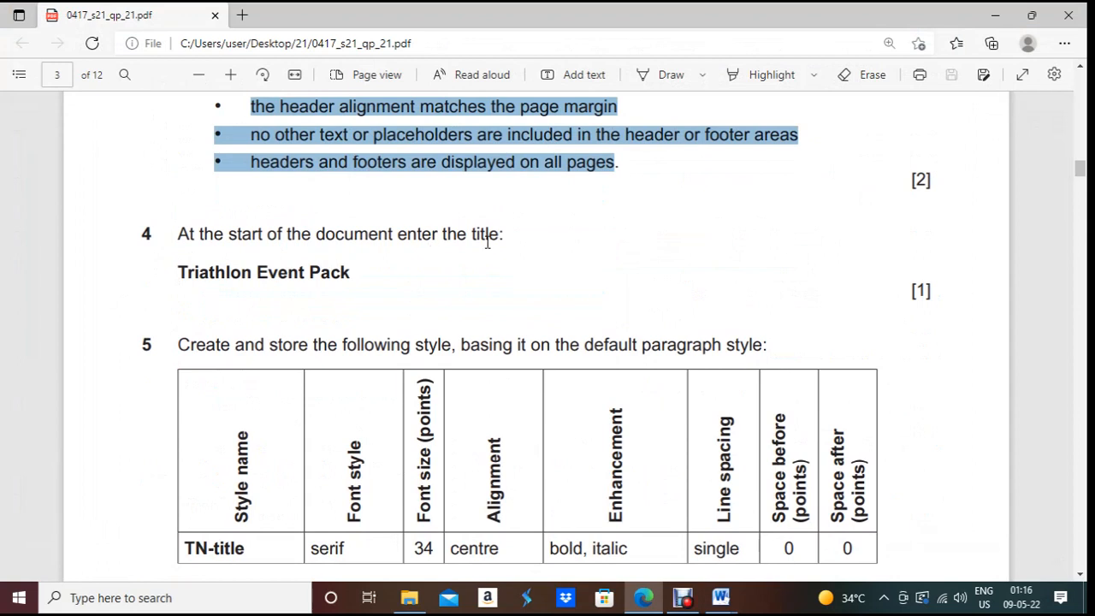
{"action": "left_click_drag", "start_coordinate": [177, 270], "coordinate": [355, 273]}
{"action": "key", "text": "ctrl+c"}
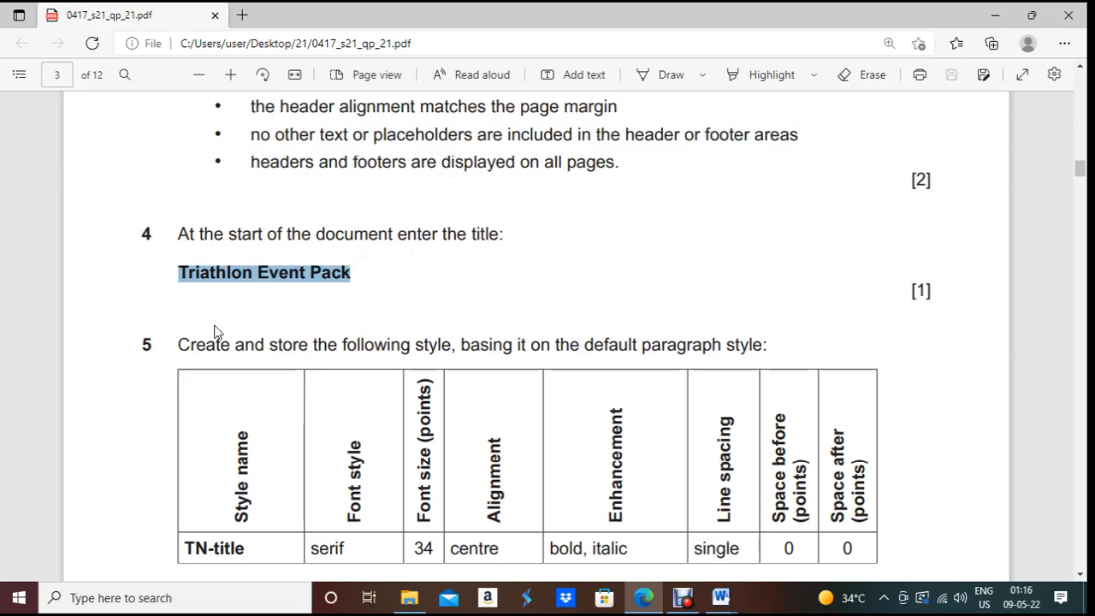
{"action": "key", "text": "alt+Tab"}
{"action": "scroll", "coordinate": [210, 297], "scroll_direction": "up", "scroll_amount": 15}
{"action": "scroll", "coordinate": [177, 314], "scroll_direction": "up", "scroll_amount": 5}
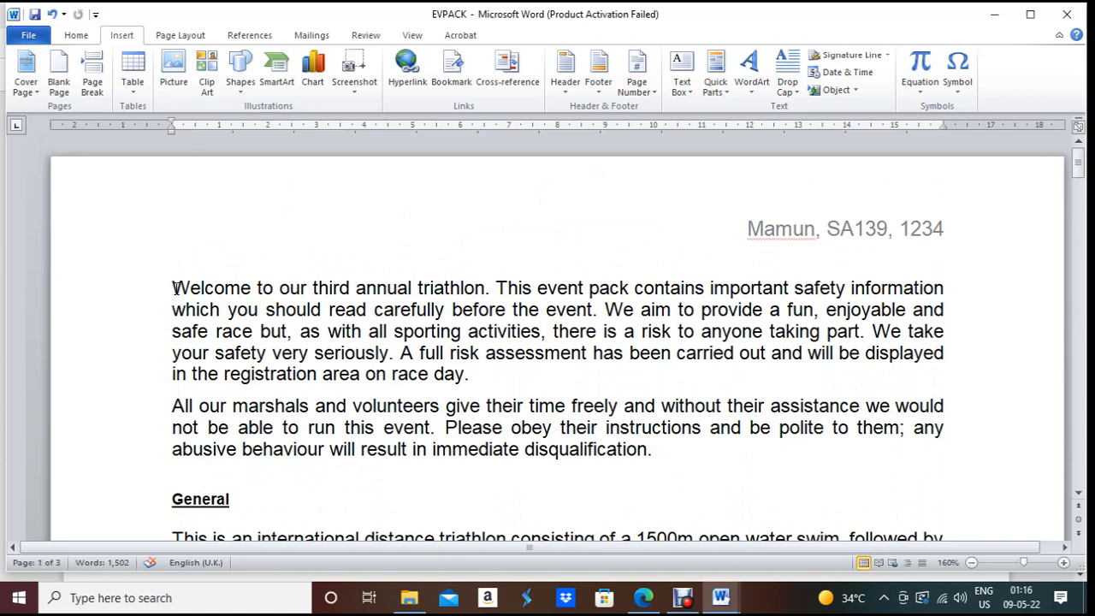
Step: Paste 'Triathlon Event Pack' on a new line above the Welcome paragraph
{"action": "left_click", "coordinate": [175, 289]}
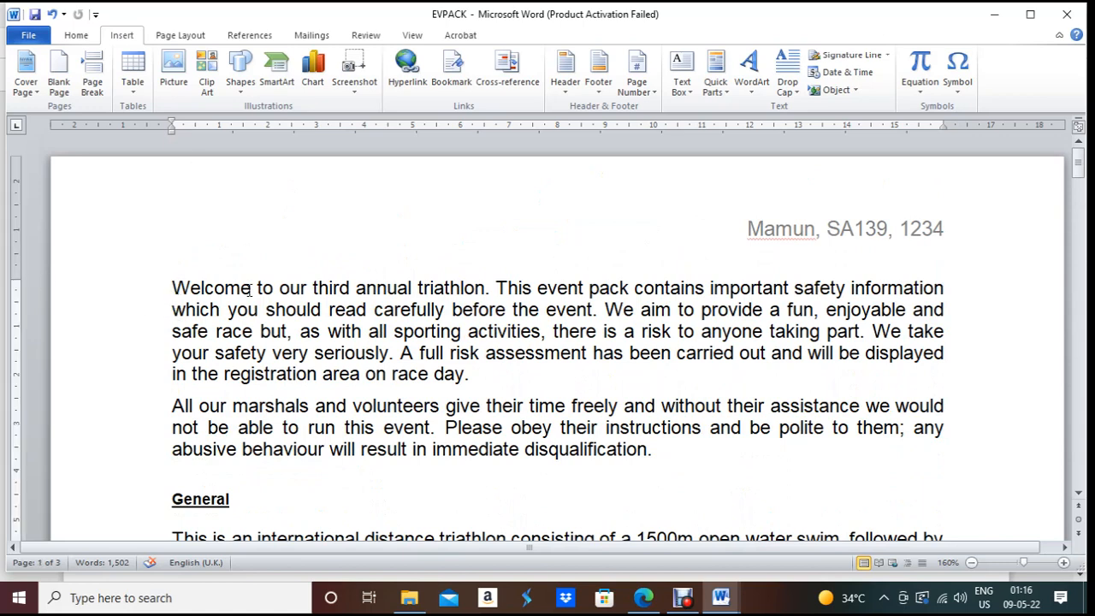
{"action": "key", "text": "Return"}
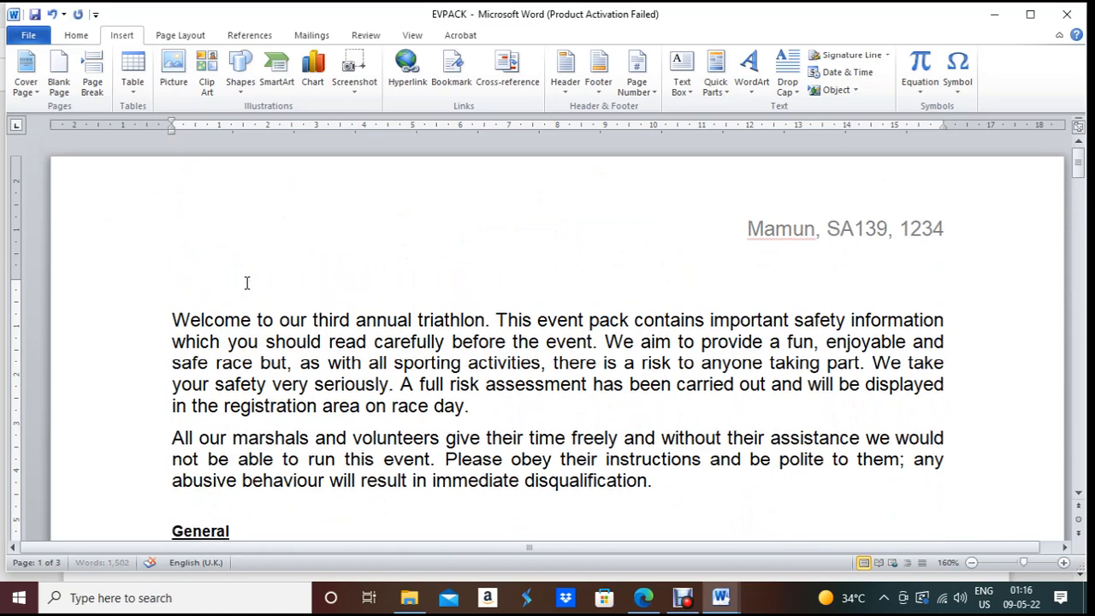
{"action": "left_click", "coordinate": [246, 282]}
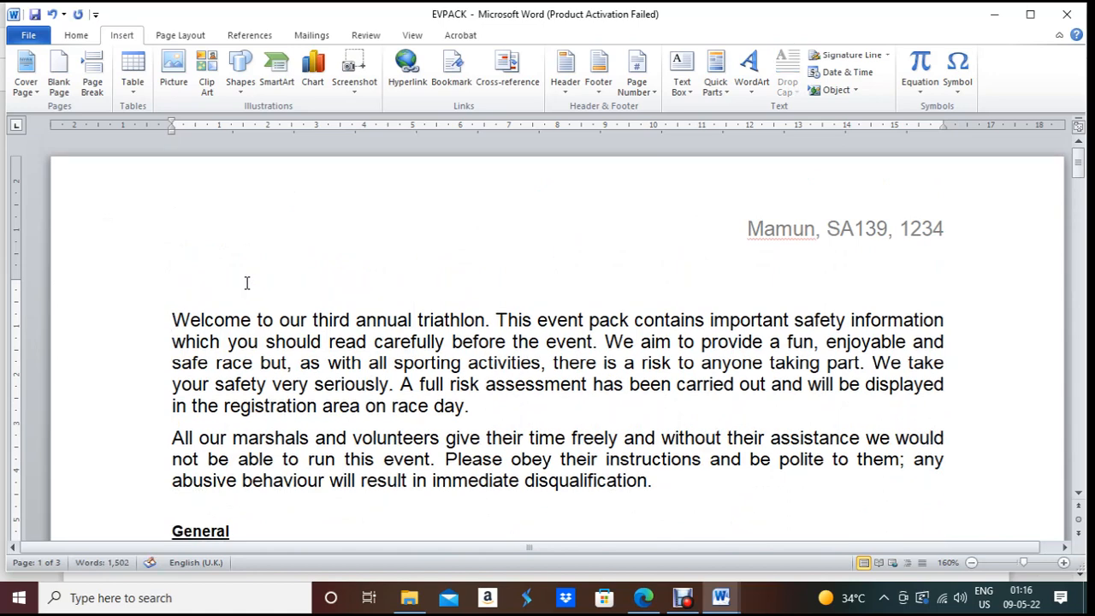
{"action": "key", "text": "ctrl+v"}
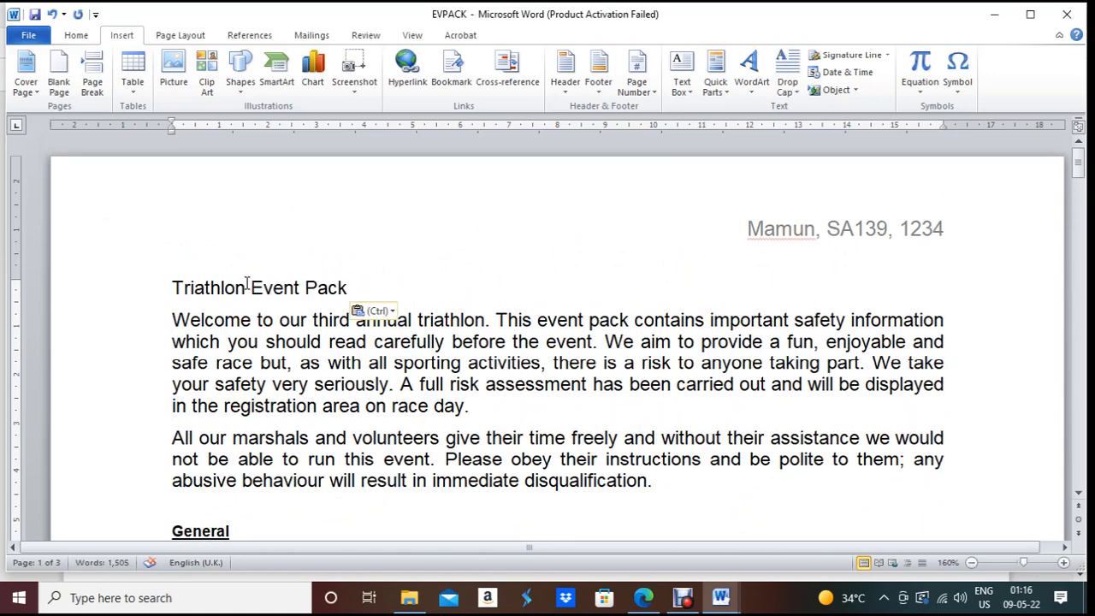
Step: Read the next task in the question paper and return to the EVPACK document
{"action": "left_click", "coordinate": [642, 601]}
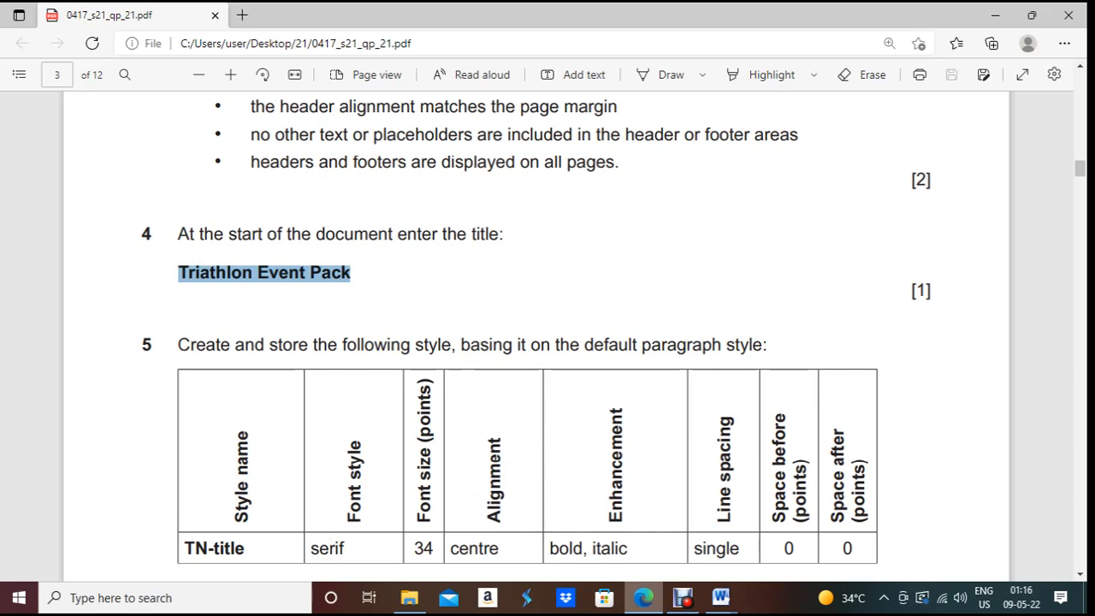
{"action": "scroll", "coordinate": [522, 431], "scroll_direction": "down", "scroll_amount": 2}
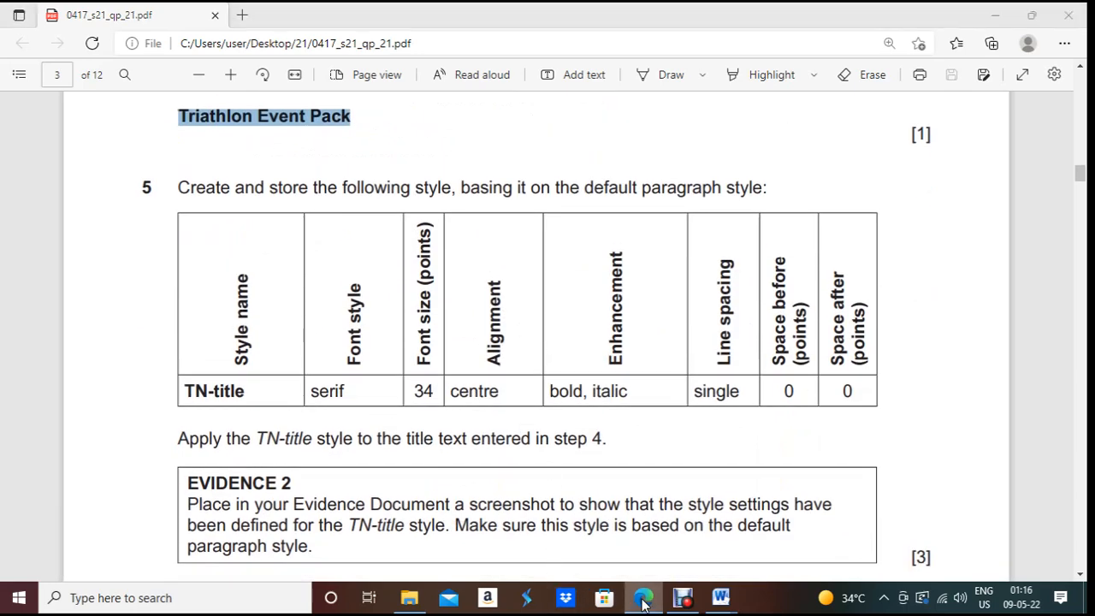
{"action": "key", "text": "alt+Tab"}
{"action": "key", "text": "ctrl+v"}
{"action": "left_click", "coordinate": [76, 35]}
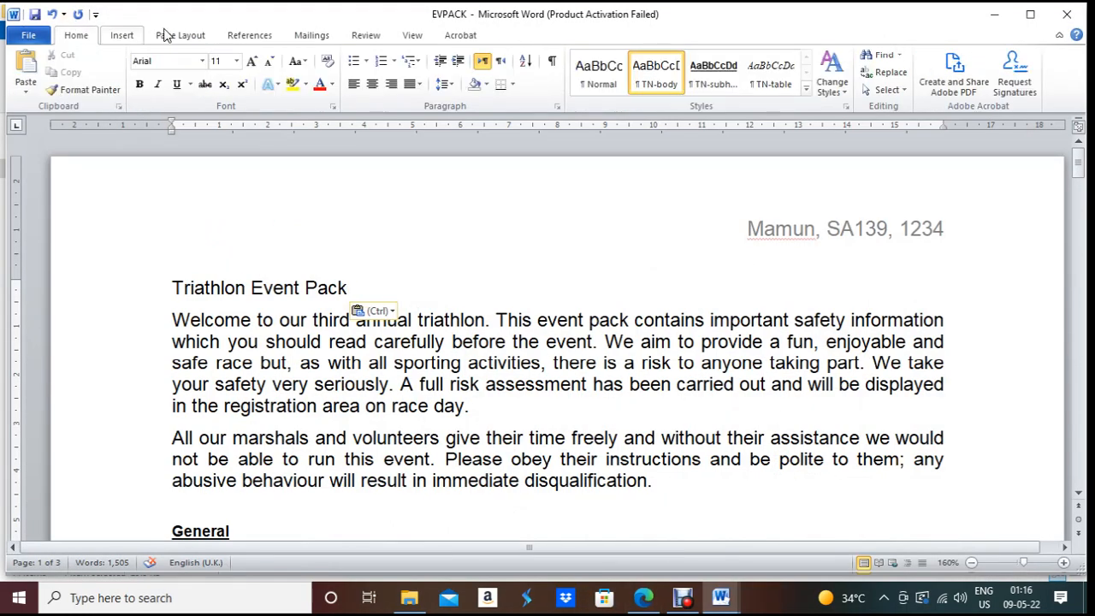
Step: Save the title's formatting as a new quick style named TN-title and choose Modify
{"action": "left_click", "coordinate": [659, 92]}
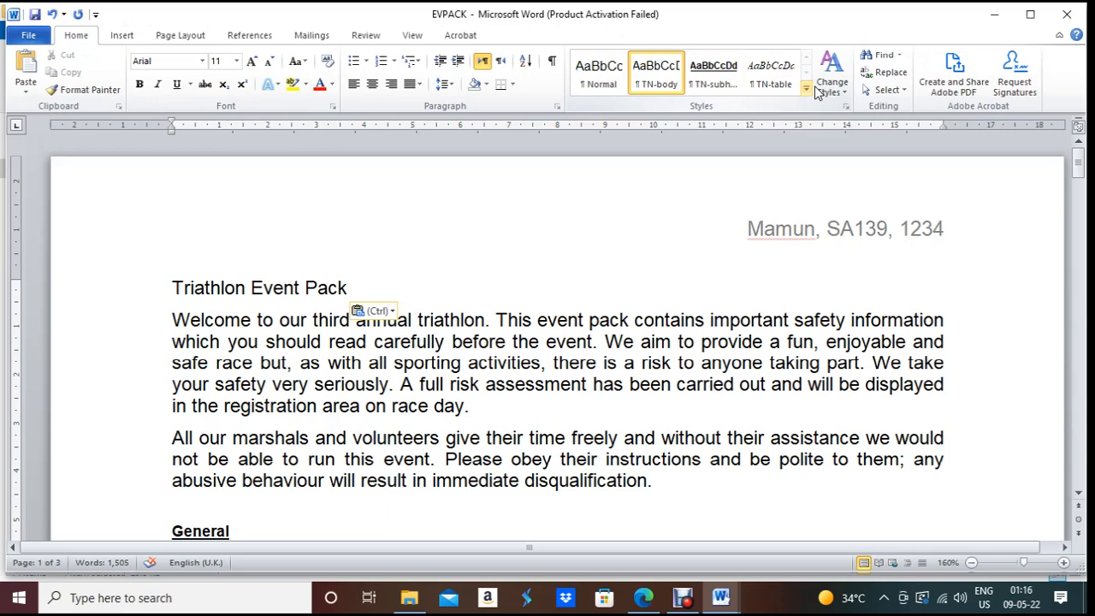
{"action": "left_click", "coordinate": [806, 89]}
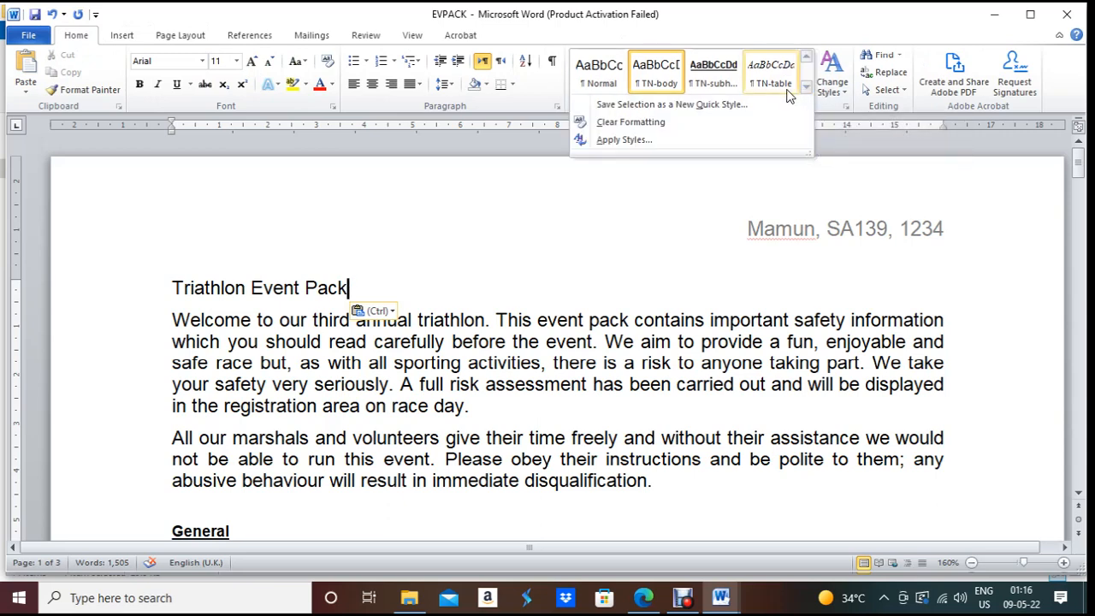
{"action": "left_click", "coordinate": [750, 103]}
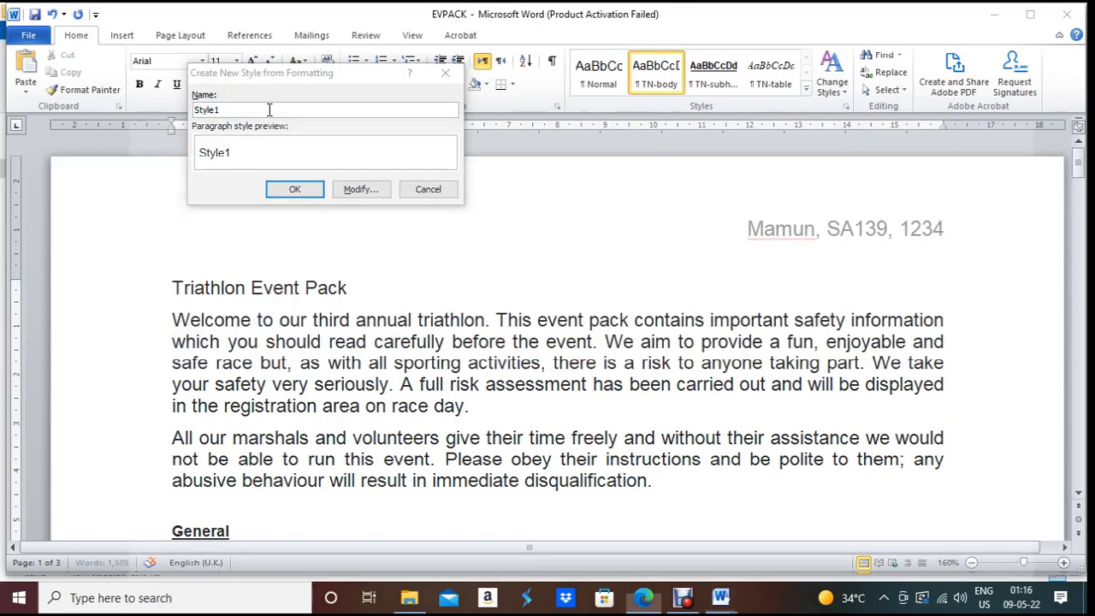
{"action": "key", "text": "alt+Tab"}
{"action": "key", "text": "alt+Tab"}
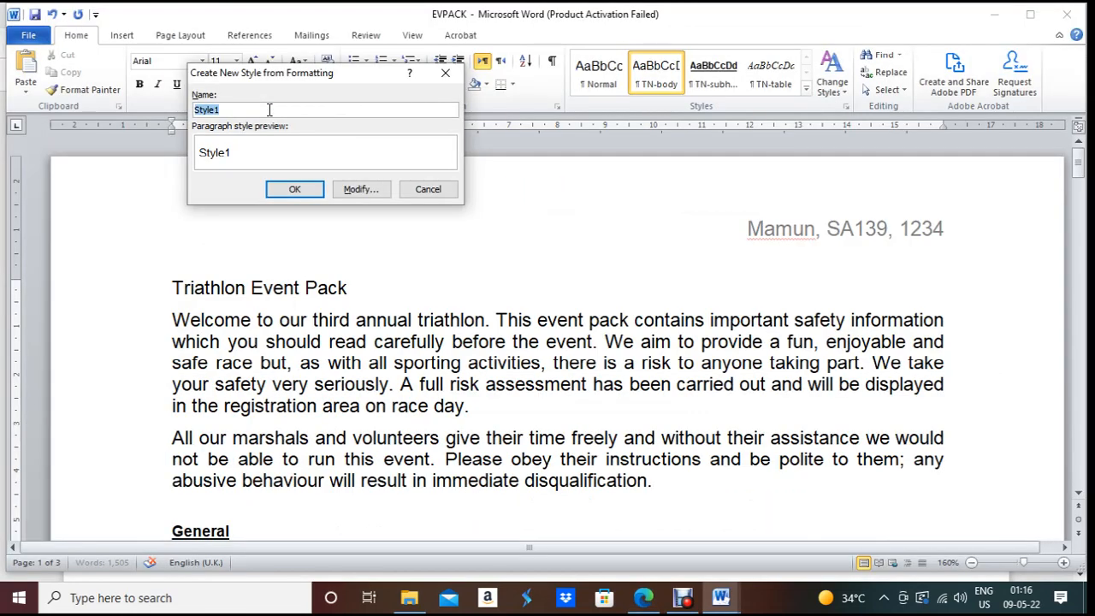
{"action": "key", "text": "BackSpace"}
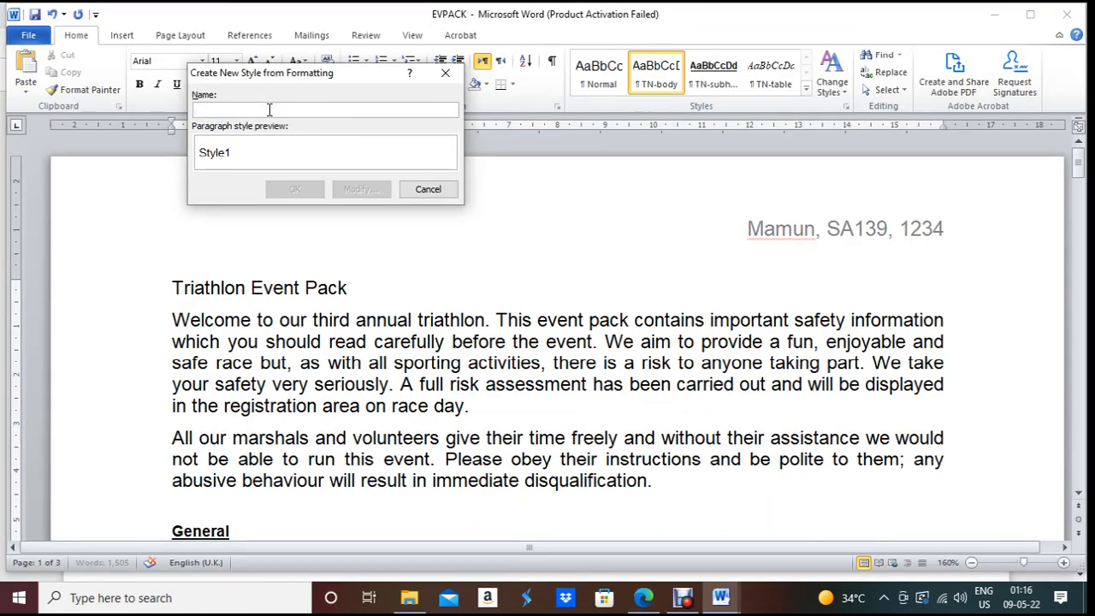
{"action": "type", "text": "TN-title"}
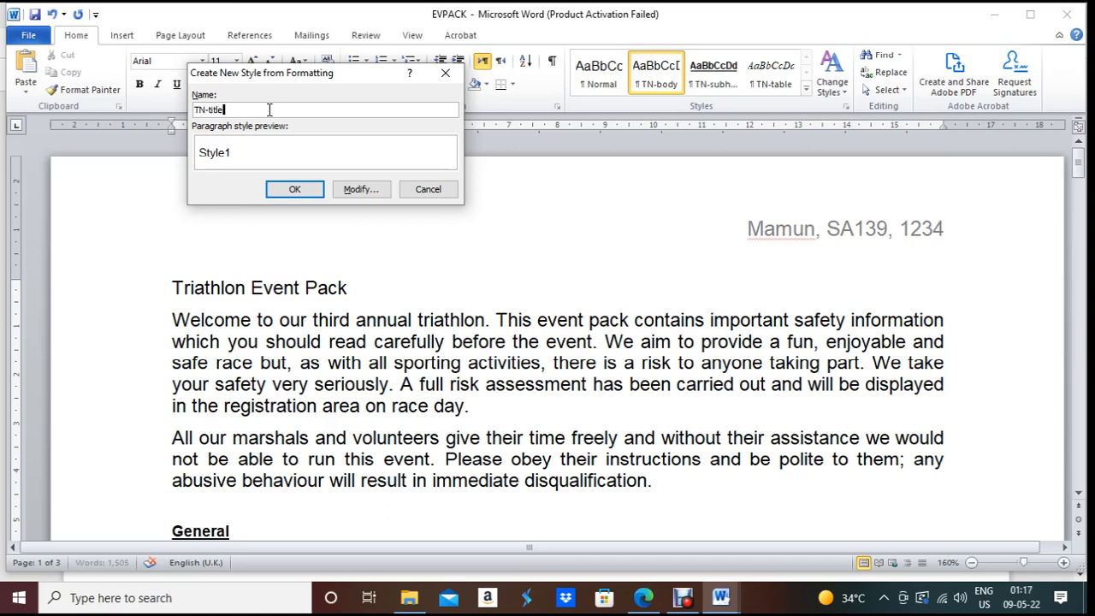
{"action": "left_click", "coordinate": [359, 189]}
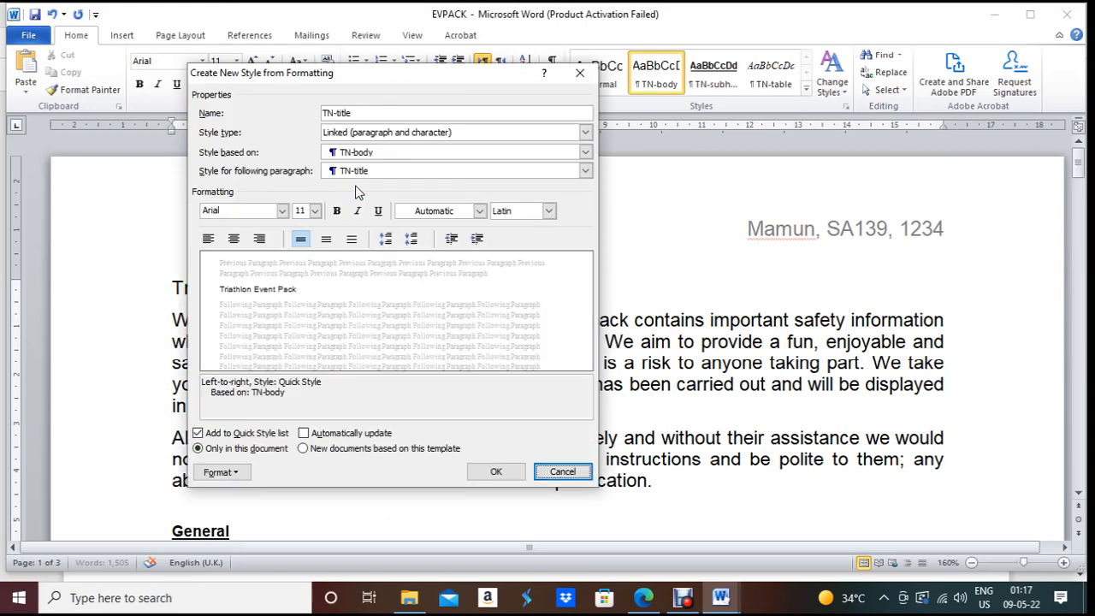
Step: Check the TN-title spec, then set the style's font to Times New Roman (Body CS)
{"action": "key", "text": "alt+Tab"}
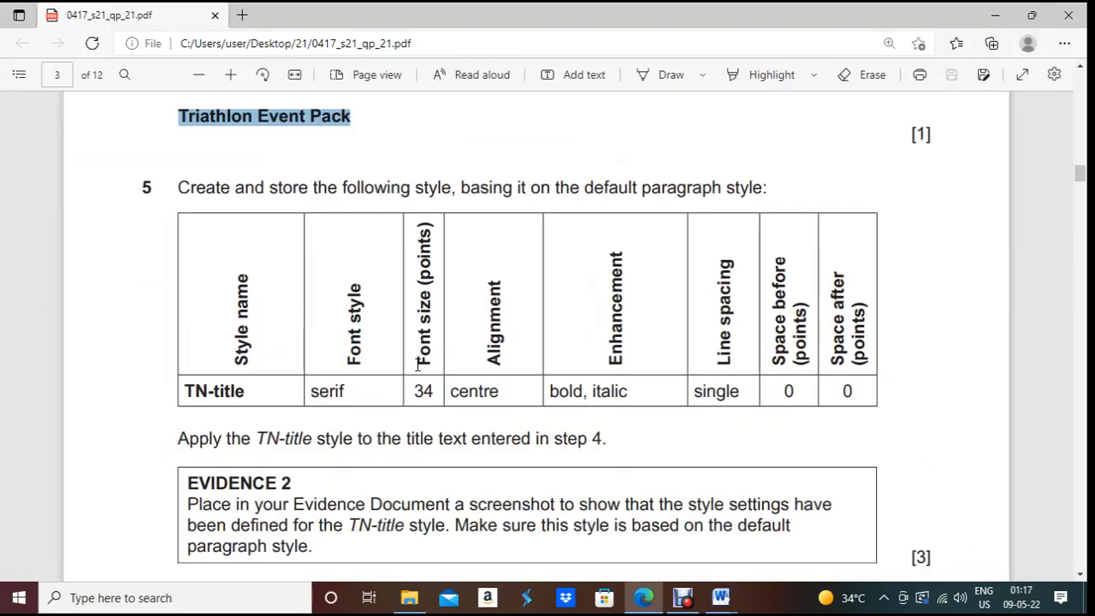
{"action": "key", "text": "alt+Tab"}
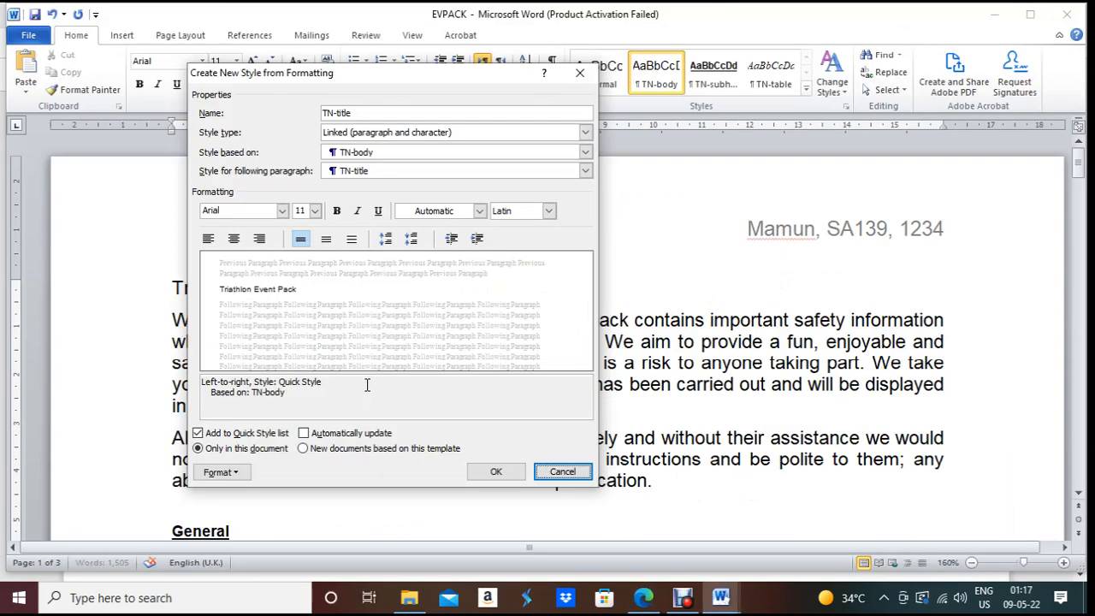
{"action": "left_click", "coordinate": [283, 210]}
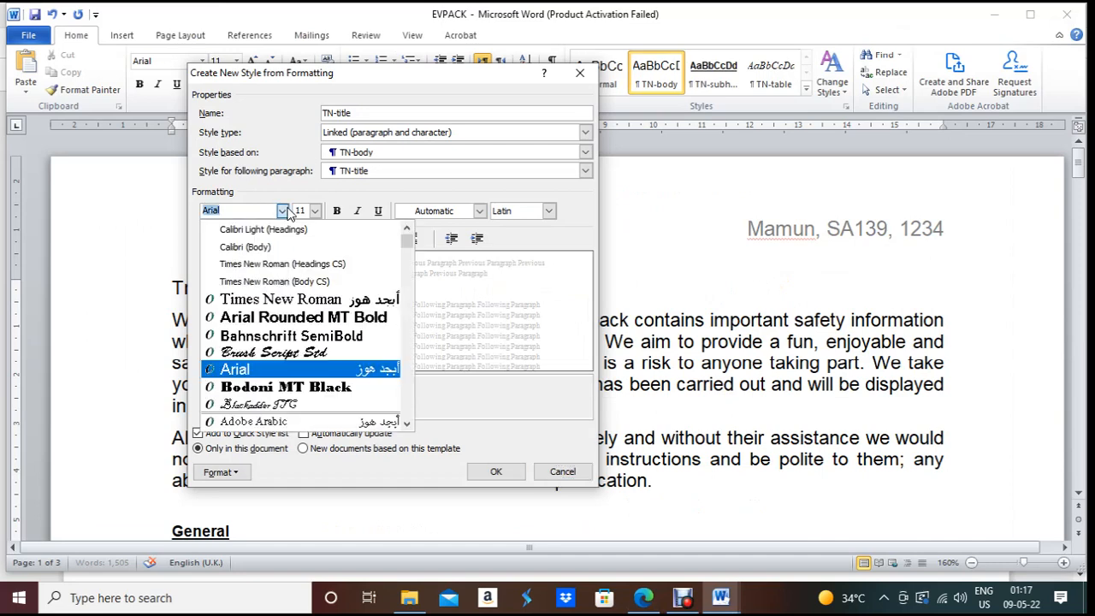
{"action": "left_click", "coordinate": [292, 281]}
{"action": "left_click", "coordinate": [283, 211]}
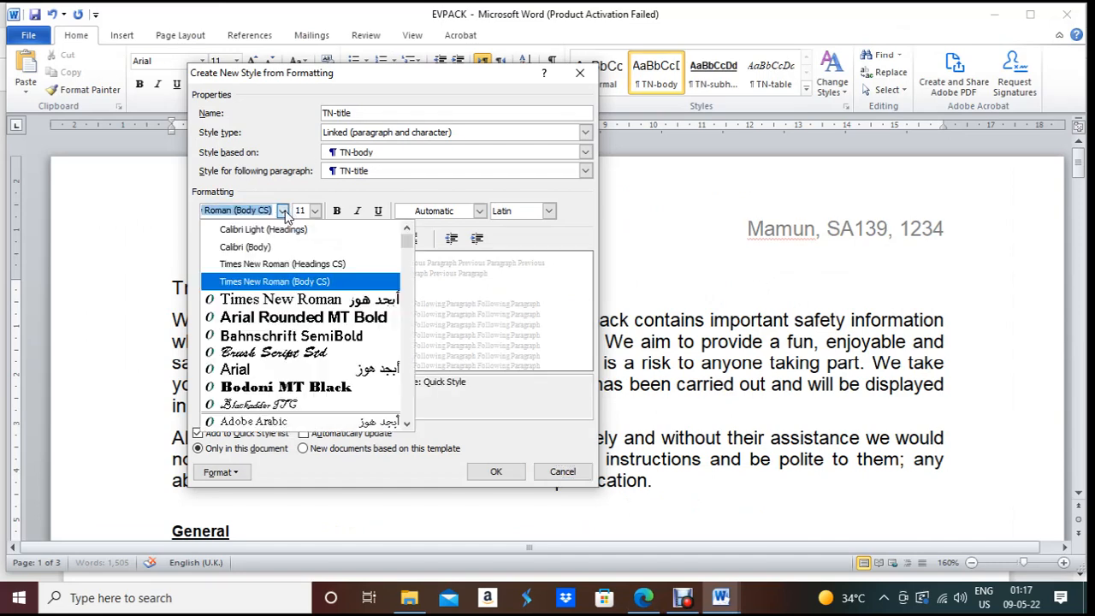
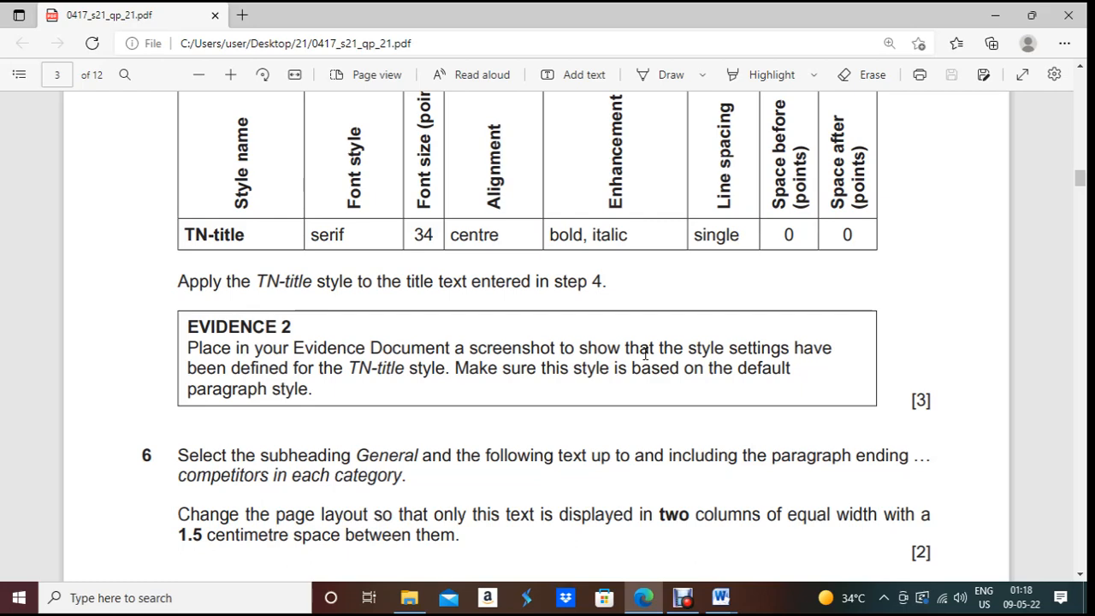
Step: Open the TN-title style's Modify Style dialog and its Paragraph settings
{"action": "key", "text": "alt+Tab"}
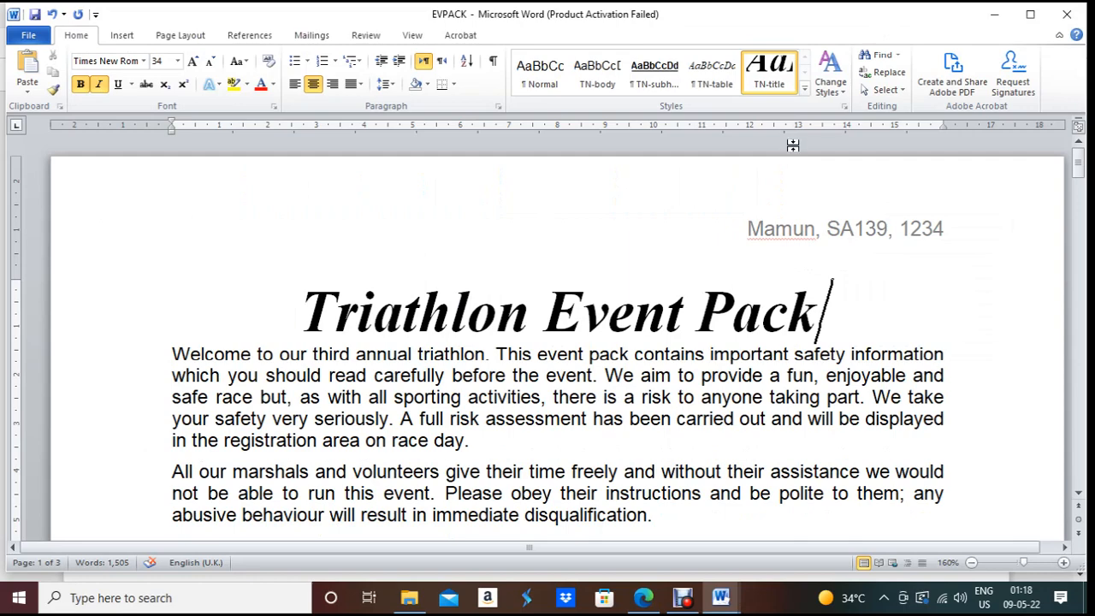
{"action": "right_click", "coordinate": [774, 84]}
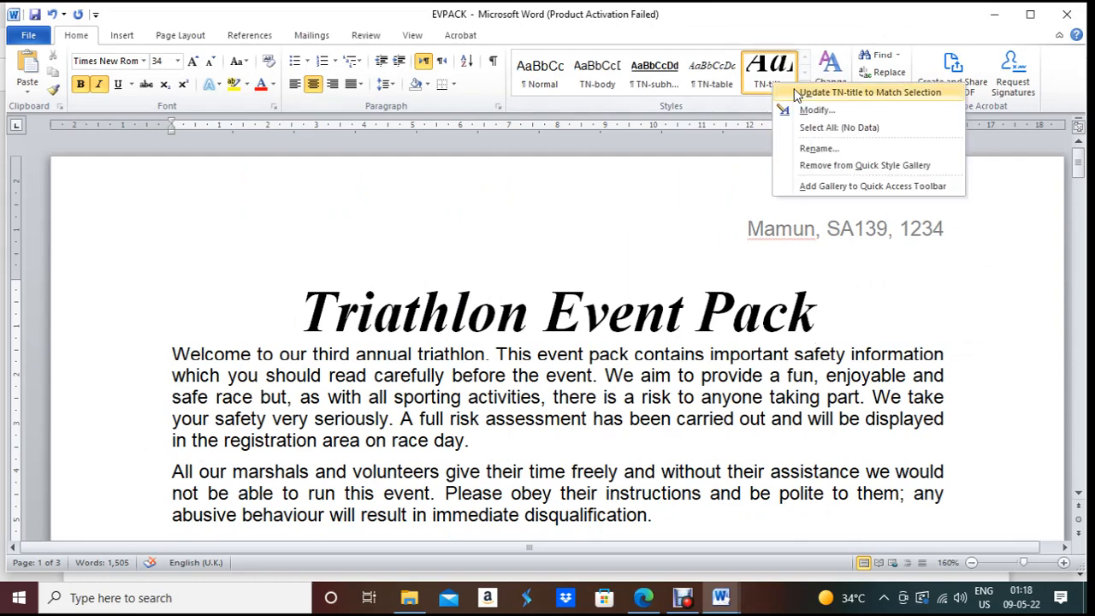
{"action": "left_click", "coordinate": [813, 110]}
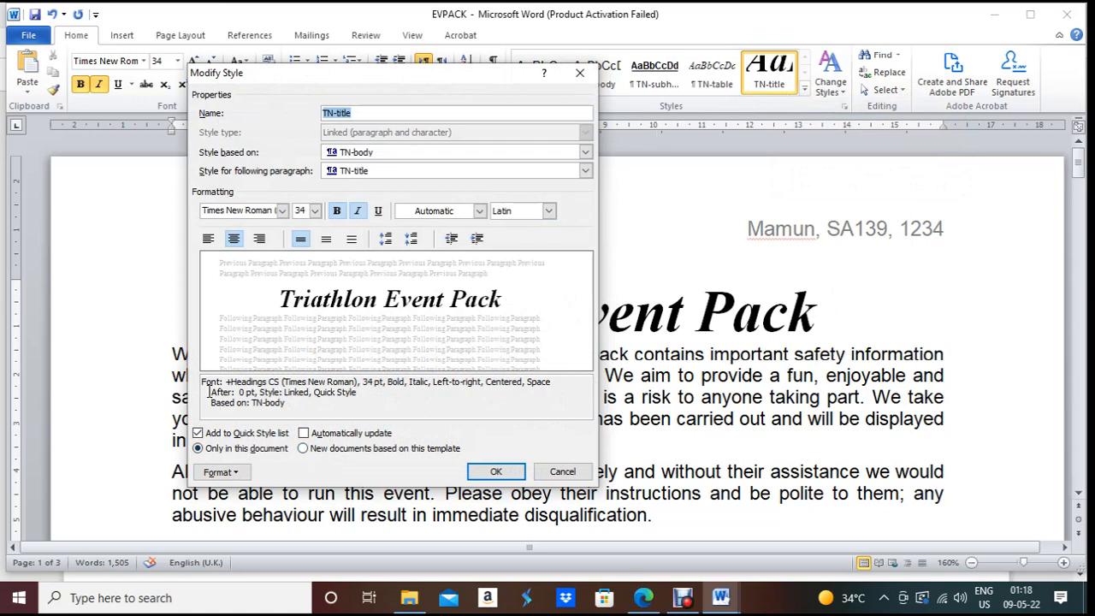
{"action": "left_click_drag", "start_coordinate": [204, 387], "coordinate": [286, 402]}
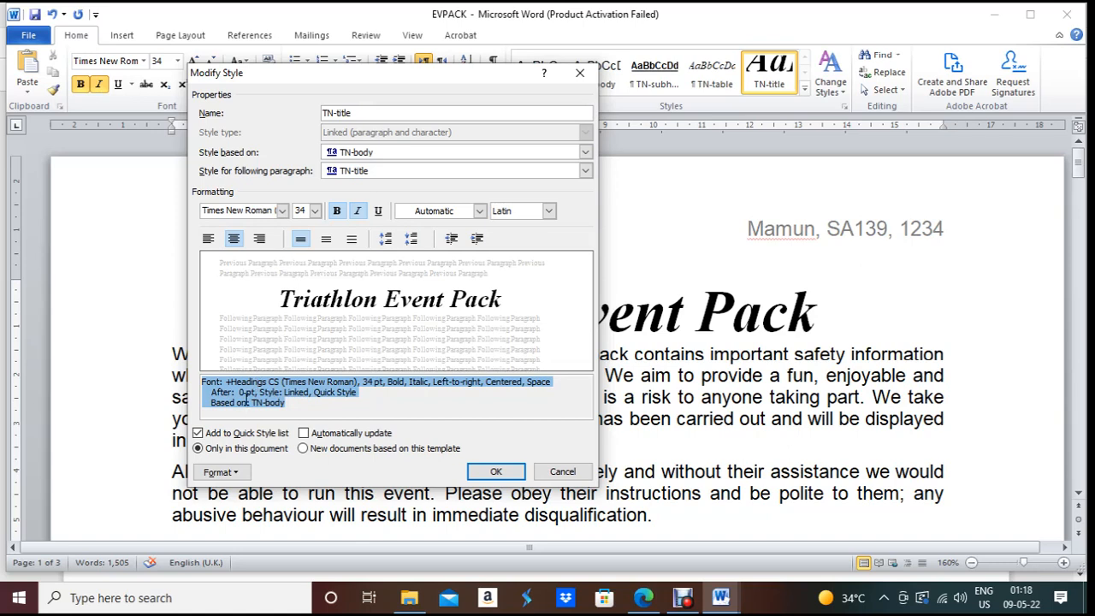
{"action": "left_click", "coordinate": [240, 476]}
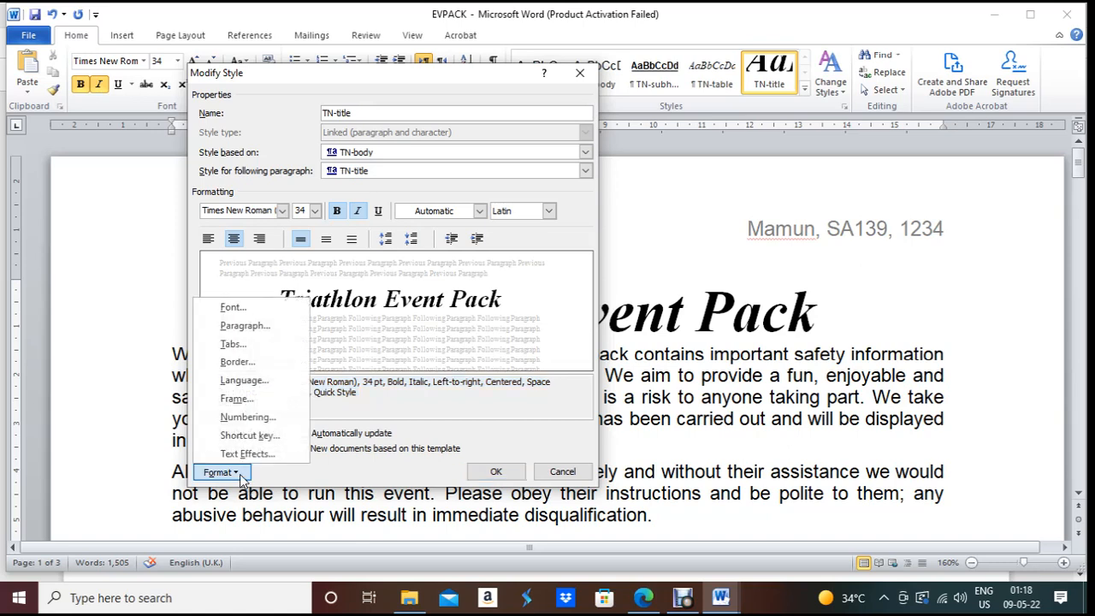
{"action": "left_click", "coordinate": [266, 331]}
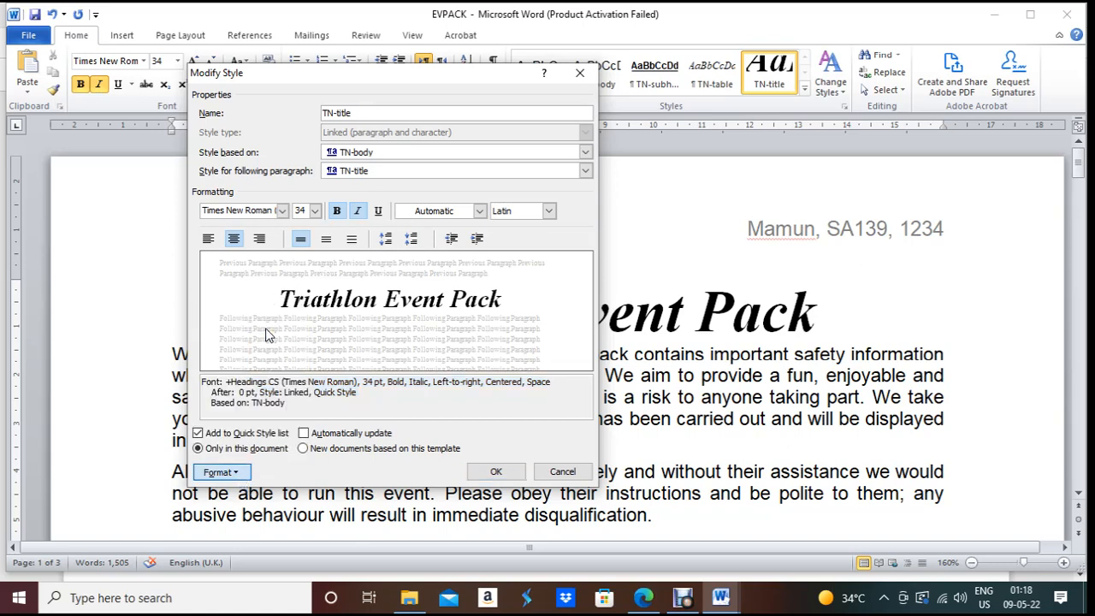
Step: Place the Paragraph dialog beside the style settings, close both, and show the evidence document
{"action": "left_click_drag", "start_coordinate": [552, 49], "coordinate": [718, 74]}
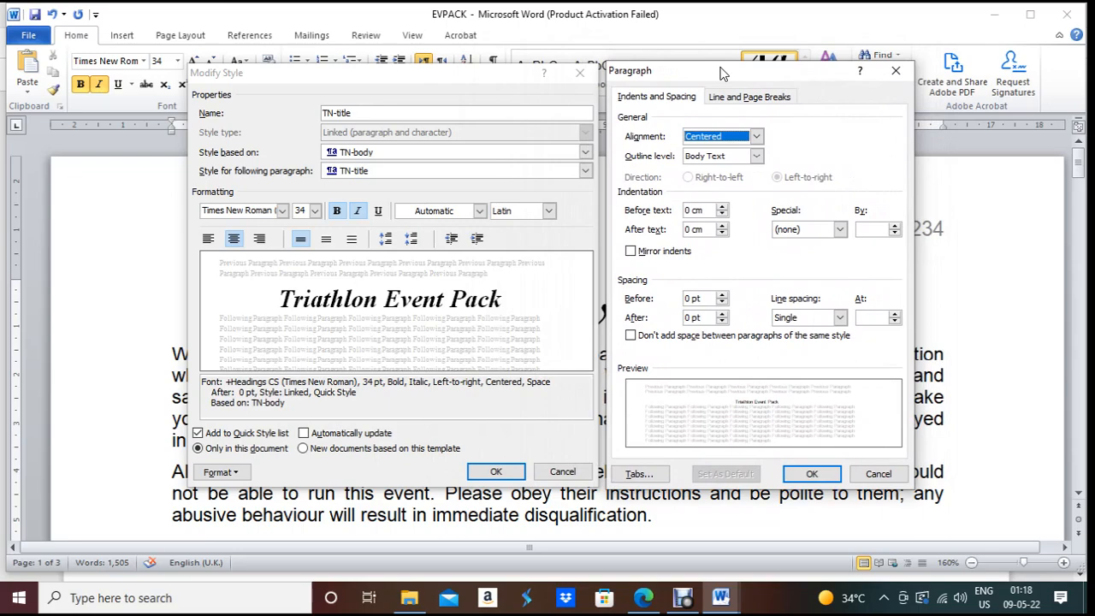
{"action": "left_click", "coordinate": [809, 472]}
{"action": "left_click", "coordinate": [496, 472]}
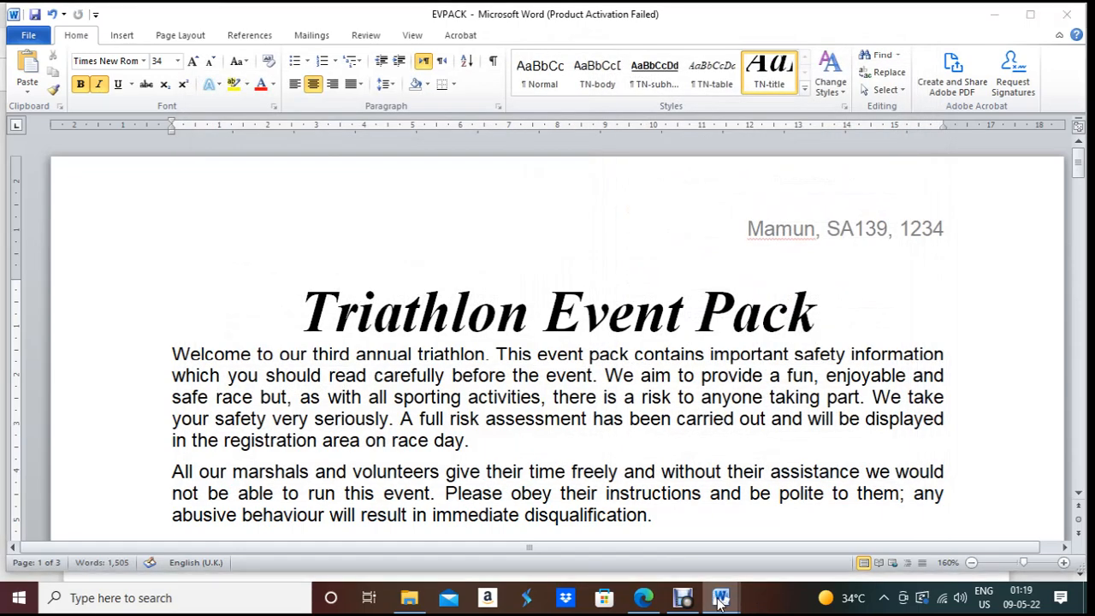
{"action": "mouse_move", "coordinate": [721, 597]}
{"action": "left_click", "coordinate": [672, 558]}
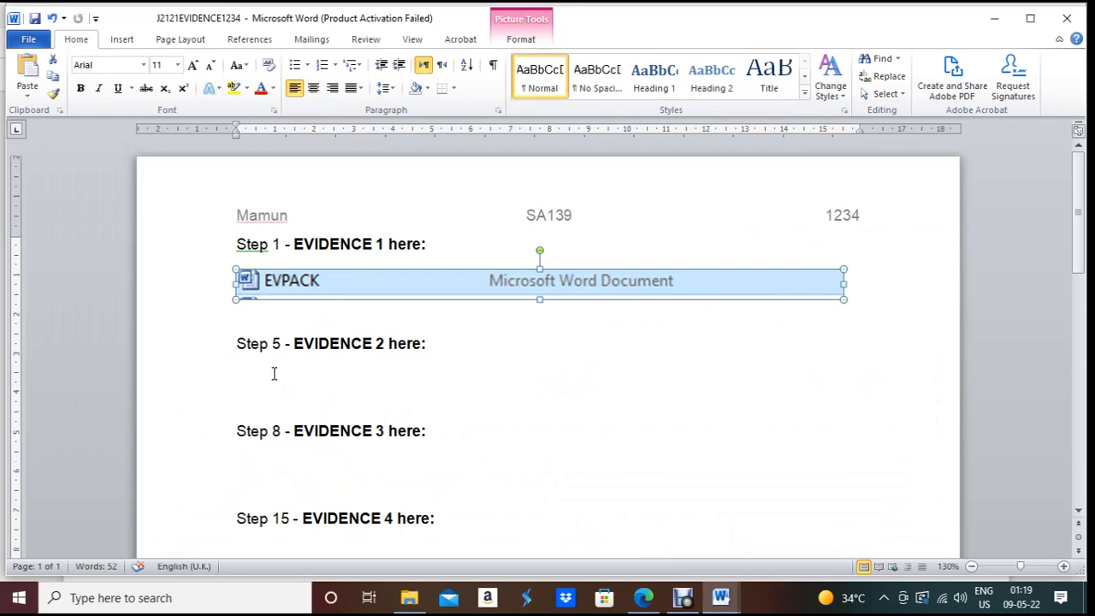
Step: Paste the TN-title settings screenshot under Step 5 and crop away its outer edges
{"action": "left_click", "coordinate": [271, 370]}
{"action": "key", "text": "ctrl+v"}
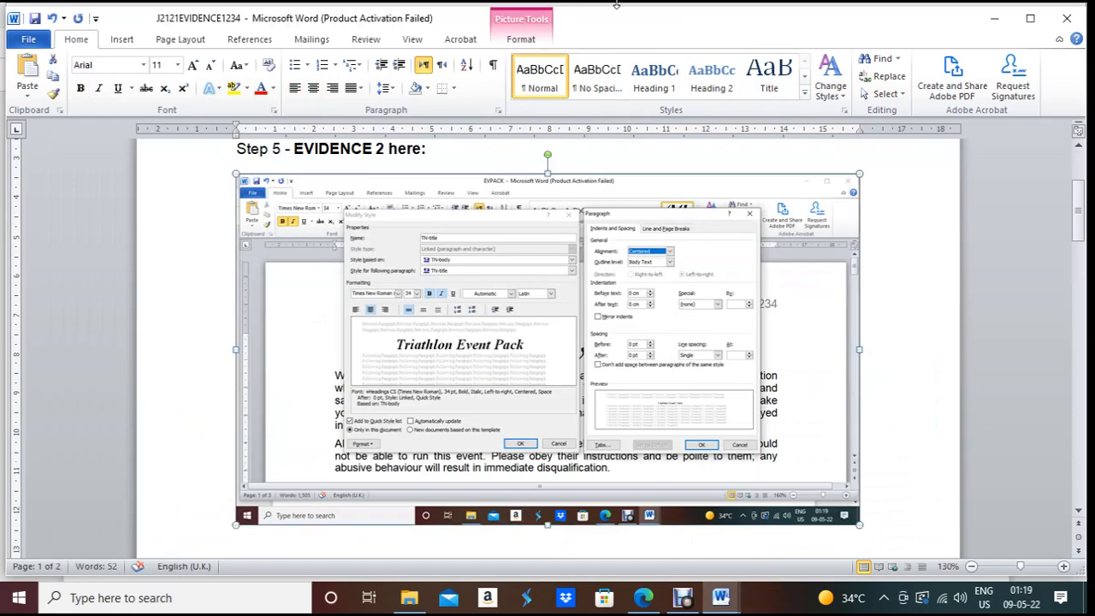
{"action": "left_click", "coordinate": [537, 41]}
{"action": "left_click", "coordinate": [918, 75]}
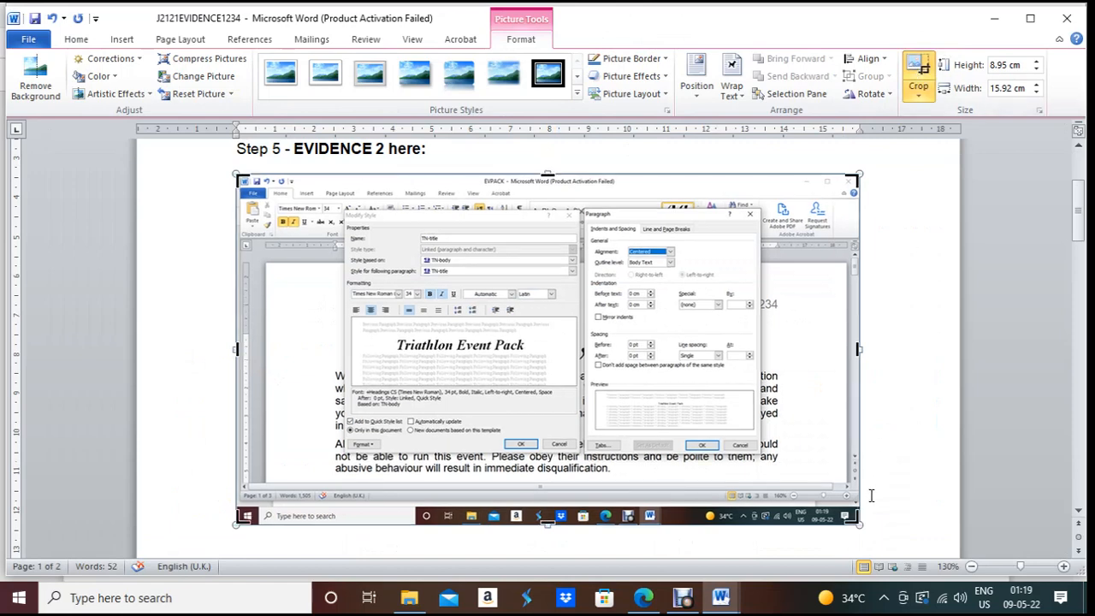
{"action": "left_click_drag", "start_coordinate": [858, 519], "coordinate": [768, 458]}
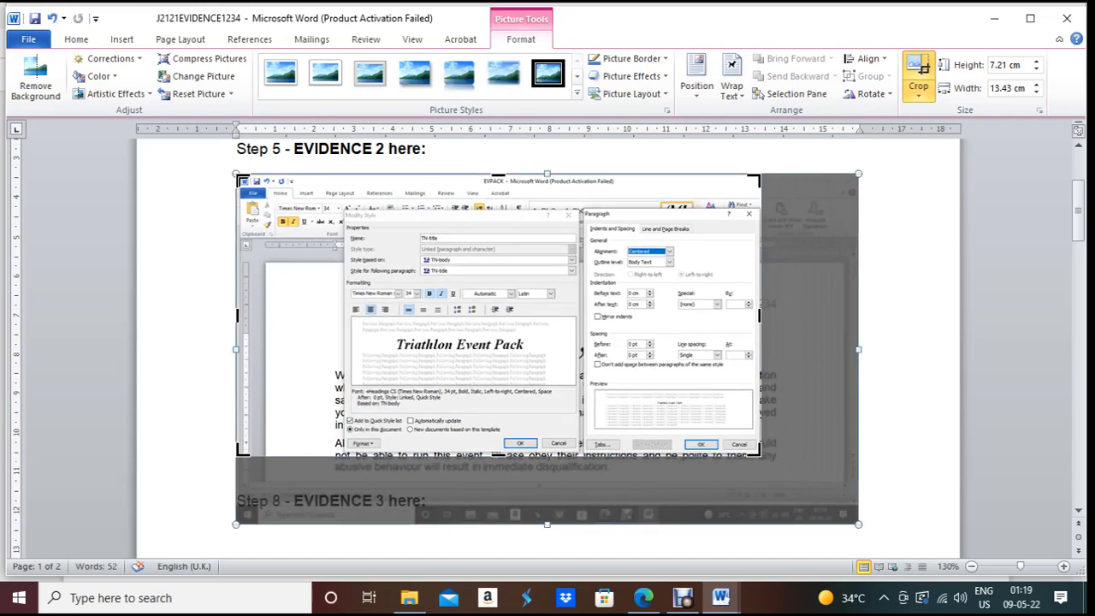
{"action": "left_click_drag", "start_coordinate": [243, 180], "coordinate": [343, 207]}
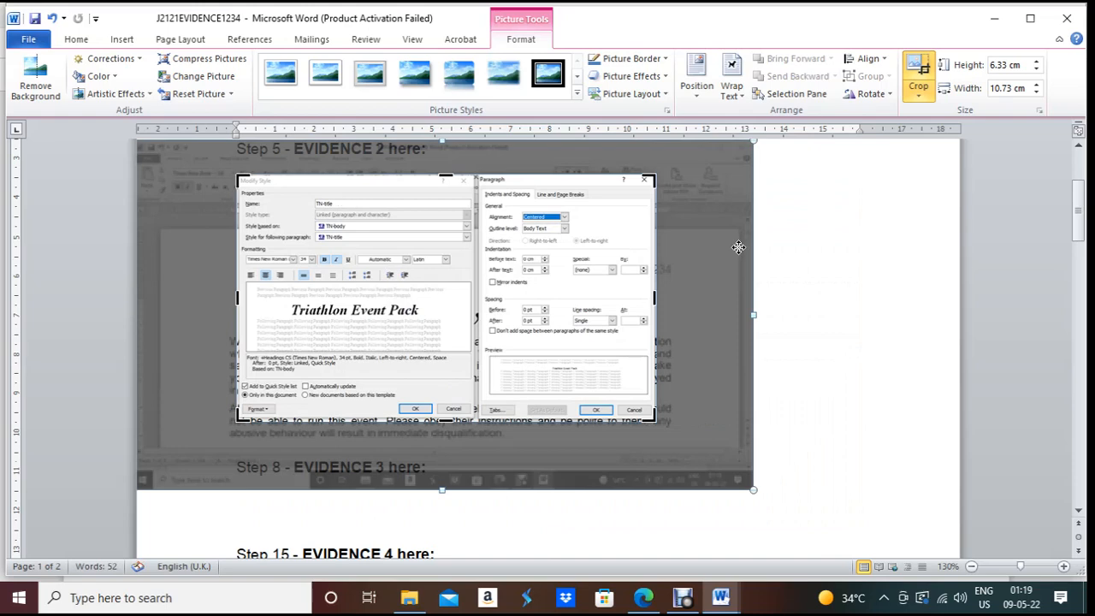
{"action": "left_click", "coordinate": [789, 258]}
Step: Enlarge the screenshot to 15.75 cm wide and a little taller
{"action": "left_click", "coordinate": [521, 367]}
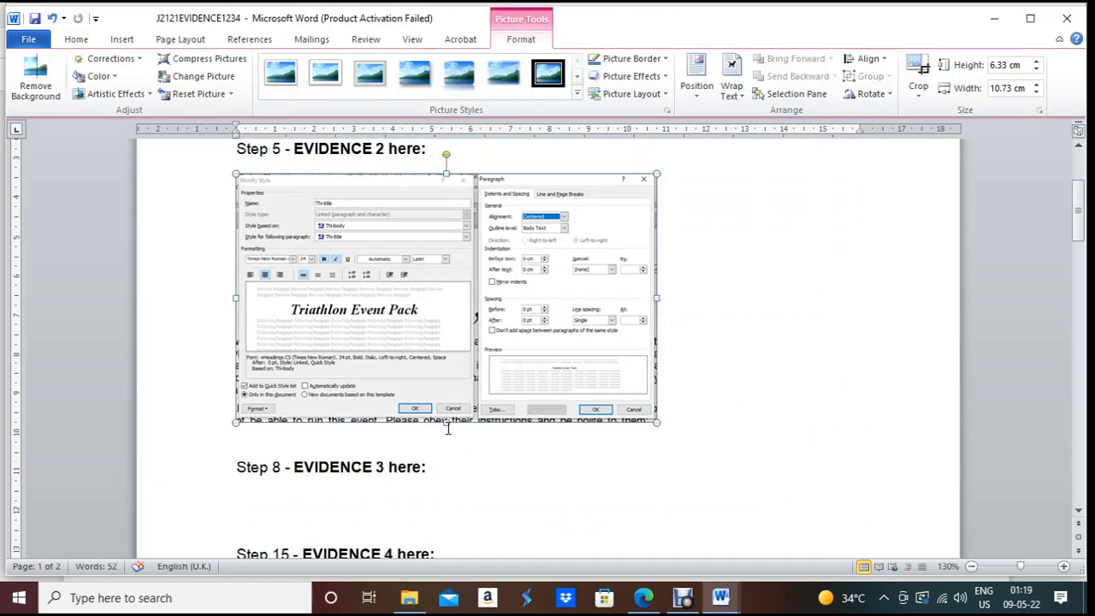
{"action": "left_click_drag", "start_coordinate": [446, 423], "coordinate": [448, 482]}
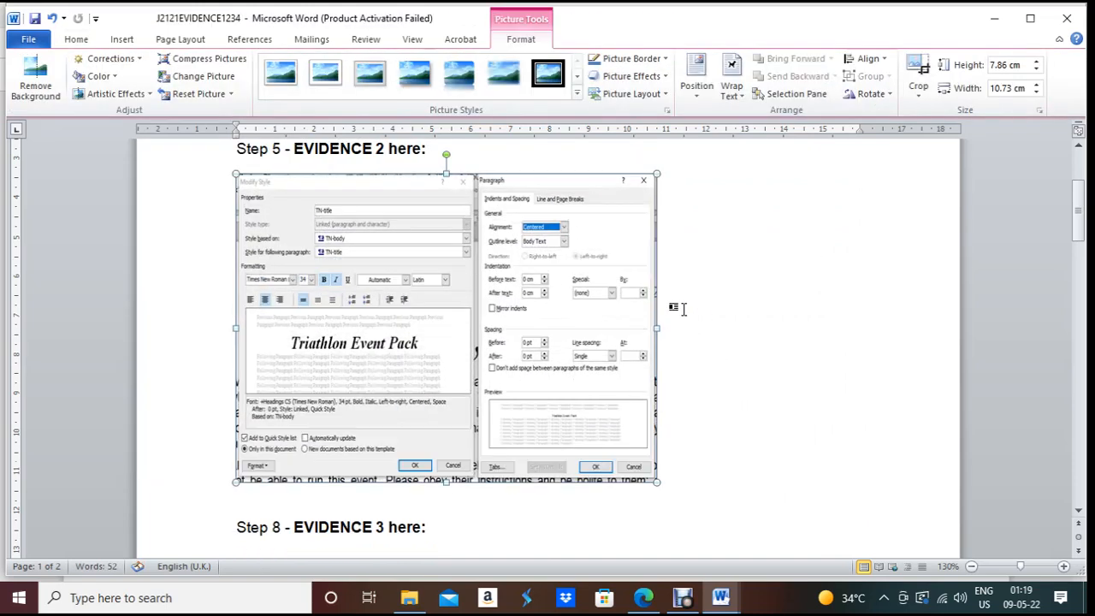
{"action": "left_click_drag", "start_coordinate": [663, 326], "coordinate": [856, 326]}
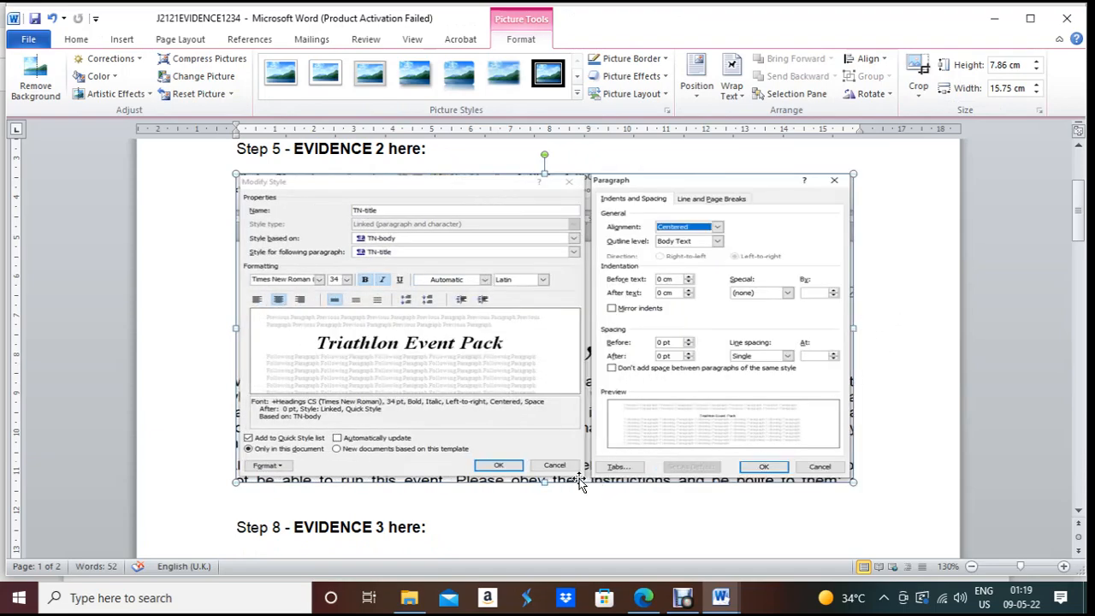
{"action": "left_click_drag", "start_coordinate": [544, 482], "coordinate": [556, 500]}
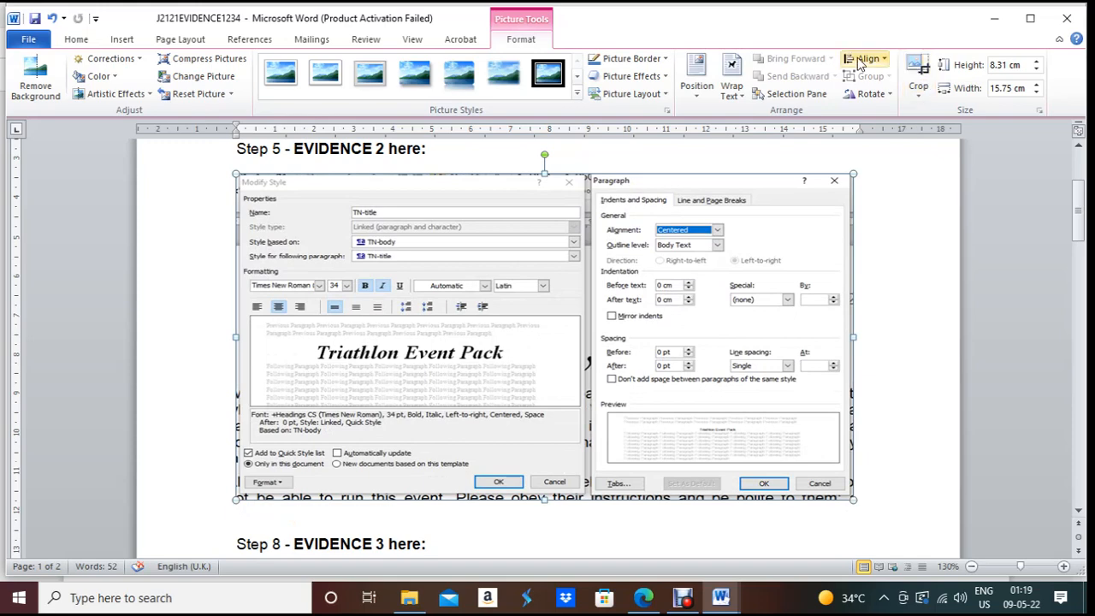
Step: Fine-tune the crop on the right and top-left edges, leaving the cursor below the picture
{"action": "left_click", "coordinate": [918, 72]}
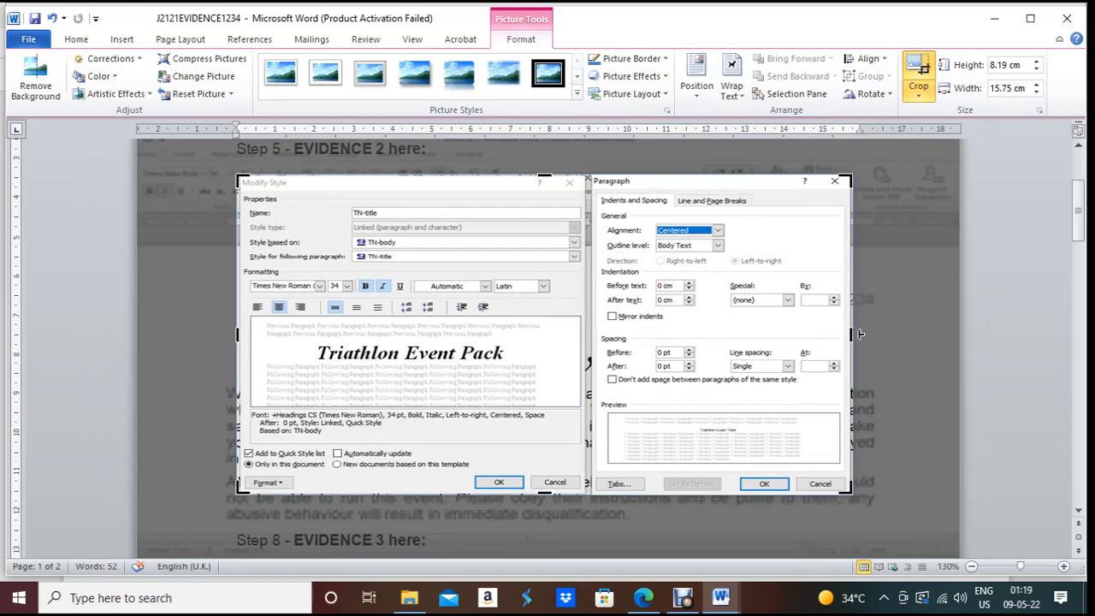
{"action": "left_click_drag", "start_coordinate": [856, 333], "coordinate": [853, 333]}
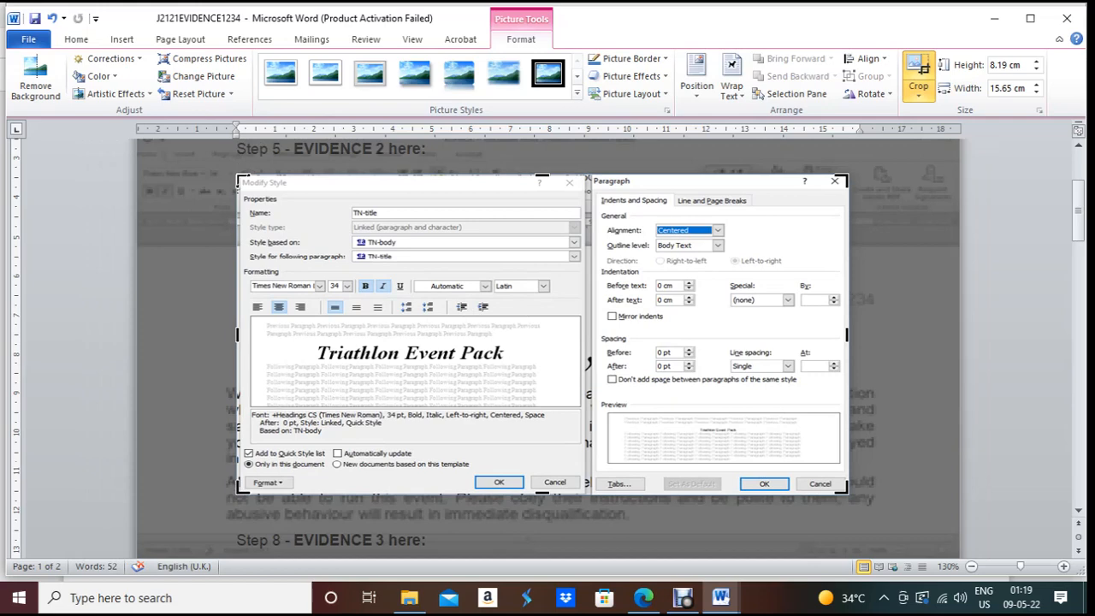
{"action": "left_click_drag", "start_coordinate": [240, 179], "coordinate": [241, 182]}
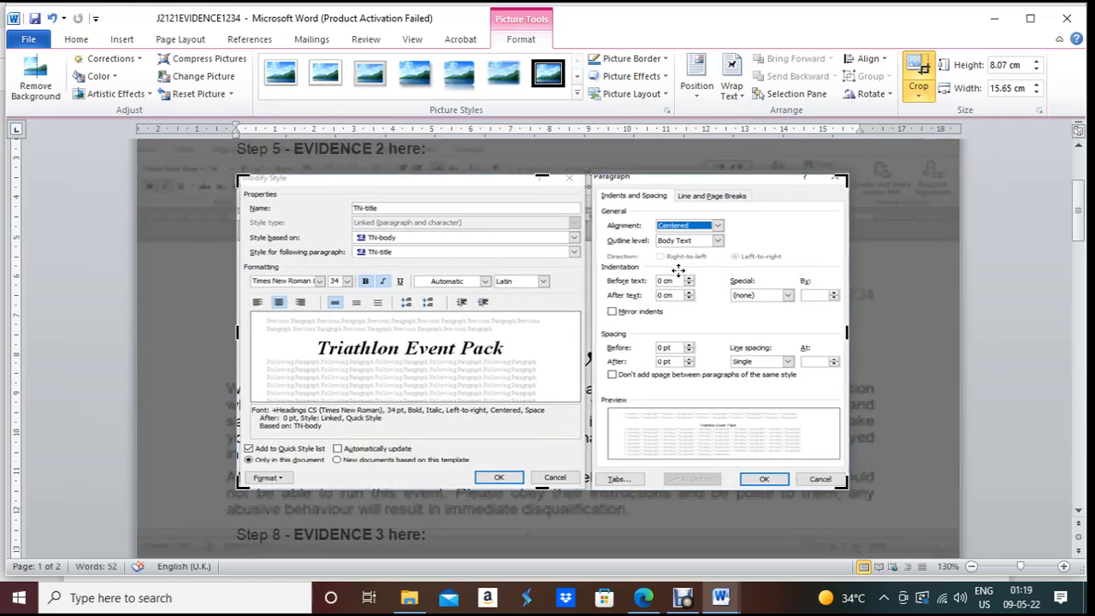
{"action": "left_click", "coordinate": [1006, 323]}
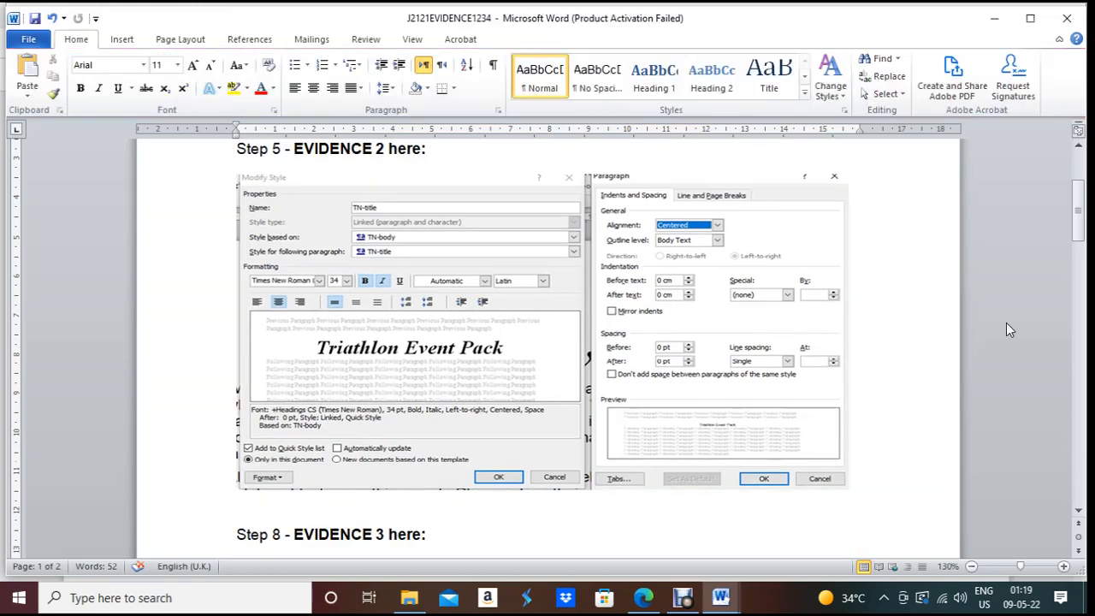
{"action": "scroll", "coordinate": [846, 394], "scroll_direction": "down", "scroll_amount": 3}
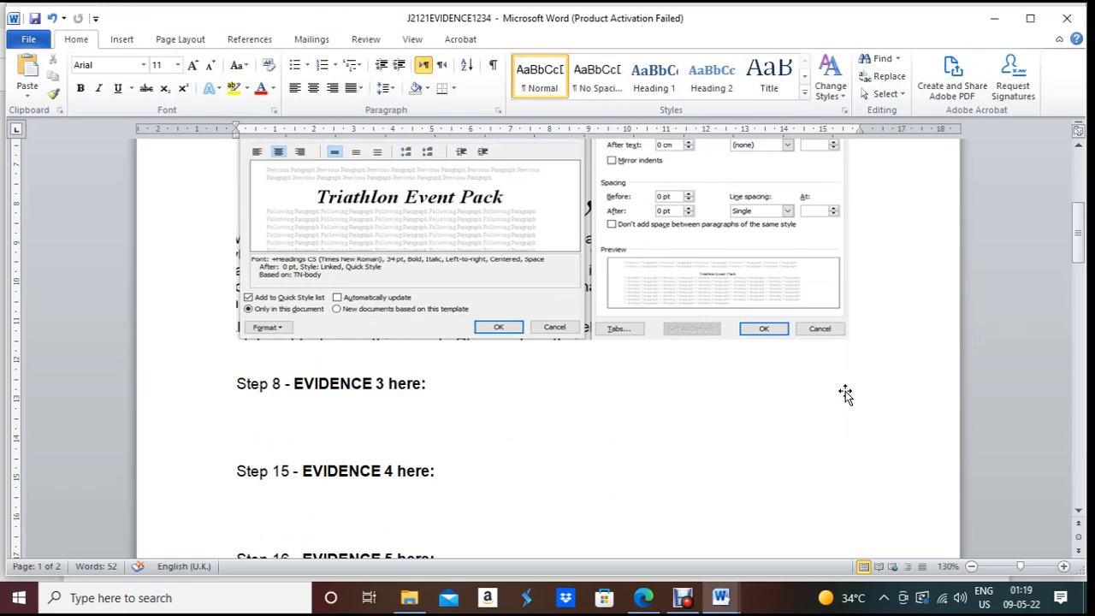
{"action": "left_click", "coordinate": [521, 291]}
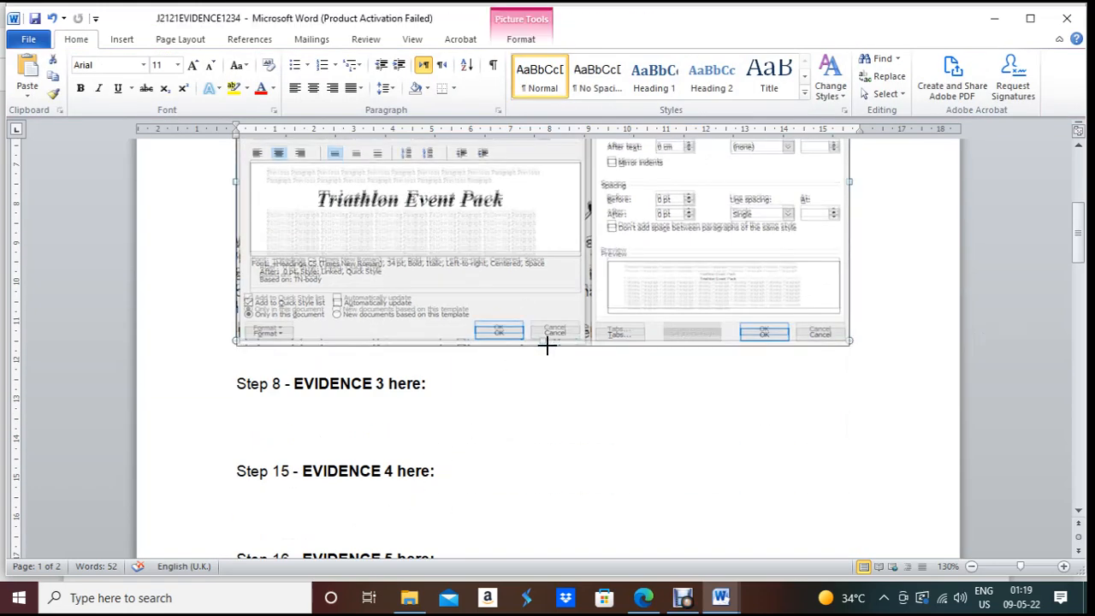
{"action": "left_click", "coordinate": [431, 439]}
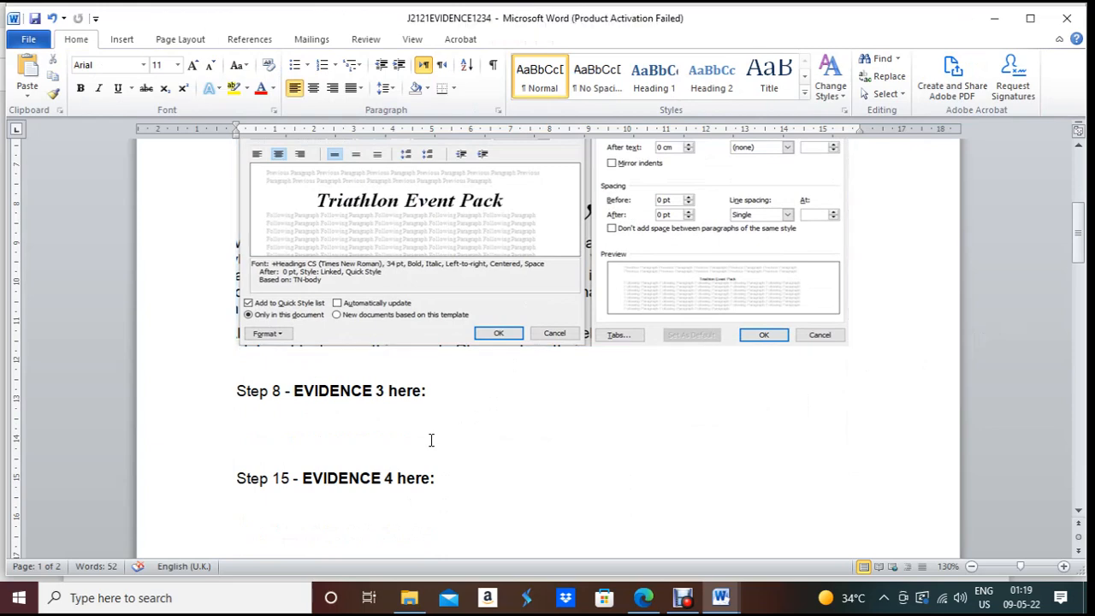
{"action": "left_click", "coordinate": [643, 598]}
Step: Read question 6 on two equal columns 1.5 cm apart, then return to EVPACK
{"action": "scroll", "coordinate": [650, 428], "scroll_direction": "down", "scroll_amount": 3}
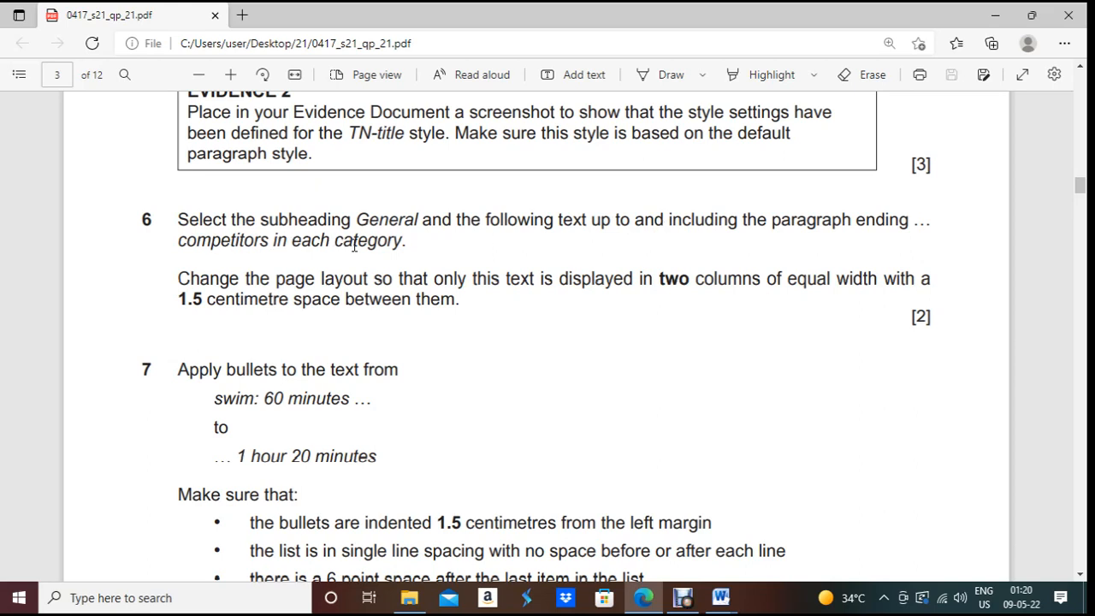
{"action": "left_click_drag", "start_coordinate": [180, 282], "coordinate": [502, 324]}
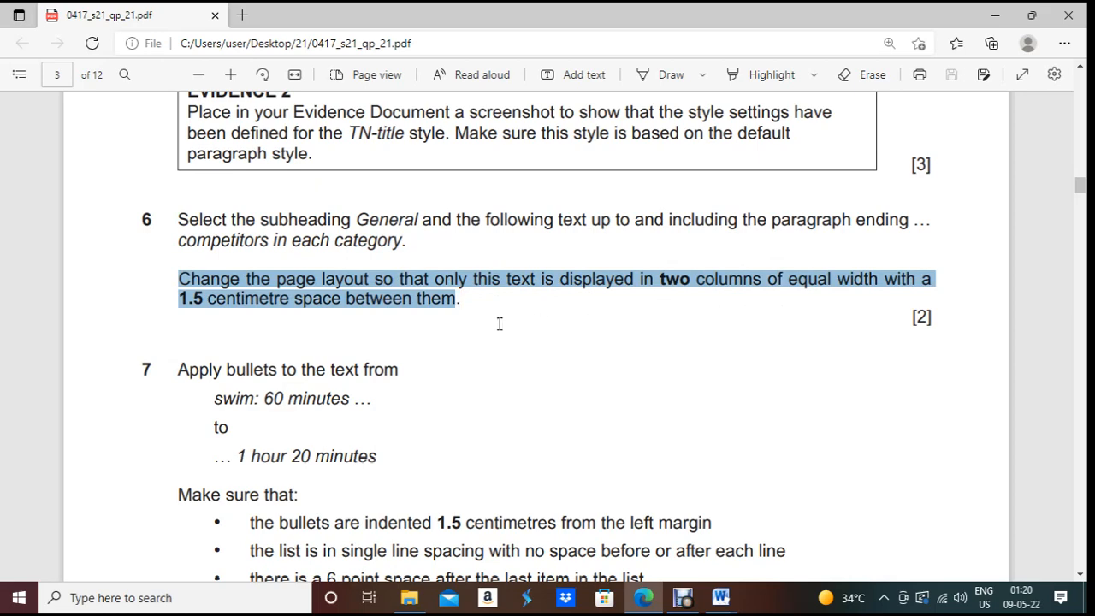
{"action": "left_click", "coordinate": [720, 597]}
{"action": "left_click", "coordinate": [795, 556]}
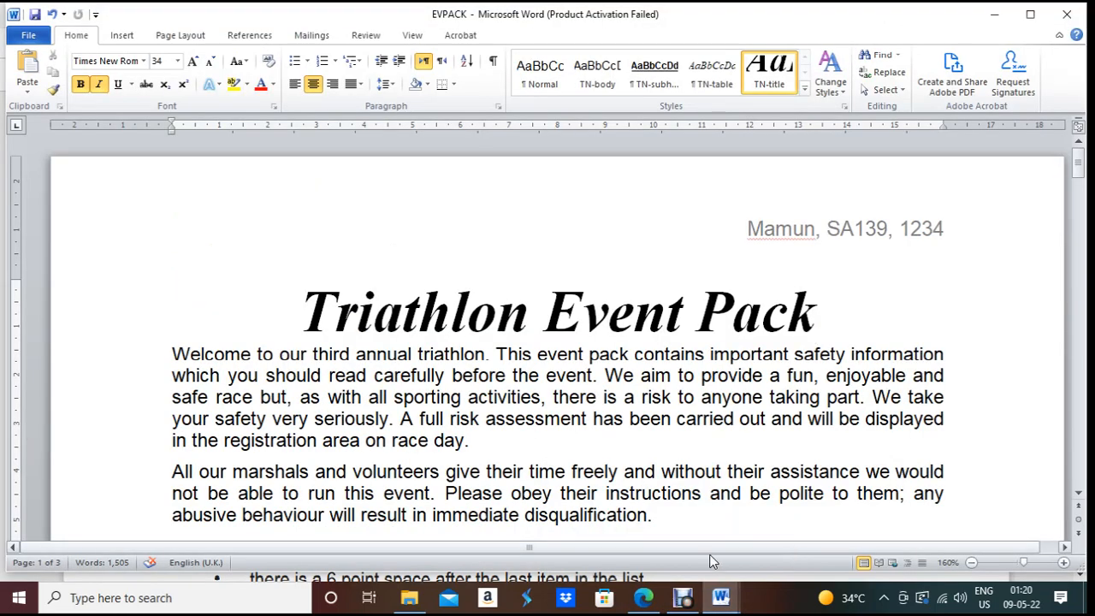
Step: Copy the phrase 'competitors in each category' from the exam paper
{"action": "scroll", "coordinate": [506, 449], "scroll_direction": "down", "scroll_amount": 3}
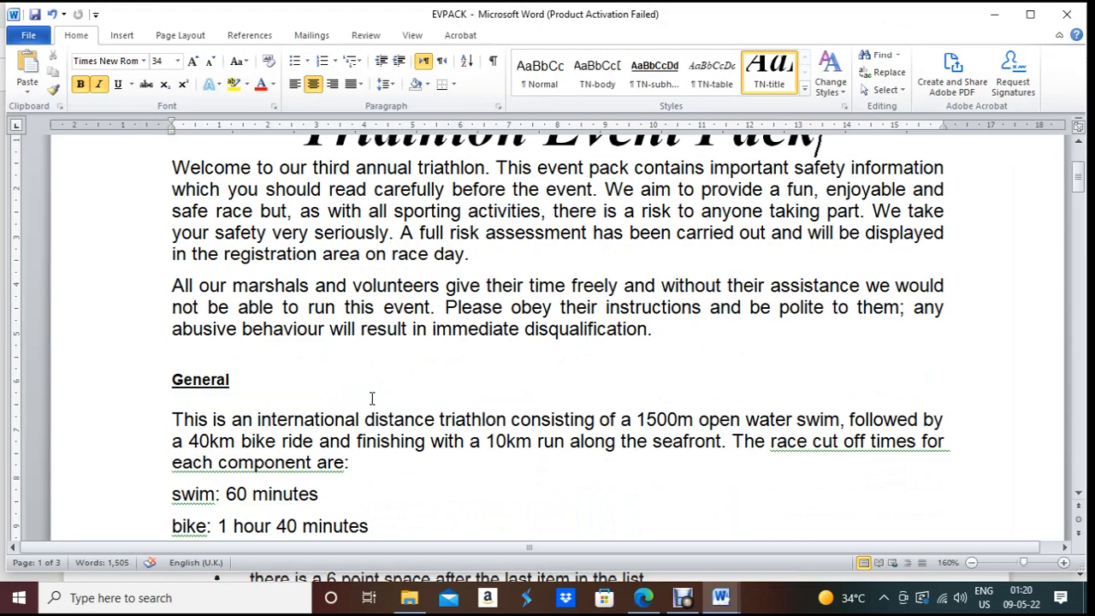
{"action": "scroll", "coordinate": [372, 398], "scroll_direction": "down", "scroll_amount": 15}
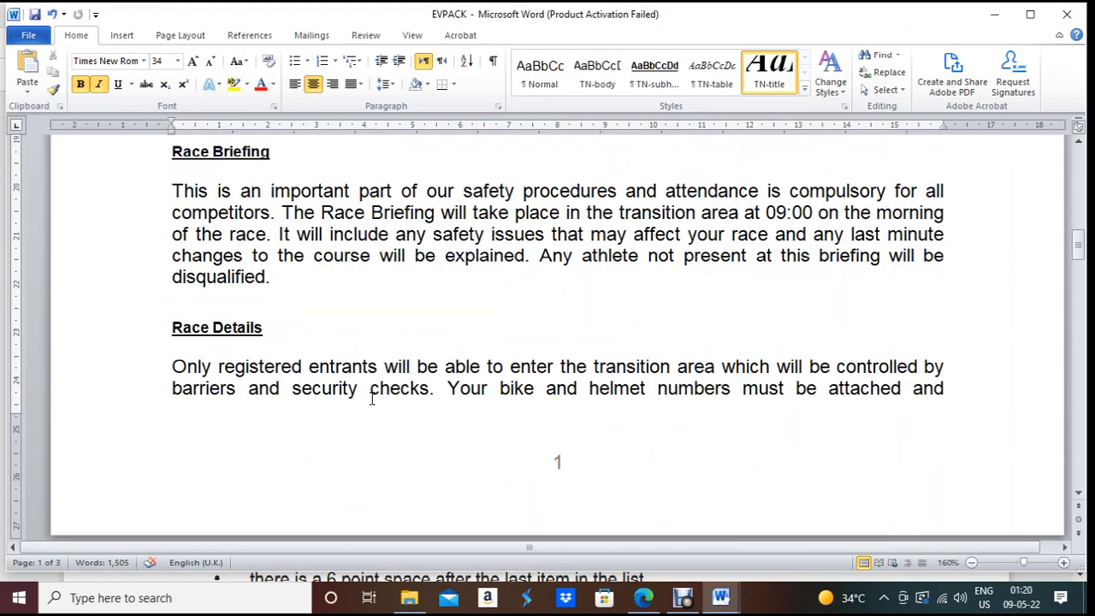
{"action": "scroll", "coordinate": [371, 397], "scroll_direction": "down", "scroll_amount": 10}
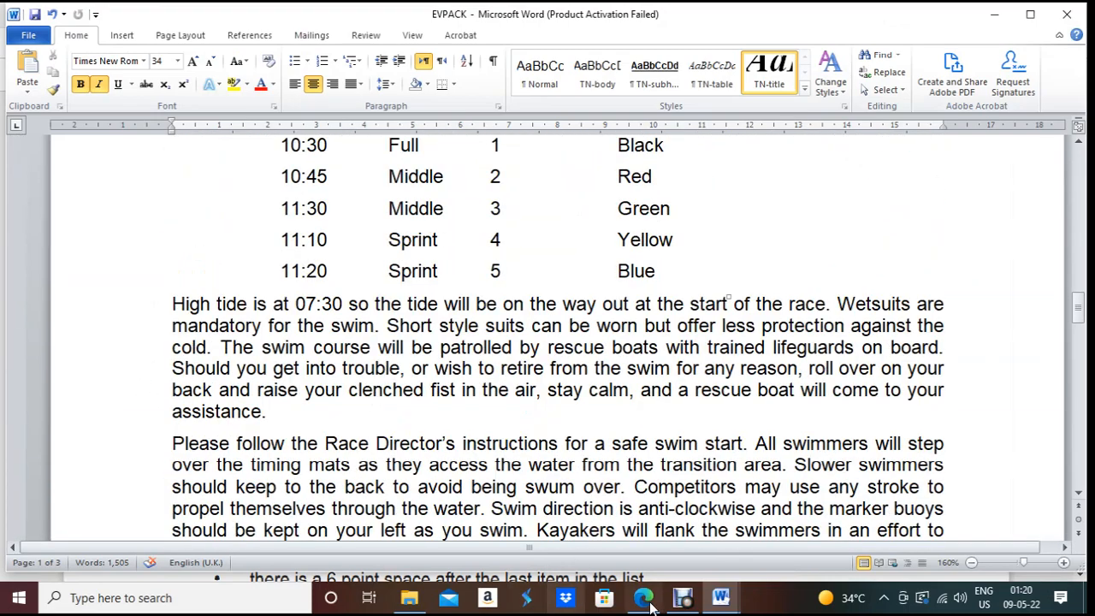
{"action": "left_click", "coordinate": [643, 599]}
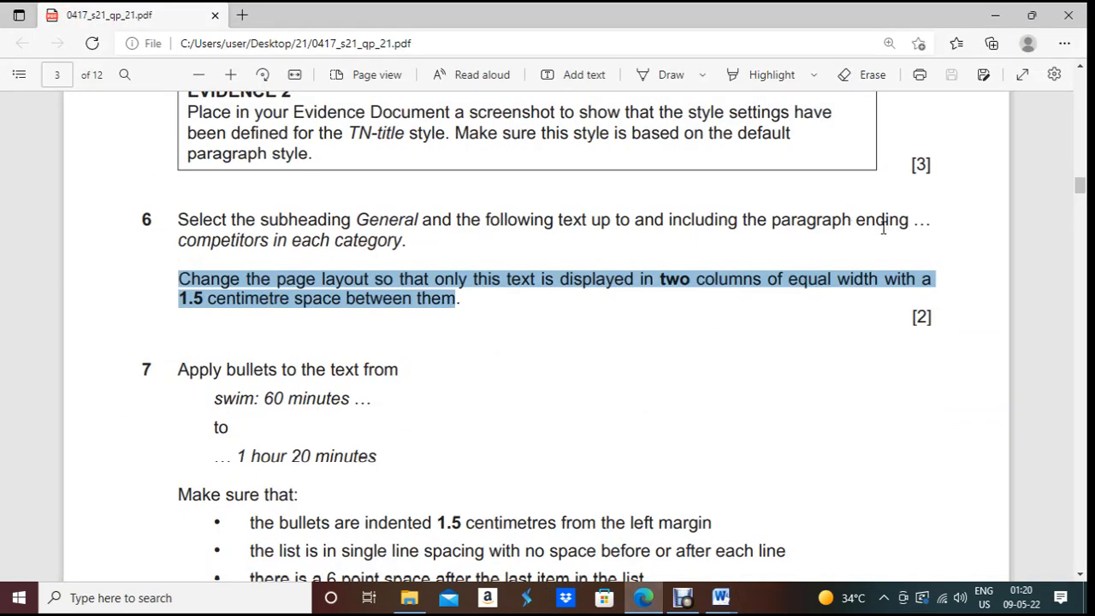
{"action": "left_click_drag", "start_coordinate": [180, 239], "coordinate": [405, 246]}
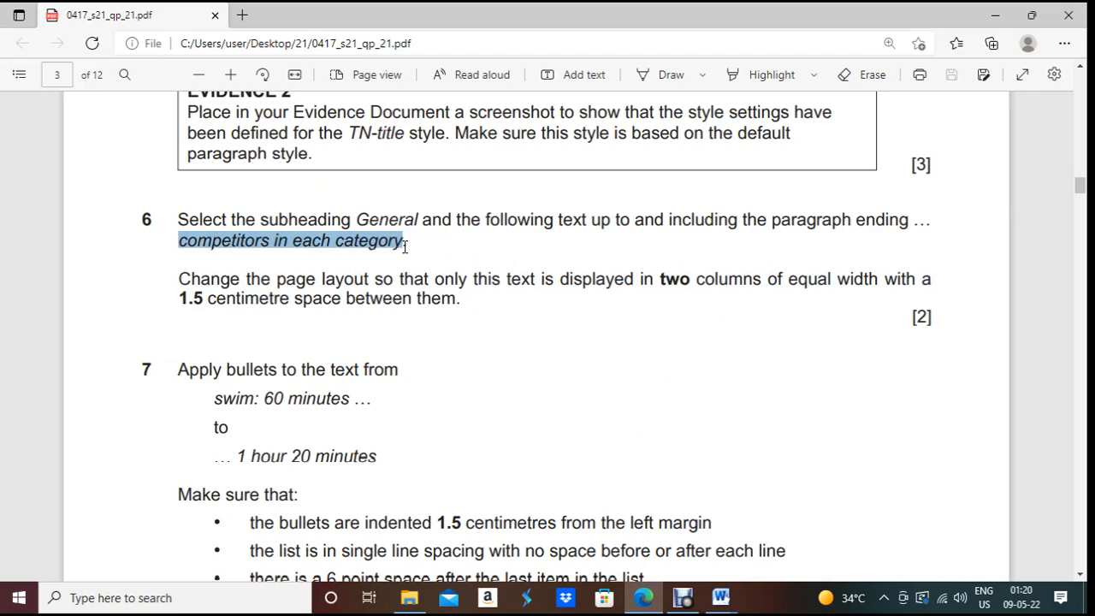
{"action": "key", "text": "ctrl+c"}
{"action": "key", "text": "alt+Tab"}
Step: Find 'competitors in each category' in EVPACK and put the cursor after 'category.'
{"action": "scroll", "coordinate": [194, 212], "scroll_direction": "up", "scroll_amount": 5}
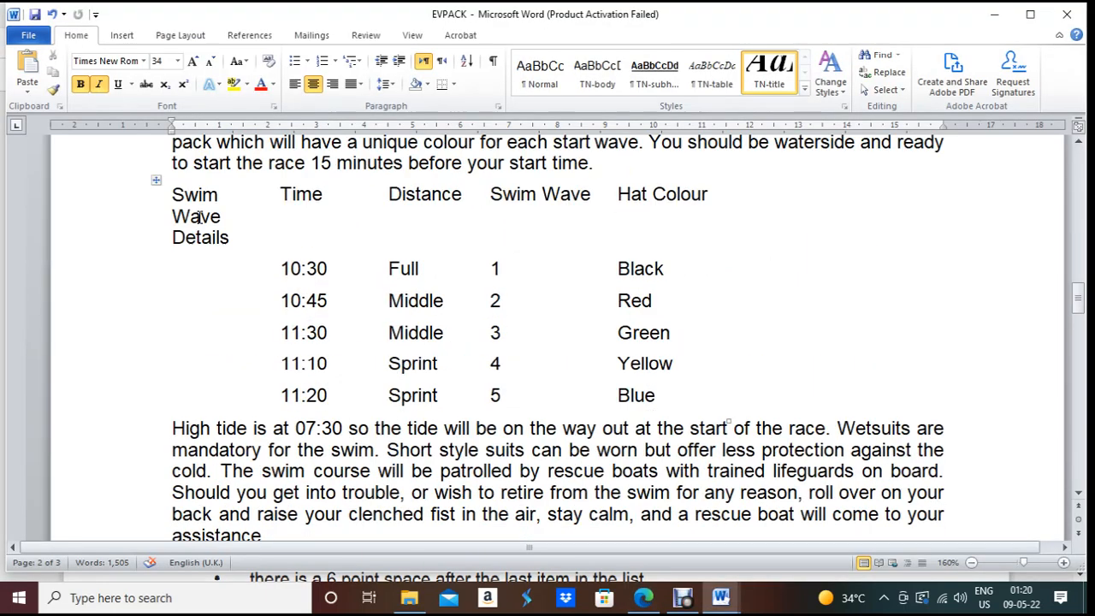
{"action": "key", "text": "ctrl+f"}
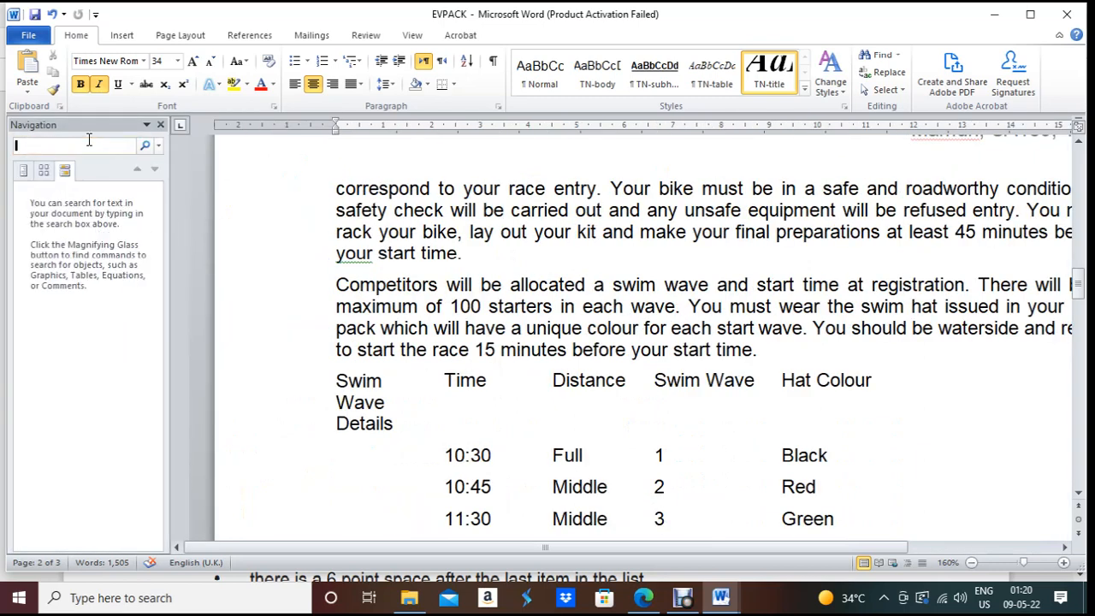
{"action": "key", "text": "ctrl+v"}
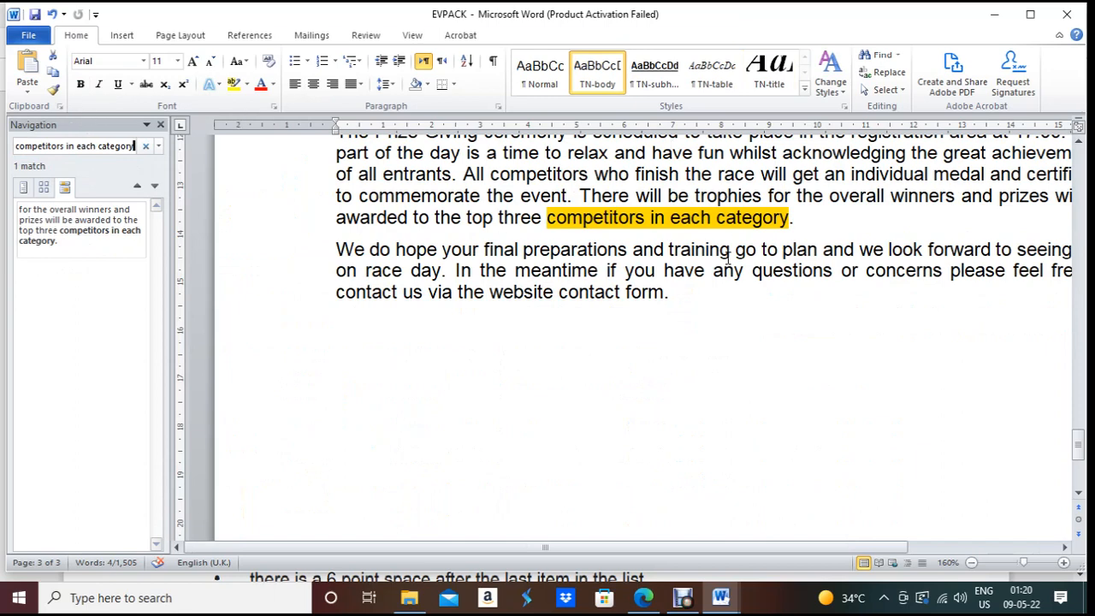
{"action": "key", "text": "Return"}
{"action": "left_click", "coordinate": [733, 221]}
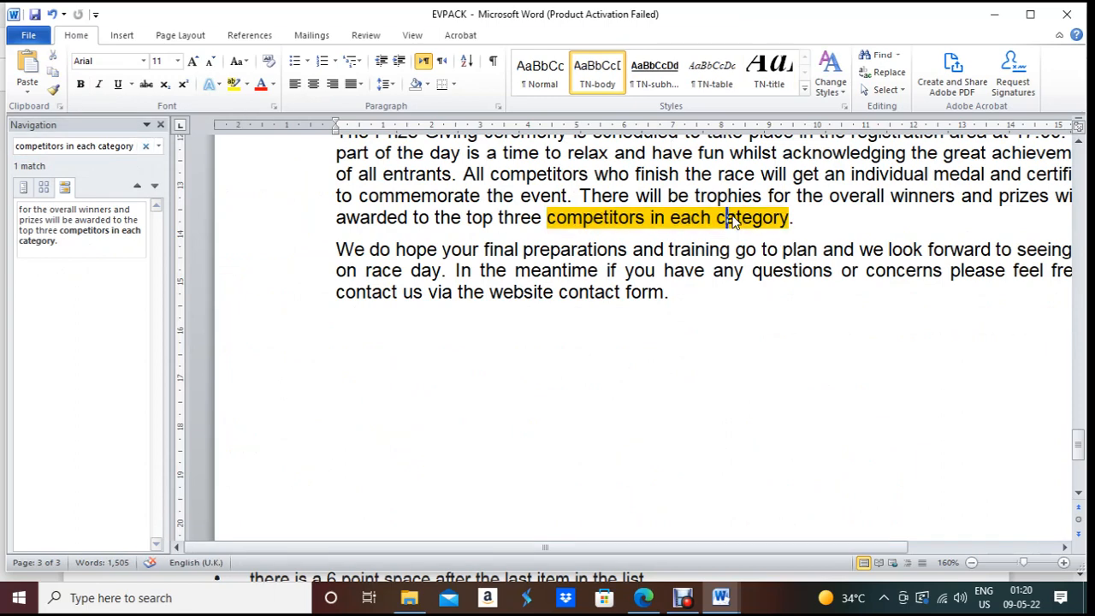
{"action": "left_click", "coordinate": [160, 125]}
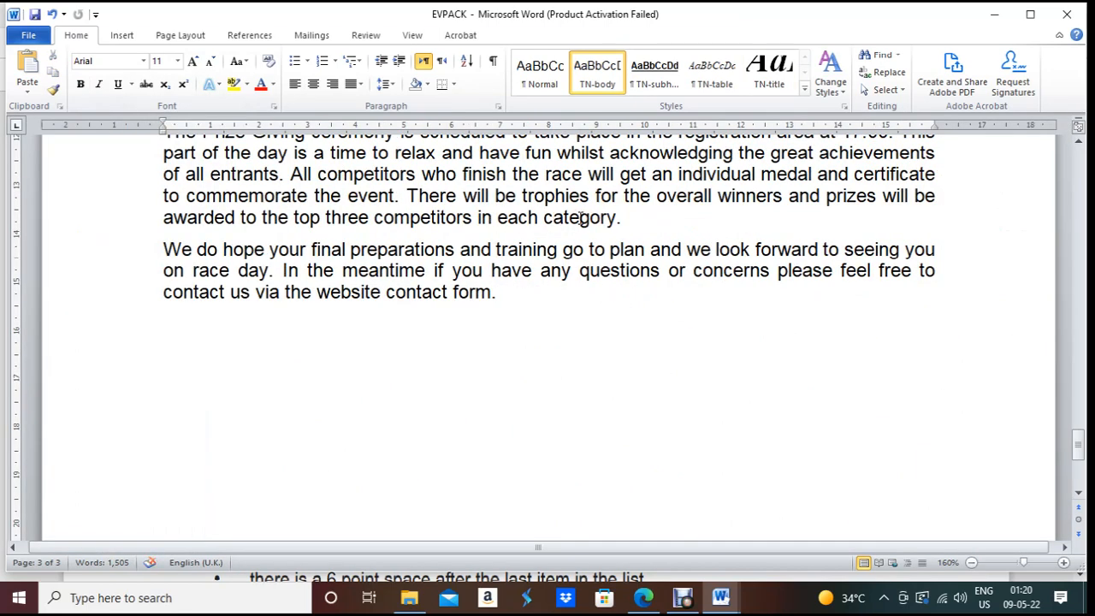
{"action": "left_click", "coordinate": [637, 221]}
{"action": "scroll", "coordinate": [622, 225], "scroll_direction": "up", "scroll_amount": 3}
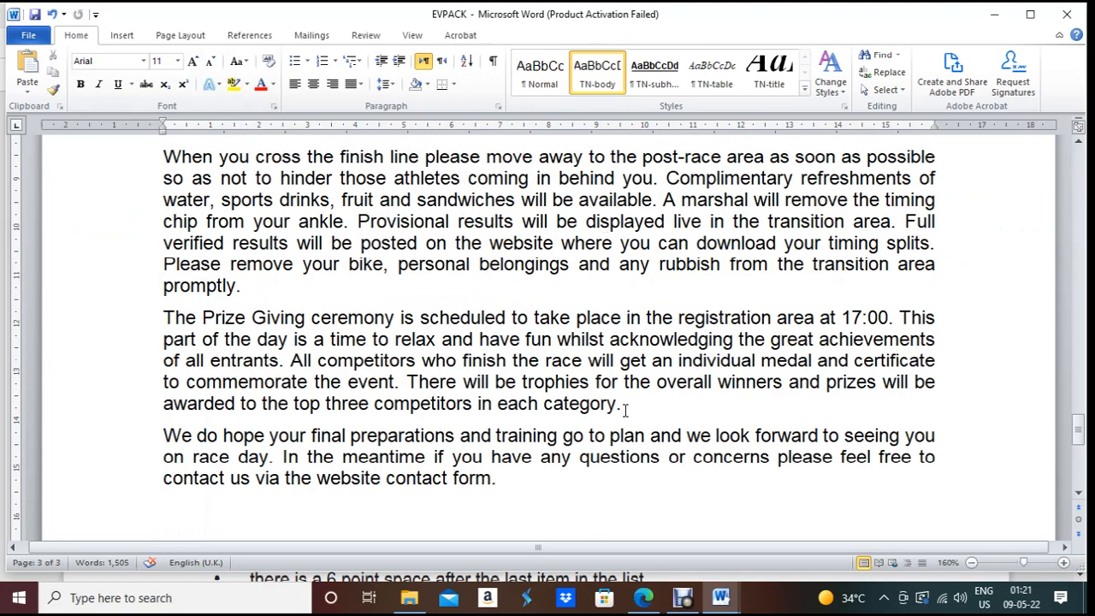
{"action": "scroll", "coordinate": [625, 409], "scroll_direction": "up", "scroll_amount": 20}
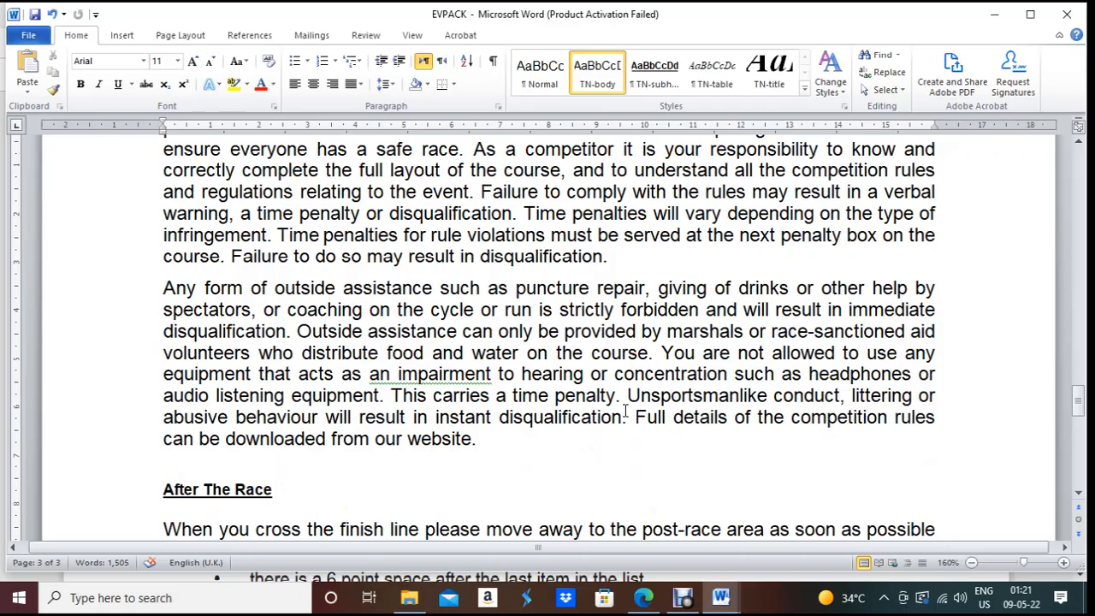
{"action": "scroll", "coordinate": [625, 410], "scroll_direction": "up", "scroll_amount": 20}
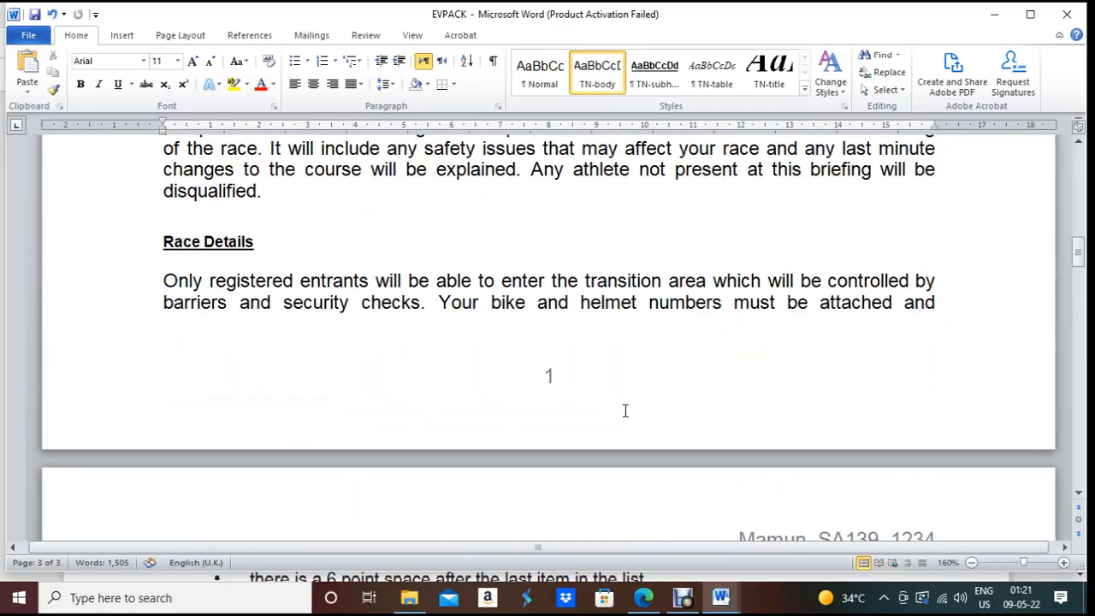
{"action": "scroll", "coordinate": [623, 410], "scroll_direction": "down", "scroll_amount": 7}
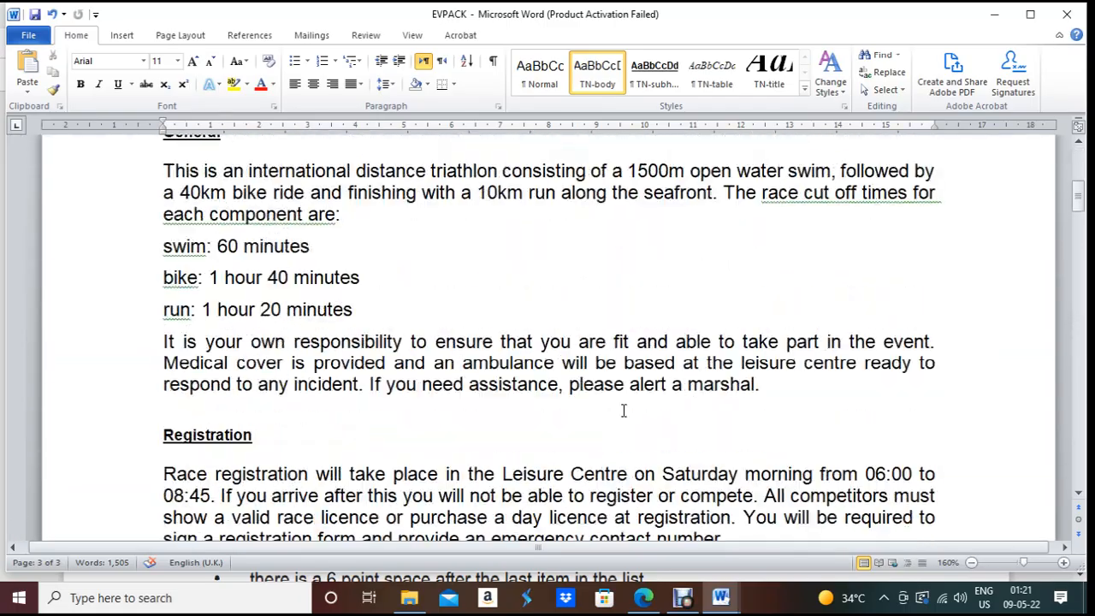
{"action": "scroll", "coordinate": [127, 450], "scroll_direction": "up", "scroll_amount": 6}
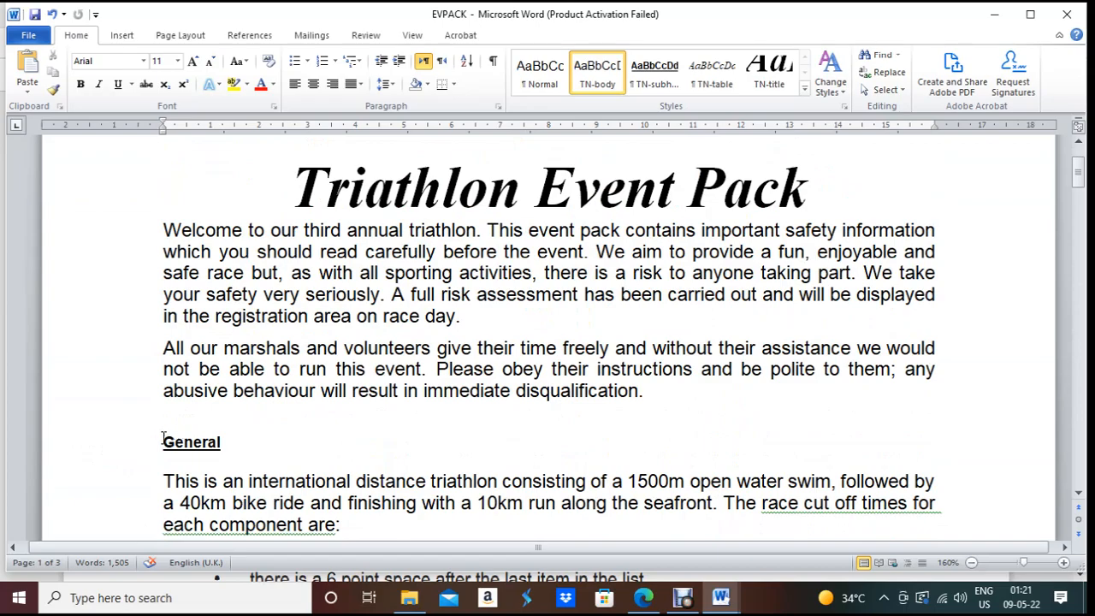
Step: Set the text from General to 'category.' in two columns with 1.5 cm spacing
{"action": "left_click_drag", "start_coordinate": [163, 440], "coordinate": [630, 309]}
{"action": "left_click", "coordinate": [180, 35]}
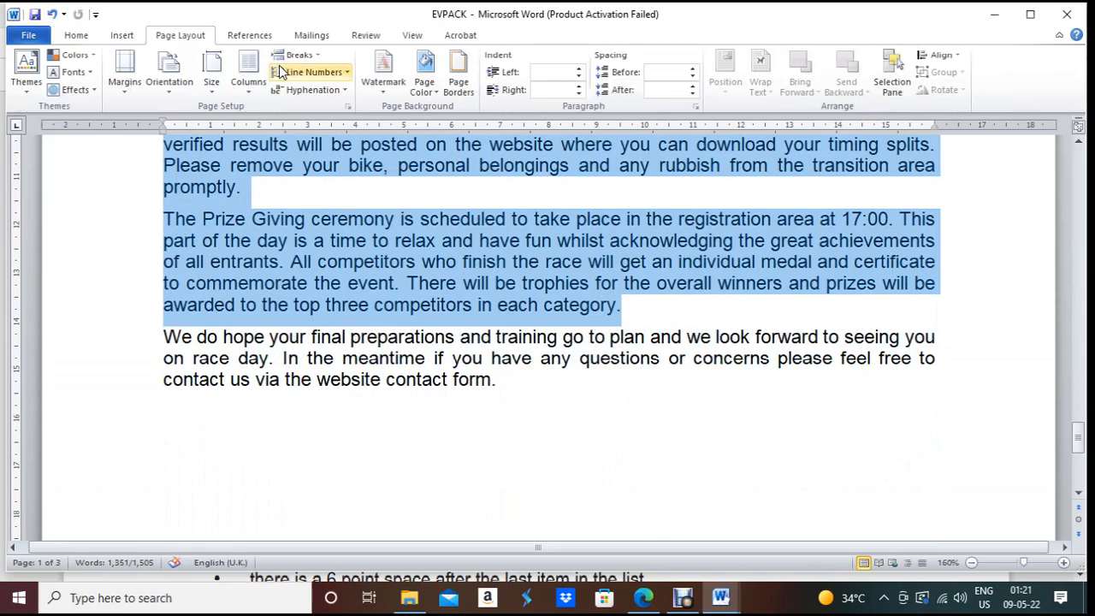
{"action": "left_click", "coordinate": [246, 76]}
{"action": "left_click", "coordinate": [267, 285]}
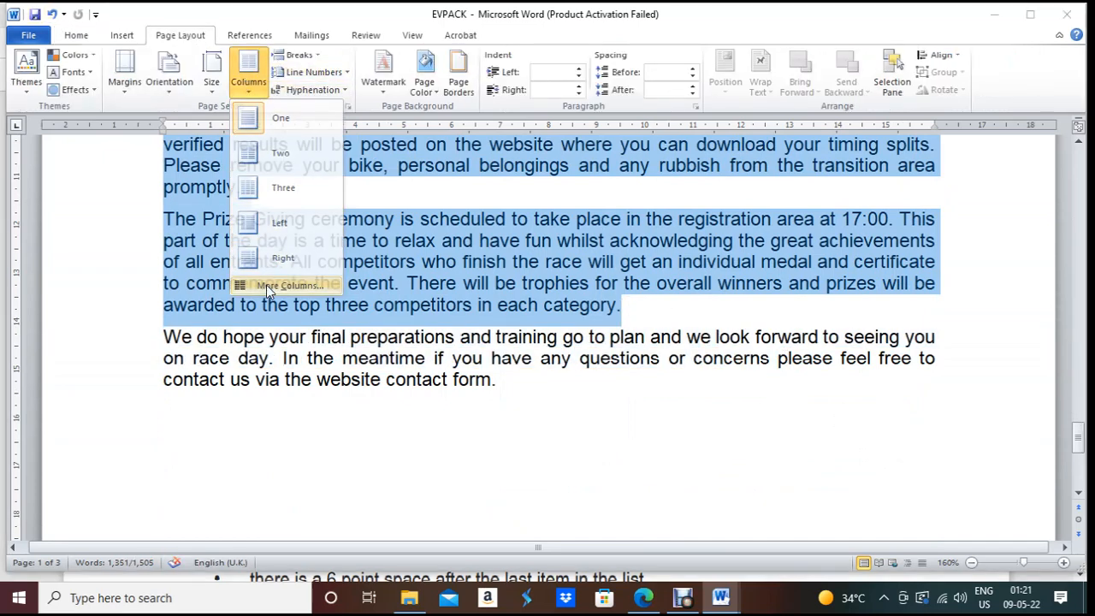
{"action": "left_click", "coordinate": [484, 199]}
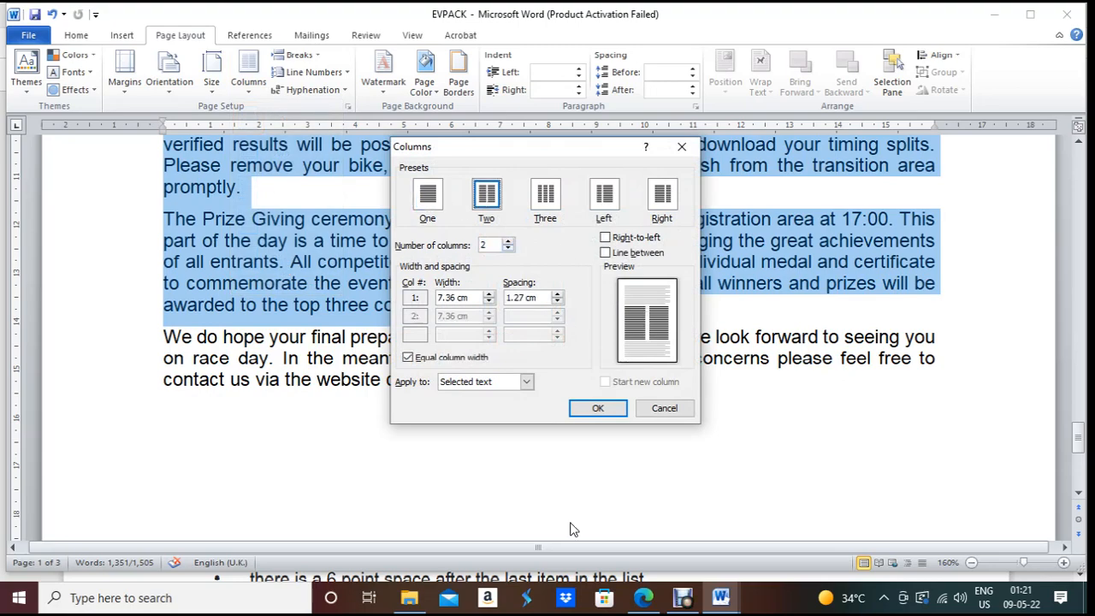
{"action": "left_click", "coordinate": [643, 598]}
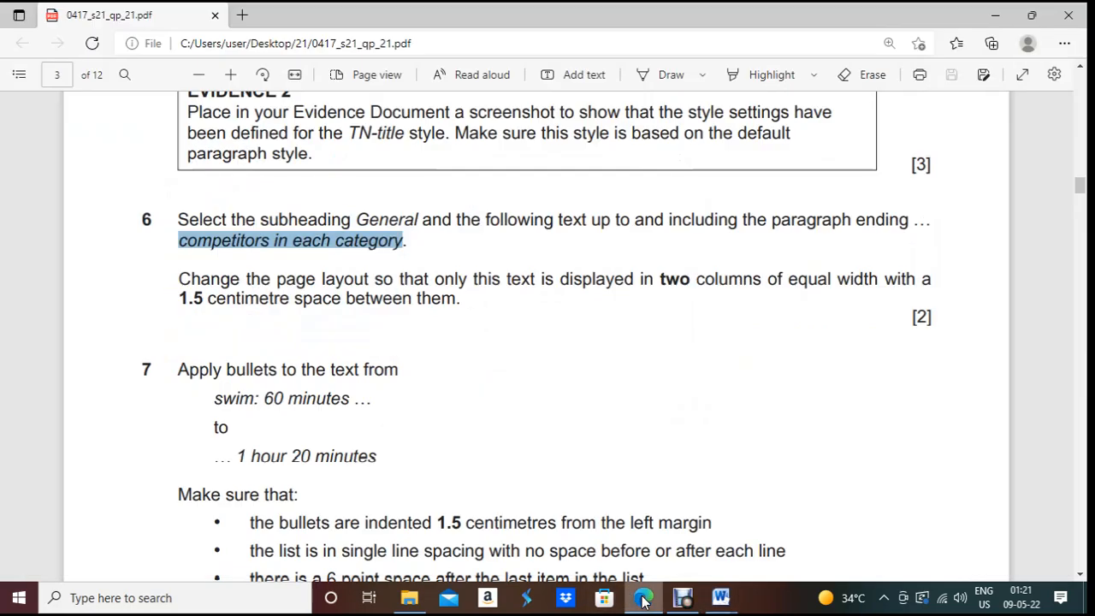
{"action": "left_click", "coordinate": [643, 598]}
{"action": "left_click_drag", "start_coordinate": [526, 297], "coordinate": [503, 297]}
{"action": "type", "text": "1.5"}
{"action": "left_click", "coordinate": [598, 409]}
{"action": "scroll", "coordinate": [595, 408], "scroll_direction": "up", "scroll_amount": 10}
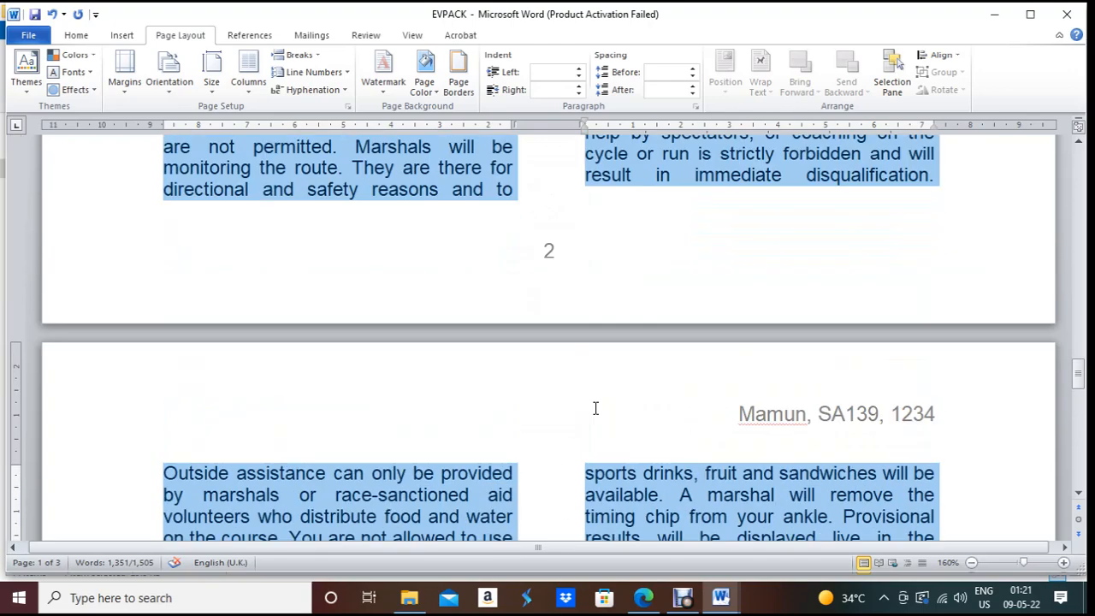
Step: Select 'swim: 60 minutes' in question 7 of the exam paper
{"action": "left_click", "coordinate": [644, 597]}
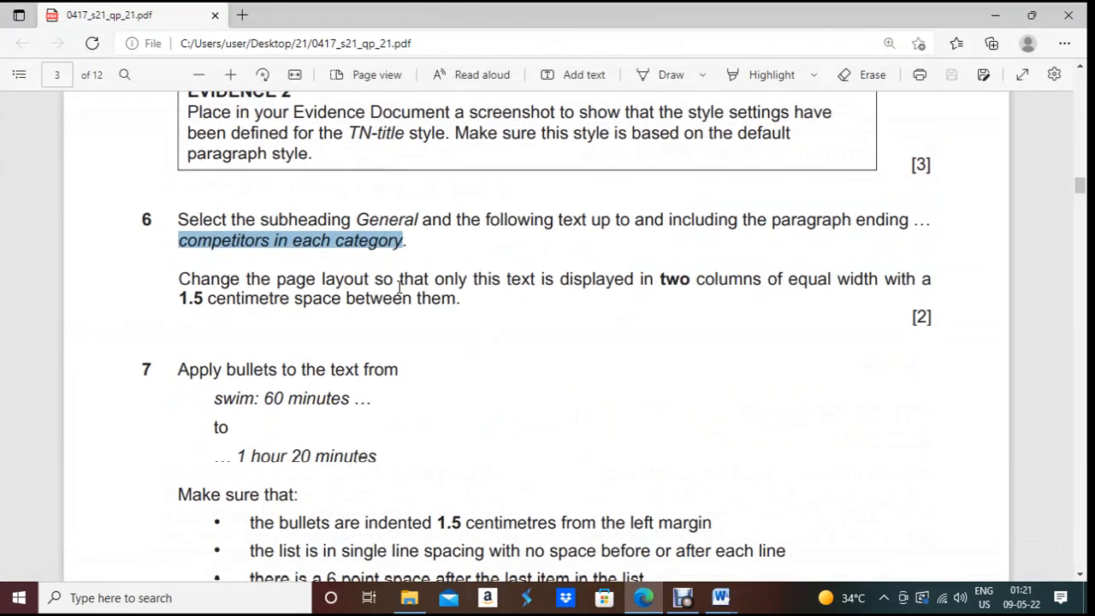
{"action": "scroll", "coordinate": [311, 376], "scroll_direction": "down", "scroll_amount": 1}
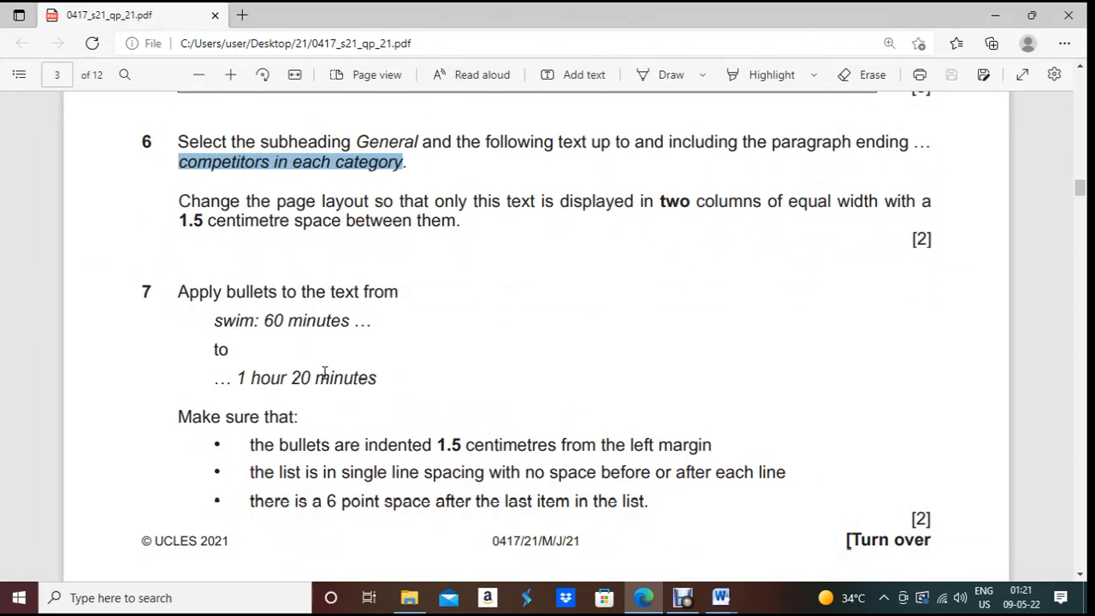
{"action": "left_click_drag", "start_coordinate": [214, 321], "coordinate": [353, 323]}
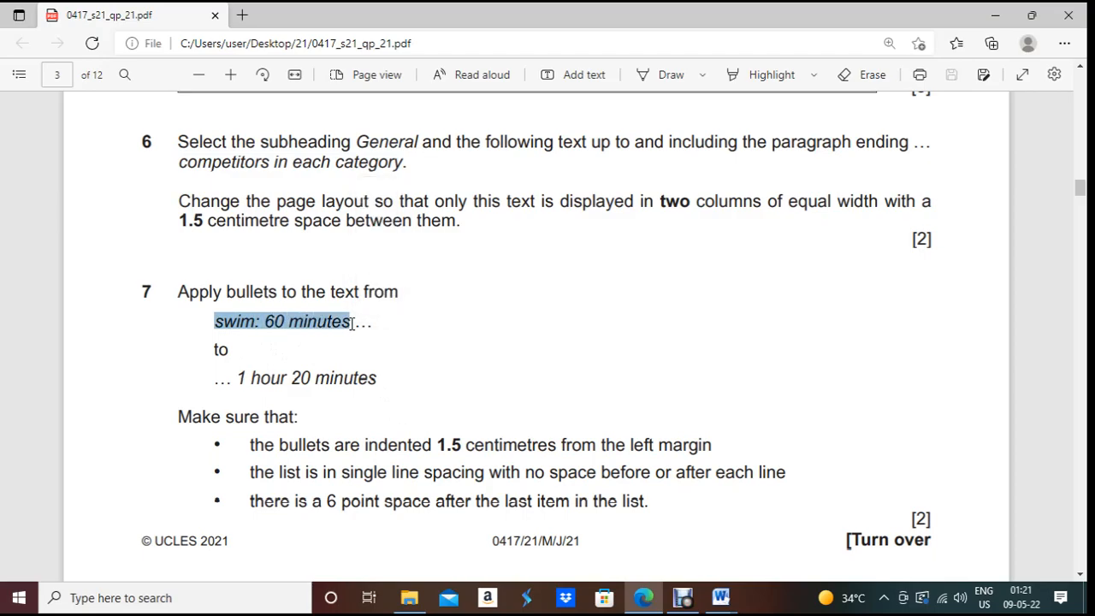
{"action": "key", "text": "alt+Tab"}
Step: Find the 'swim: 60 minutes' line in the EVPACK document
{"action": "scroll", "coordinate": [343, 321], "scroll_direction": "up", "scroll_amount": 15}
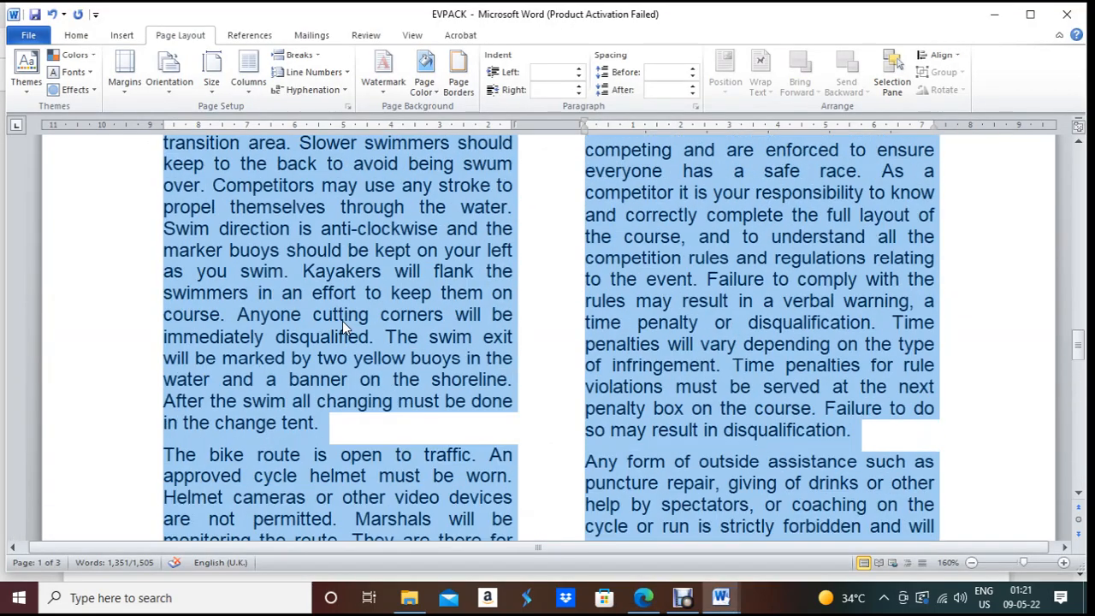
{"action": "scroll", "coordinate": [343, 329], "scroll_direction": "up", "scroll_amount": 15}
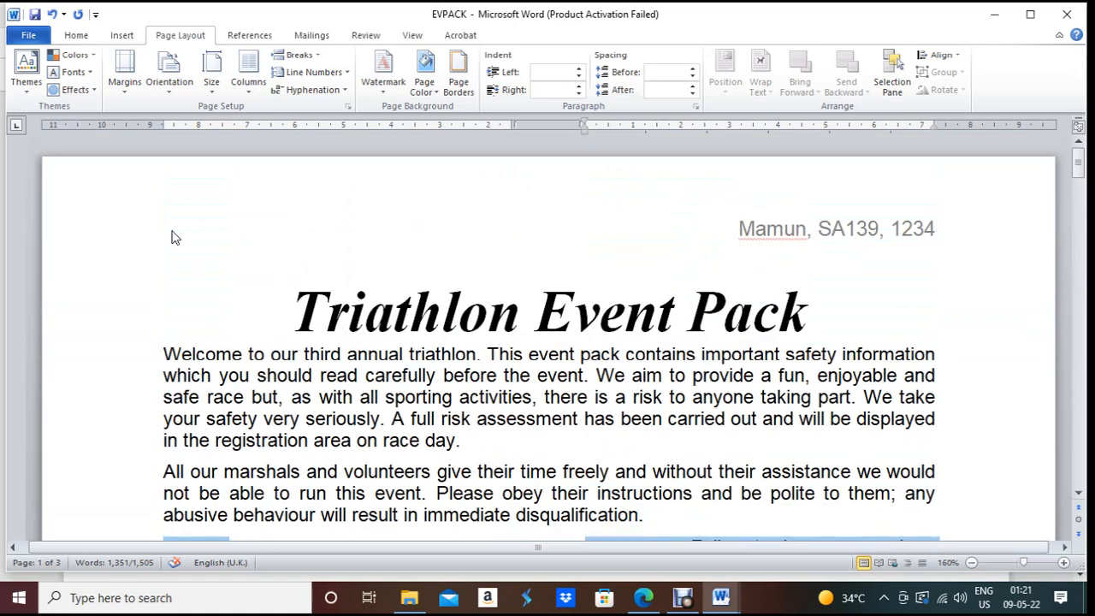
{"action": "key", "text": "ctrl+f"}
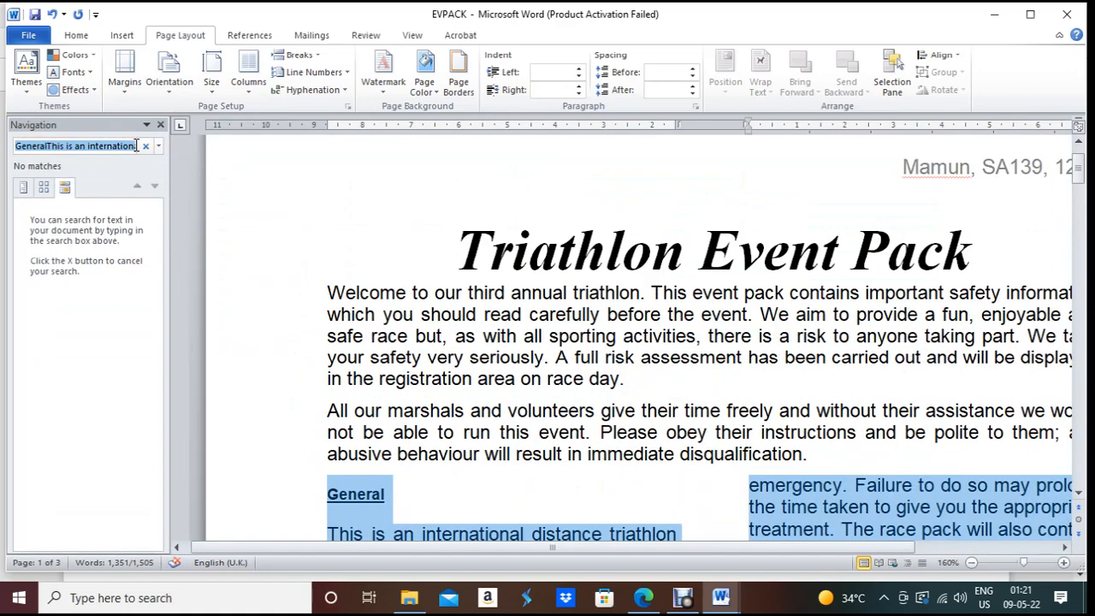
{"action": "key", "text": "ctrl+v"}
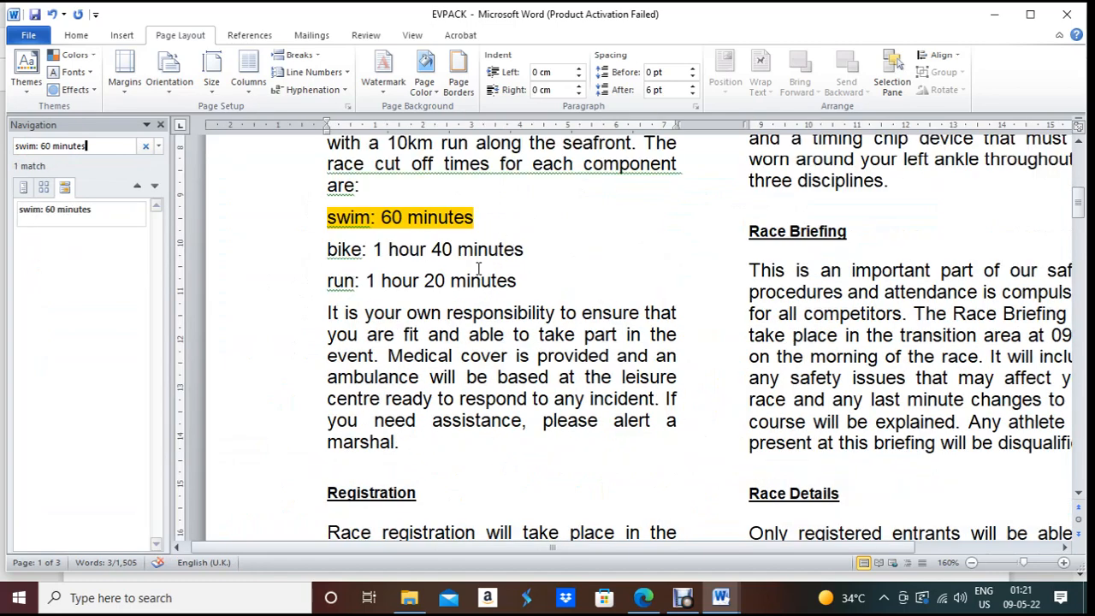
{"action": "left_click", "coordinate": [410, 217]}
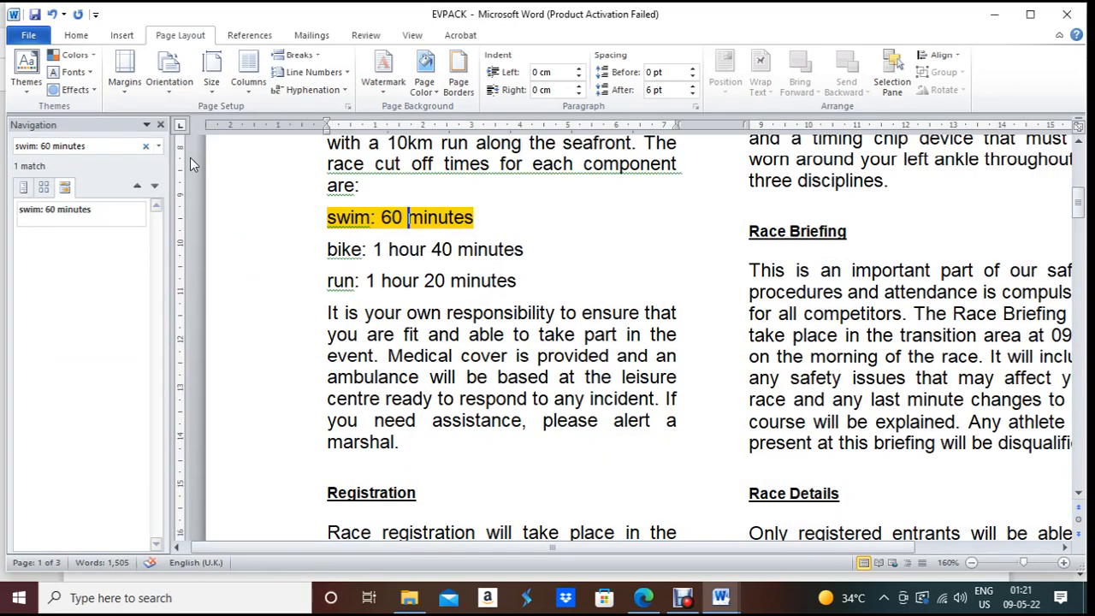
{"action": "left_click", "coordinate": [161, 125]}
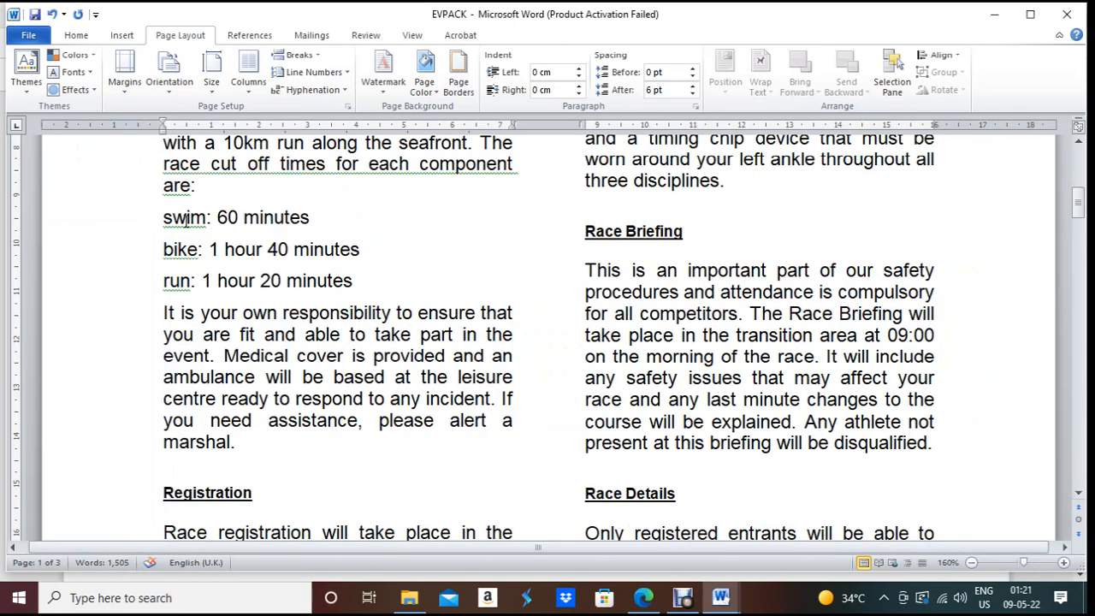
Step: Add bullets to the swim, bike and run cut-off time lines
{"action": "left_click_drag", "start_coordinate": [162, 217], "coordinate": [340, 279]}
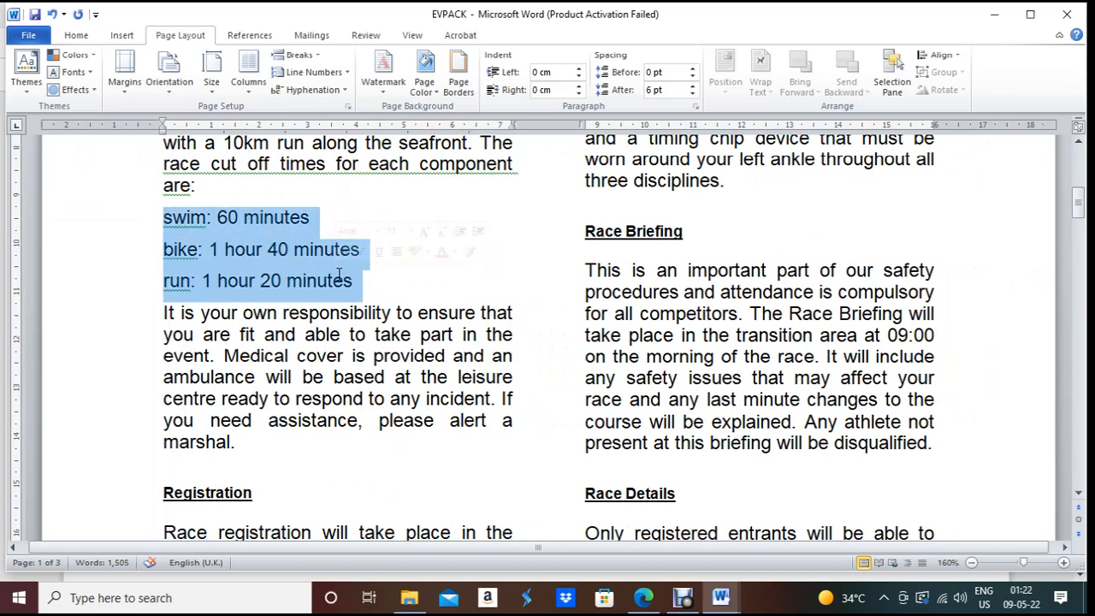
{"action": "left_click", "coordinate": [76, 35]}
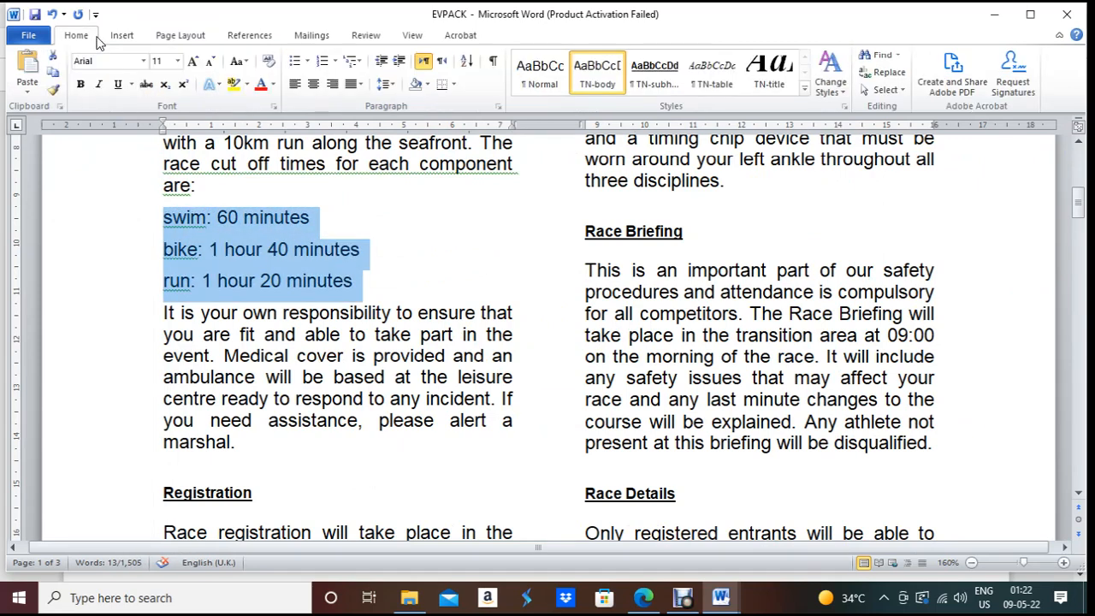
{"action": "left_click", "coordinate": [293, 61]}
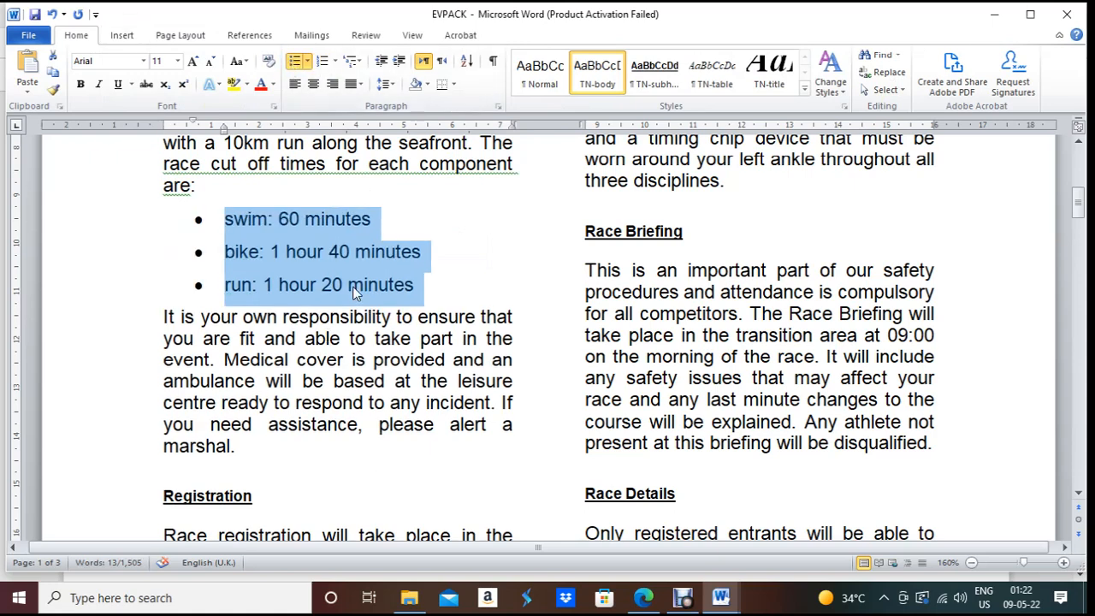
{"action": "key", "text": "alt+Tab"}
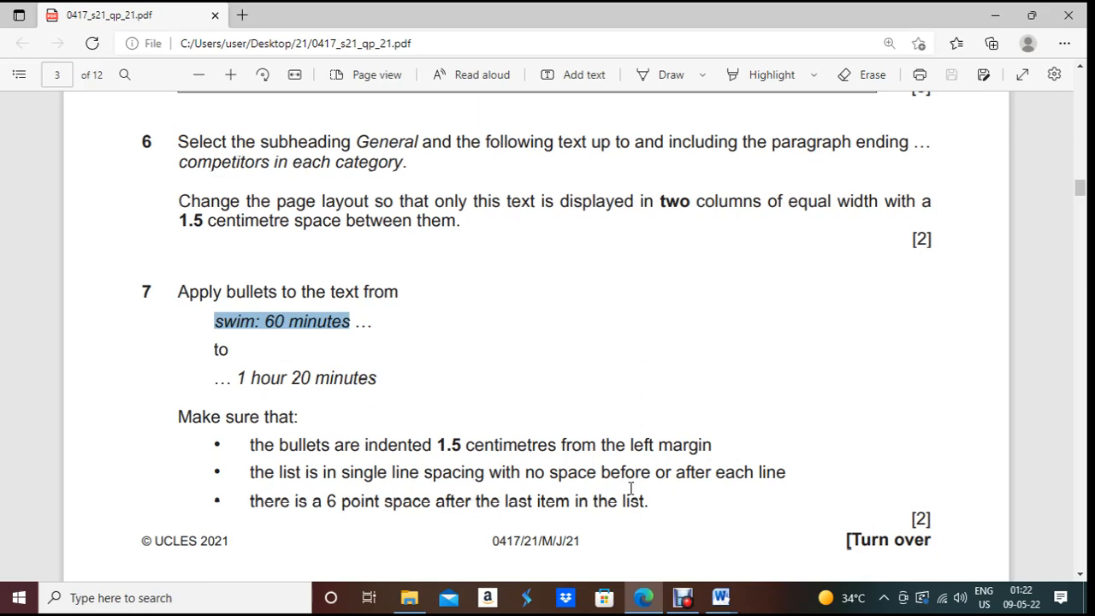
Step: Give the swim, bike and run bullets a 1.5 cm left indent and 0 pt spacing after
{"action": "key", "text": "alt+Tab"}
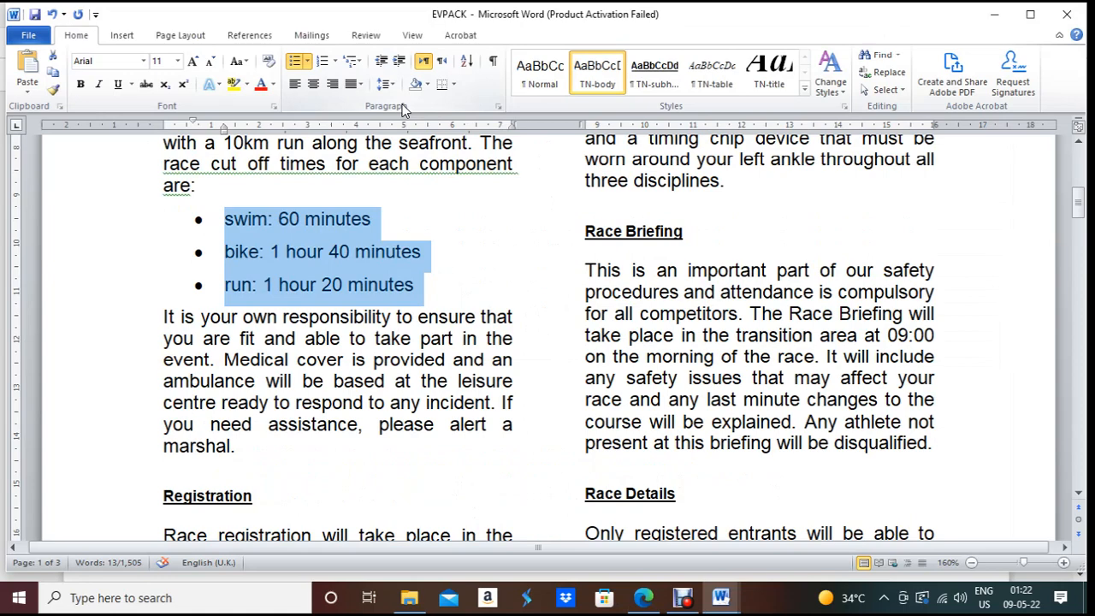
{"action": "left_click", "coordinate": [502, 103]}
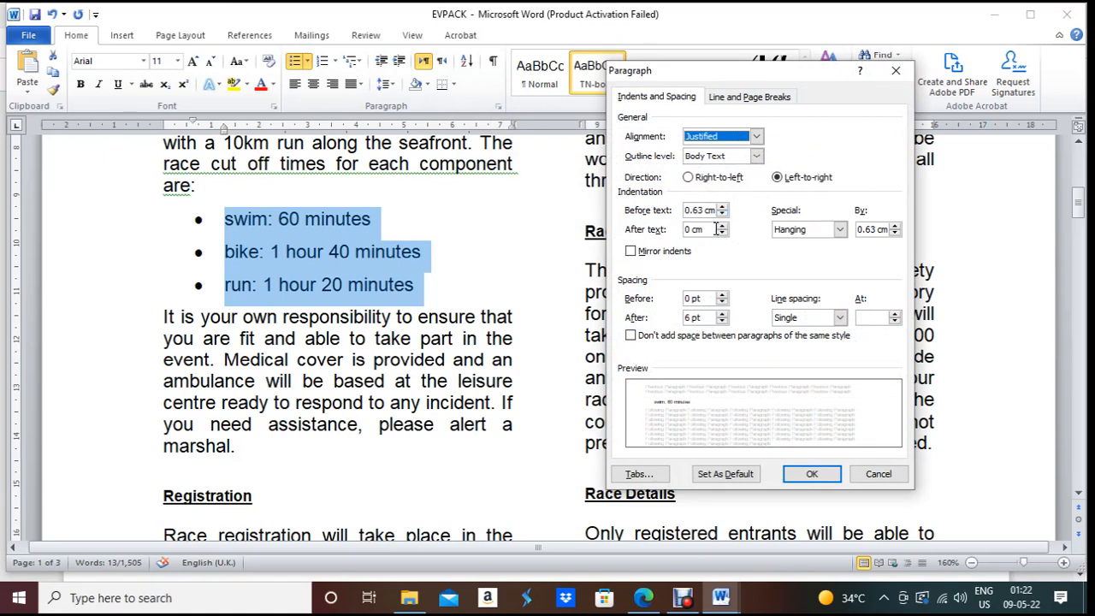
{"action": "key", "text": "alt+Tab"}
{"action": "key", "text": "alt+Tab"}
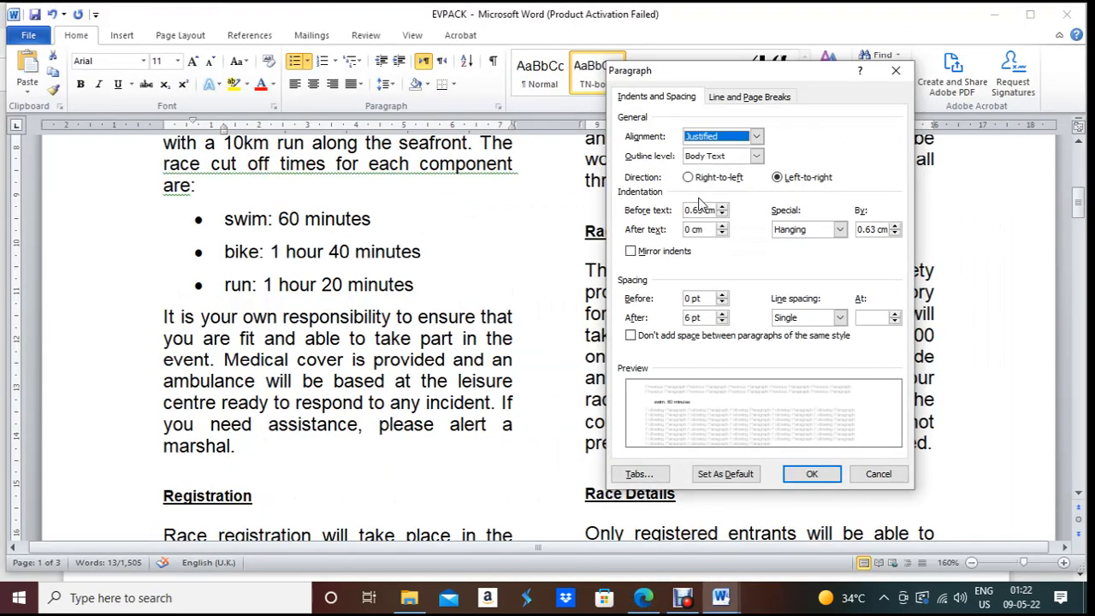
{"action": "left_click_drag", "start_coordinate": [707, 211], "coordinate": [684, 211]}
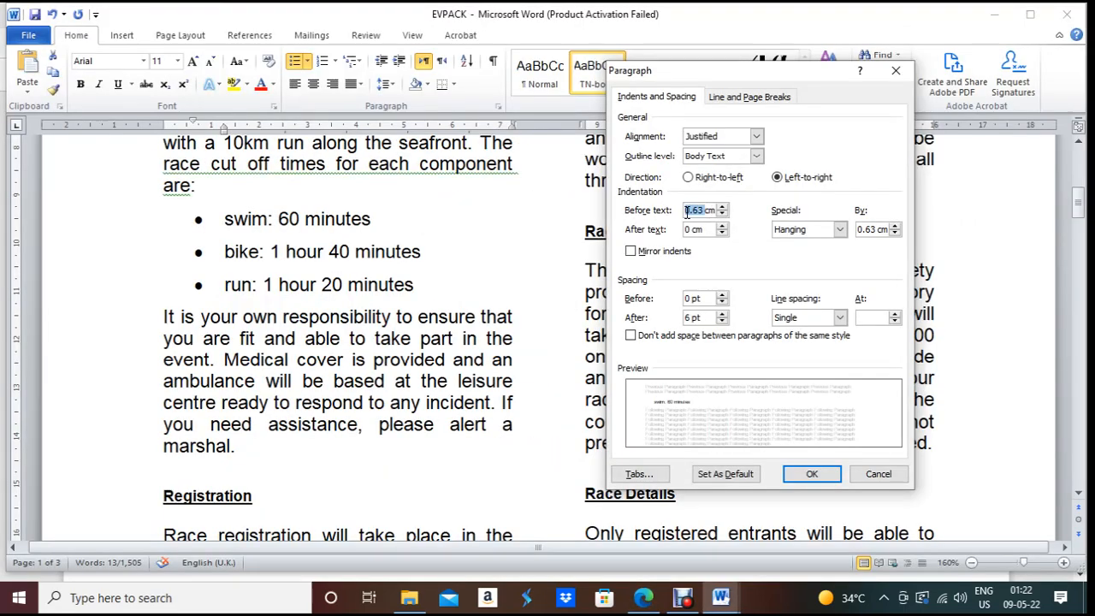
{"action": "type", "text": "1.5"}
{"action": "key", "text": "alt+Tab"}
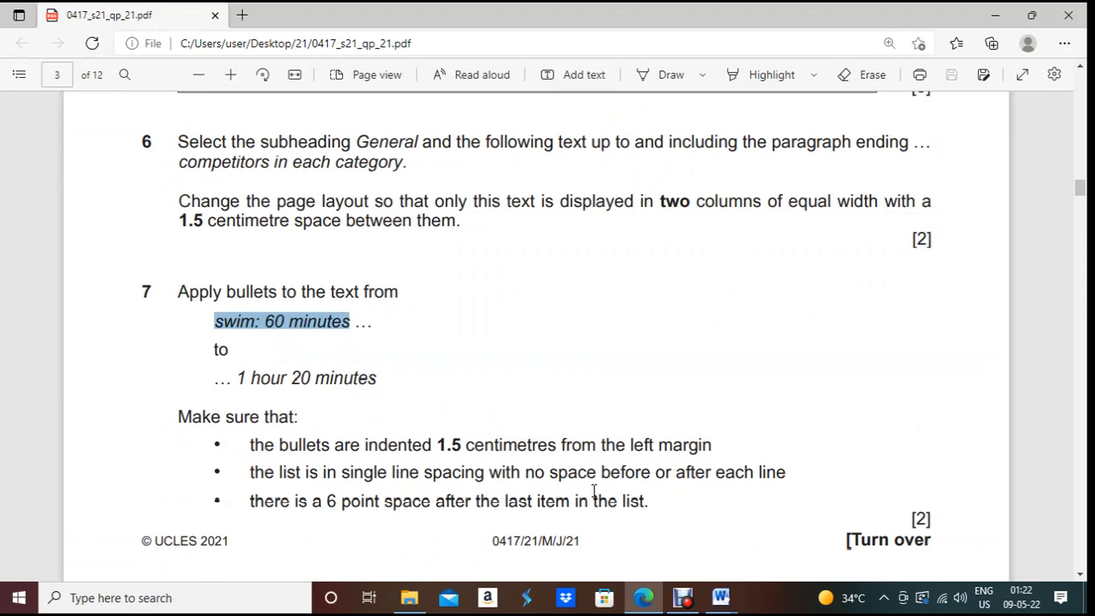
{"action": "key", "text": "alt+Tab"}
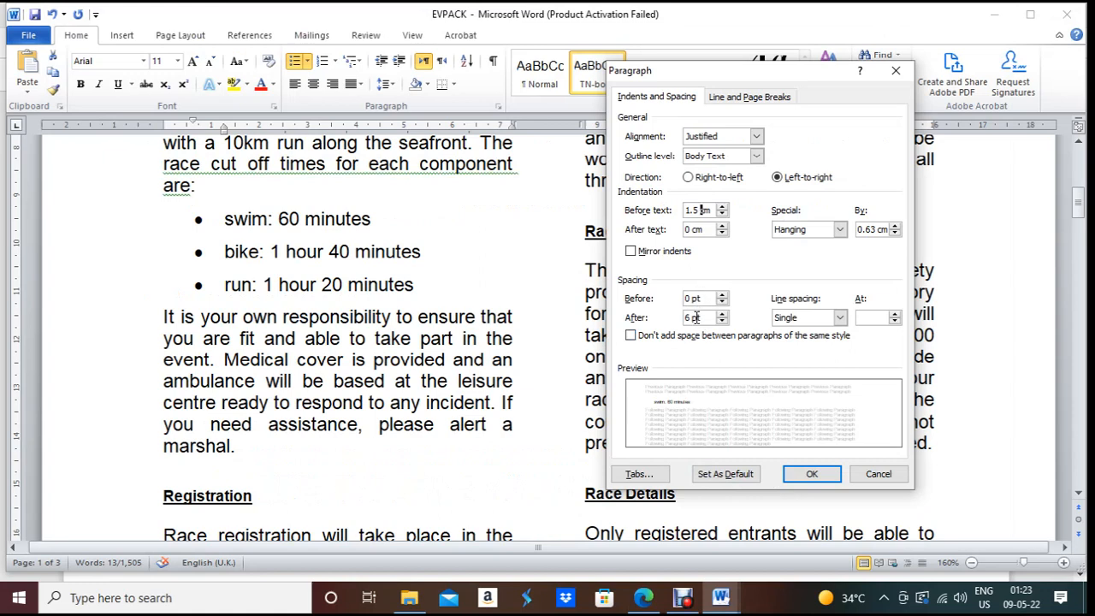
{"action": "left_click_drag", "start_coordinate": [693, 319], "coordinate": [688, 319]}
{"action": "type", "text": "0"}
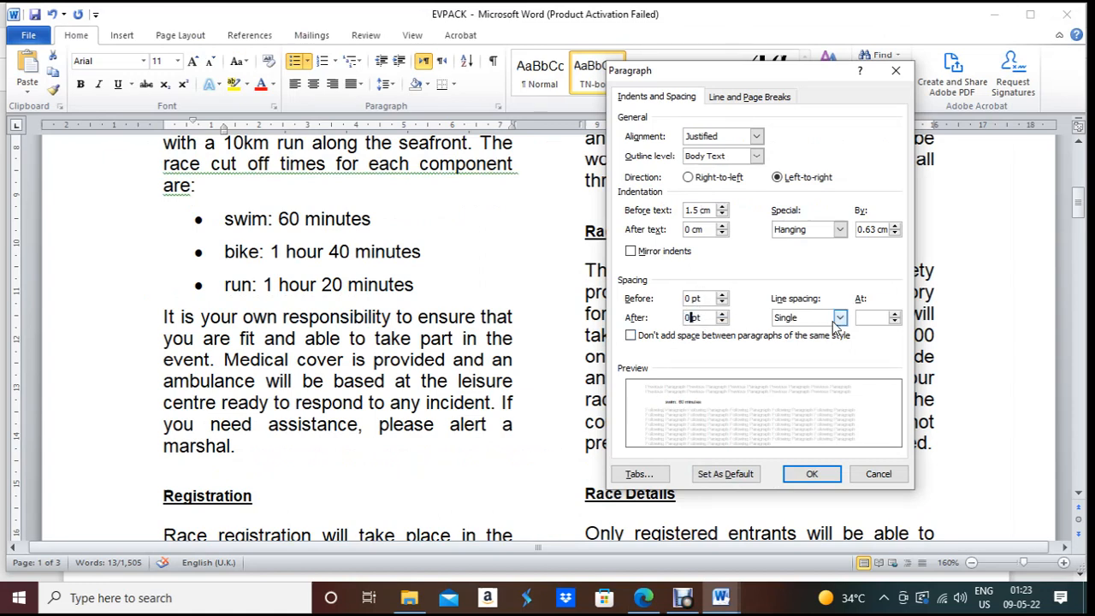
{"action": "left_click", "coordinate": [811, 474]}
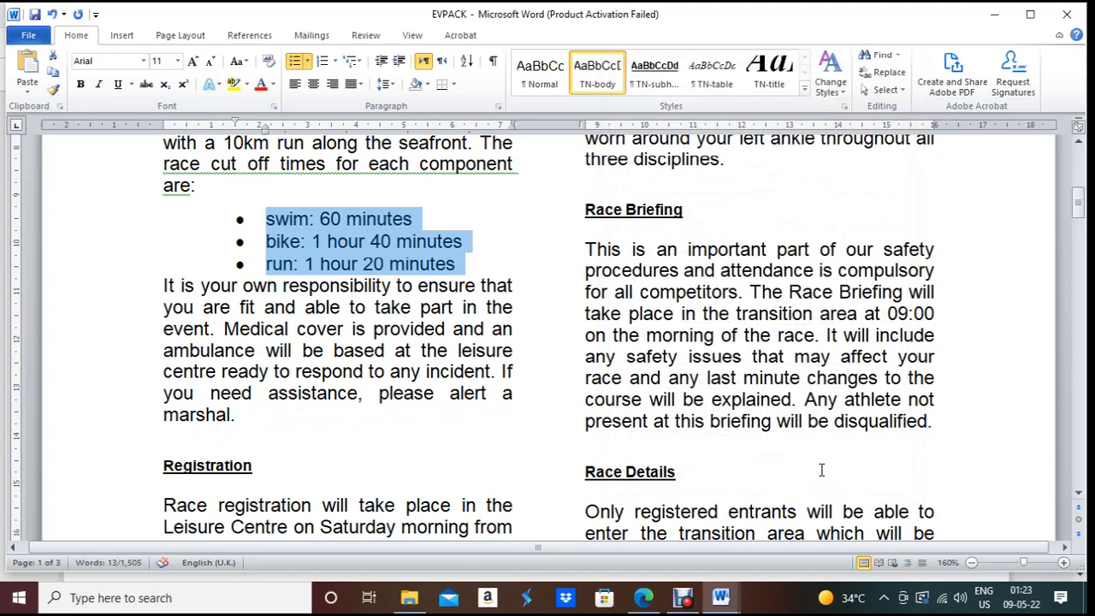
{"action": "key", "text": "alt+Tab"}
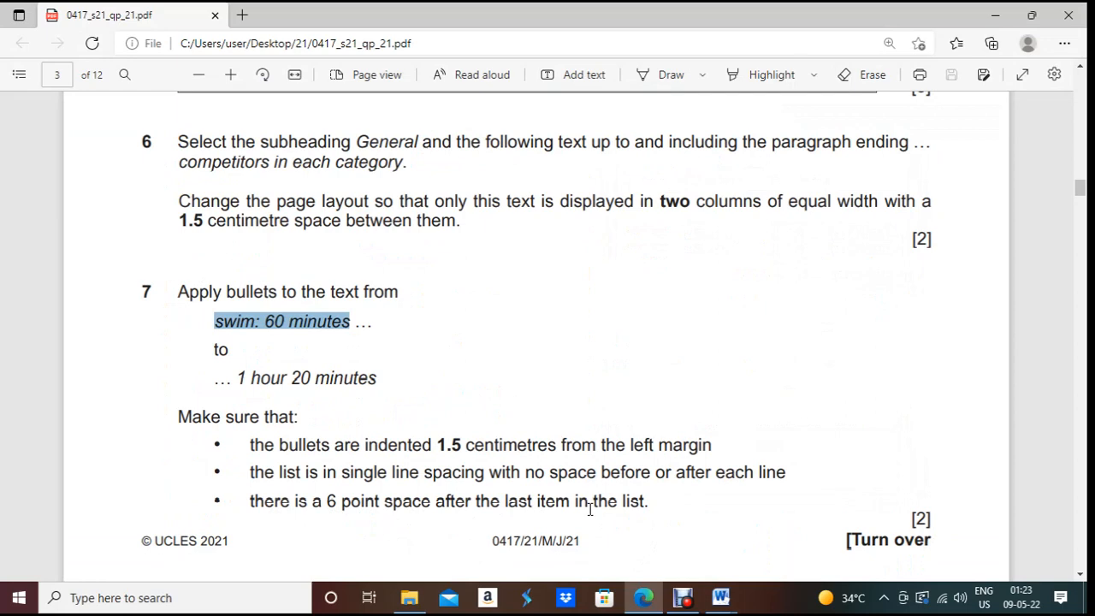
{"action": "key", "text": "alt+Tab"}
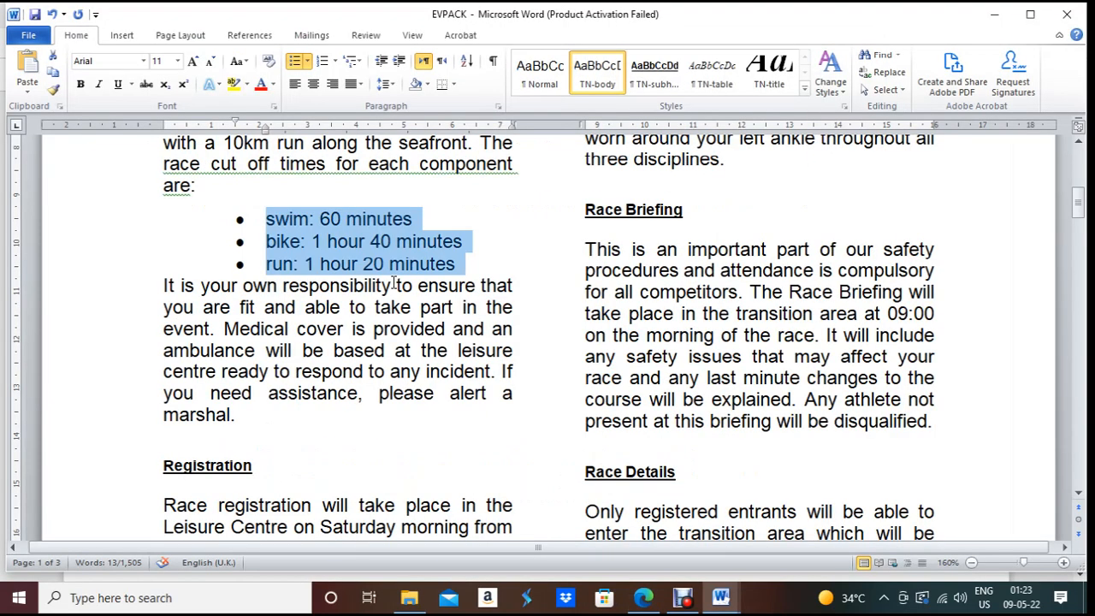
Step: Add 6 pt spacing after the 'run: 1 hour 20 minutes' bullet
{"action": "left_click", "coordinate": [408, 263]}
{"action": "left_click_drag", "start_coordinate": [467, 264], "coordinate": [267, 265]}
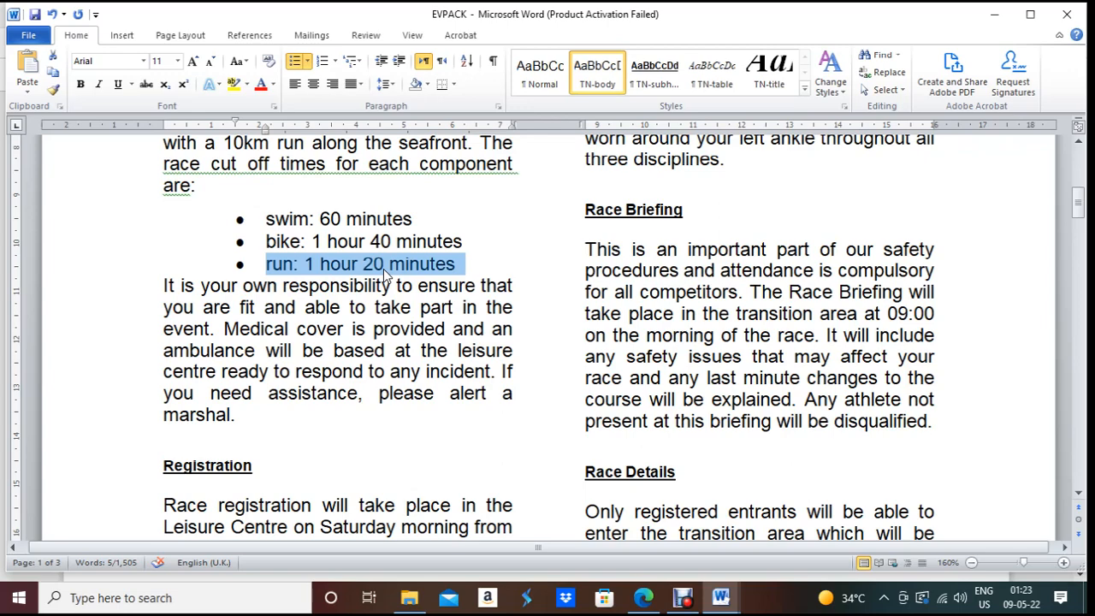
{"action": "left_click", "coordinate": [498, 107]}
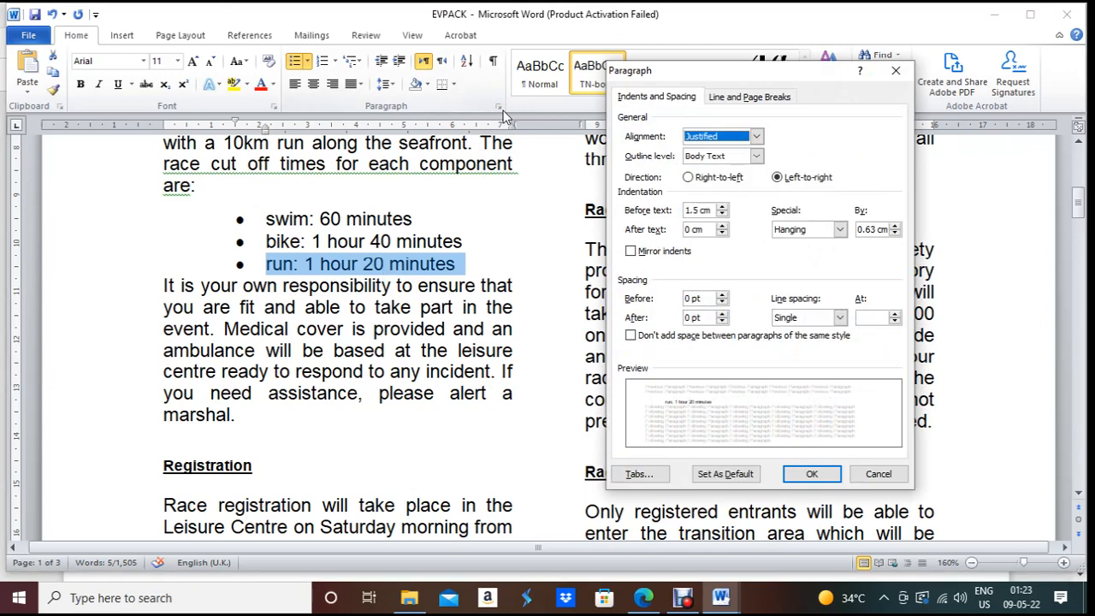
{"action": "left_click", "coordinate": [722, 314]}
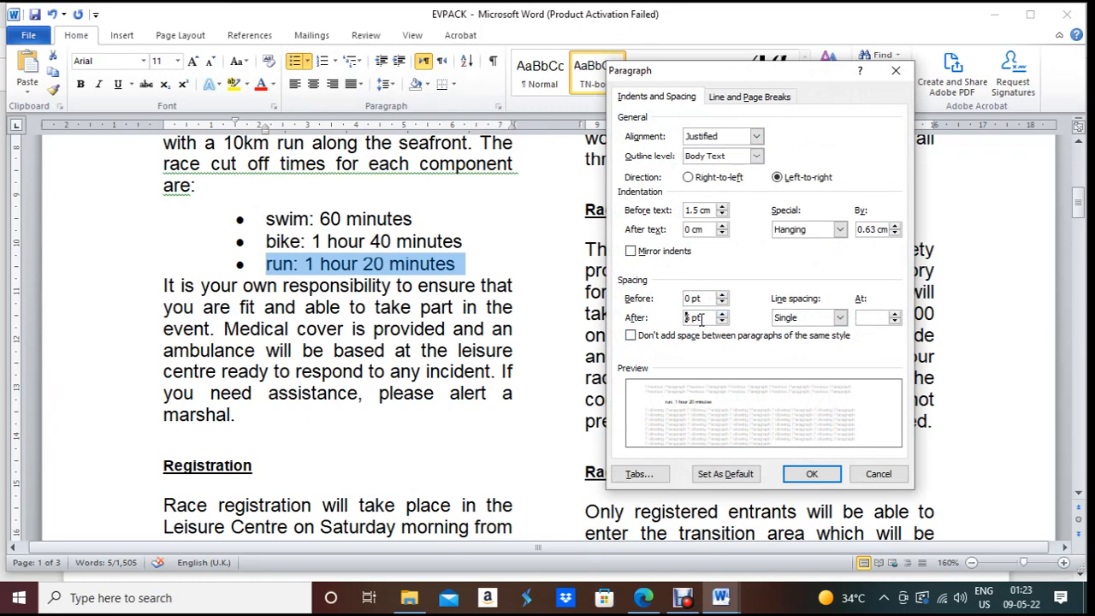
{"action": "left_click", "coordinate": [811, 474]}
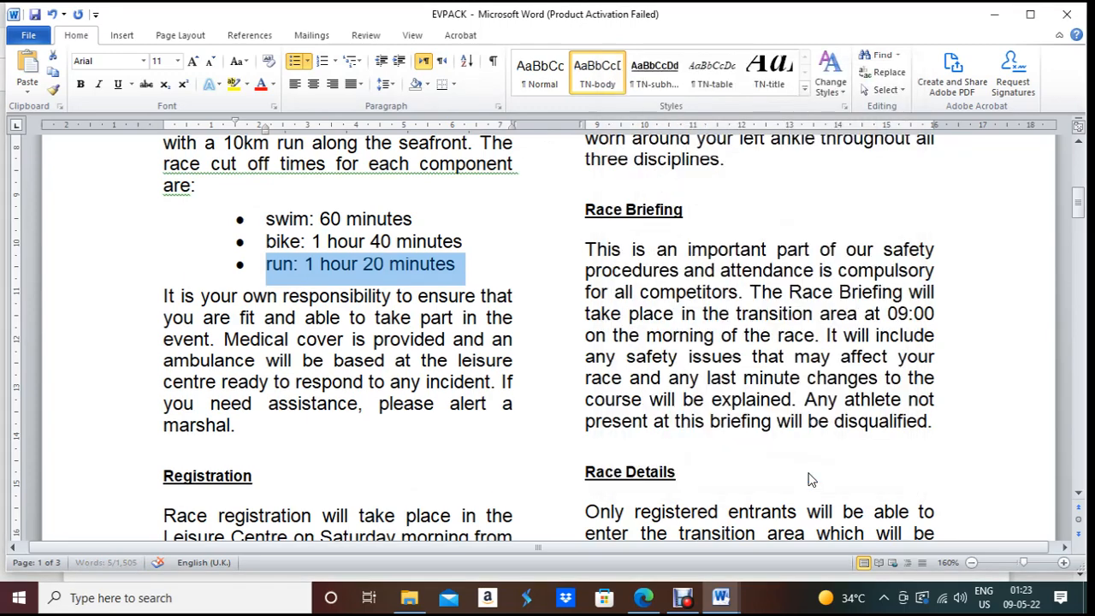
{"action": "key", "text": "alt+Tab"}
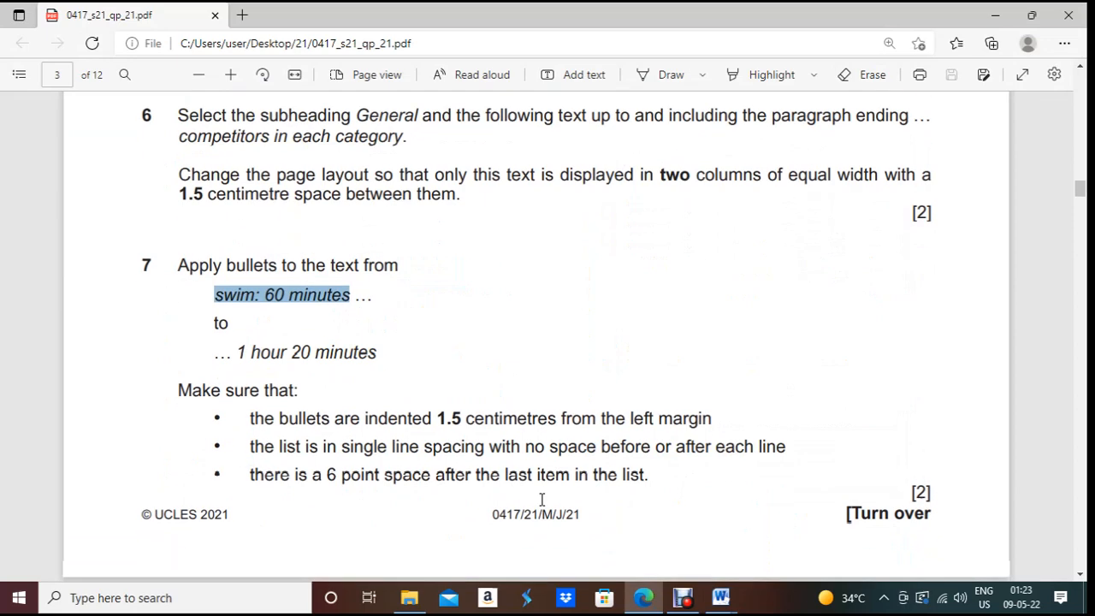
{"action": "scroll", "coordinate": [542, 500], "scroll_direction": "down", "scroll_amount": 1}
Step: Read question 8's TN-subhead spec: serif, 18 pt, centred, italic capitals, 0/9 pt spacing
{"action": "scroll", "coordinate": [541, 500], "scroll_direction": "down", "scroll_amount": 5}
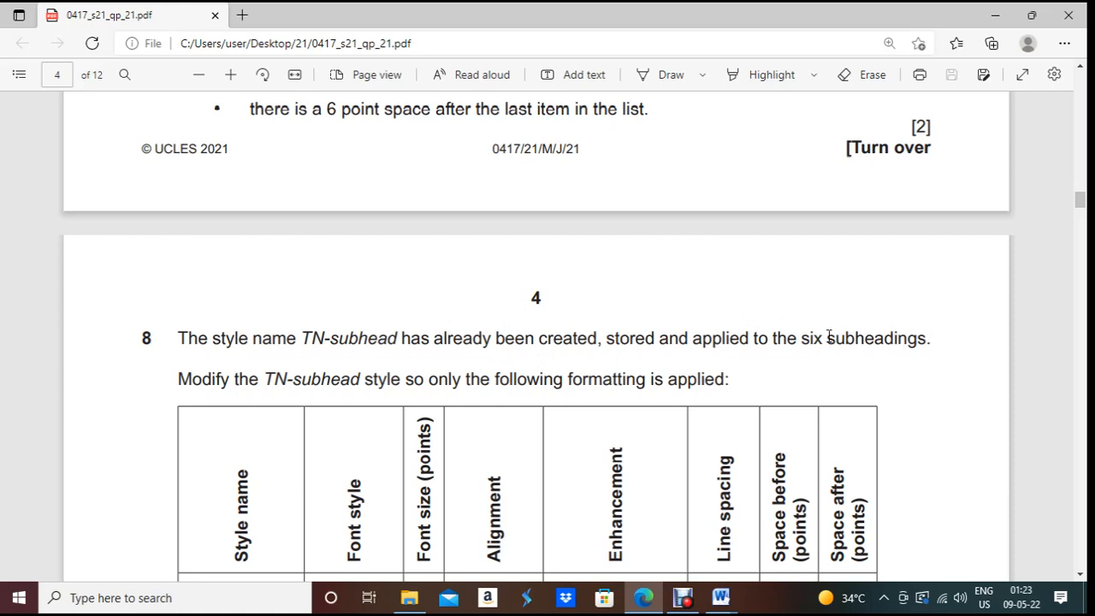
{"action": "left_click_drag", "start_coordinate": [304, 338], "coordinate": [376, 359]}
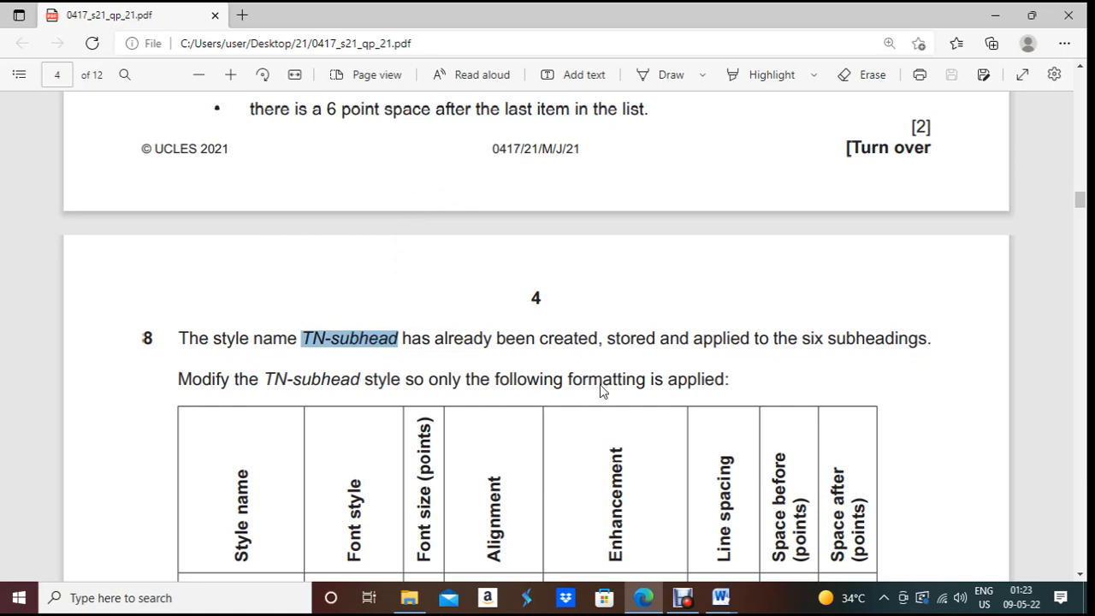
{"action": "scroll", "coordinate": [600, 384], "scroll_direction": "down", "scroll_amount": 2}
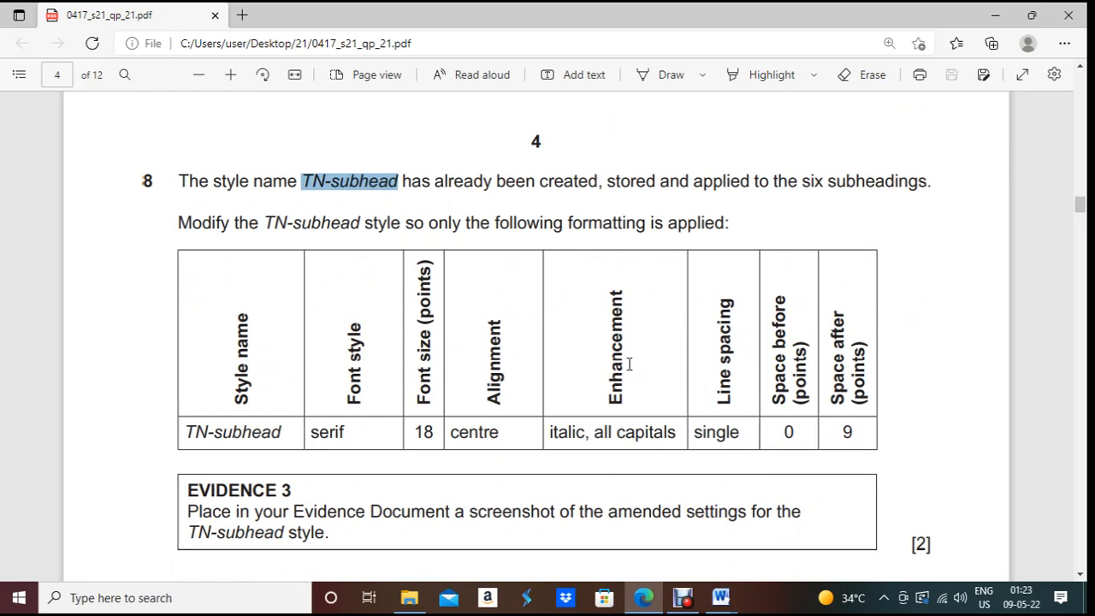
{"action": "key", "text": "alt+Tab"}
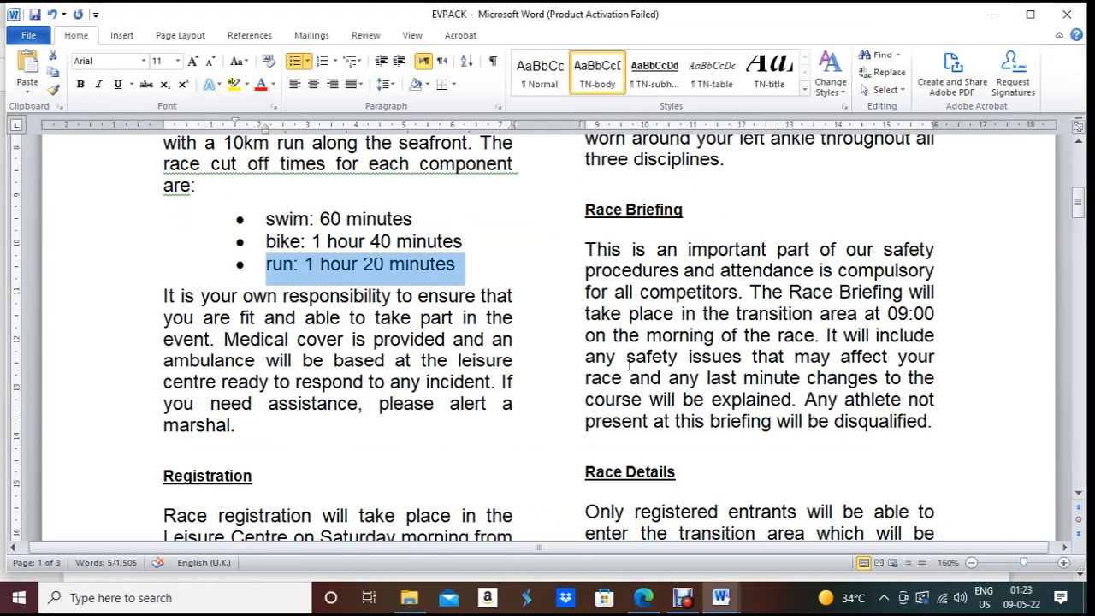
Step: Open TN-subhead's Modify Style dialog, compare it with the question, then cancel
{"action": "right_click", "coordinate": [676, 90]}
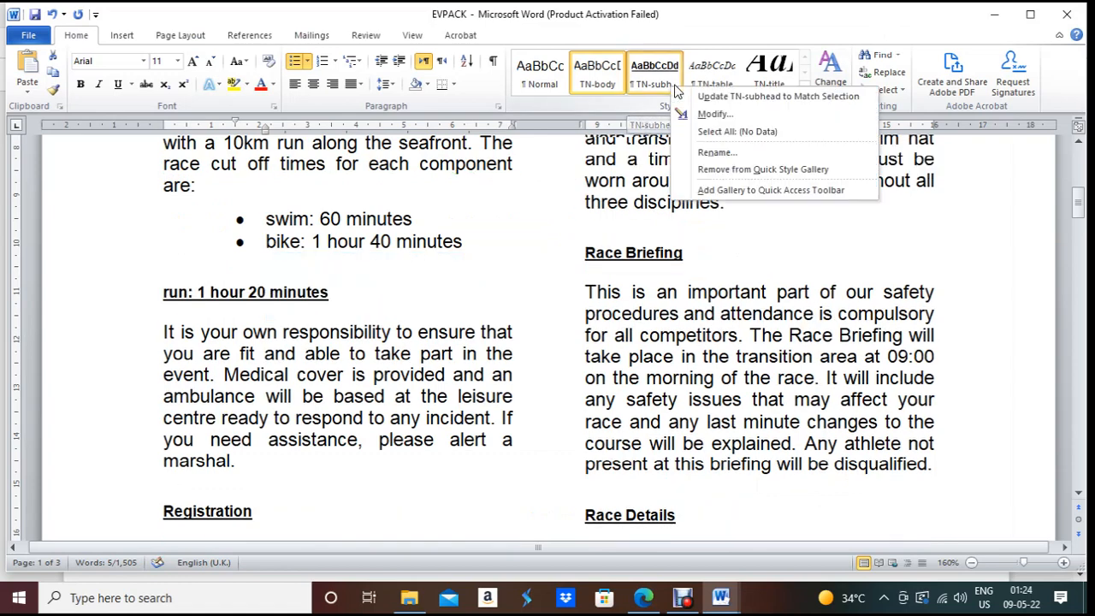
{"action": "left_click", "coordinate": [716, 113]}
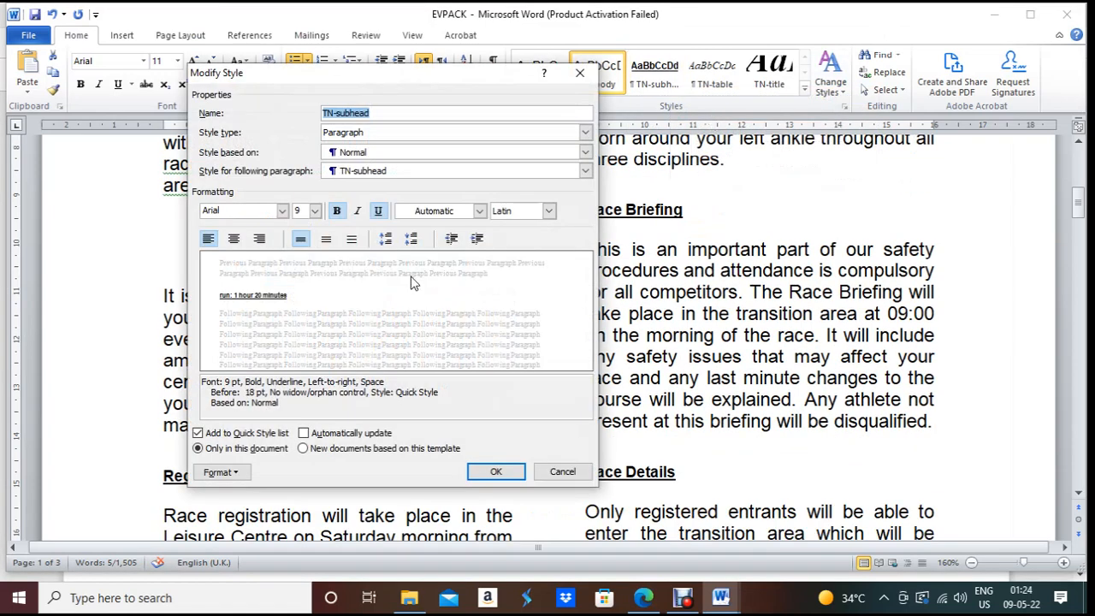
{"action": "key", "text": "alt+Tab"}
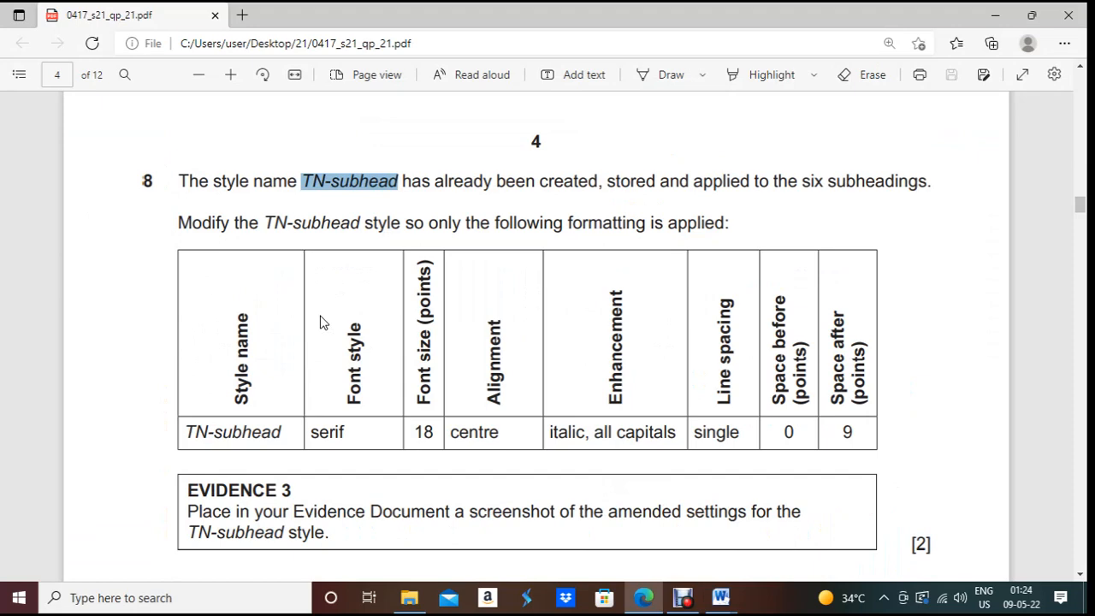
{"action": "key", "text": "alt+Tab"}
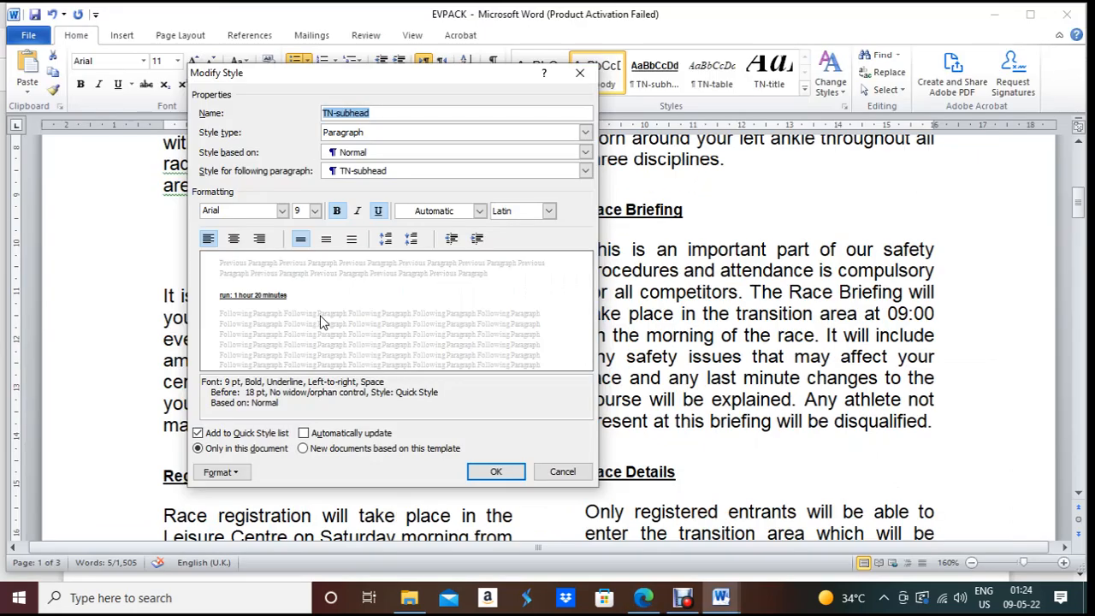
{"action": "left_click", "coordinate": [552, 476]}
{"action": "left_click", "coordinate": [973, 316]}
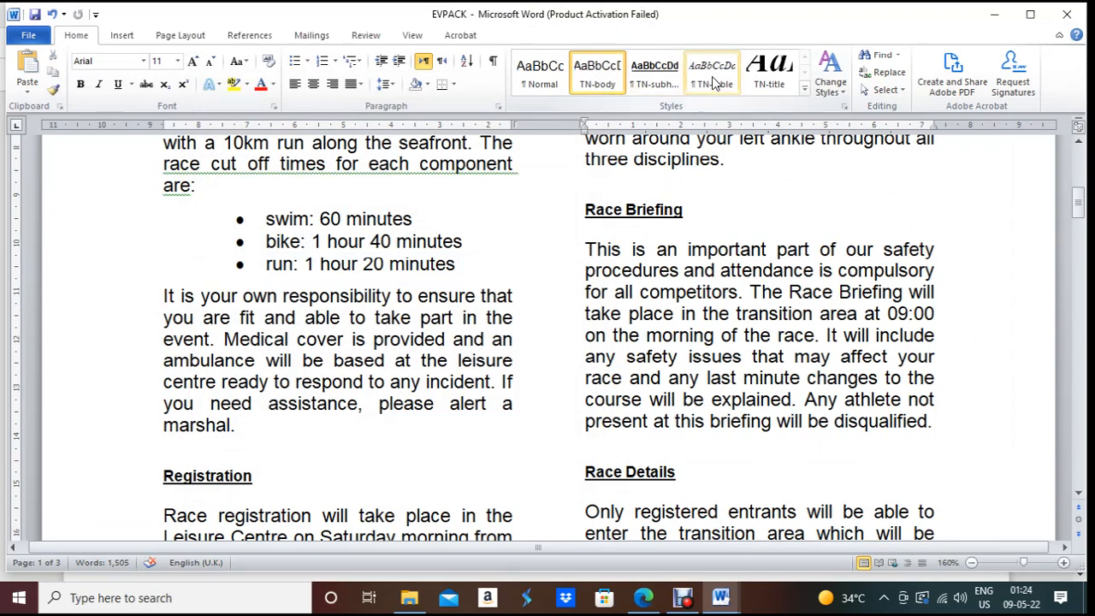
Step: Reopen TN-subhead's style settings and set its font to Times New Roman
{"action": "right_click", "coordinate": [673, 88]}
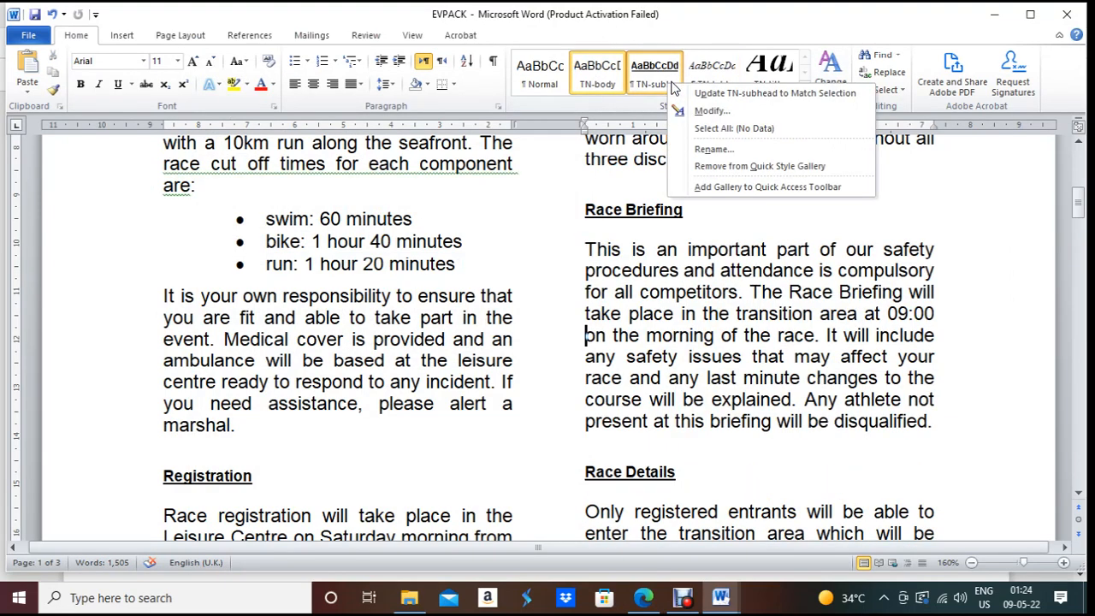
{"action": "left_click", "coordinate": [712, 110]}
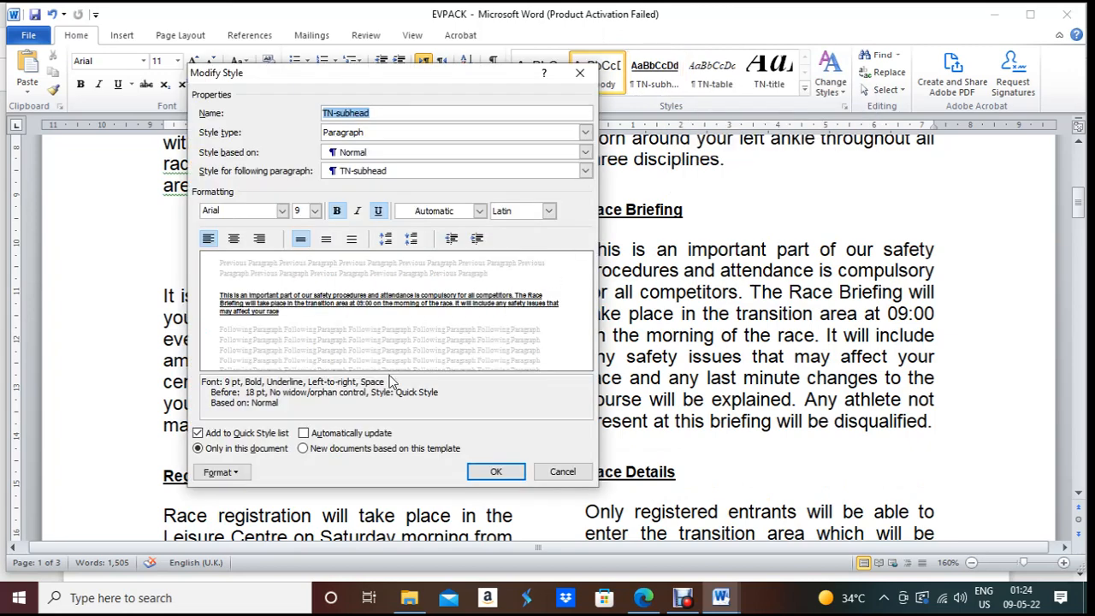
{"action": "key", "text": "alt+Tab"}
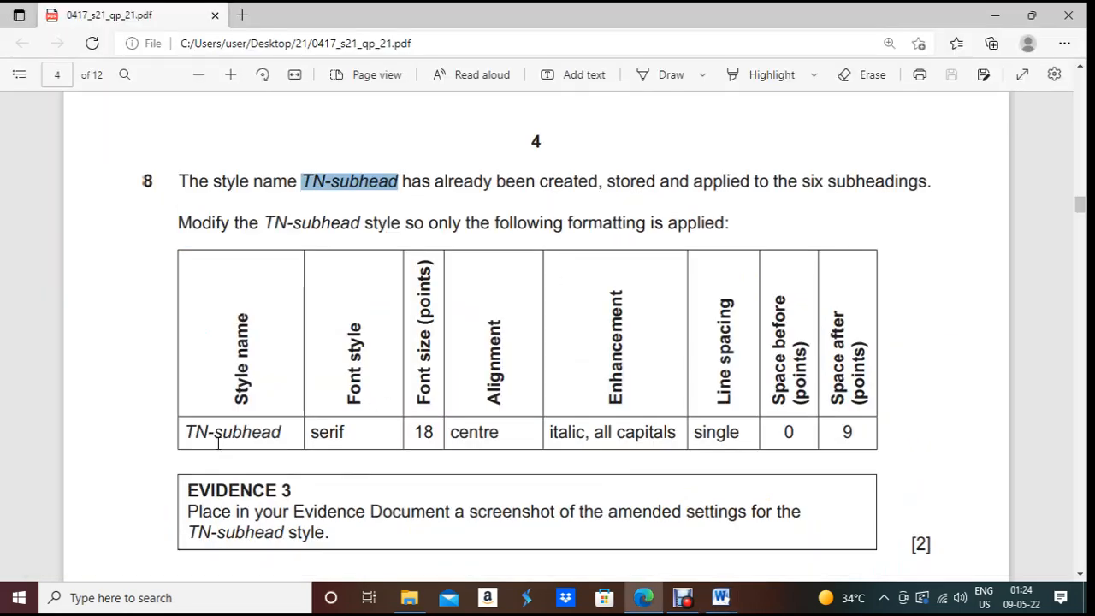
{"action": "key", "text": "alt+Tab"}
{"action": "left_click", "coordinate": [282, 211]}
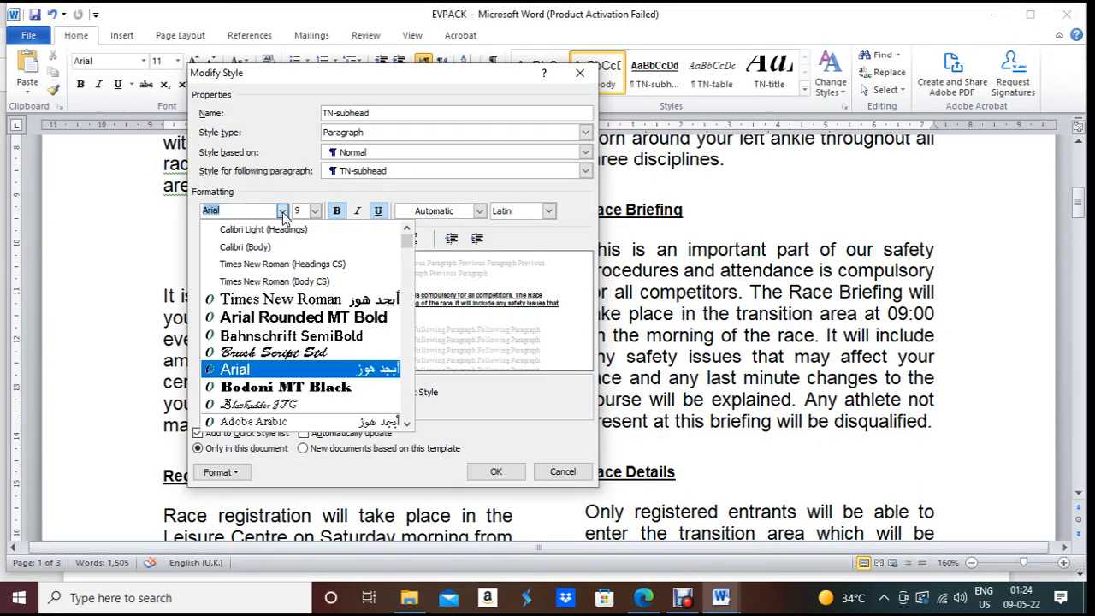
{"action": "left_click", "coordinate": [287, 268]}
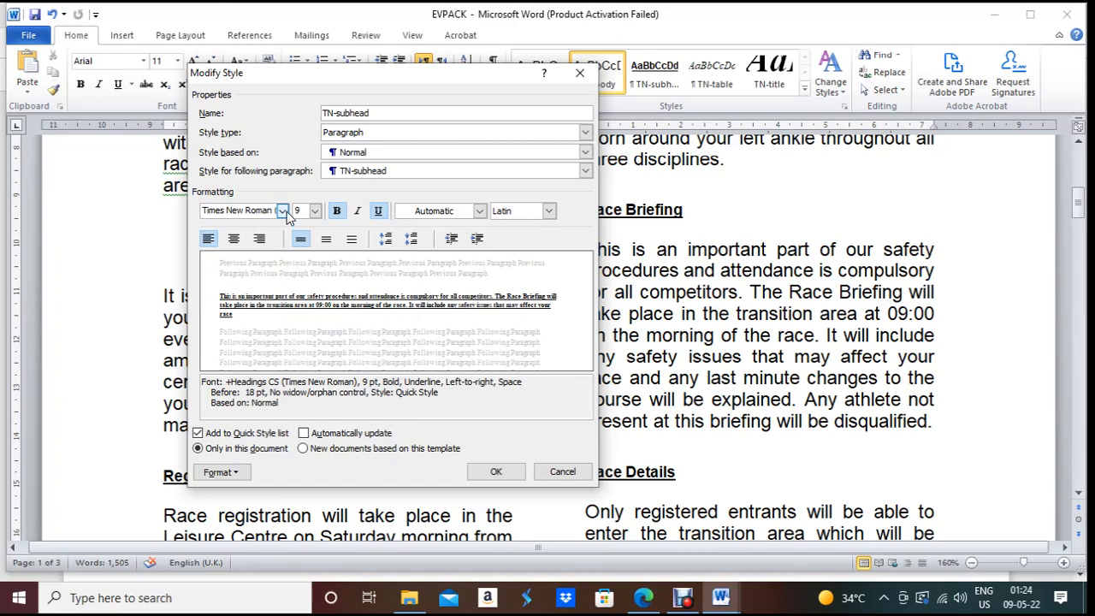
{"action": "key", "text": "alt+Tab"}
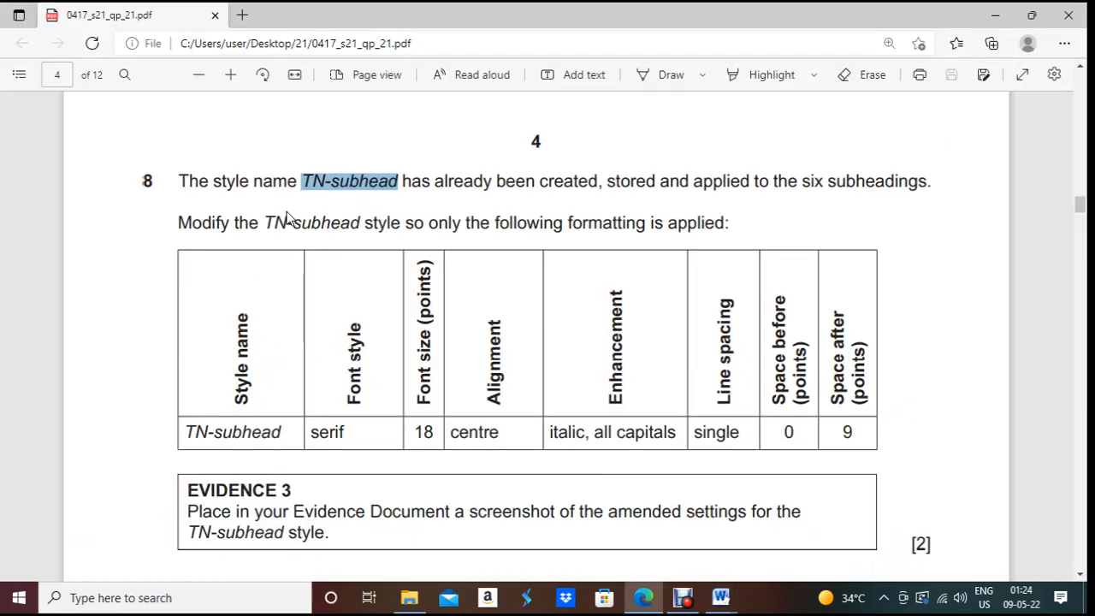
{"action": "key", "text": "alt+Tab"}
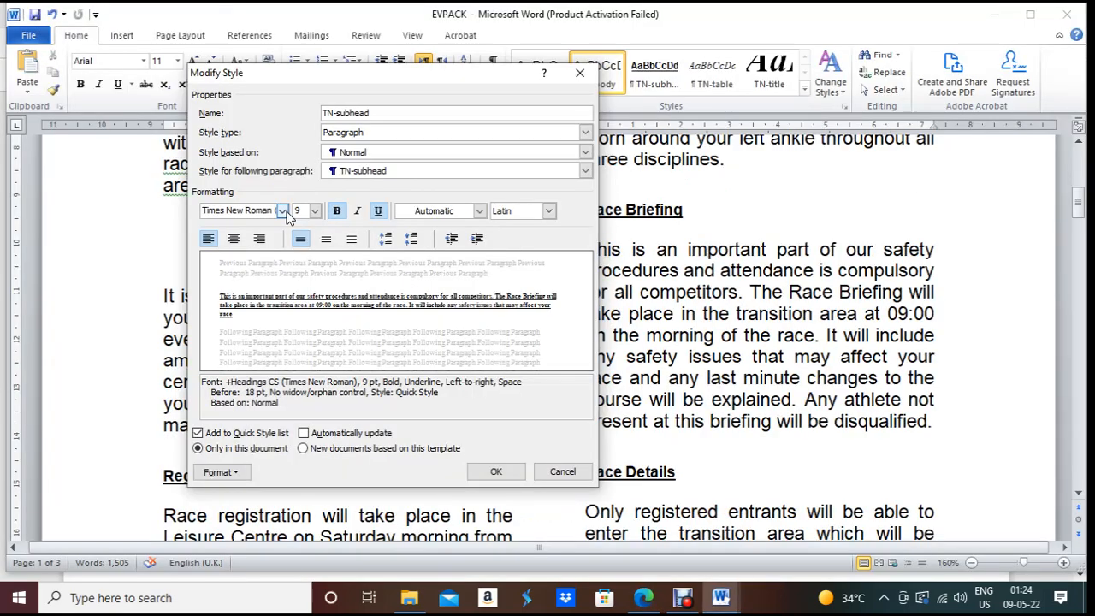
{"action": "key", "text": "alt+Tab"}
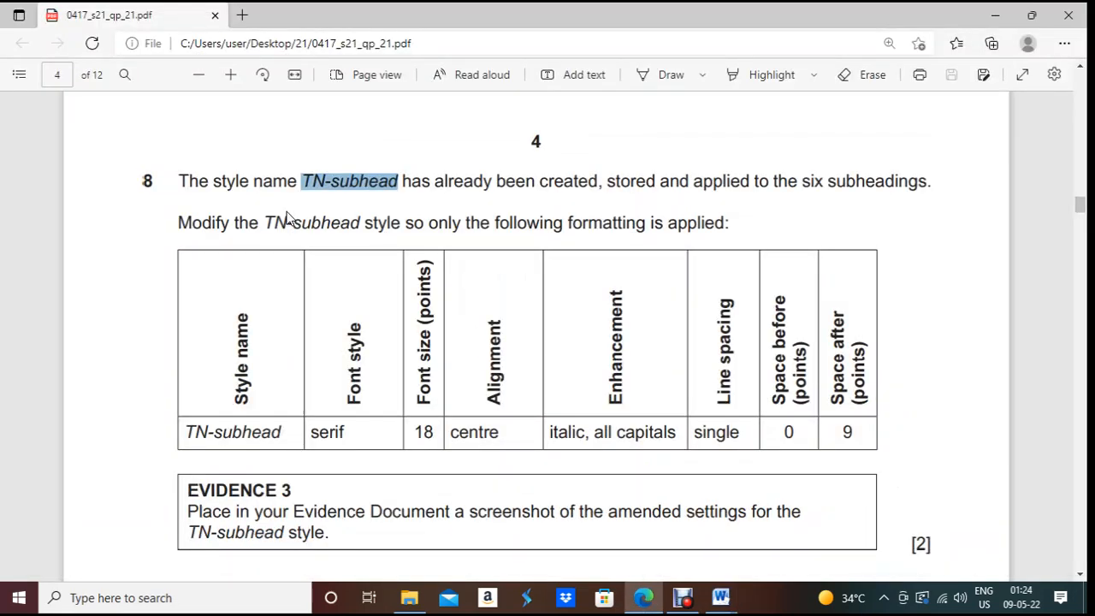
{"action": "key", "text": "alt+Tab"}
Step: Make TN-subhead 18 pt, centred and italic, with bold and underline off
{"action": "left_click", "coordinate": [316, 211]}
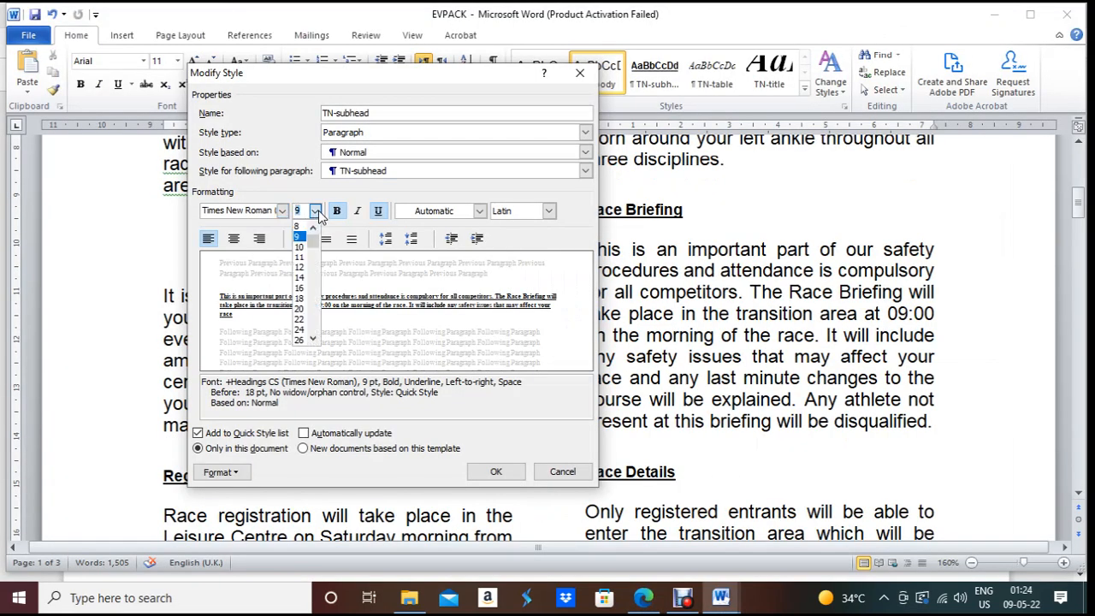
{"action": "left_click", "coordinate": [301, 298]}
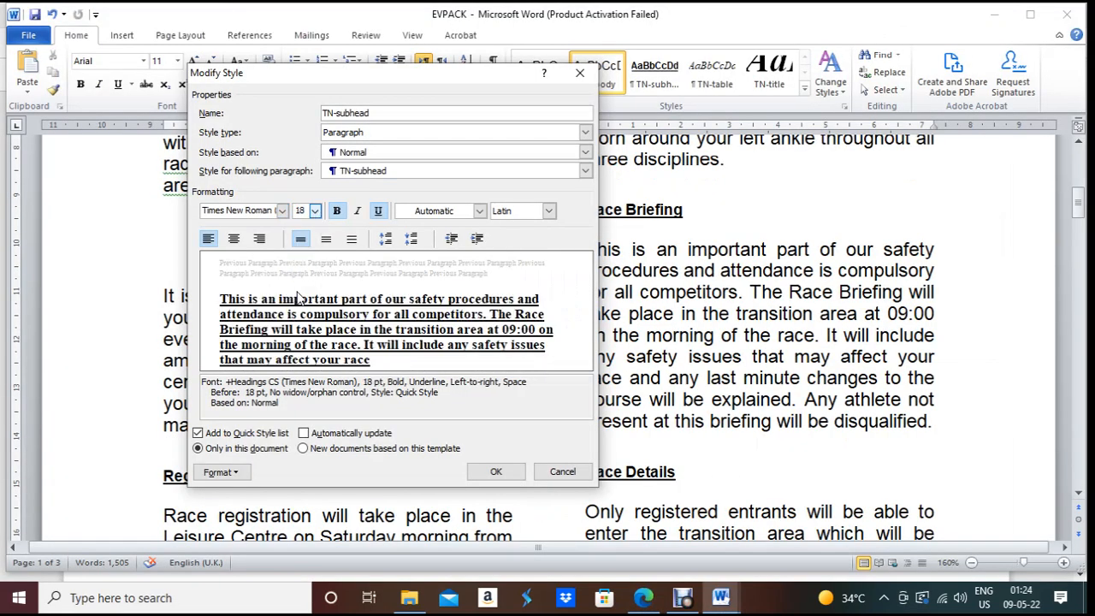
{"action": "left_click", "coordinate": [234, 240]}
{"action": "key", "text": "alt+Tab"}
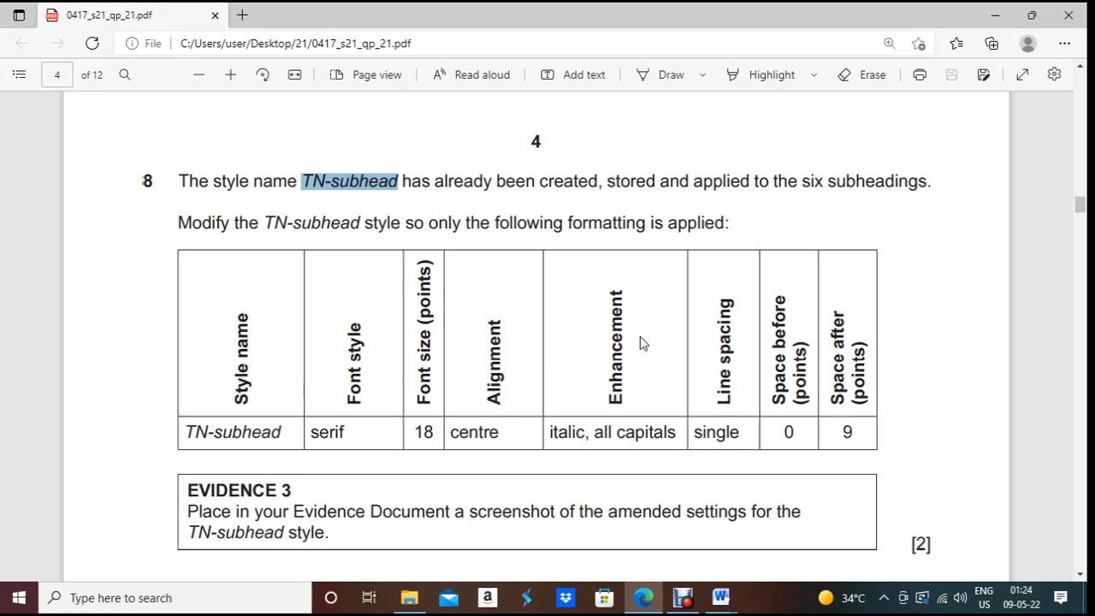
{"action": "key", "text": "alt+Tab"}
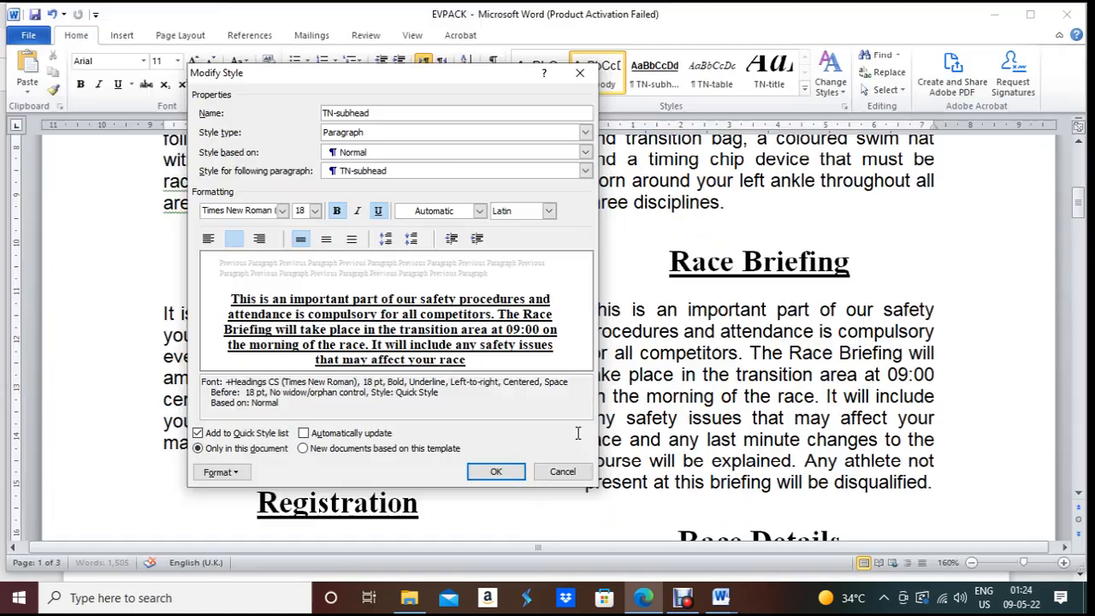
{"action": "left_click", "coordinate": [337, 211]}
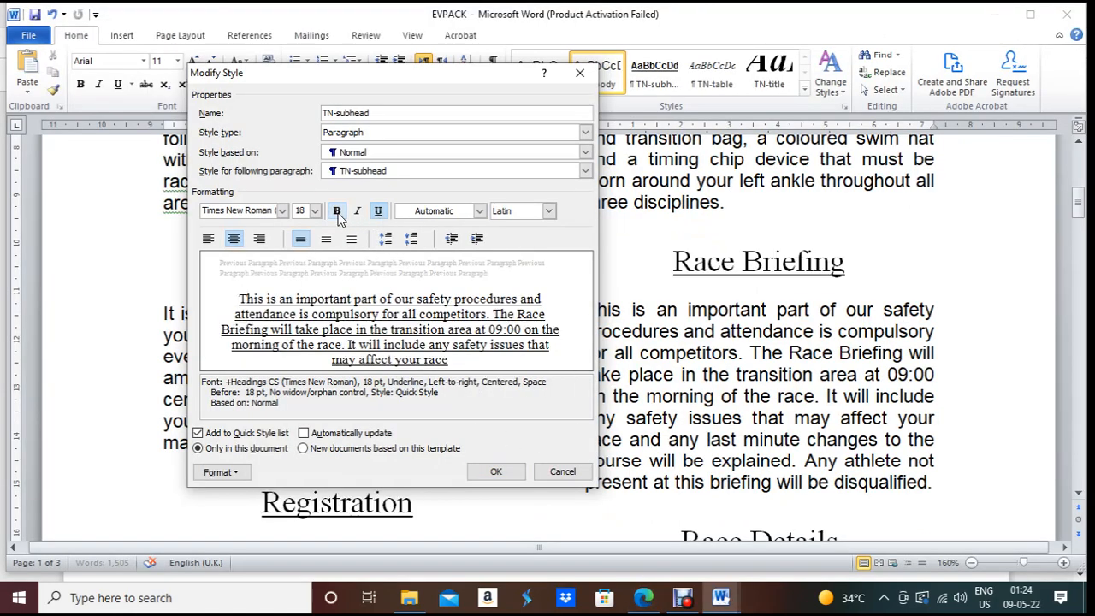
{"action": "left_click", "coordinate": [379, 211]}
{"action": "left_click", "coordinate": [358, 212]}
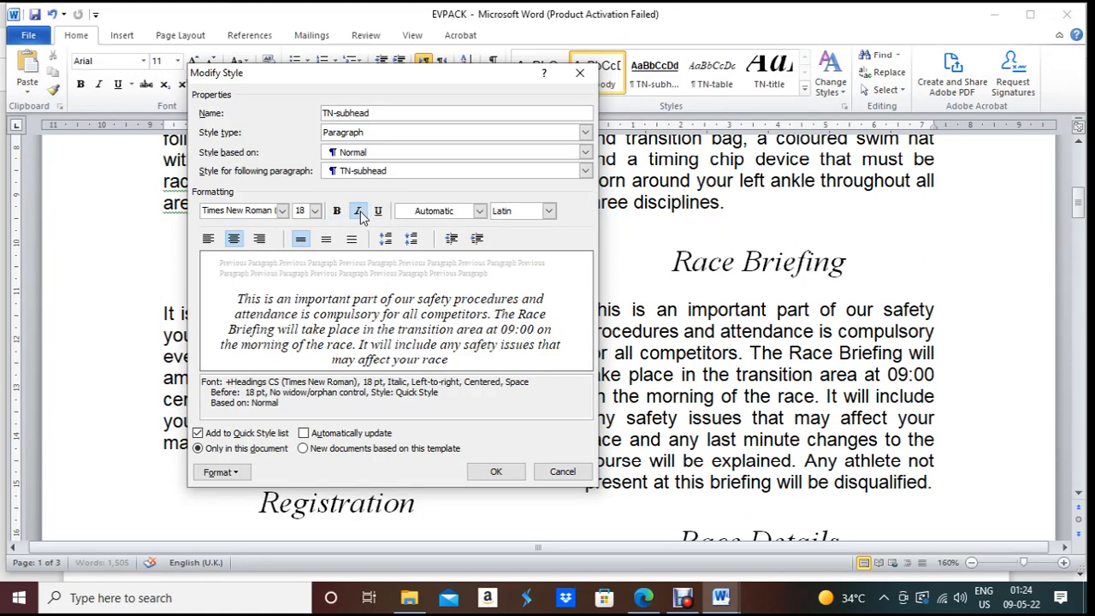
Step: Turn on All caps for TN-subhead in the Font dialog
{"action": "left_click", "coordinate": [243, 480]}
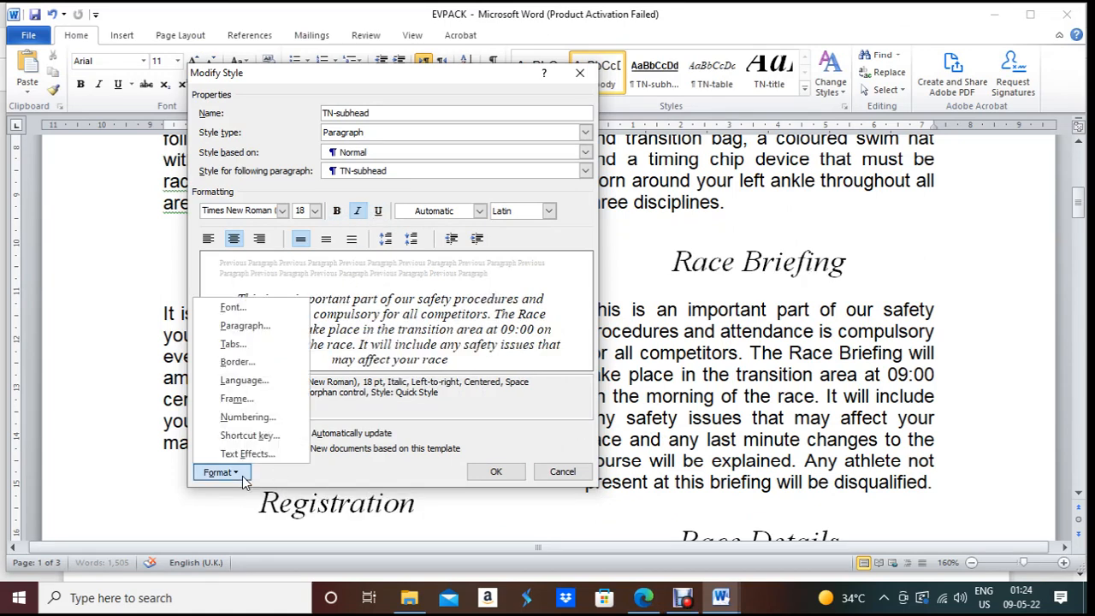
{"action": "left_click", "coordinate": [252, 312]}
{"action": "left_click", "coordinate": [622, 335]}
{"action": "left_click", "coordinate": [650, 486]}
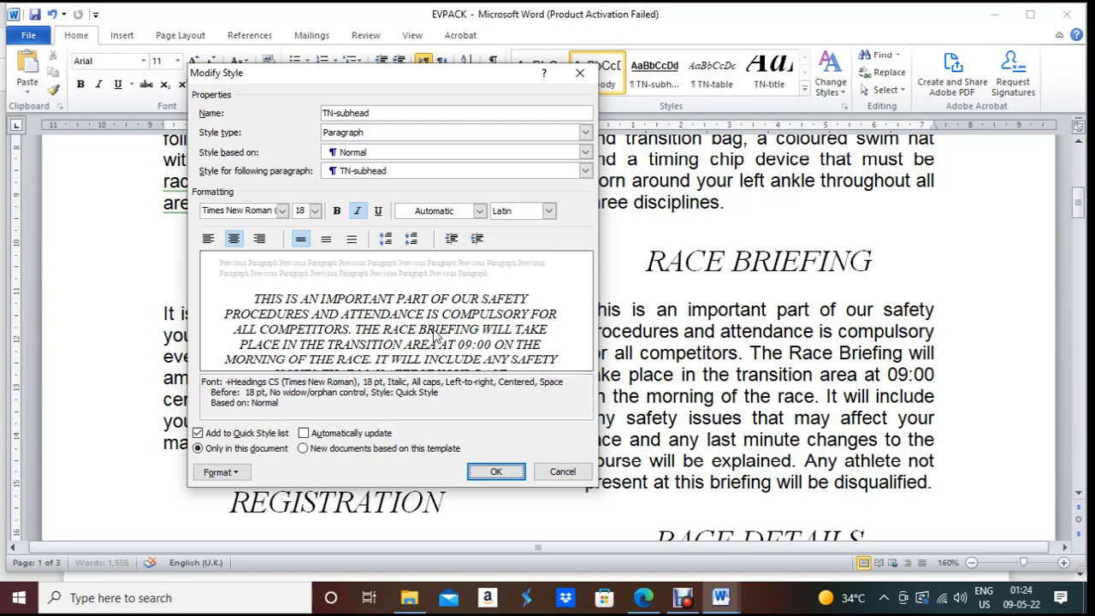
{"action": "key", "text": "alt+Tab"}
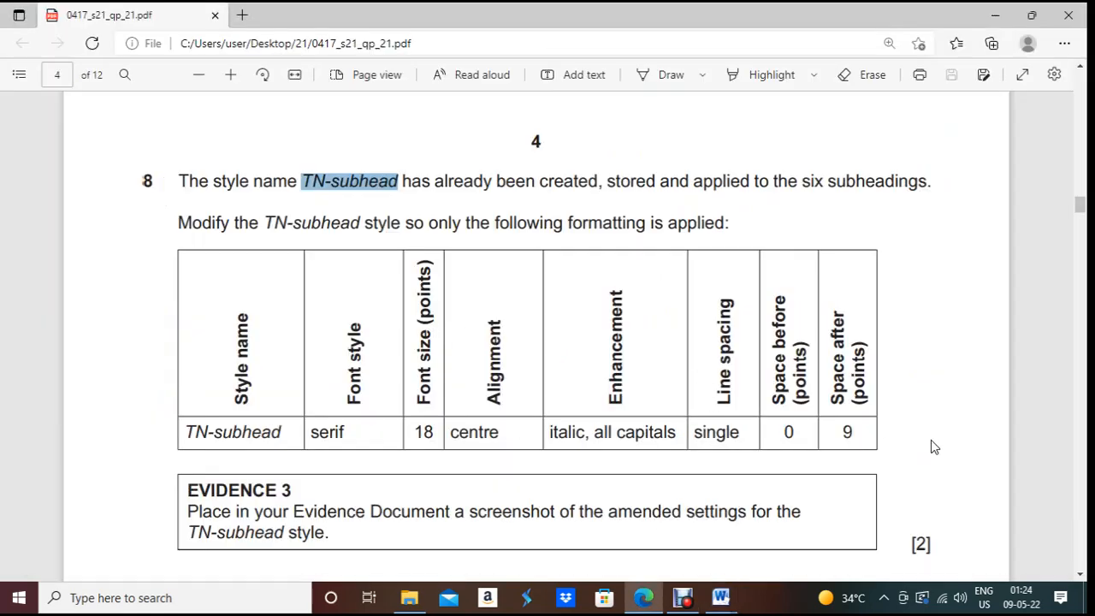
{"action": "key", "text": "alt+Tab"}
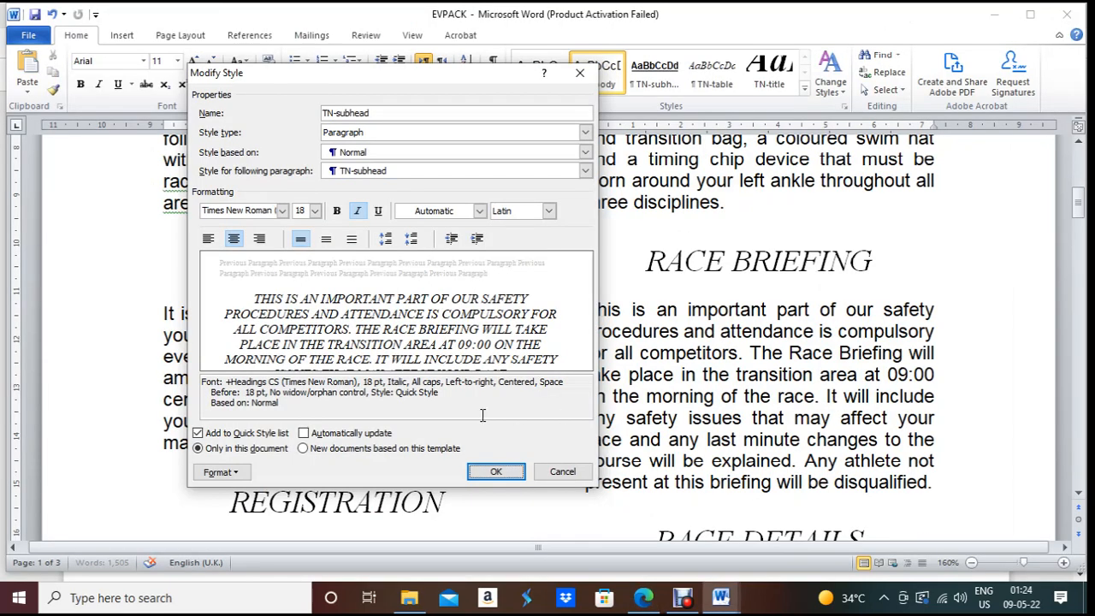
{"action": "left_click", "coordinate": [220, 473]}
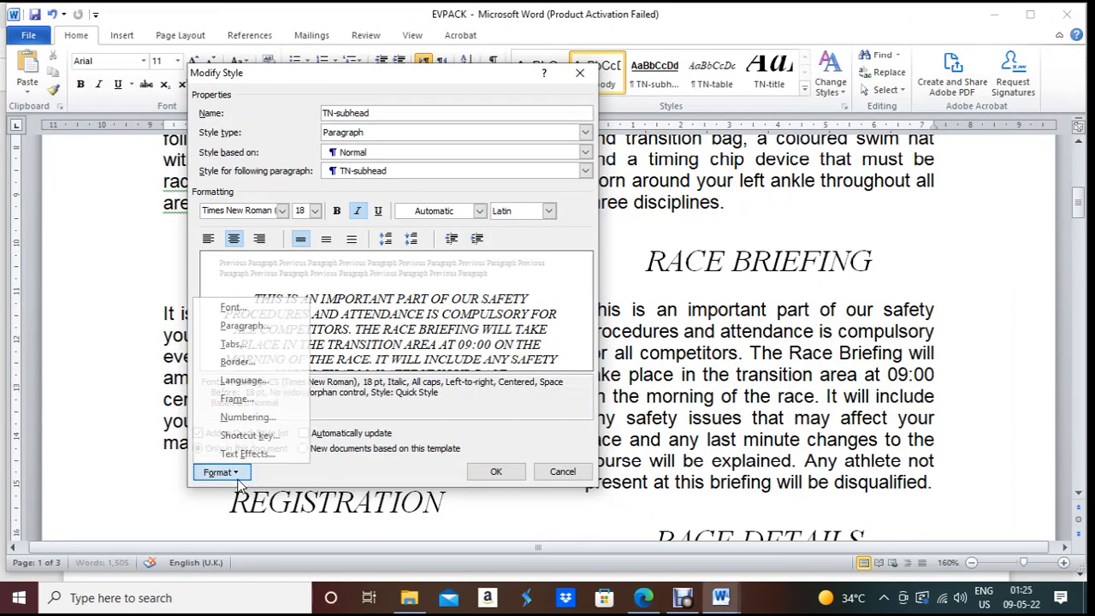
Step: Set TN-subhead's paragraph spacing to 0 pt before and 9 pt after
{"action": "left_click", "coordinate": [244, 325]}
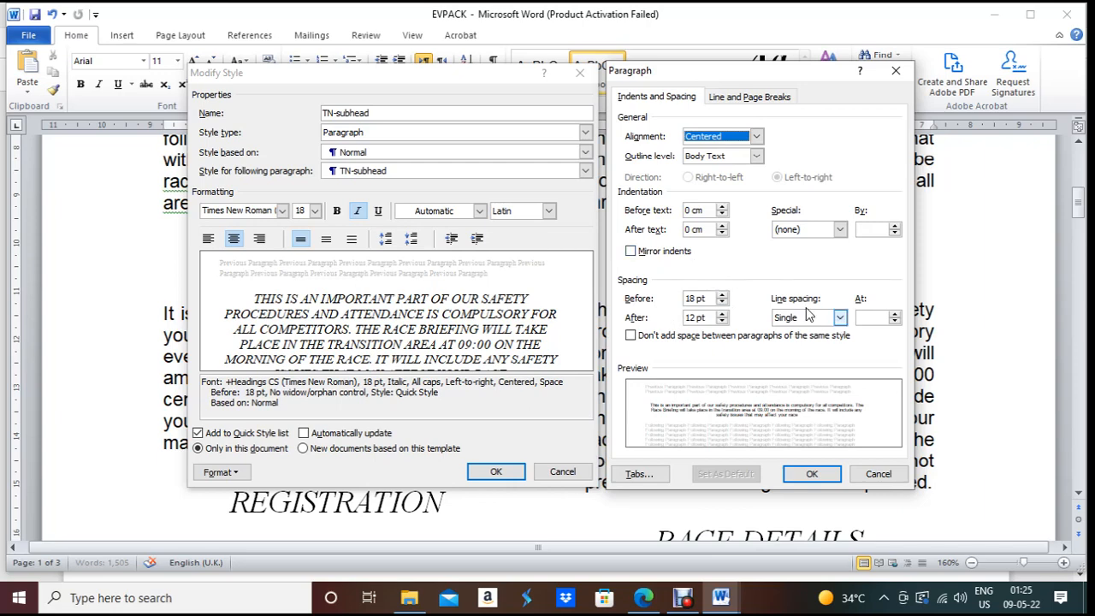
{"action": "left_click", "coordinate": [692, 296]}
{"action": "type", "text": "0"}
{"action": "left_click", "coordinate": [689, 316]}
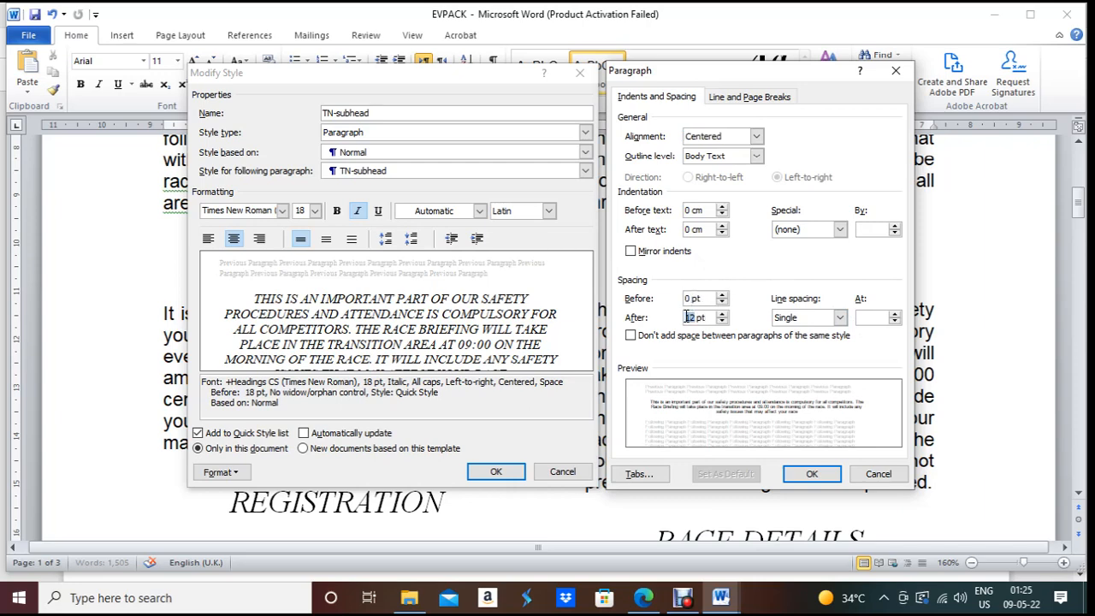
{"action": "left_click", "coordinate": [813, 475]}
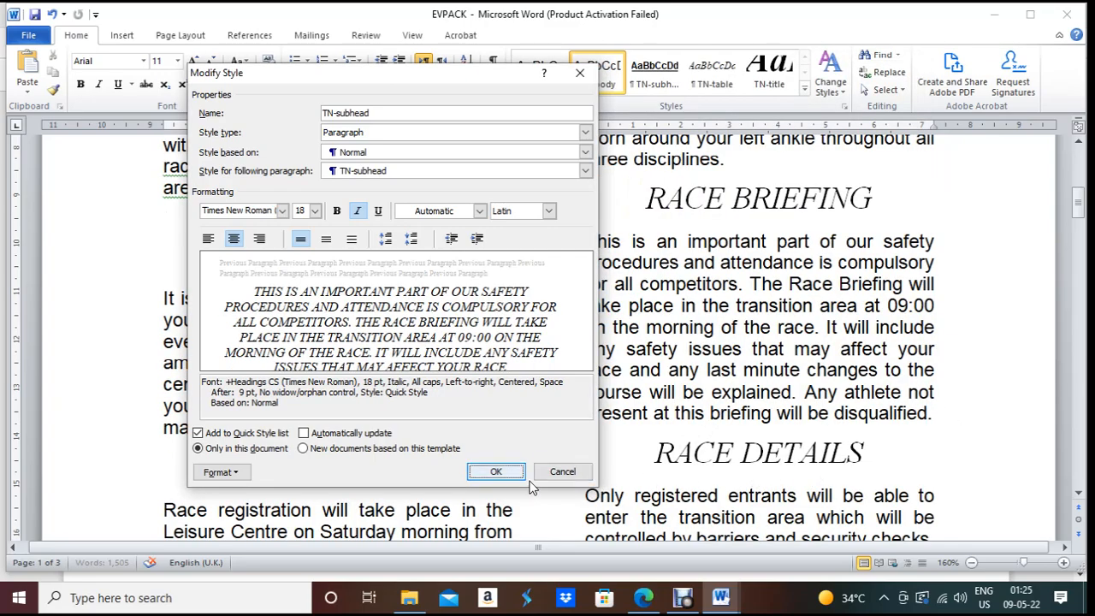
Step: Save the amended TN-subhead style, review the document, then read question 9 in the exam paper
{"action": "left_click", "coordinate": [492, 471]}
{"action": "scroll", "coordinate": [520, 460], "scroll_direction": "up", "scroll_amount": 8}
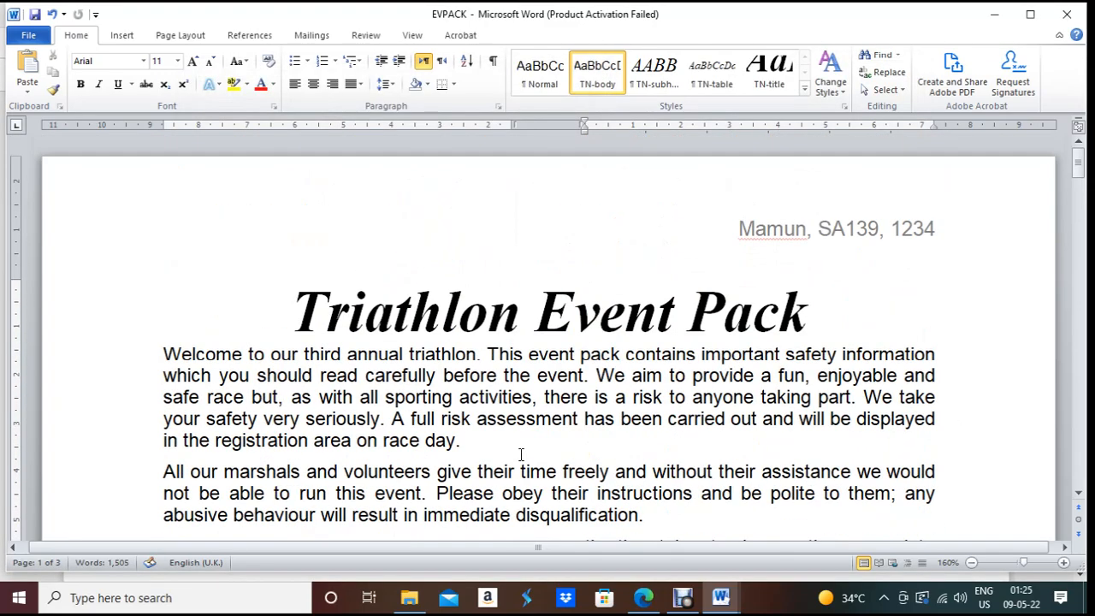
{"action": "scroll", "coordinate": [520, 454], "scroll_direction": "down", "scroll_amount": 3}
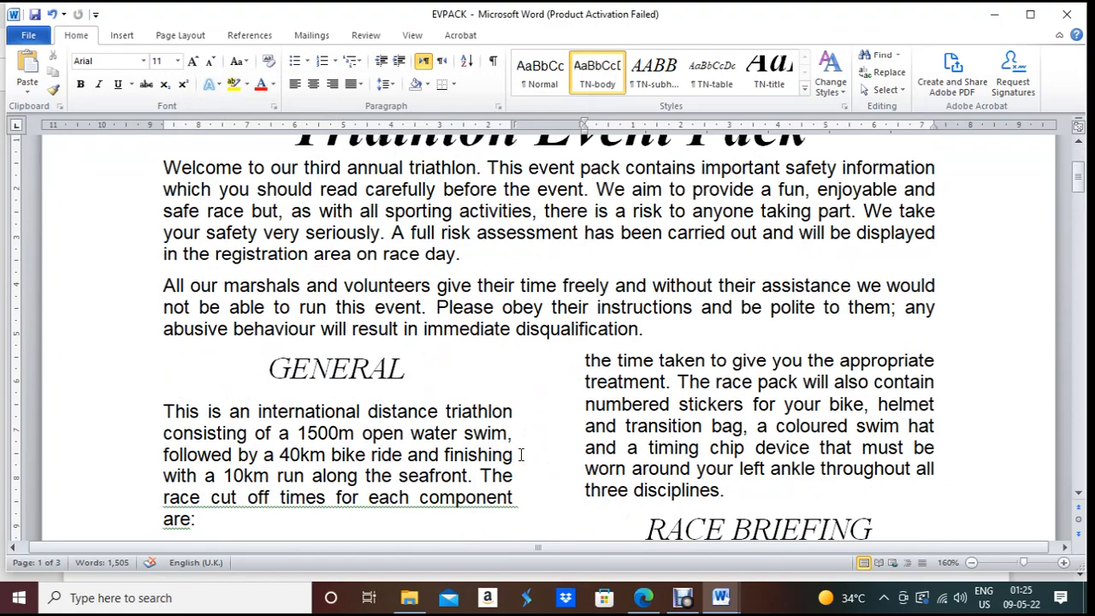
{"action": "scroll", "coordinate": [520, 454], "scroll_direction": "down", "scroll_amount": 6}
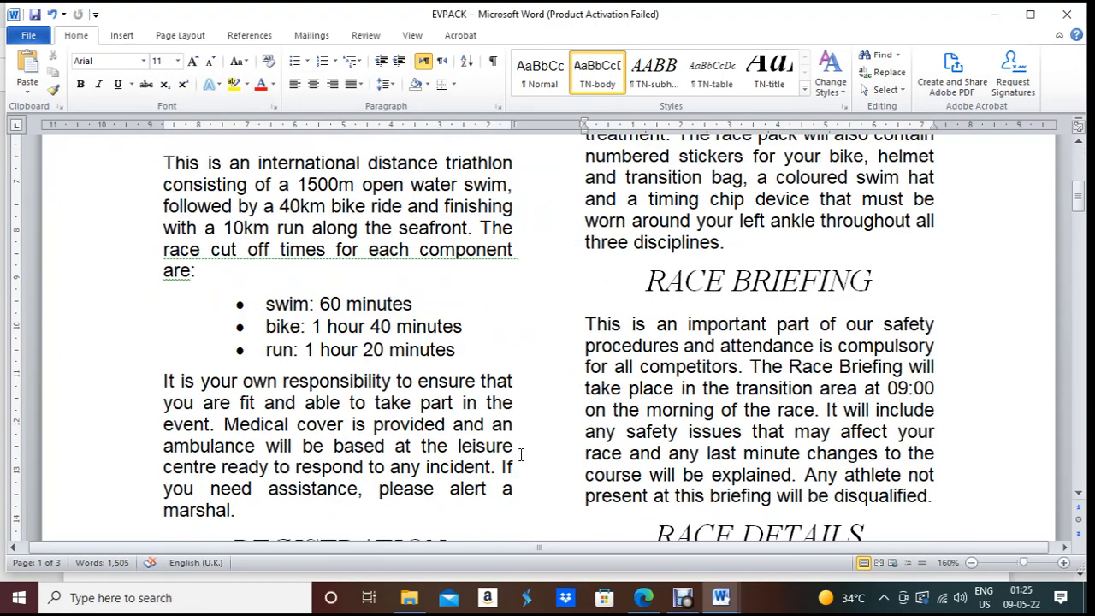
{"action": "scroll", "coordinate": [521, 454], "scroll_direction": "down", "scroll_amount": 10}
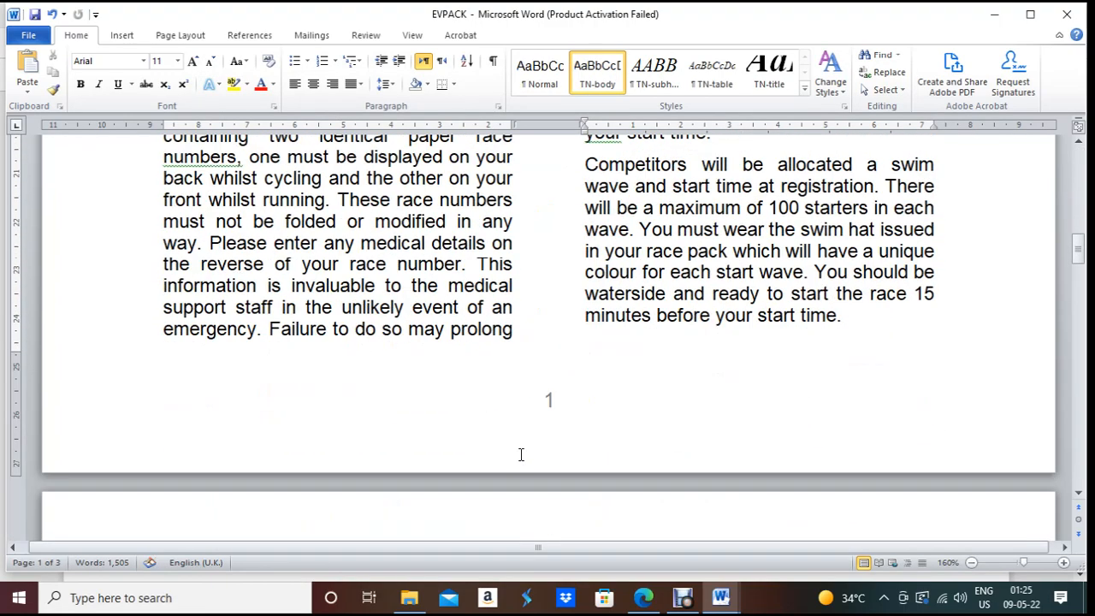
{"action": "key", "text": "alt+Tab"}
{"action": "scroll", "coordinate": [533, 442], "scroll_direction": "down", "scroll_amount": 5}
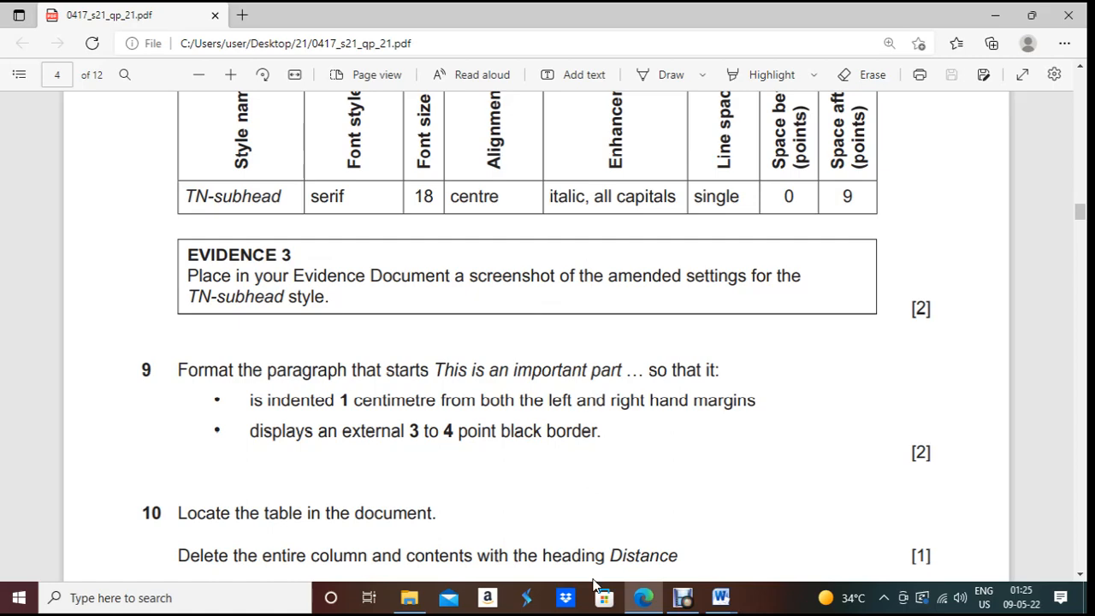
{"action": "left_click", "coordinate": [654, 607]}
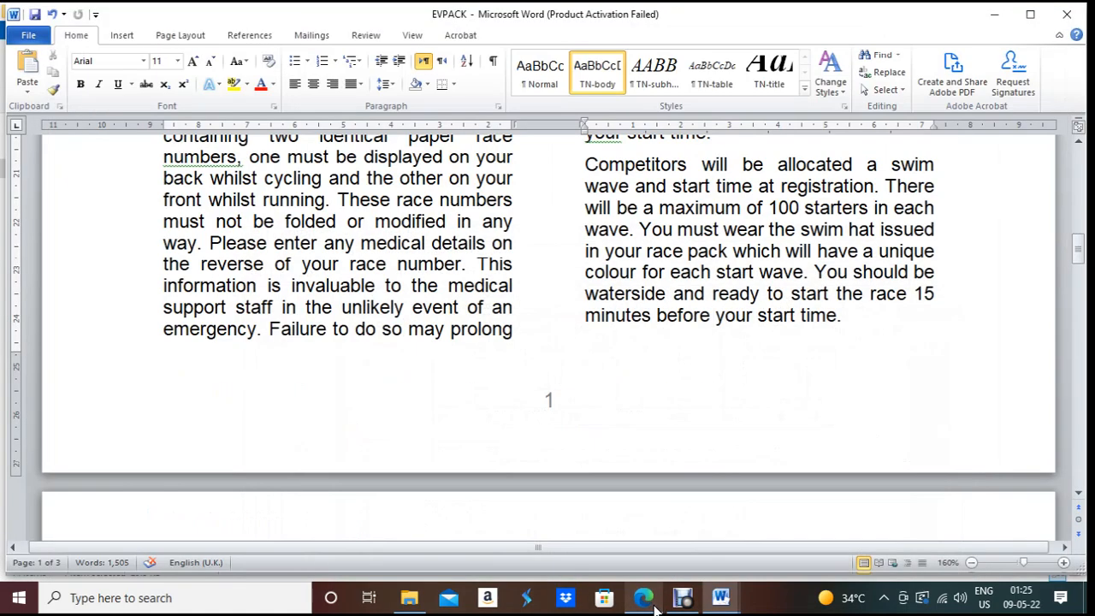
{"action": "right_click", "coordinate": [677, 80]}
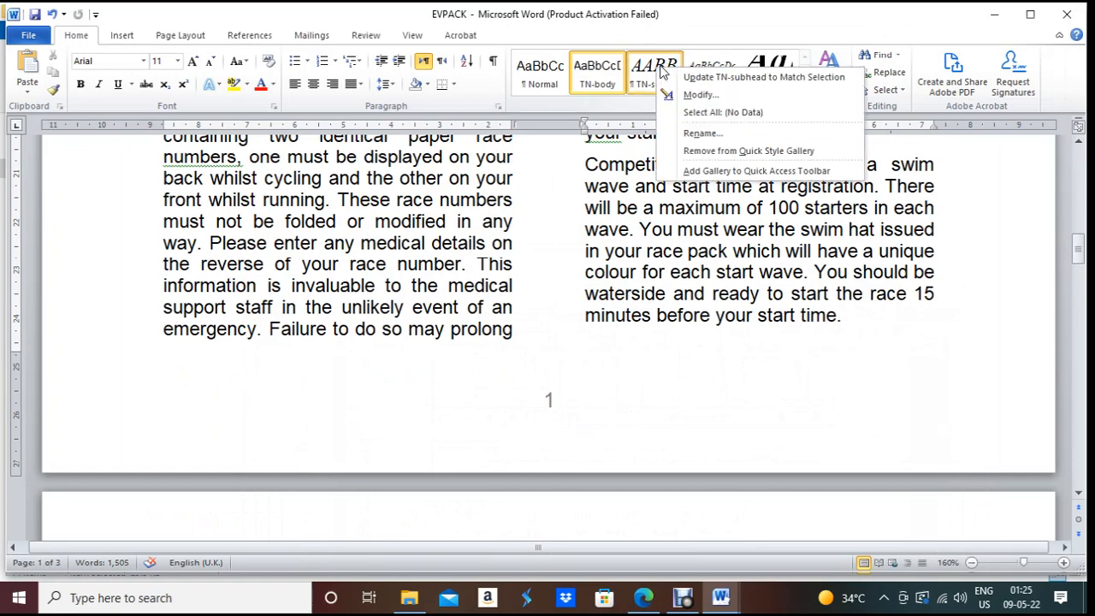
{"action": "left_click", "coordinate": [700, 94]}
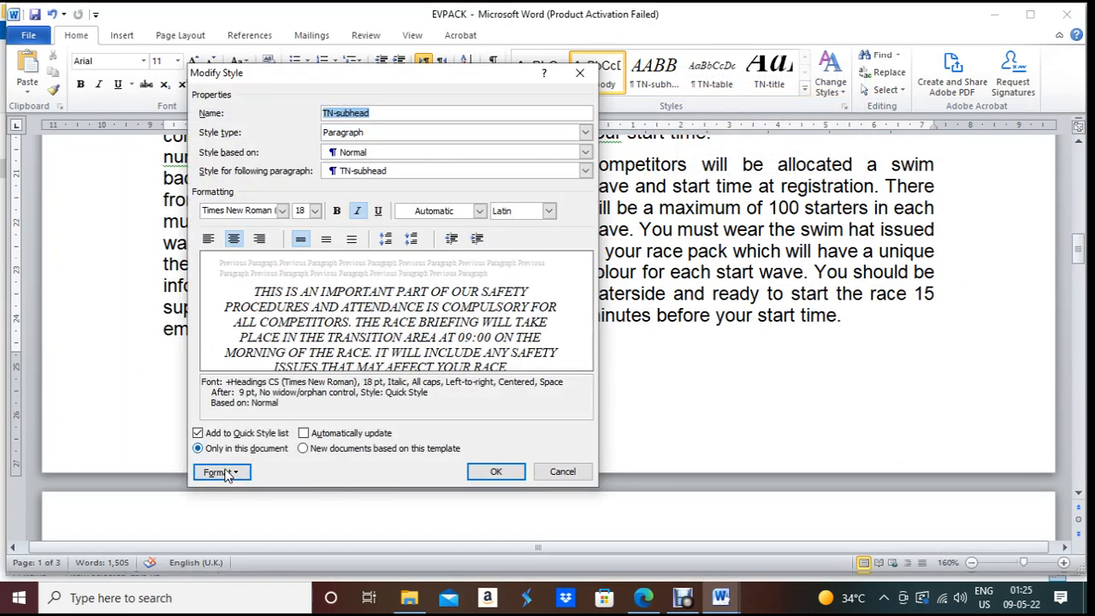
{"action": "left_click", "coordinate": [220, 473]}
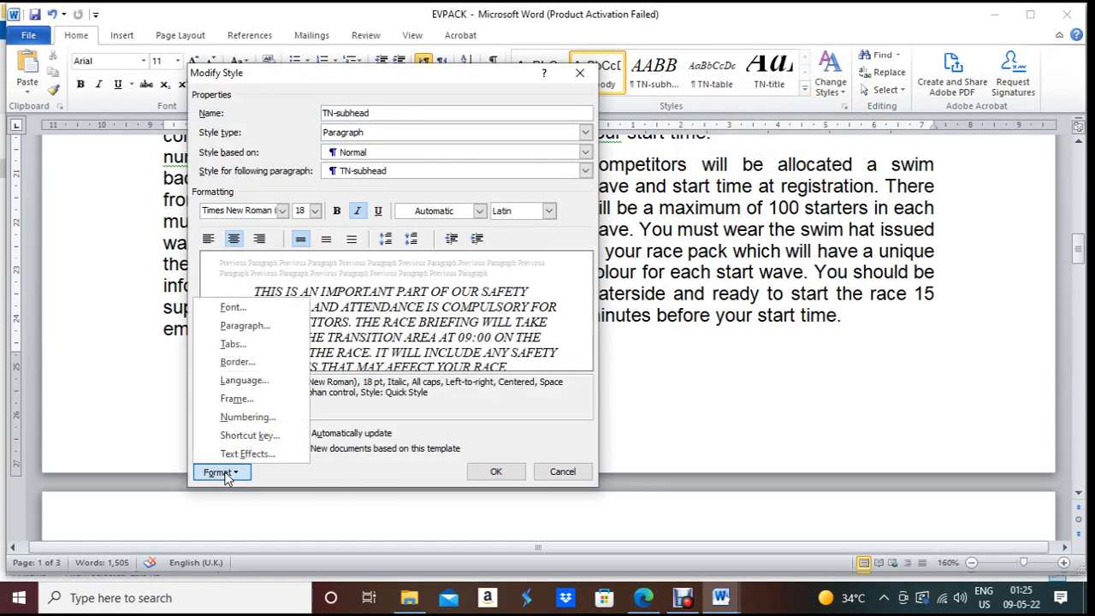
{"action": "left_click", "coordinate": [249, 310]}
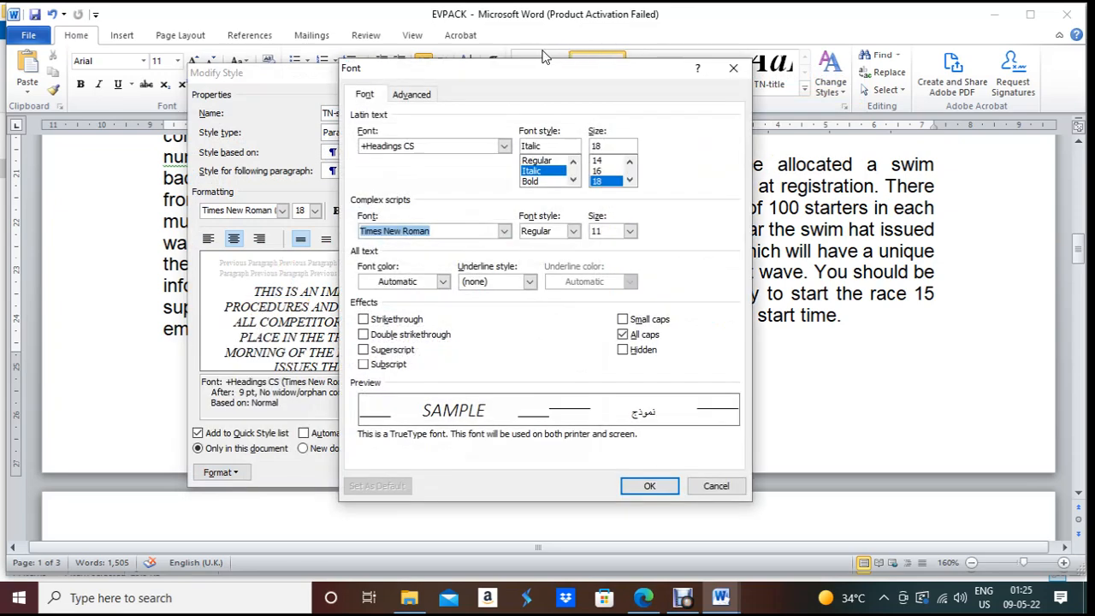
{"action": "left_click_drag", "start_coordinate": [521, 66], "coordinate": [780, 67]}
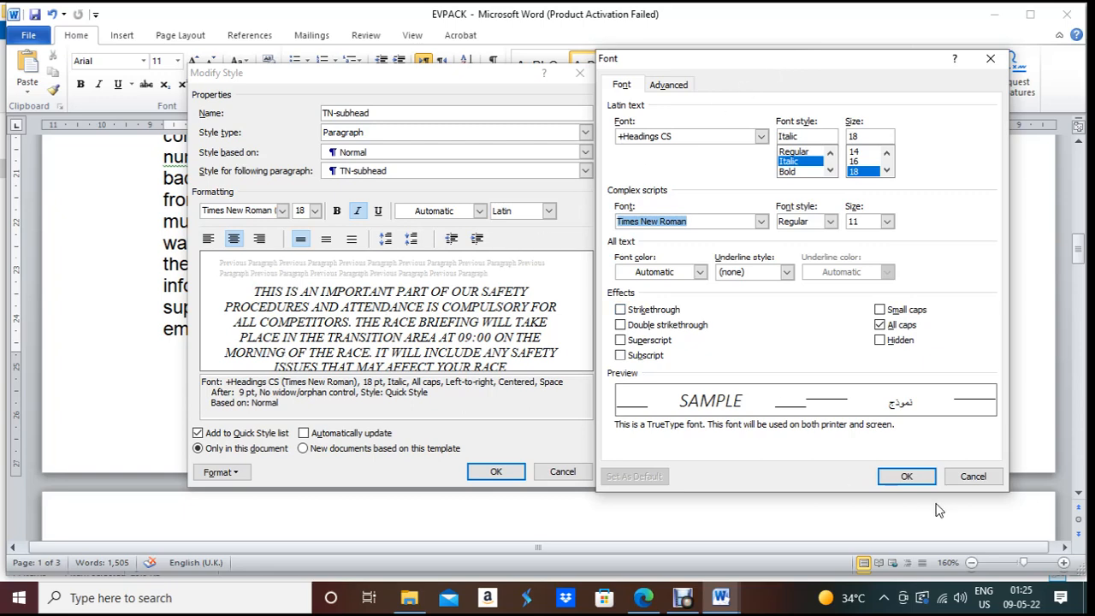
{"action": "left_click", "coordinate": [973, 475]}
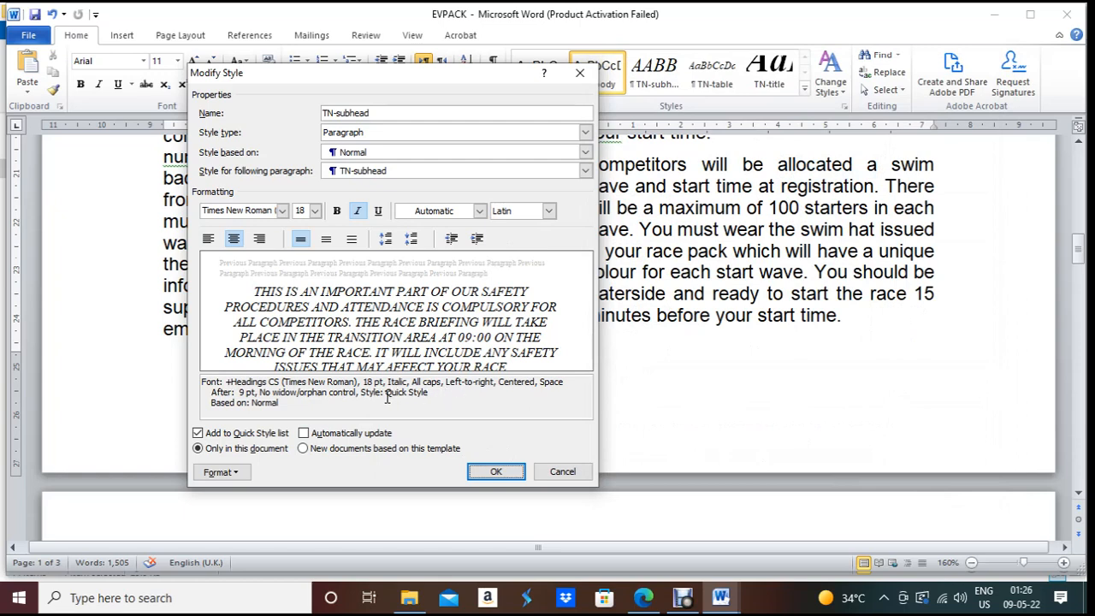
{"action": "left_click", "coordinate": [217, 471]}
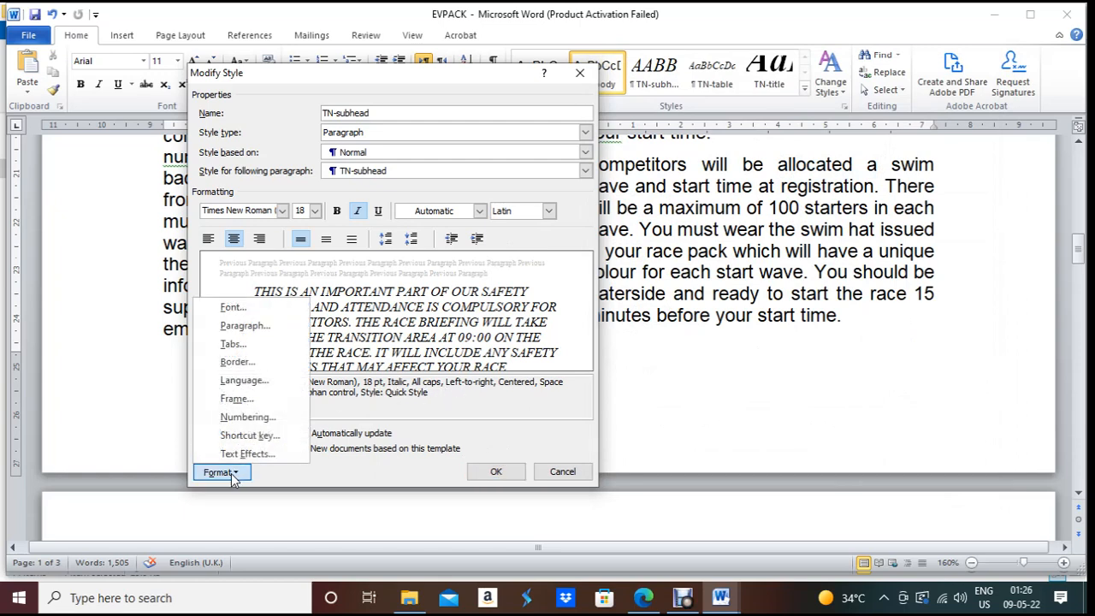
{"action": "left_click", "coordinate": [244, 326]}
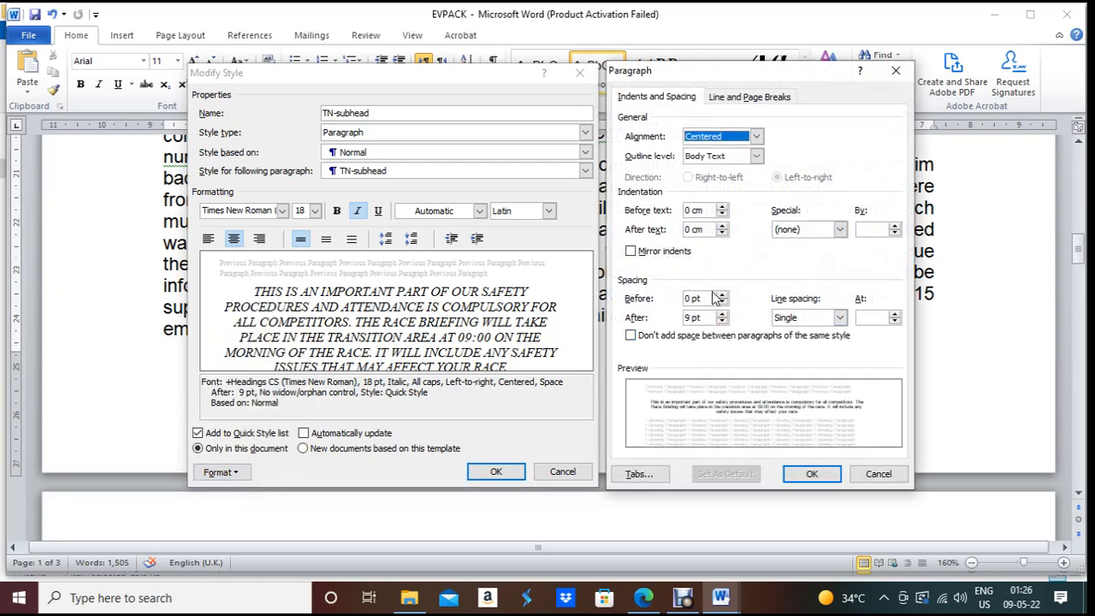
{"action": "left_click", "coordinate": [725, 596]}
{"action": "left_click", "coordinate": [663, 549]}
{"action": "left_click", "coordinate": [829, 478]}
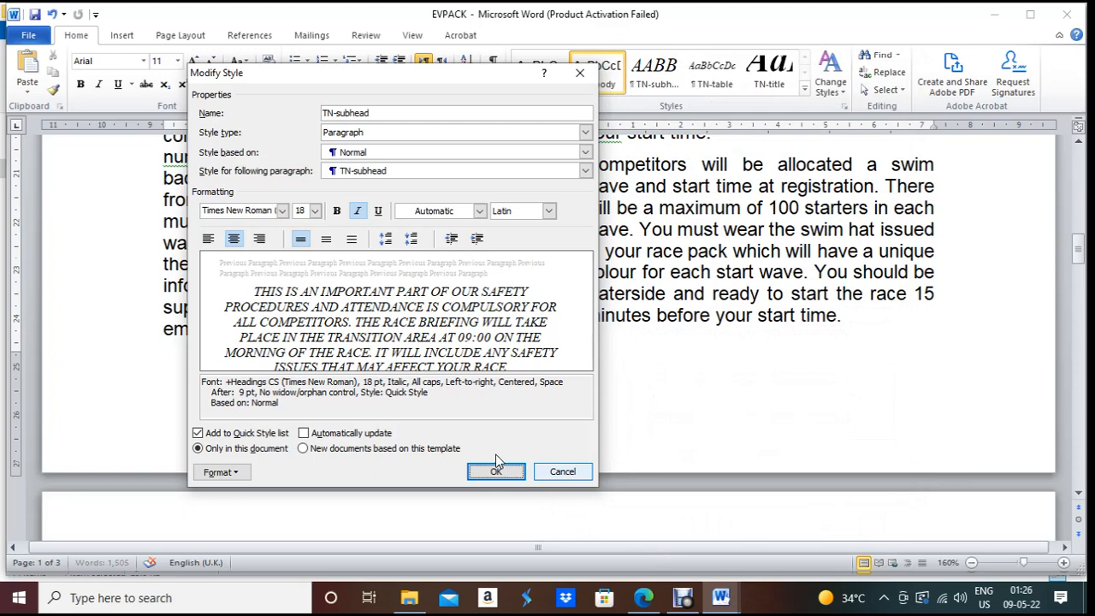
{"action": "left_click", "coordinate": [501, 472]}
Step: Paste the style-settings screenshot under Step 8 - EVIDENCE 3 in J2121EVIDENCE1234 and select it
{"action": "left_click", "coordinate": [721, 597]}
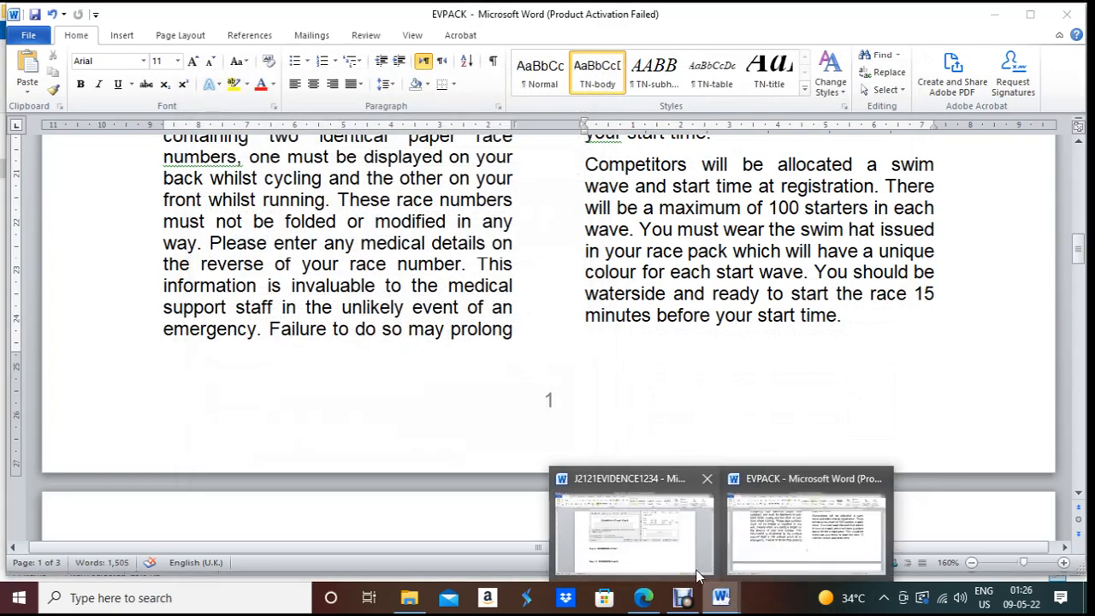
{"action": "left_click", "coordinate": [699, 565]}
{"action": "left_click", "coordinate": [398, 446]}
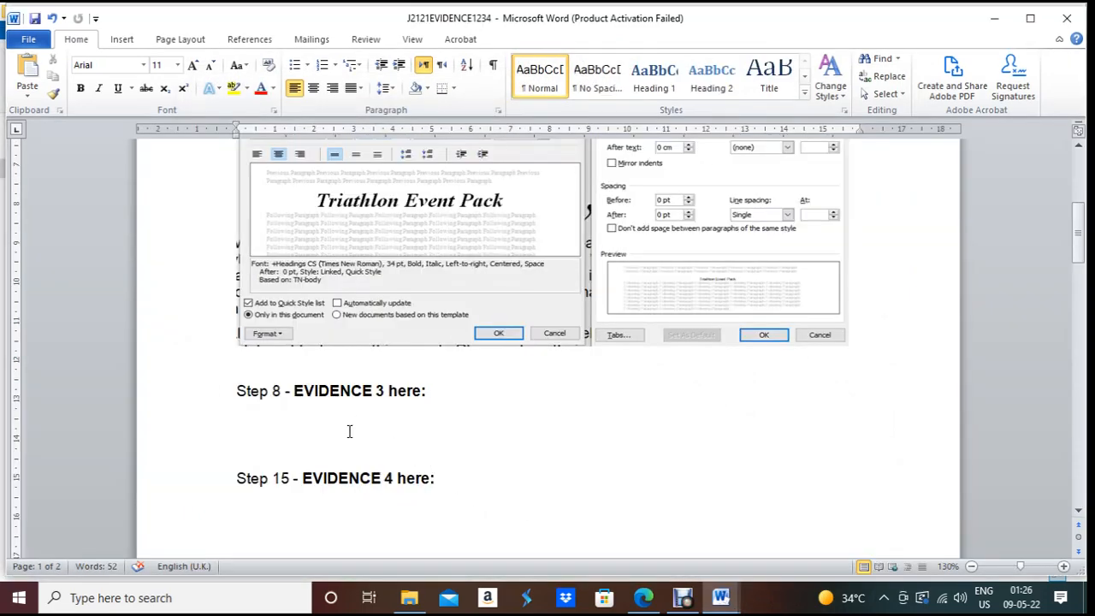
{"action": "key", "text": "ctrl+v"}
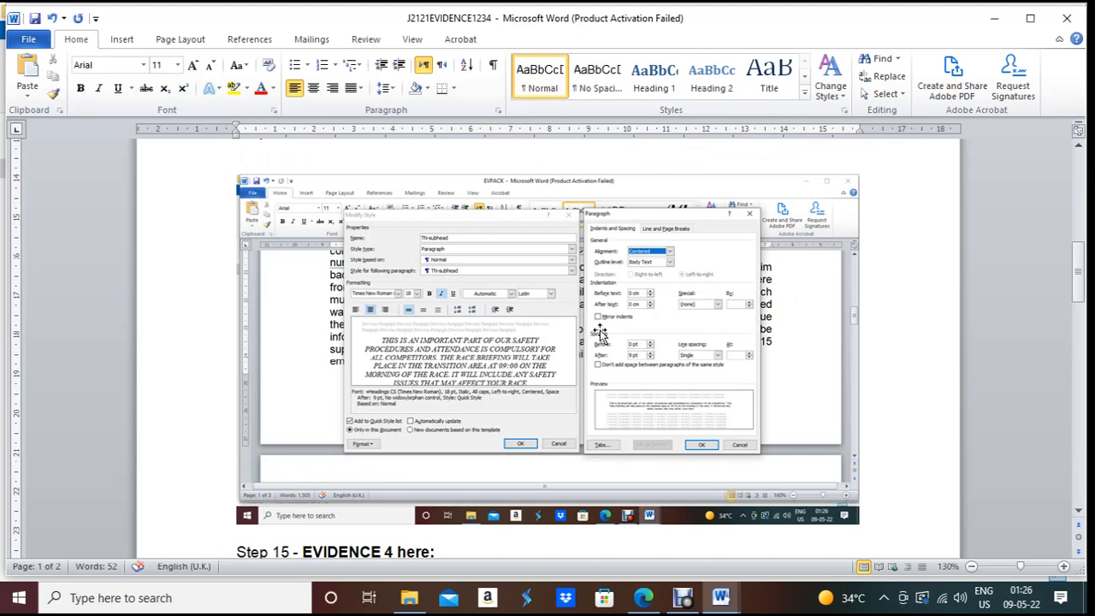
{"action": "left_click", "coordinate": [679, 352]}
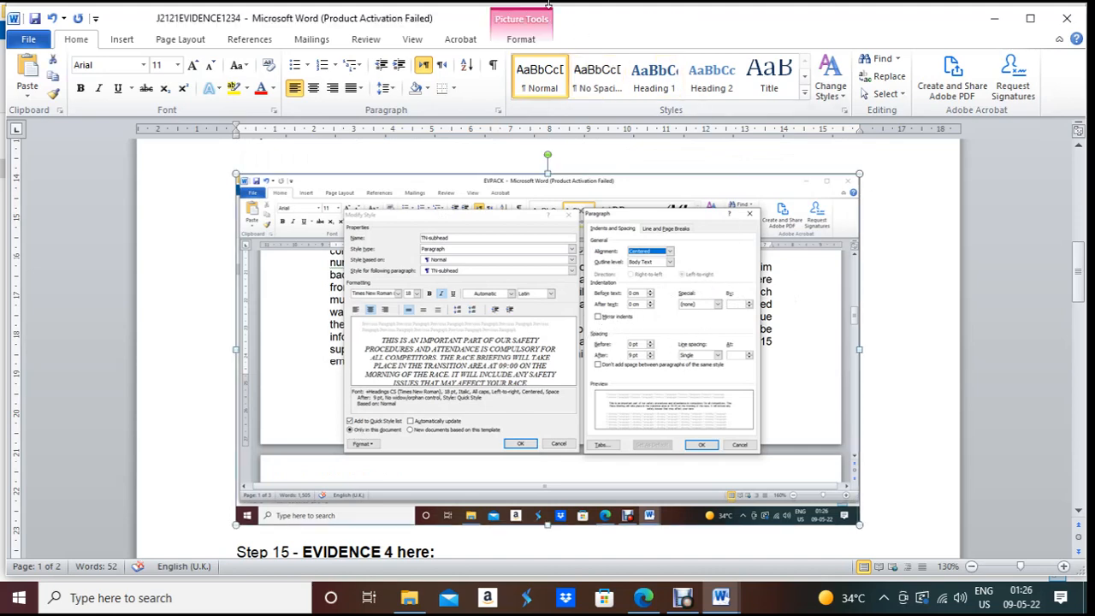
{"action": "left_click", "coordinate": [521, 38]}
Step: Crop the screenshot down to just the Modify Style and Paragraph dialogs
{"action": "left_click", "coordinate": [917, 68]}
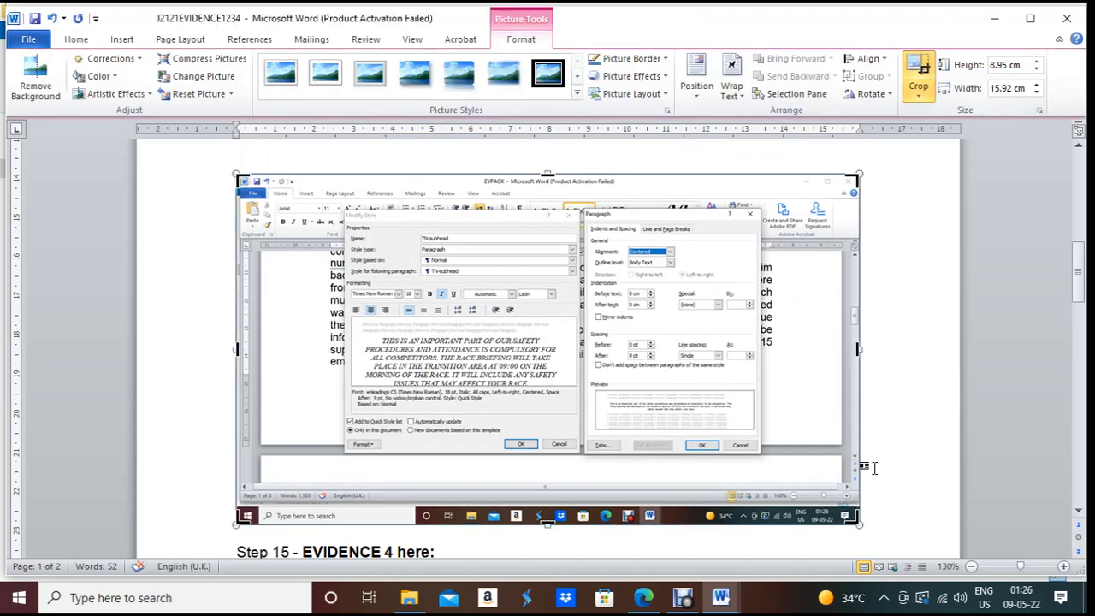
{"action": "left_click_drag", "start_coordinate": [855, 520], "coordinate": [761, 453]}
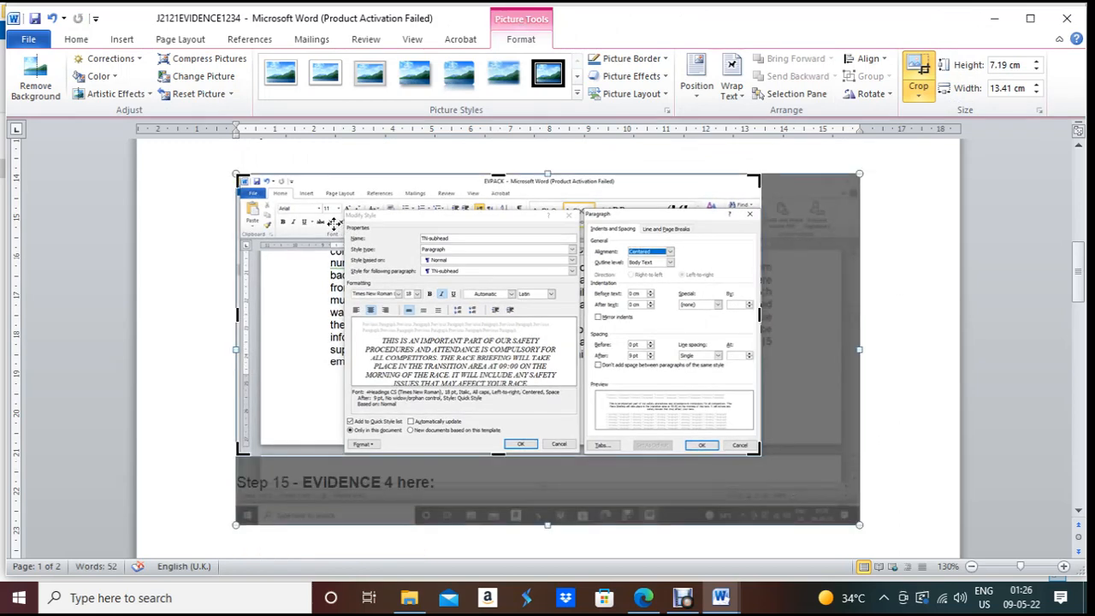
{"action": "left_click_drag", "start_coordinate": [239, 178], "coordinate": [346, 208]}
{"action": "left_click", "coordinate": [812, 269]}
Step: Enlarge the cropped screenshot to 15.28 cm wide by 8.68 cm tall
{"action": "left_click", "coordinate": [444, 314]}
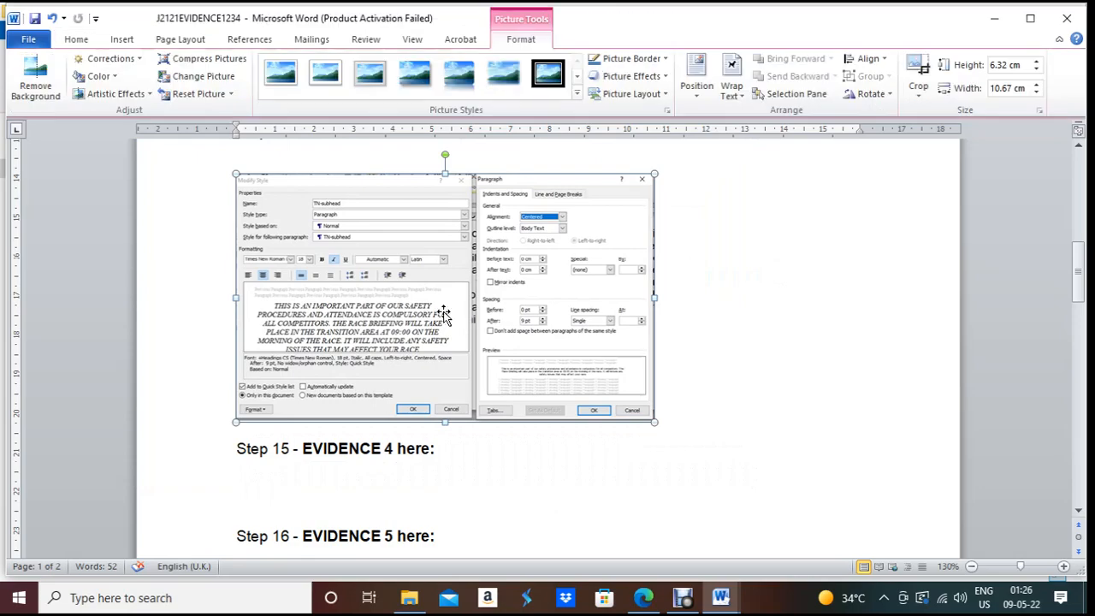
{"action": "scroll", "coordinate": [591, 291], "scroll_direction": "up", "scroll_amount": 3}
{"action": "left_click_drag", "start_coordinate": [659, 501], "coordinate": [837, 497]}
{"action": "scroll", "coordinate": [616, 466], "scroll_direction": "down", "scroll_amount": 3}
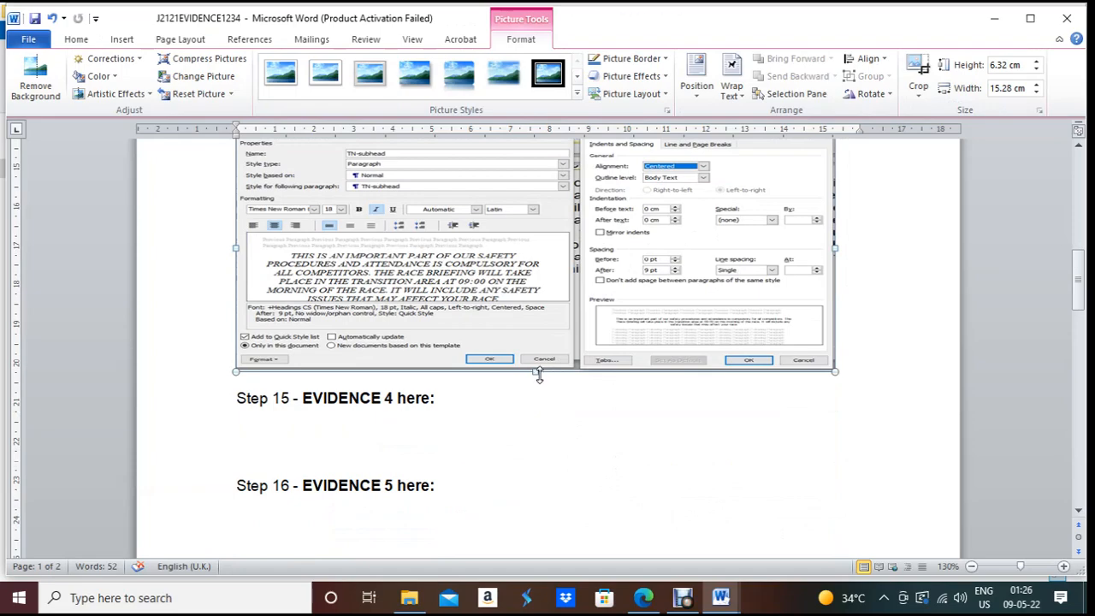
{"action": "left_click_drag", "start_coordinate": [538, 374], "coordinate": [536, 438]}
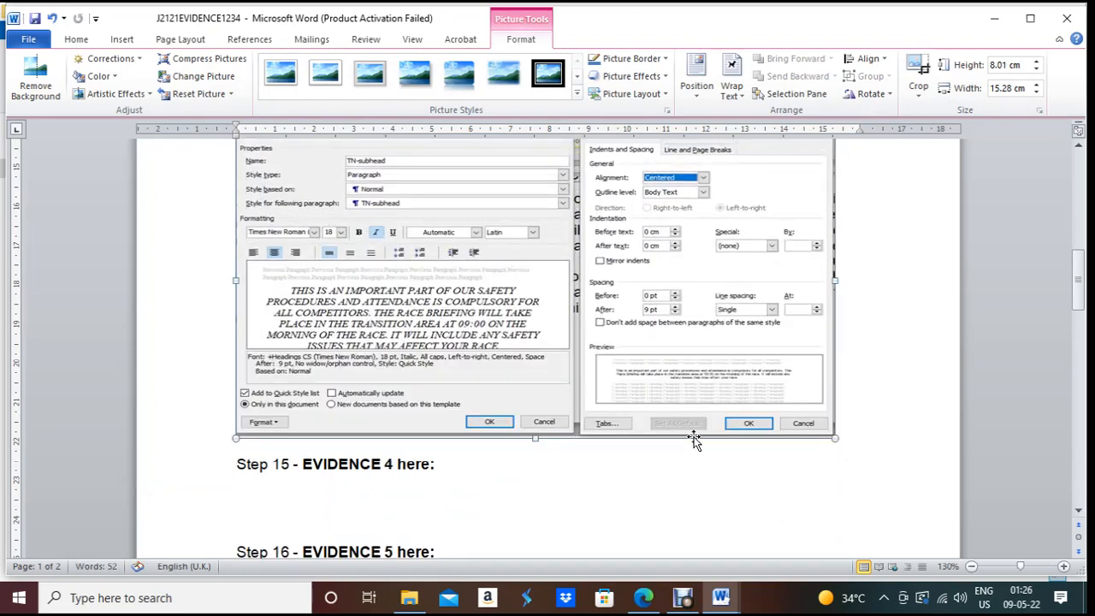
{"action": "scroll", "coordinate": [849, 430], "scroll_direction": "down", "scroll_amount": 3}
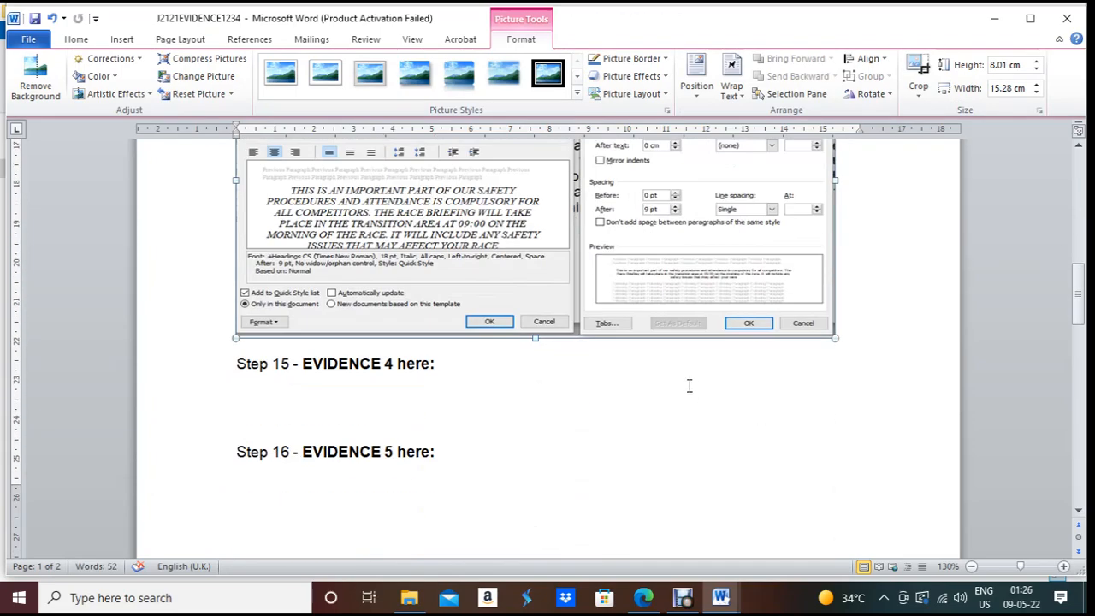
{"action": "left_click_drag", "start_coordinate": [536, 339], "coordinate": [537, 363]}
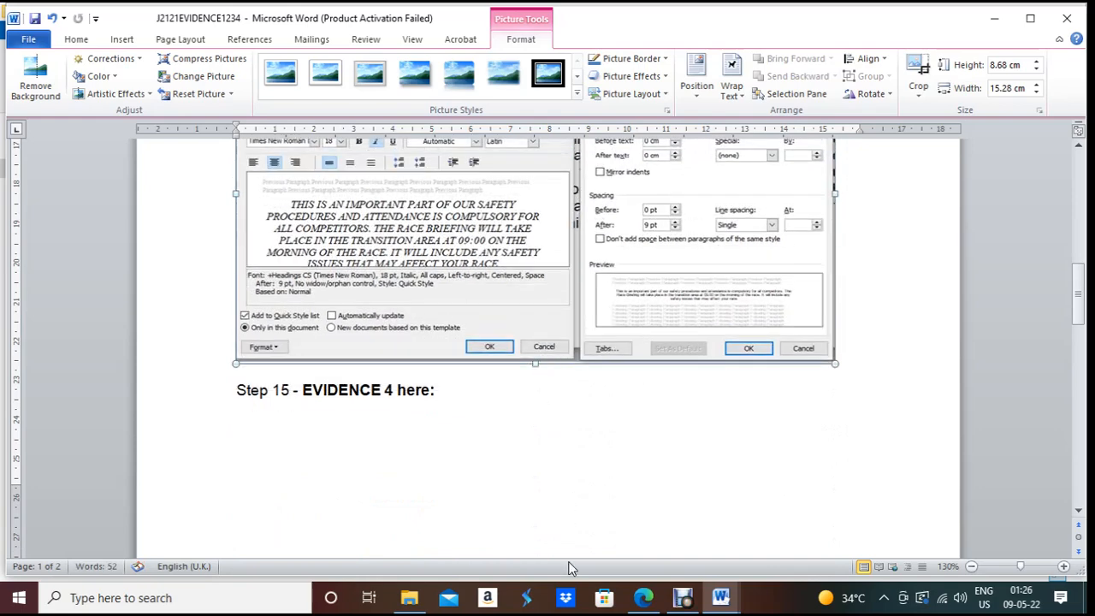
{"action": "left_click", "coordinate": [642, 599]}
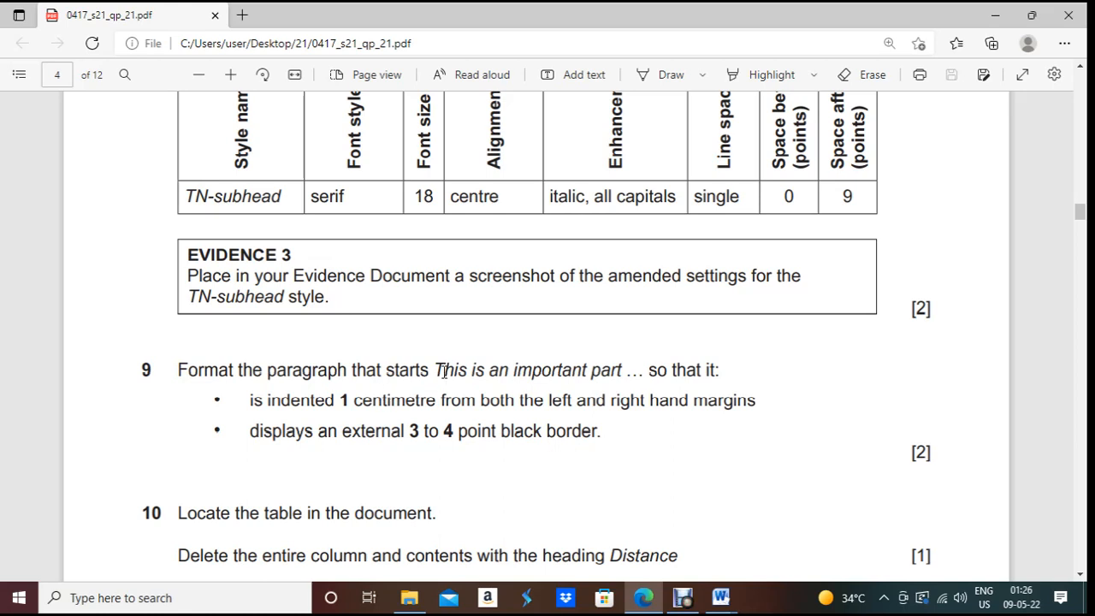
Step: Select the phrase 'This is an important part' from question 9 in the exam paper
{"action": "left_click_drag", "start_coordinate": [443, 369], "coordinate": [626, 377]}
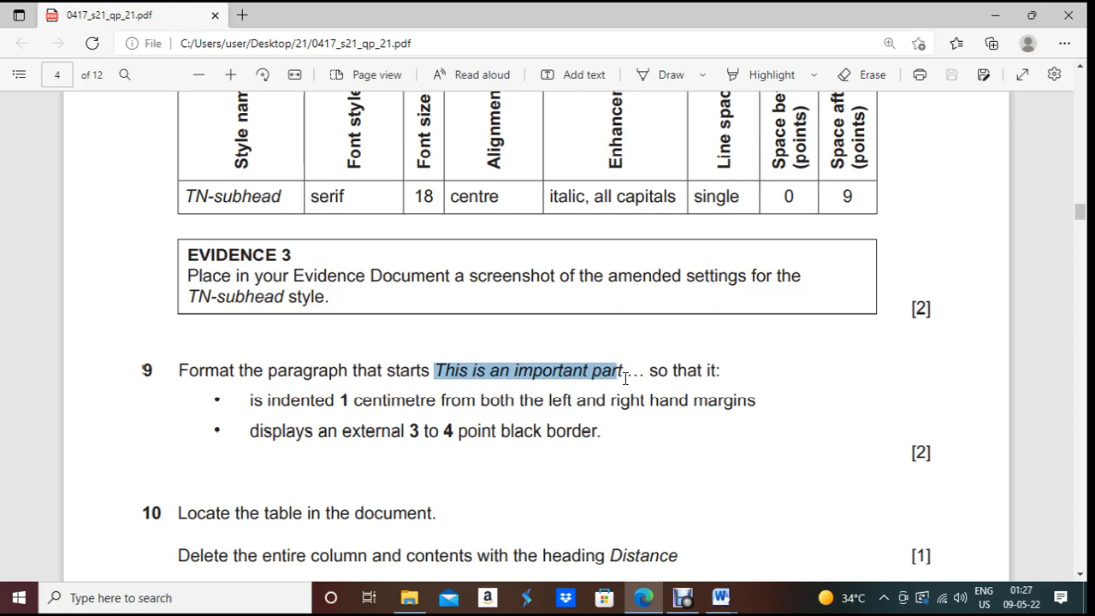
{"action": "left_click_drag", "start_coordinate": [626, 377], "coordinate": [627, 378]}
{"action": "key", "text": "ctrl+c"}
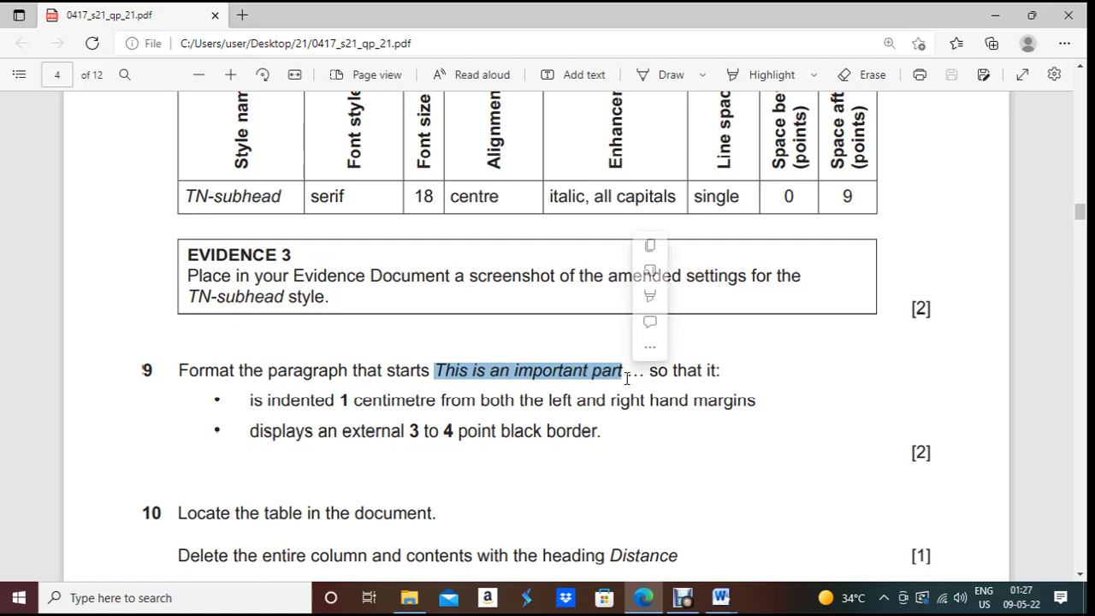
{"action": "key", "text": "alt+Tab"}
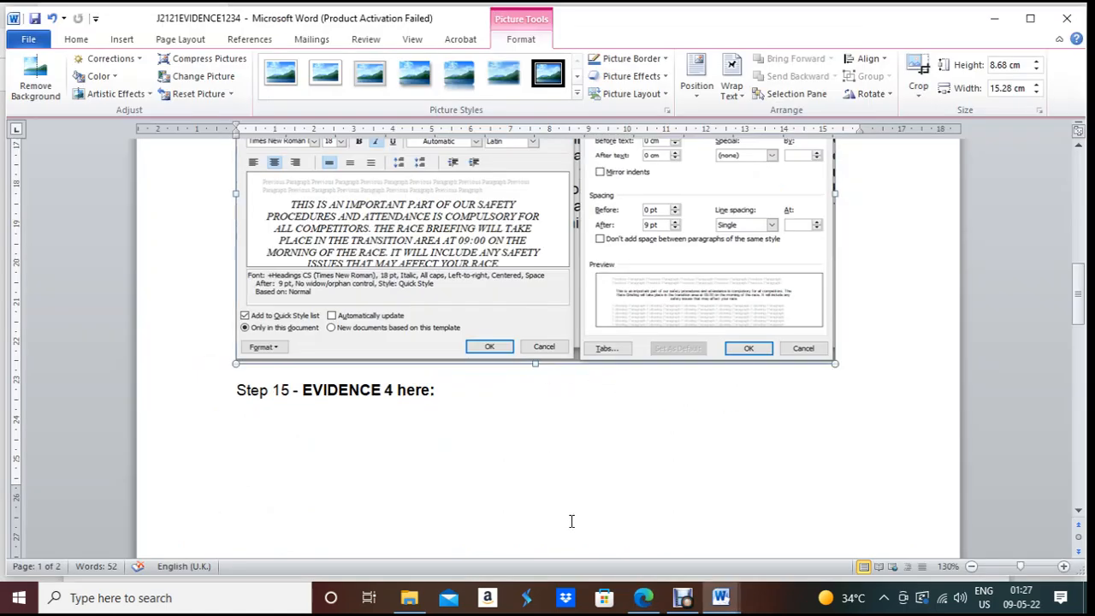
Step: Search EVPACK for 'This is an important part' to locate the RACE BRIEFING paragraph
{"action": "mouse_move", "coordinate": [737, 605]}
{"action": "left_click", "coordinate": [781, 543]}
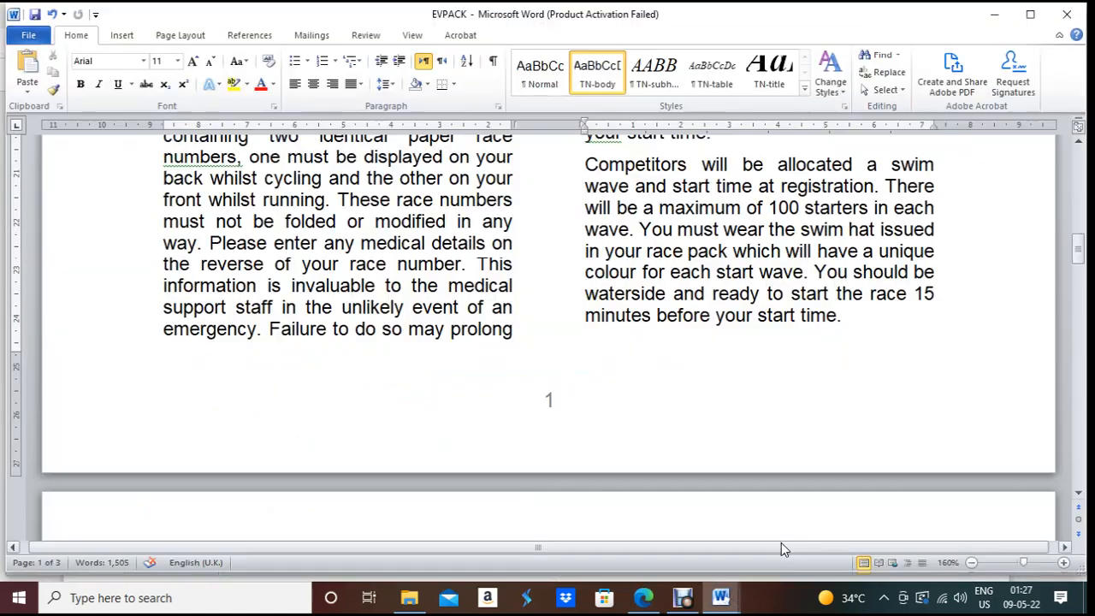
{"action": "key", "text": "ctrl+f"}
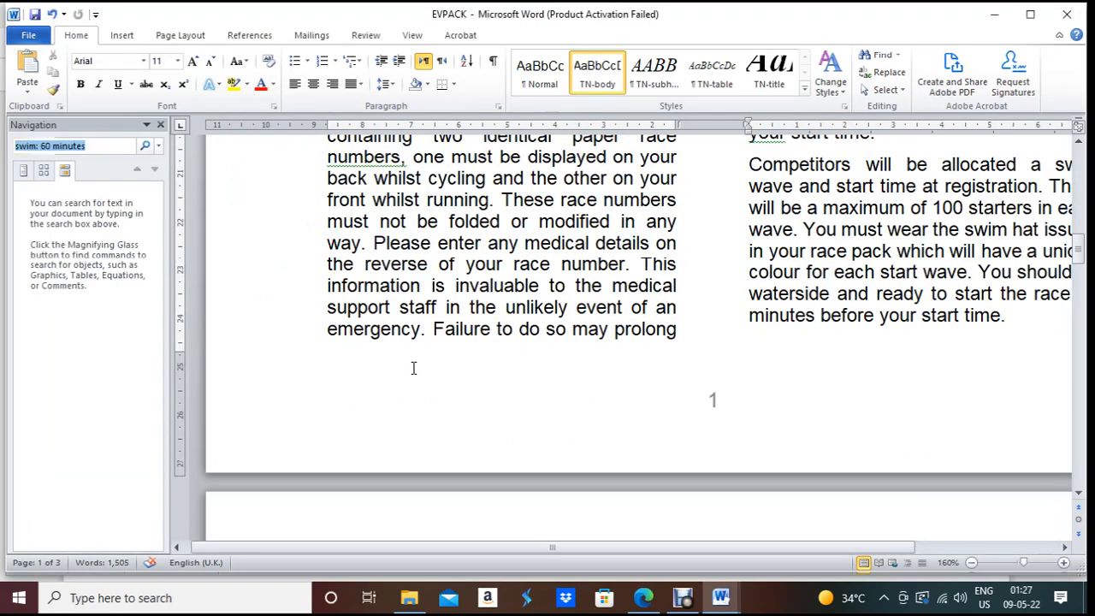
{"action": "type", "text": "swim: 60 minutes"}
{"action": "key", "text": "Return"}
{"action": "key", "text": "ctrl+v"}
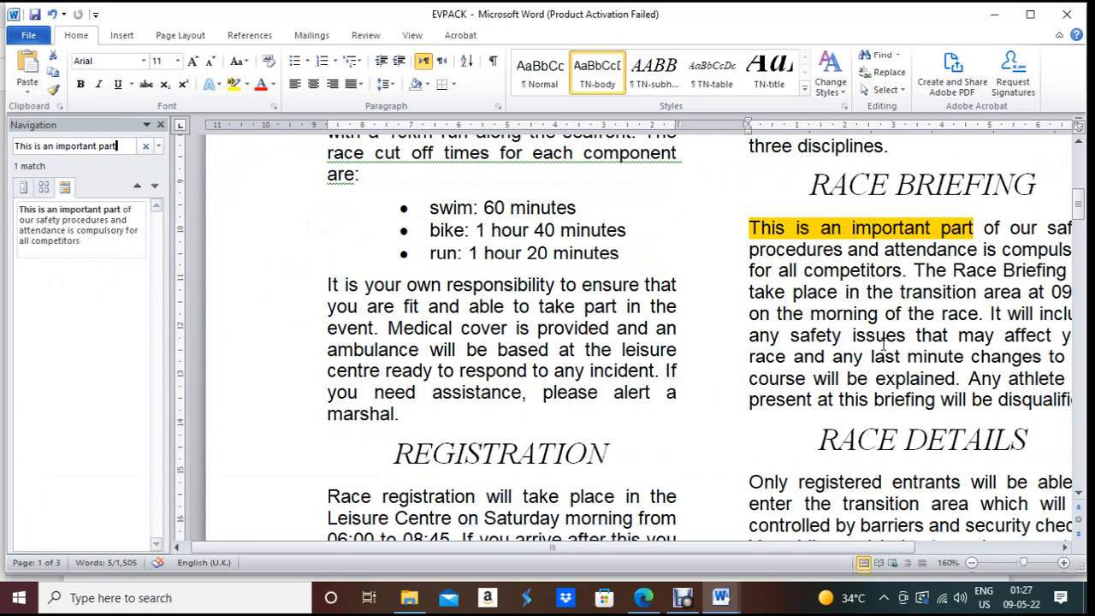
{"action": "left_click", "coordinate": [899, 250]}
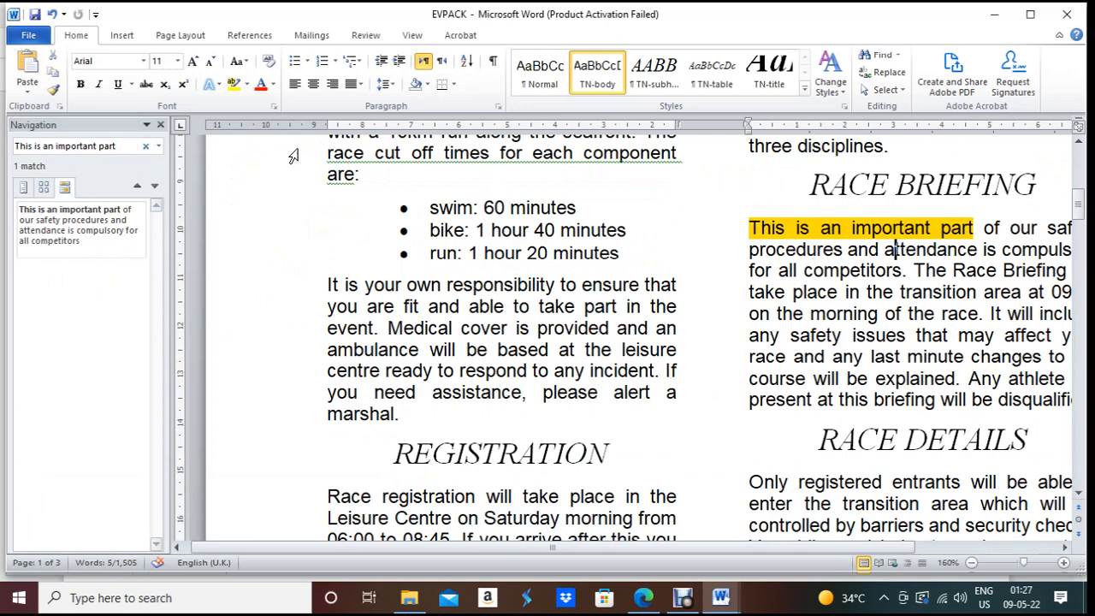
{"action": "left_click", "coordinate": [160, 124]}
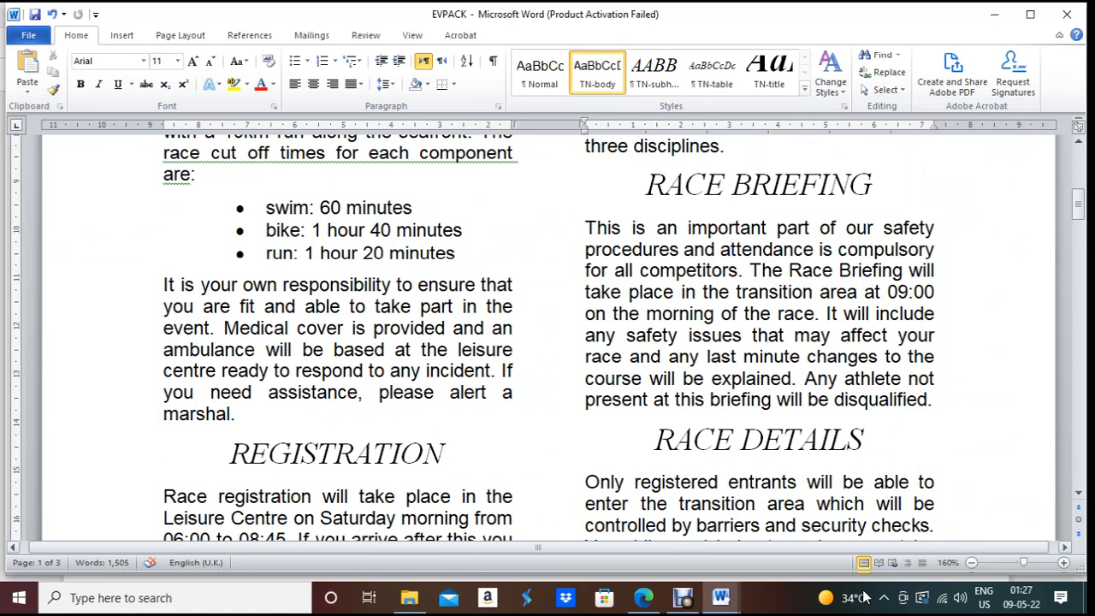
Step: Read question 9's requirement for 1 cm indents and a 3–4 pt black border
{"action": "left_click", "coordinate": [683, 601]}
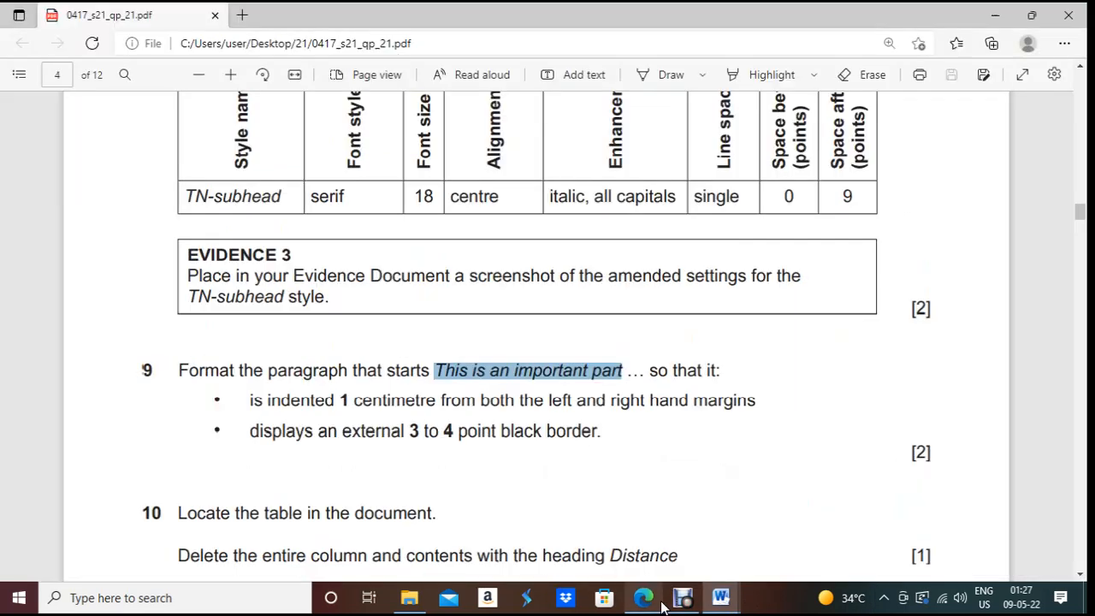
{"action": "left_click_drag", "start_coordinate": [649, 373], "coordinate": [702, 375]}
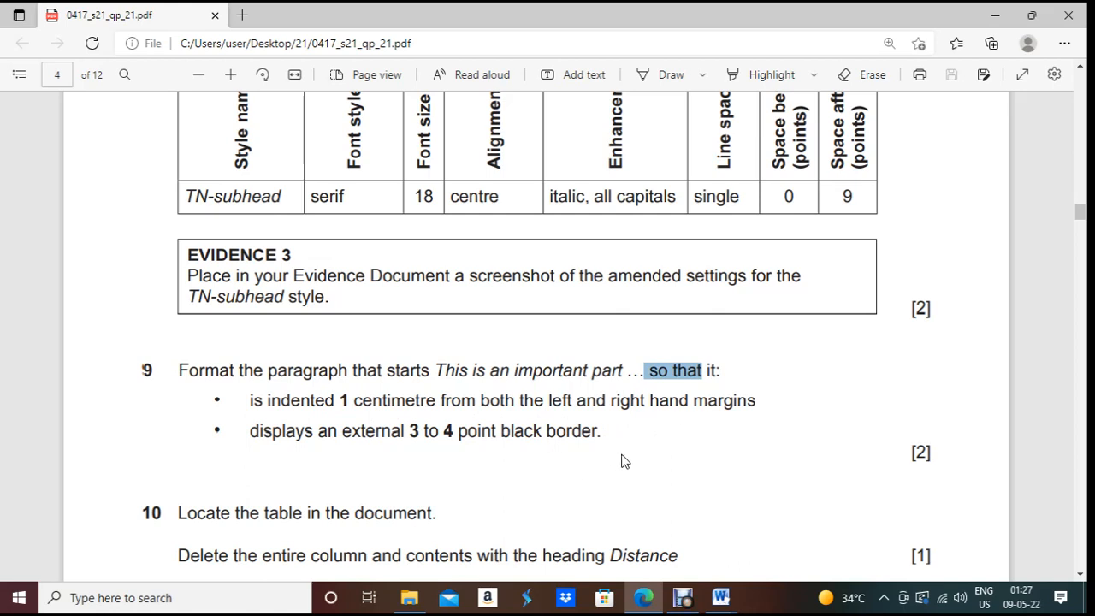
Step: Give the RACE BRIEFING paragraph a 3 pt black Box border applied to the paragraph
{"action": "left_click", "coordinate": [720, 597]}
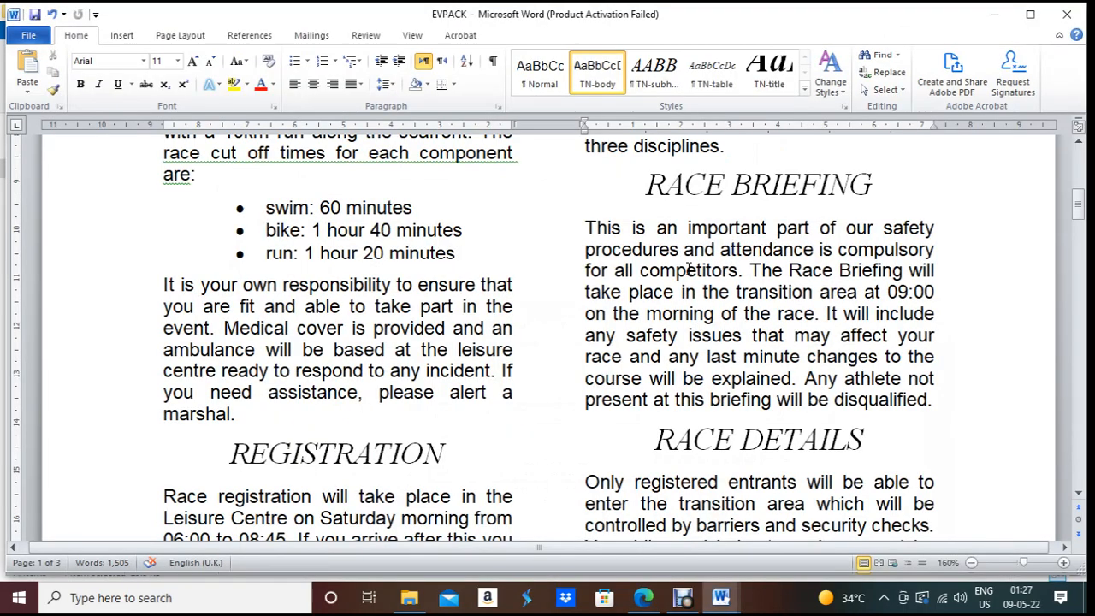
{"action": "left_click_drag", "start_coordinate": [586, 227], "coordinate": [939, 407]}
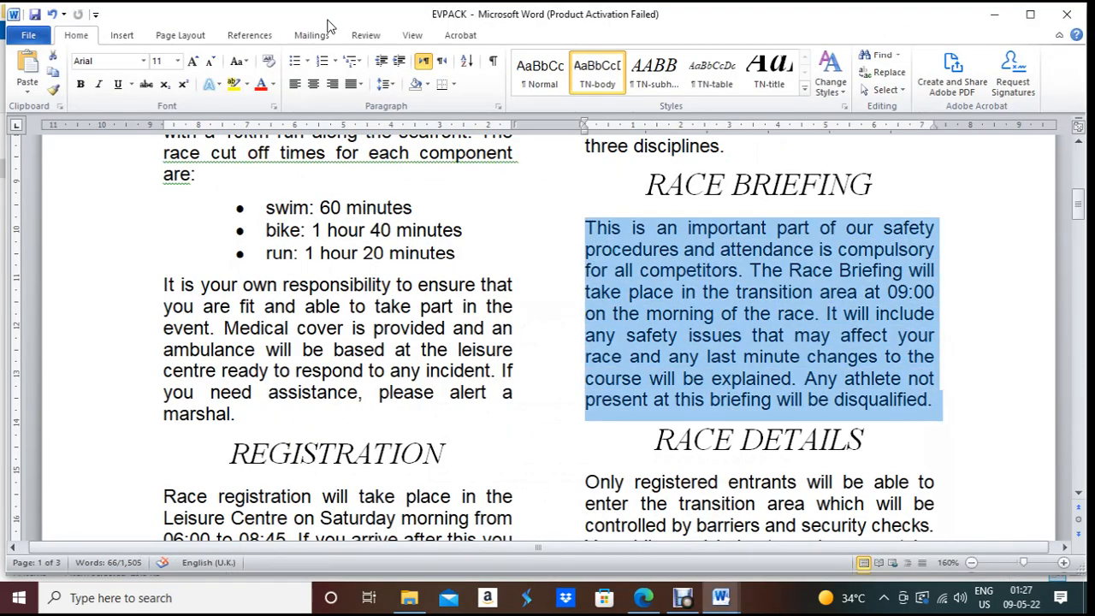
{"action": "left_click", "coordinate": [453, 85]}
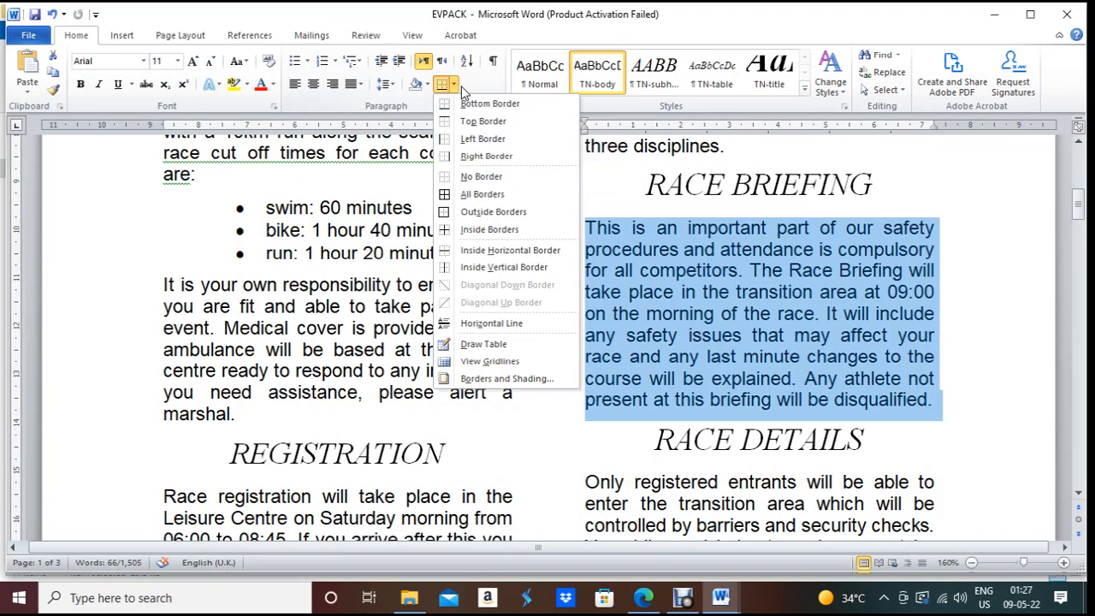
{"action": "left_click", "coordinate": [516, 379]}
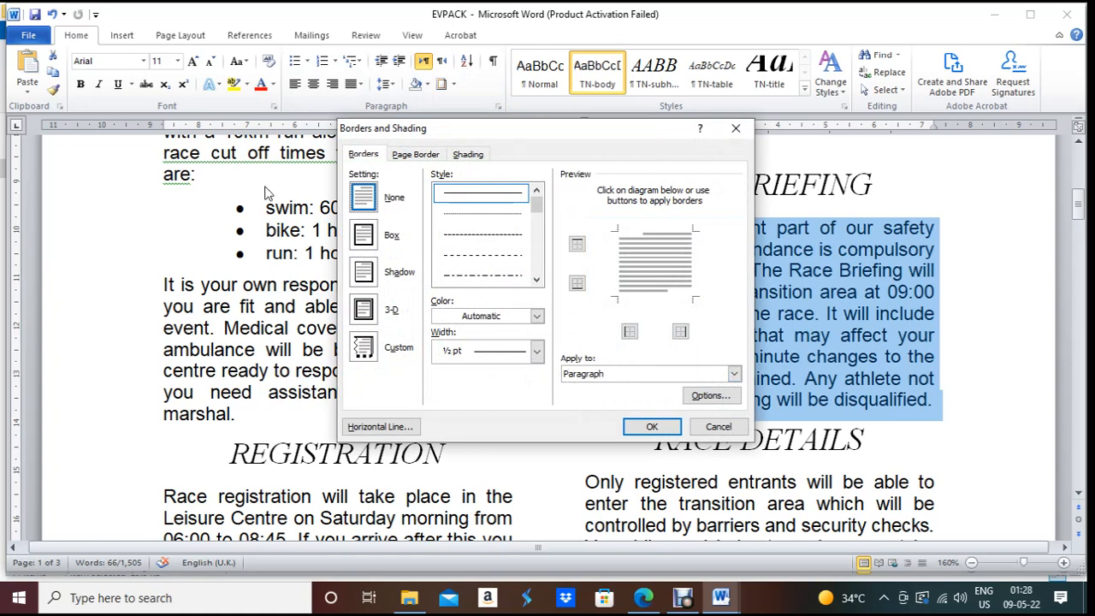
{"action": "left_click", "coordinate": [367, 236]}
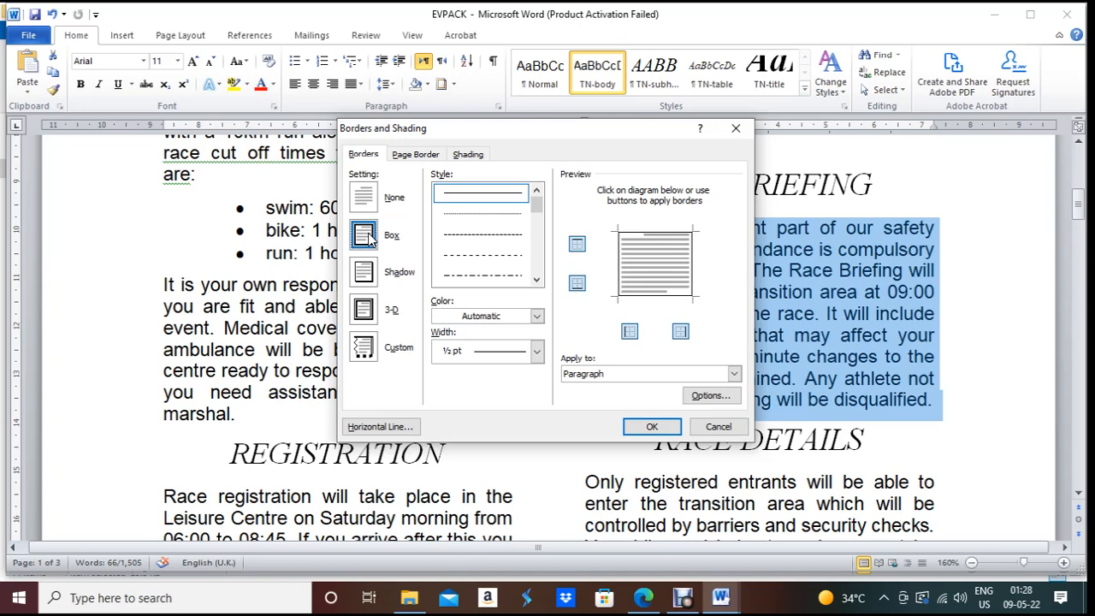
{"action": "left_click", "coordinate": [537, 352]}
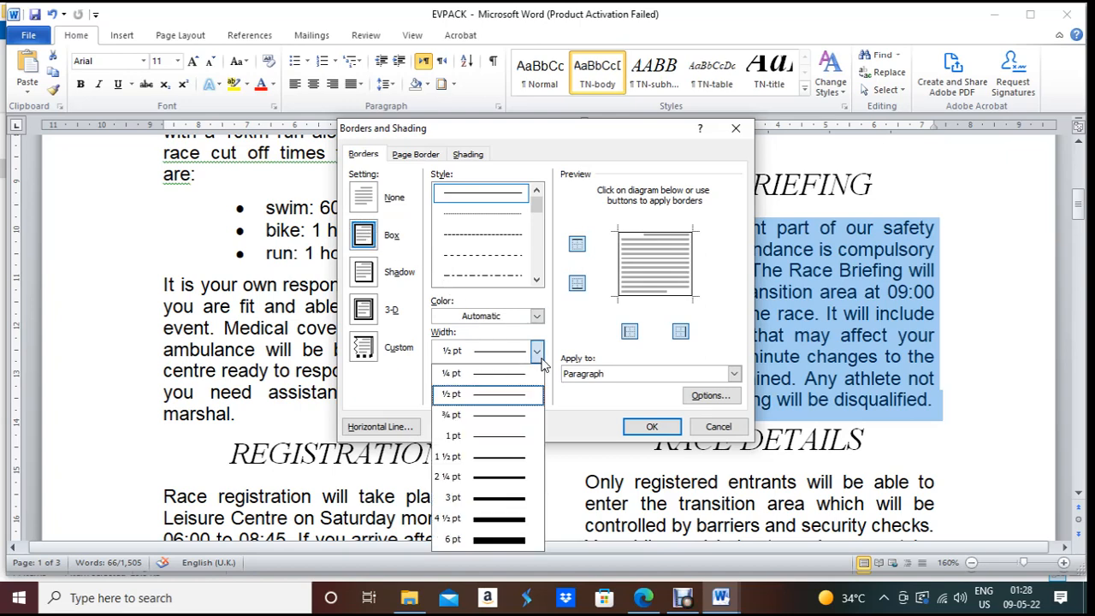
{"action": "left_click", "coordinate": [508, 498]}
{"action": "left_click", "coordinate": [643, 598]}
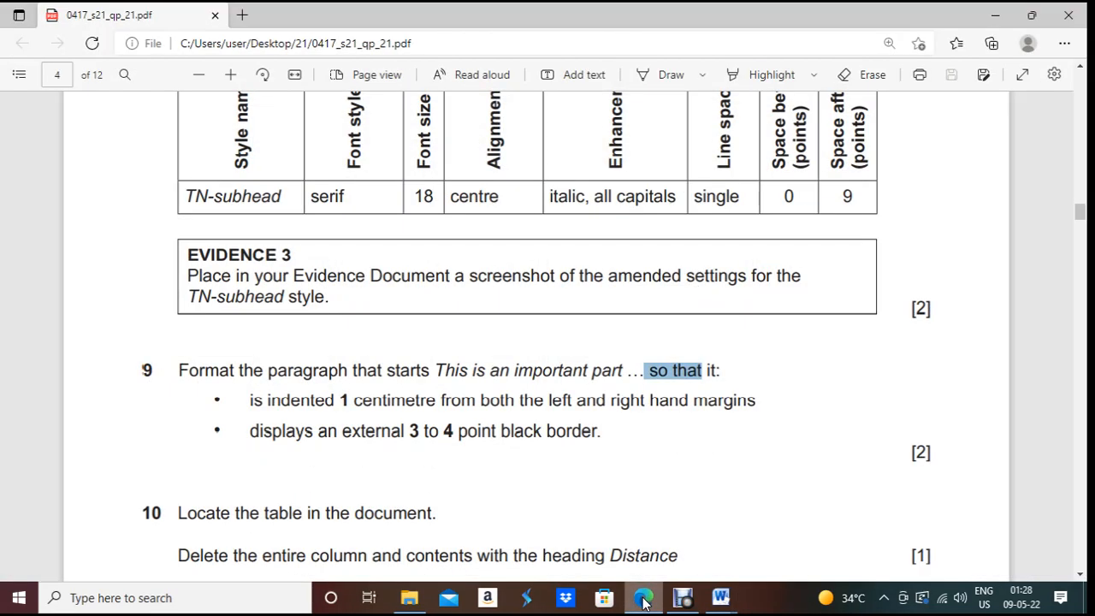
{"action": "left_click", "coordinate": [643, 599]}
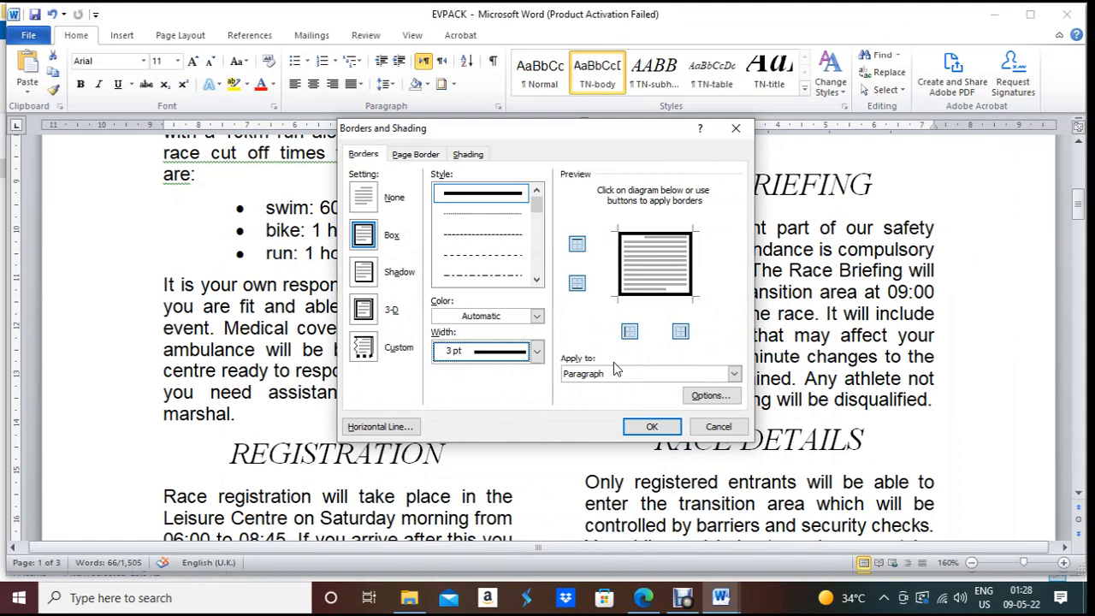
{"action": "left_click", "coordinate": [734, 377]}
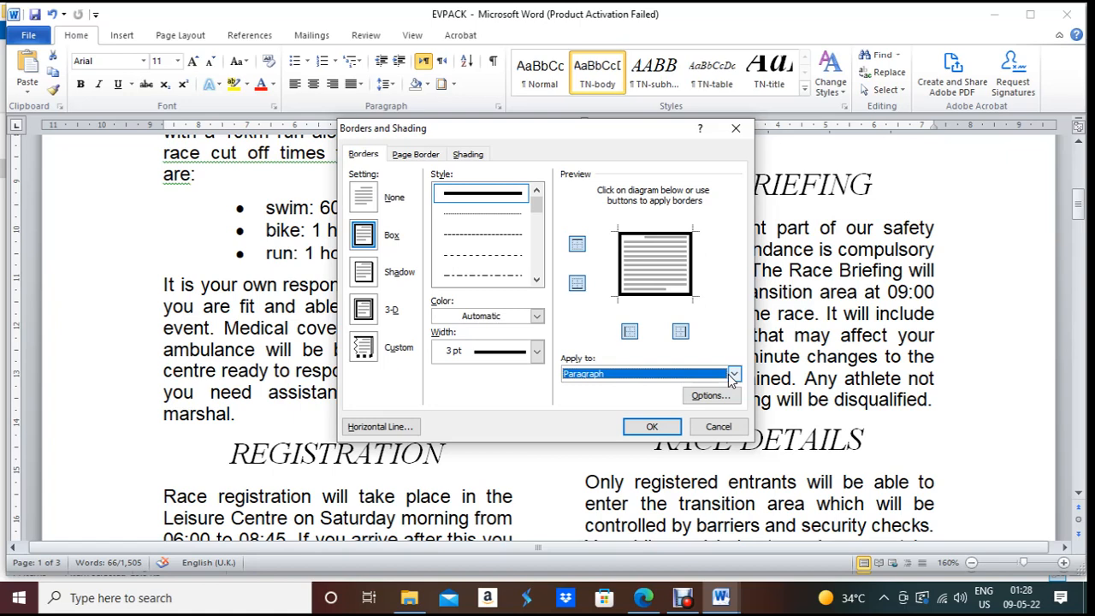
{"action": "left_click", "coordinate": [652, 427]}
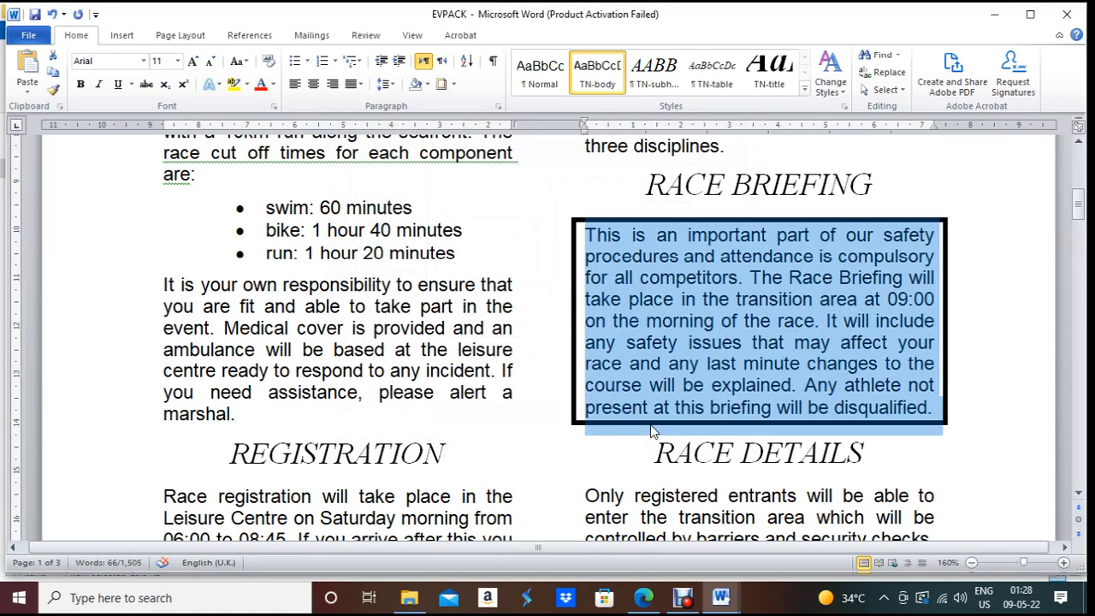
{"action": "left_click", "coordinate": [644, 597]}
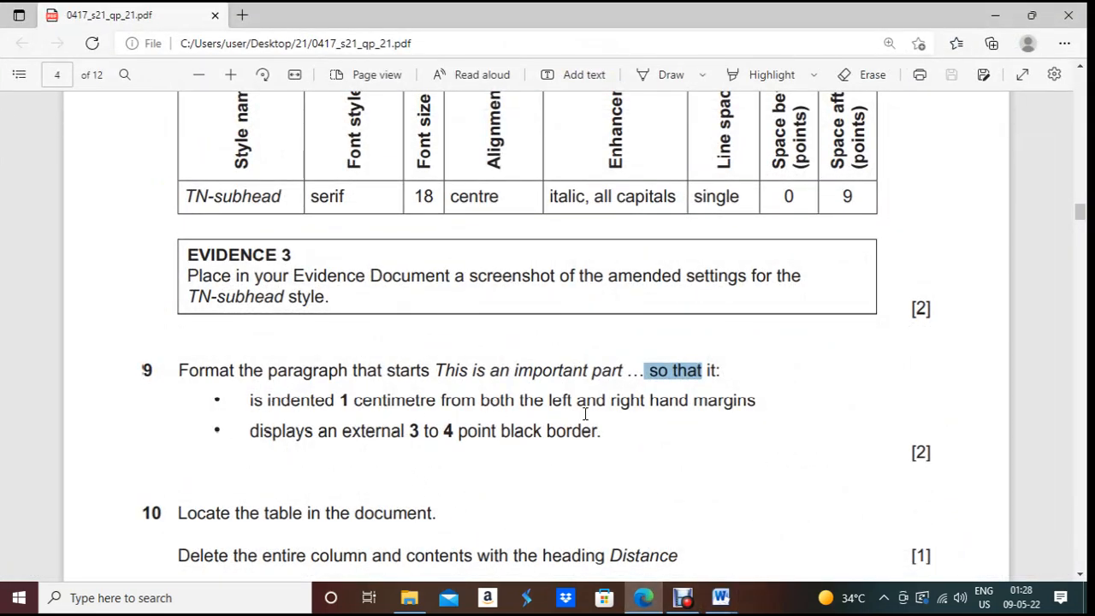
Step: Enter 1 cm Before text and After text indents for the Race Briefing paragraph
{"action": "left_click", "coordinate": [721, 597]}
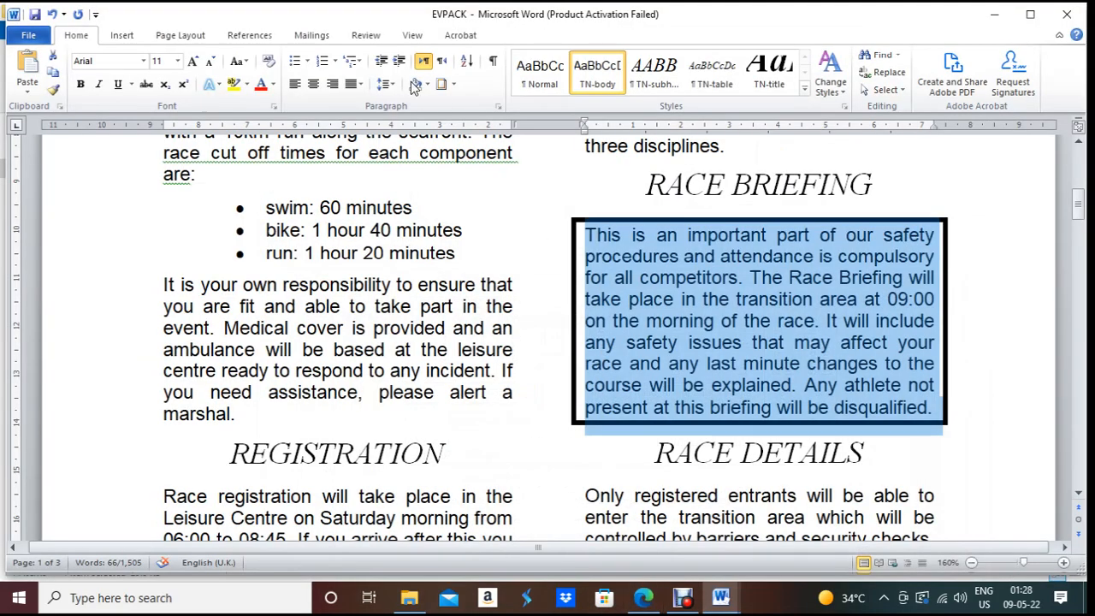
{"action": "left_click", "coordinate": [498, 106]}
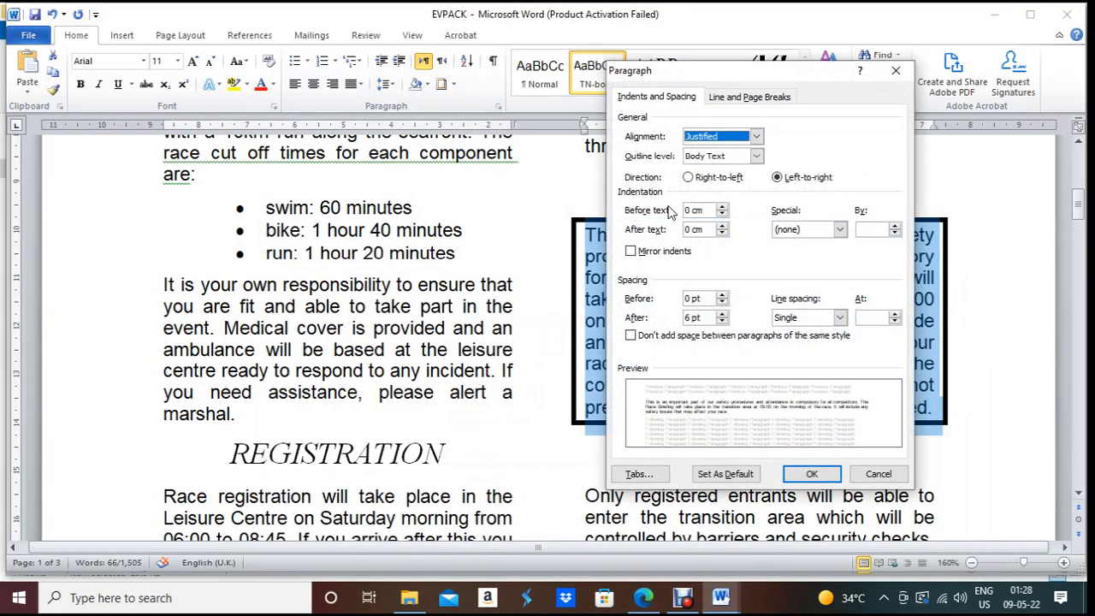
{"action": "left_click_drag", "start_coordinate": [700, 214], "coordinate": [678, 216]}
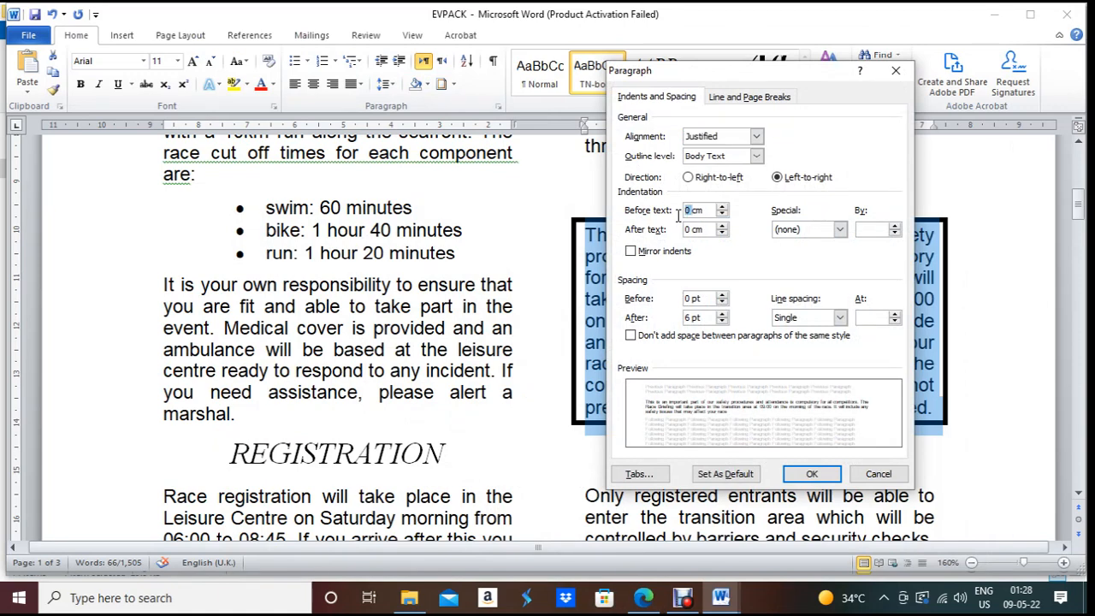
{"action": "type", "text": "1cm"}
{"action": "left_click", "coordinate": [693, 229]}
{"action": "left_click_drag", "start_coordinate": [693, 230], "coordinate": [674, 230]}
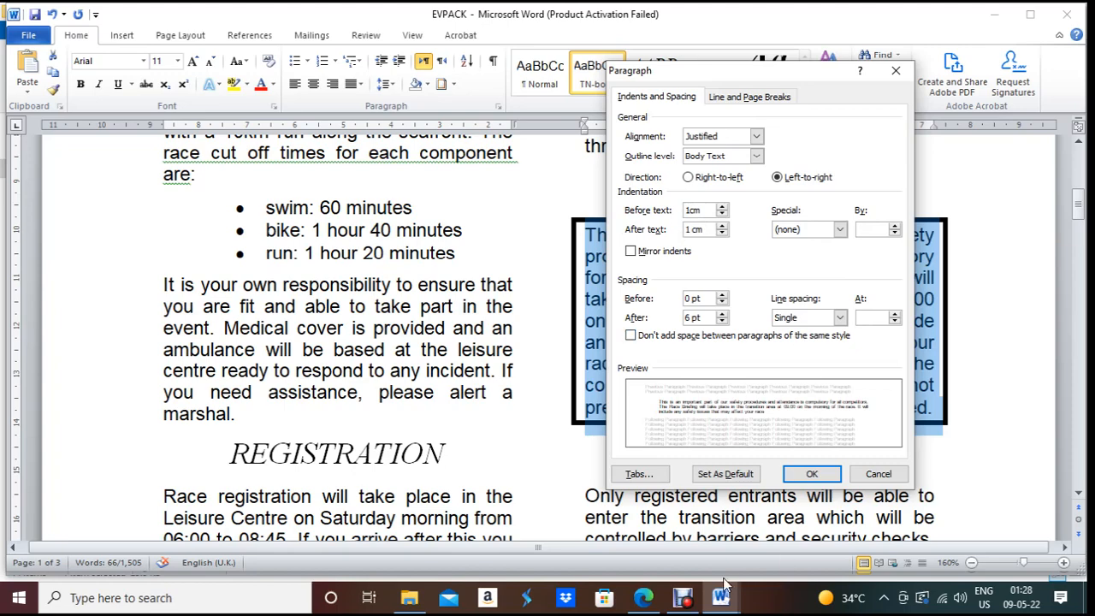
{"action": "left_click", "coordinate": [657, 602]}
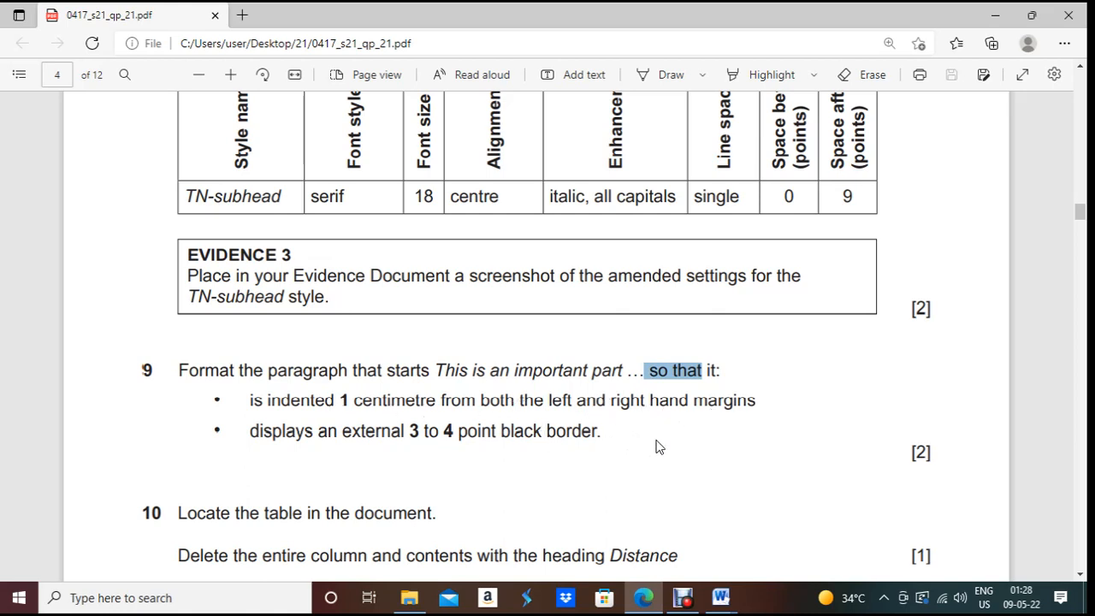
{"action": "left_click", "coordinate": [643, 597]}
Step: Apply the 1 cm left and right indents to the boxed Race Briefing paragraph
{"action": "left_click", "coordinate": [834, 476]}
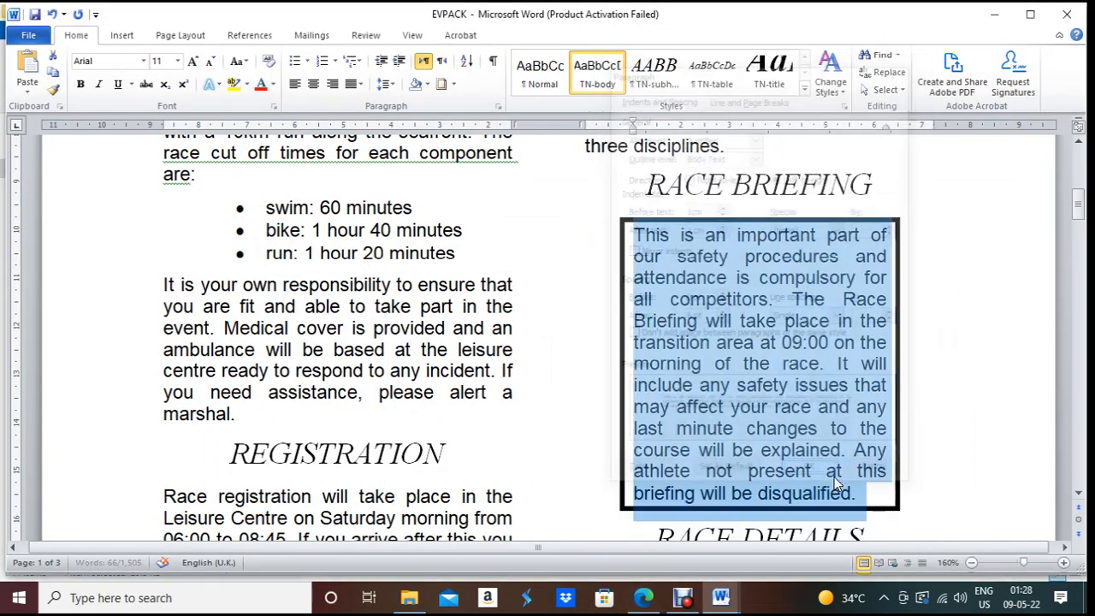
{"action": "left_click", "coordinate": [850, 389]}
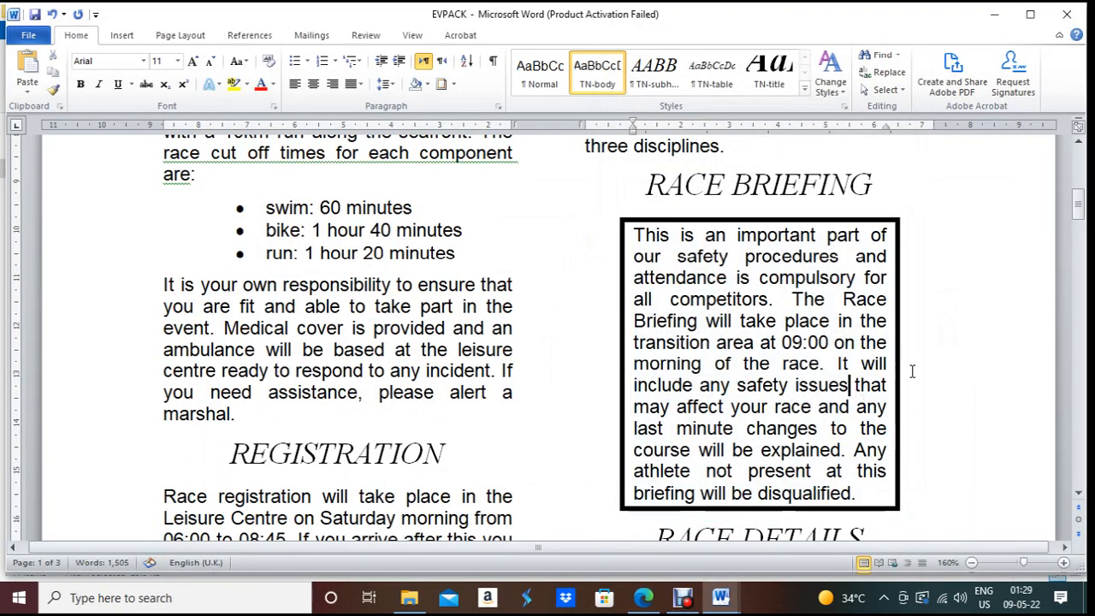
{"action": "scroll", "coordinate": [911, 370], "scroll_direction": "down", "scroll_amount": 3}
{"action": "scroll", "coordinate": [921, 368], "scroll_direction": "up", "scroll_amount": 5}
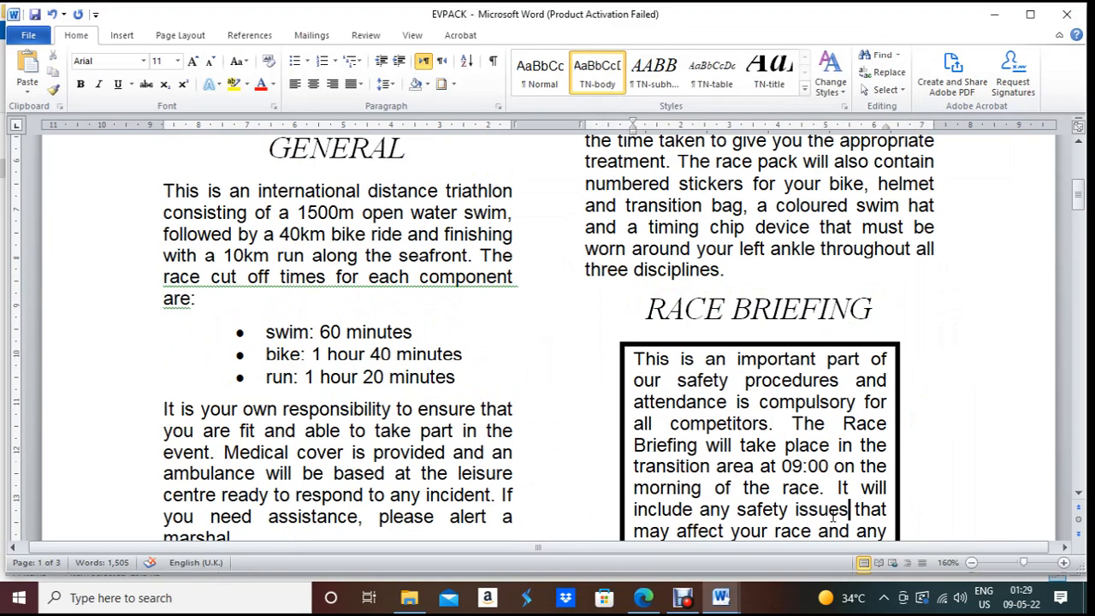
Step: Read the next task, then scroll EVPACK to the swim-wave table on page 2
{"action": "left_click", "coordinate": [654, 604]}
{"action": "scroll", "coordinate": [407, 525], "scroll_direction": "down", "scroll_amount": 2}
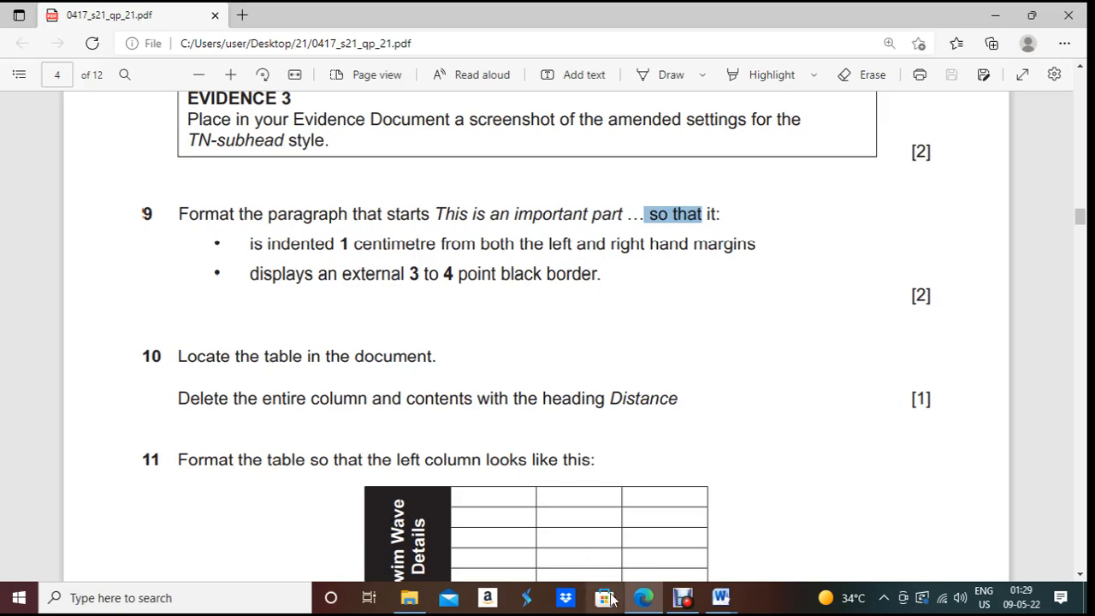
{"action": "left_click", "coordinate": [643, 597]}
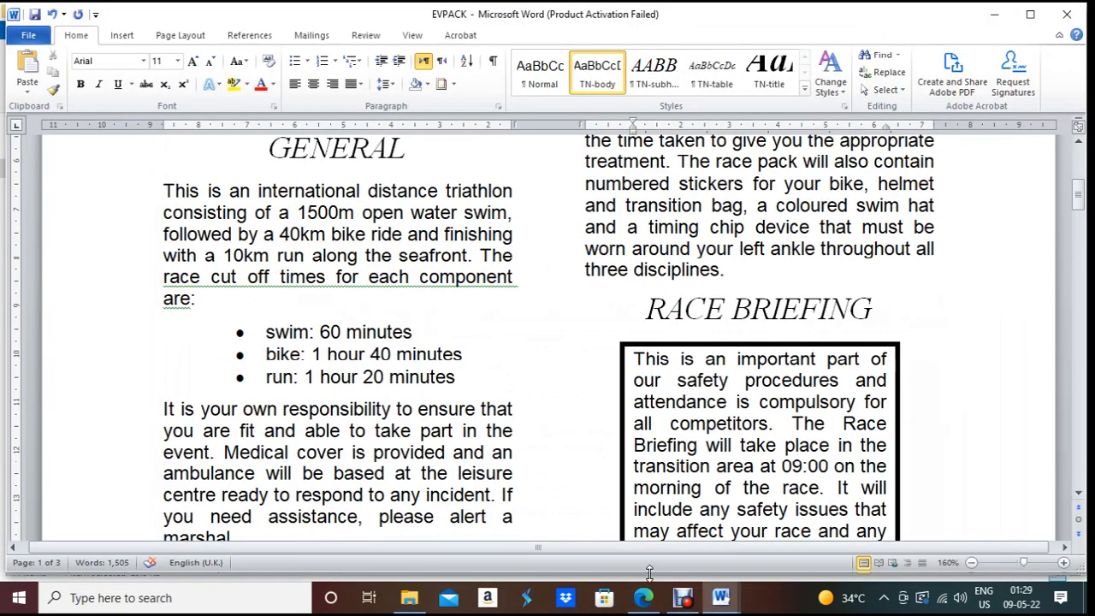
{"action": "scroll", "coordinate": [599, 385], "scroll_direction": "up", "scroll_amount": 4}
{"action": "scroll", "coordinate": [609, 507], "scroll_direction": "down", "scroll_amount": 12}
{"action": "scroll", "coordinate": [609, 506], "scroll_direction": "down", "scroll_amount": 1}
{"action": "scroll", "coordinate": [479, 491], "scroll_direction": "up", "scroll_amount": 3}
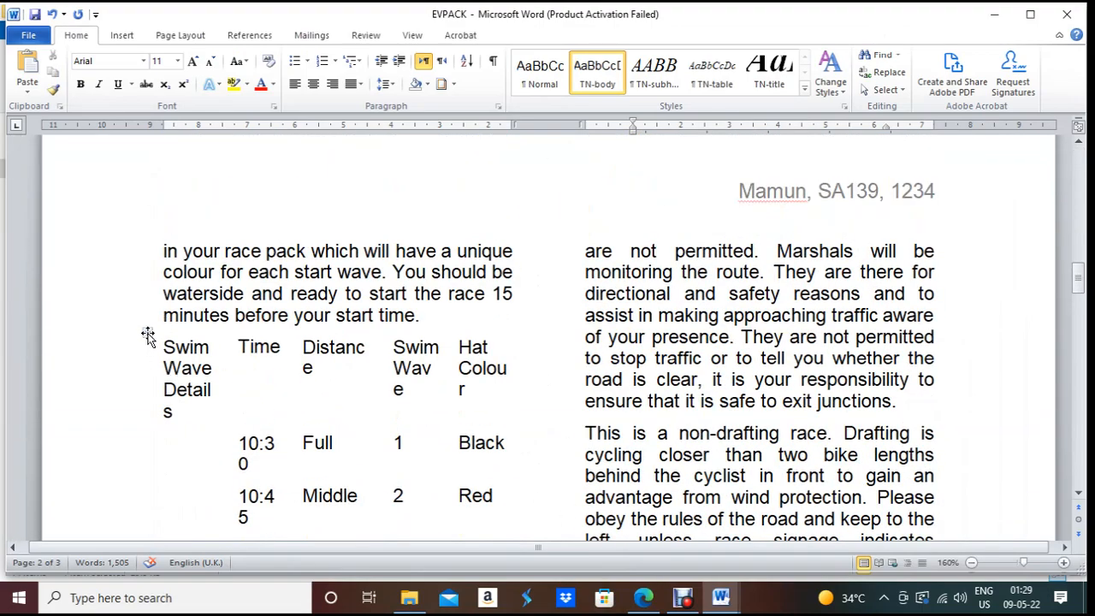
Step: Apply All Borders to the whole swim-wave table, then read question 10
{"action": "left_click", "coordinate": [148, 334]}
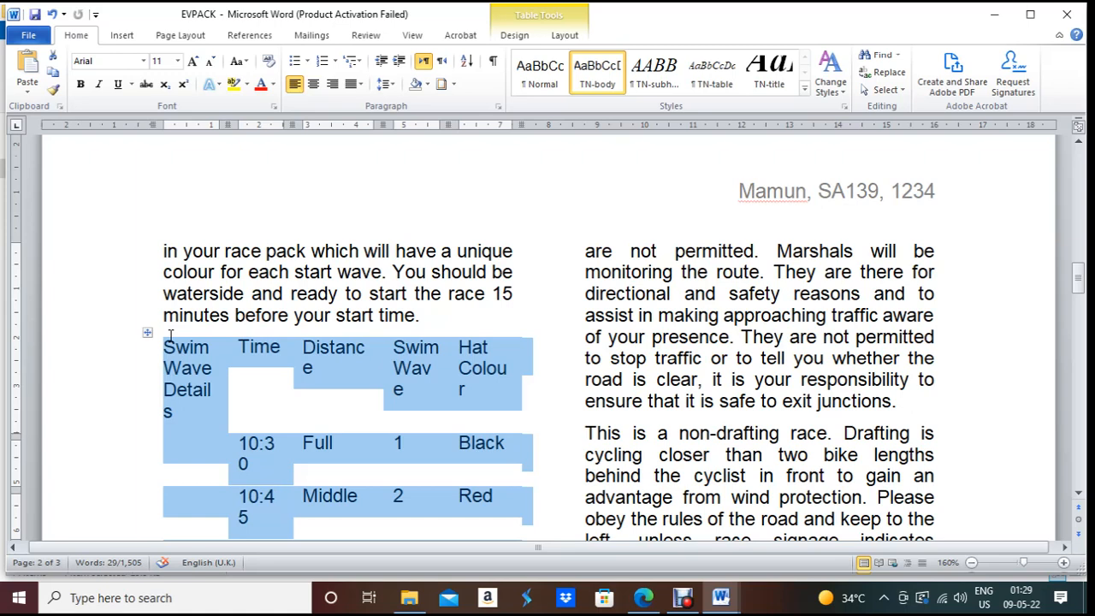
{"action": "left_click", "coordinate": [454, 84]}
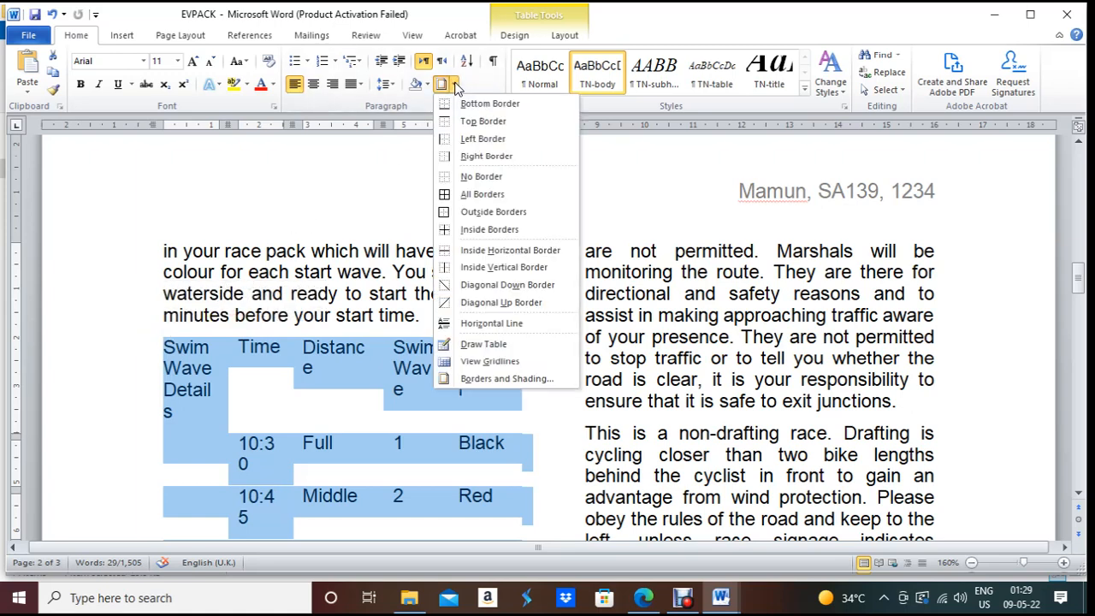
{"action": "left_click", "coordinate": [475, 195]}
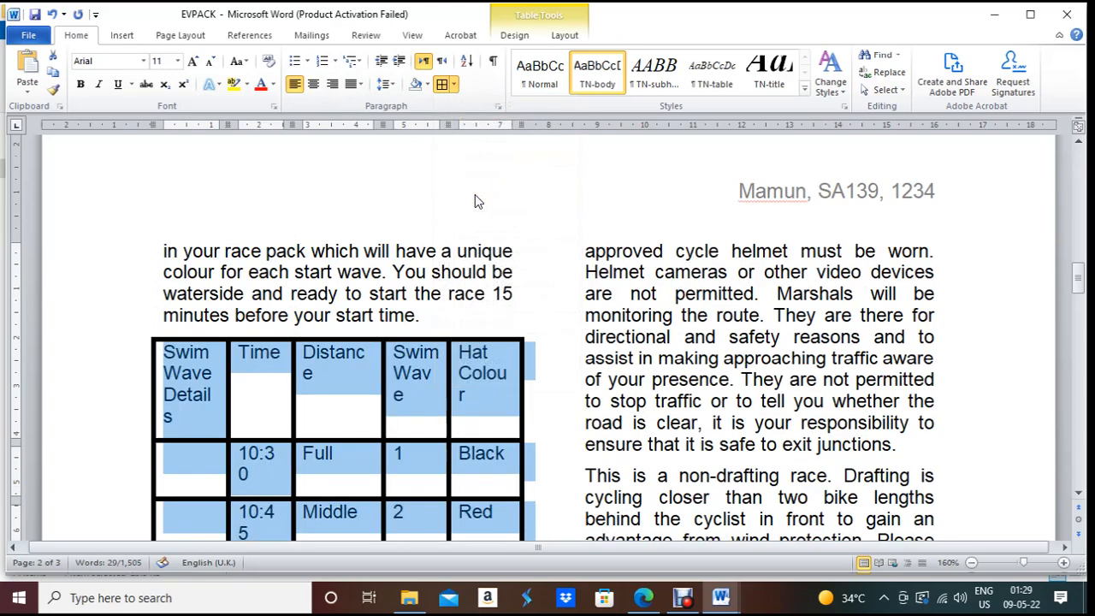
{"action": "scroll", "coordinate": [475, 195], "scroll_direction": "down", "scroll_amount": 8}
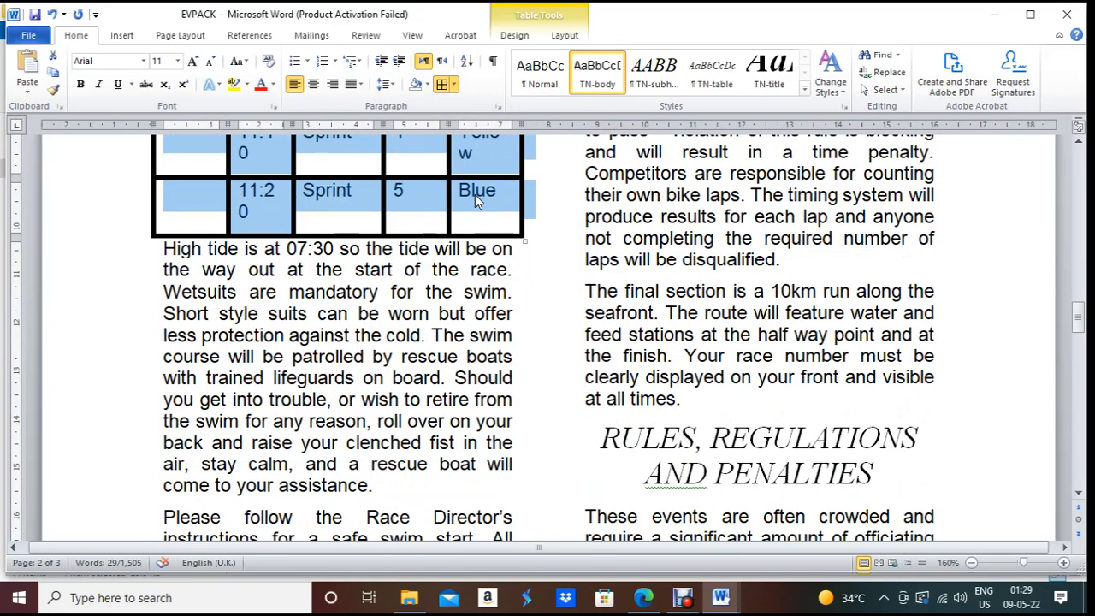
{"action": "left_click", "coordinate": [645, 598]}
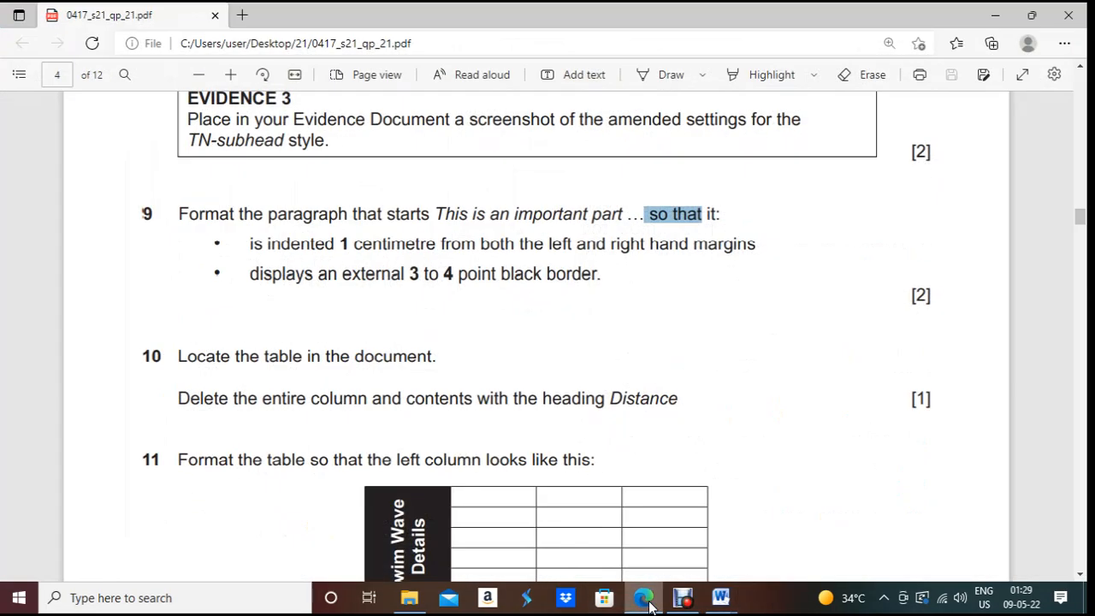
{"action": "left_click", "coordinate": [646, 599]}
{"action": "scroll", "coordinate": [332, 376], "scroll_direction": "up", "scroll_amount": 8}
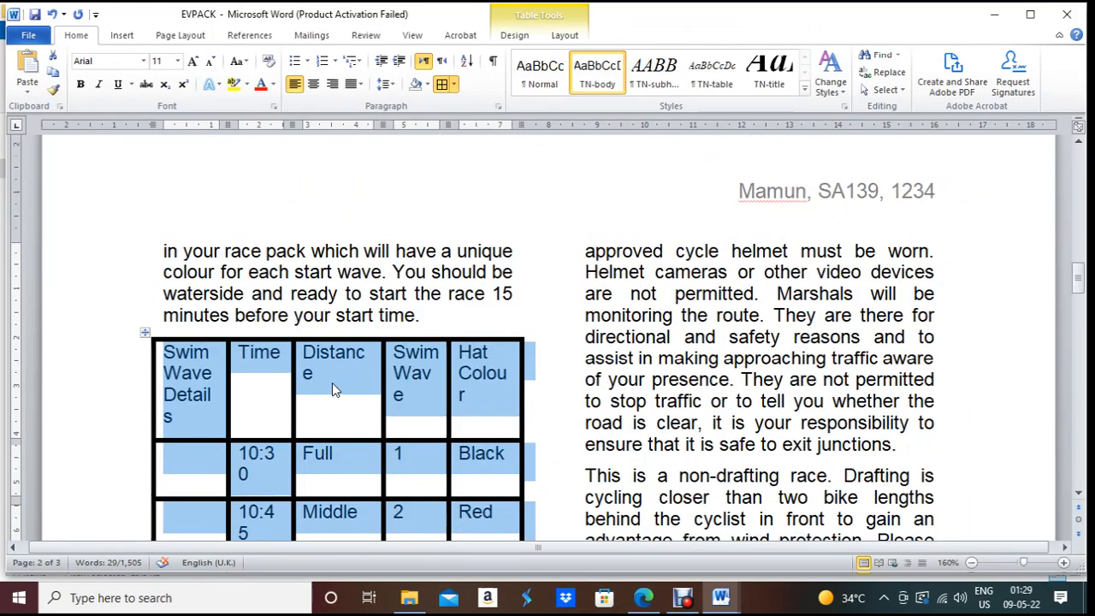
Step: Delete the Distance column so Swim Wave Details, Time, Swim Wave and Hat Colour remain
{"action": "left_click", "coordinate": [332, 376]}
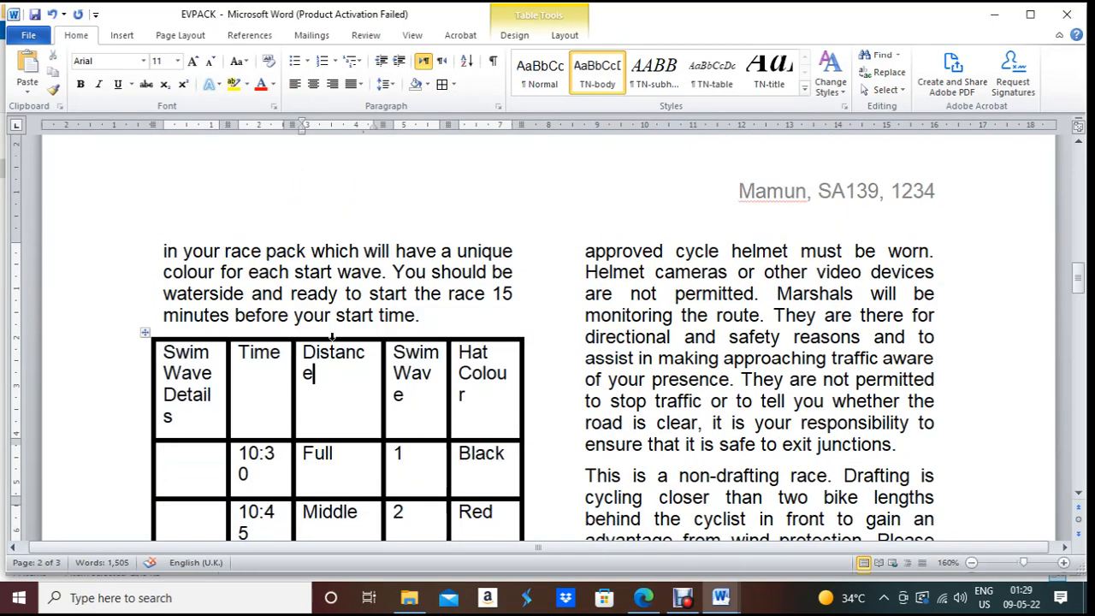
{"action": "left_click", "coordinate": [332, 339]}
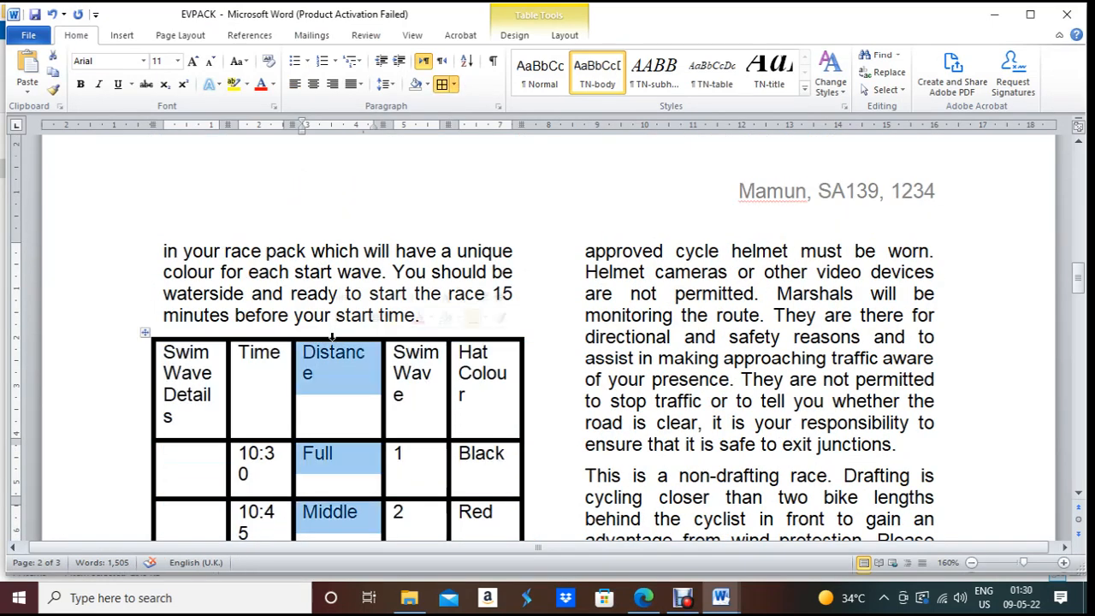
{"action": "right_click", "coordinate": [332, 362]}
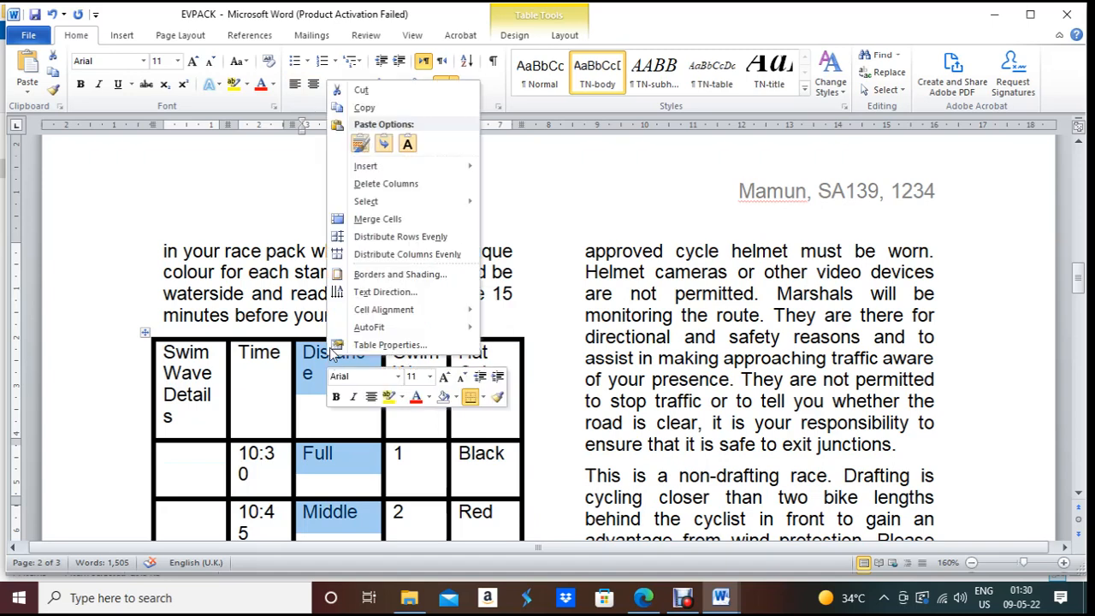
{"action": "left_click", "coordinate": [399, 183]}
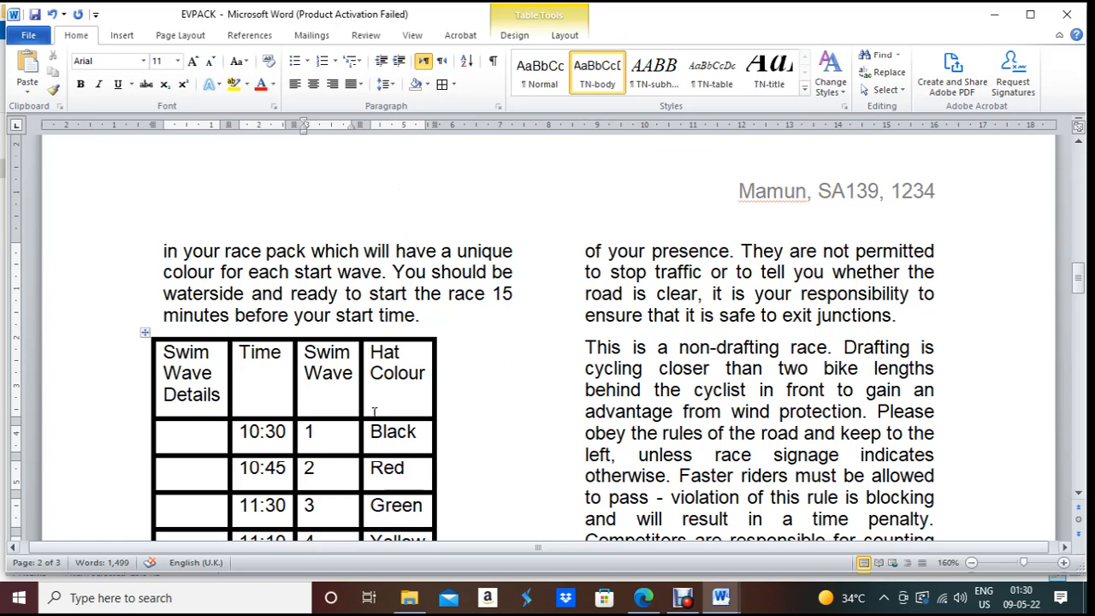
{"action": "left_click", "coordinate": [142, 334]}
Step: Give every table cell ½ pt borders through Borders and Shading
{"action": "left_click", "coordinate": [454, 84]}
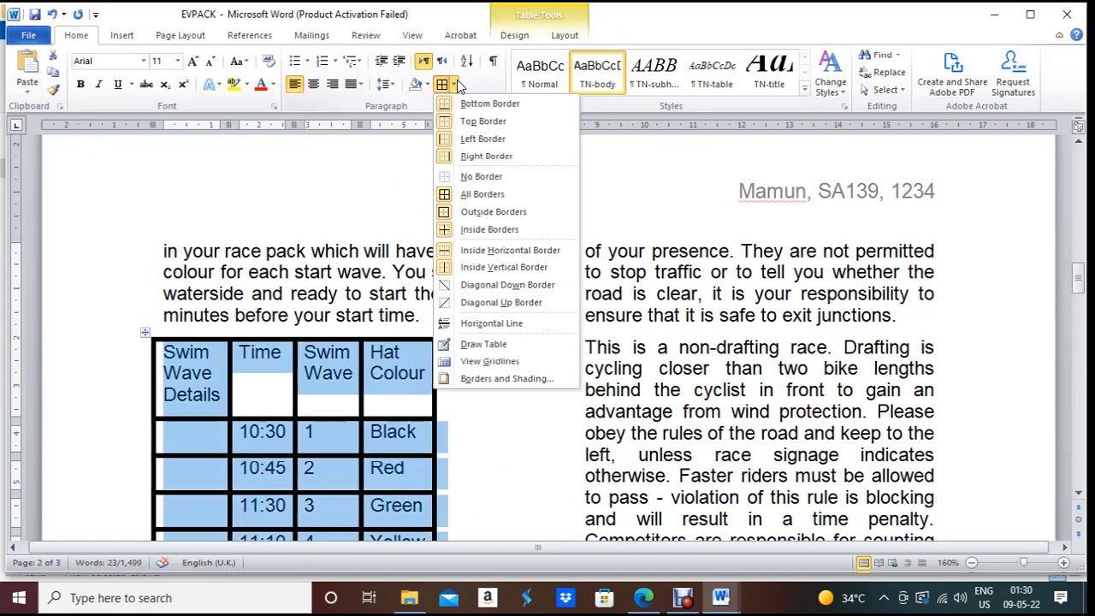
{"action": "left_click", "coordinate": [501, 378]}
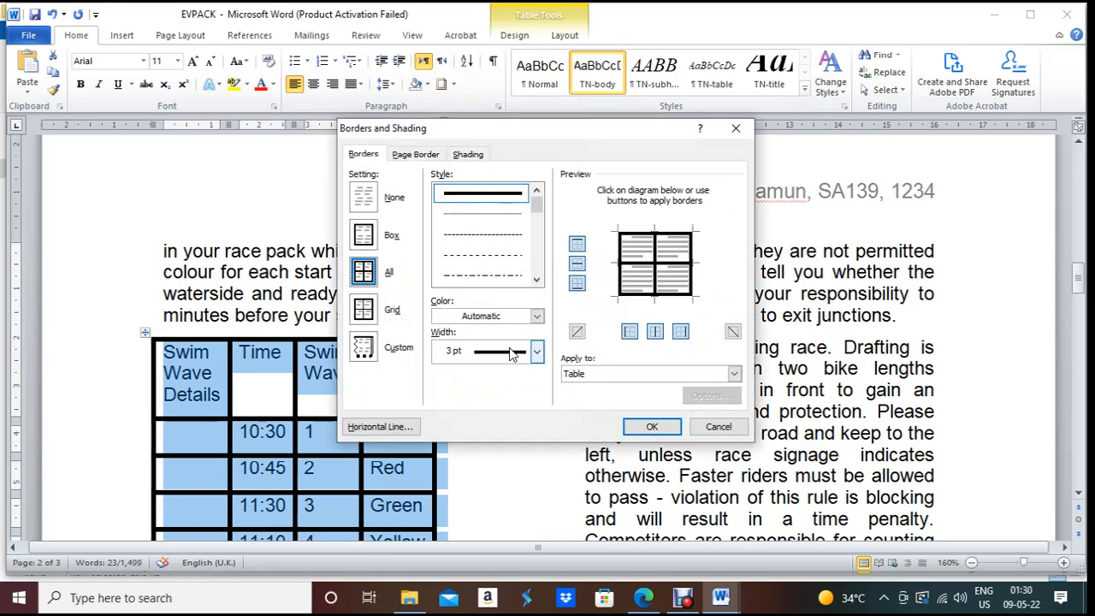
{"action": "left_click", "coordinate": [537, 352]}
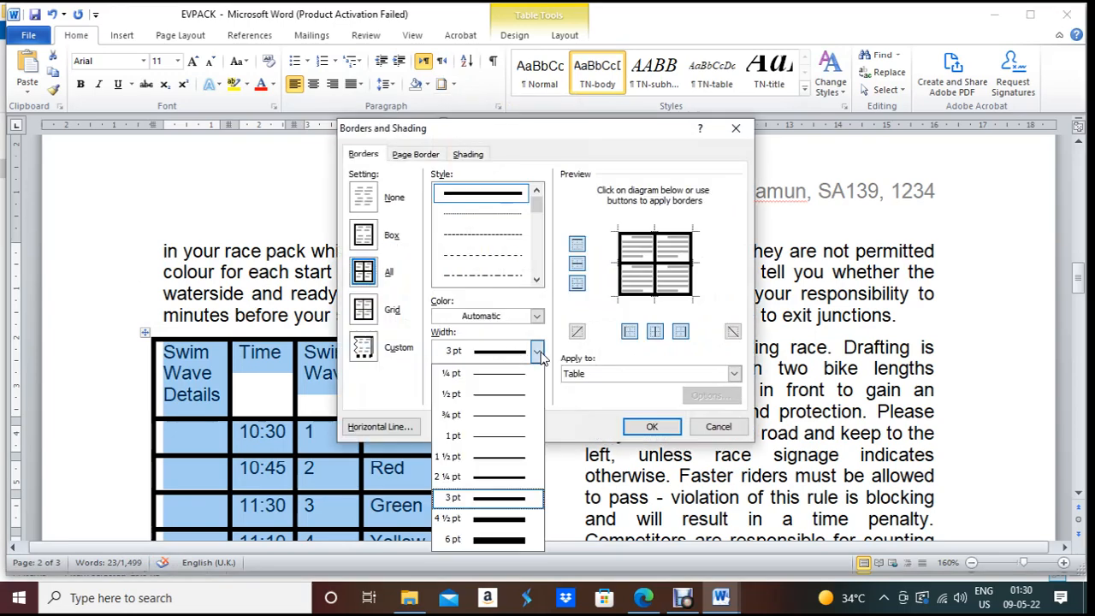
{"action": "left_click", "coordinate": [495, 396]}
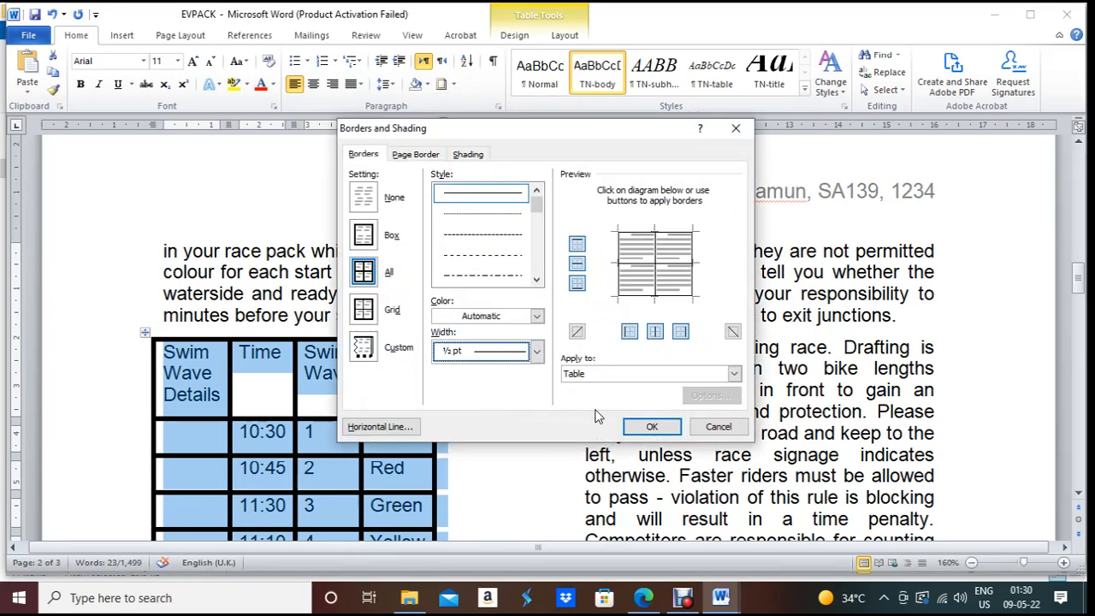
{"action": "left_click", "coordinate": [378, 240]}
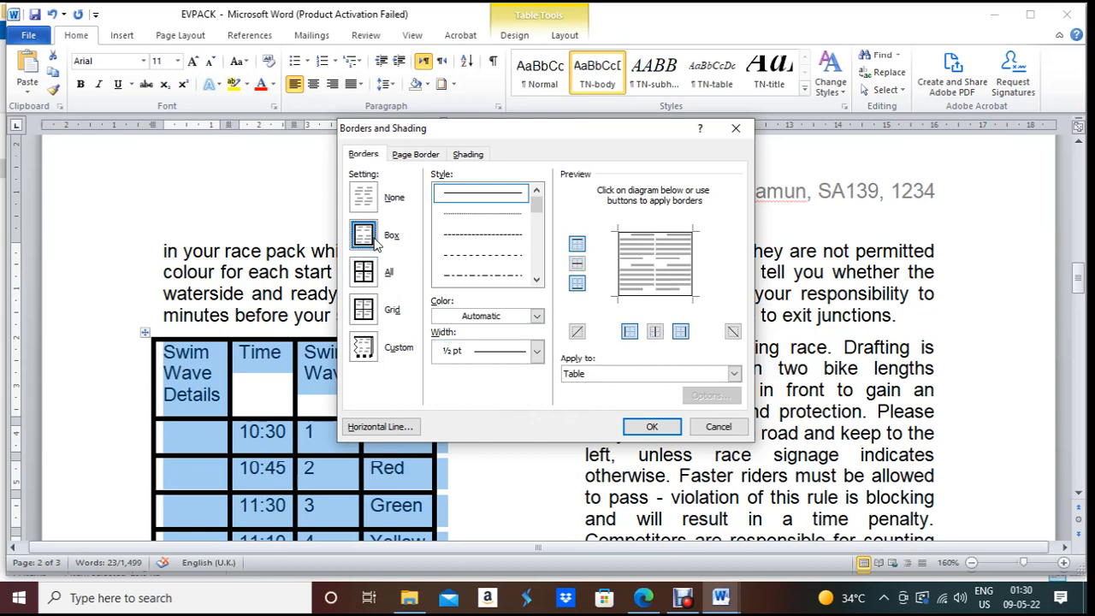
{"action": "left_click", "coordinate": [384, 281]}
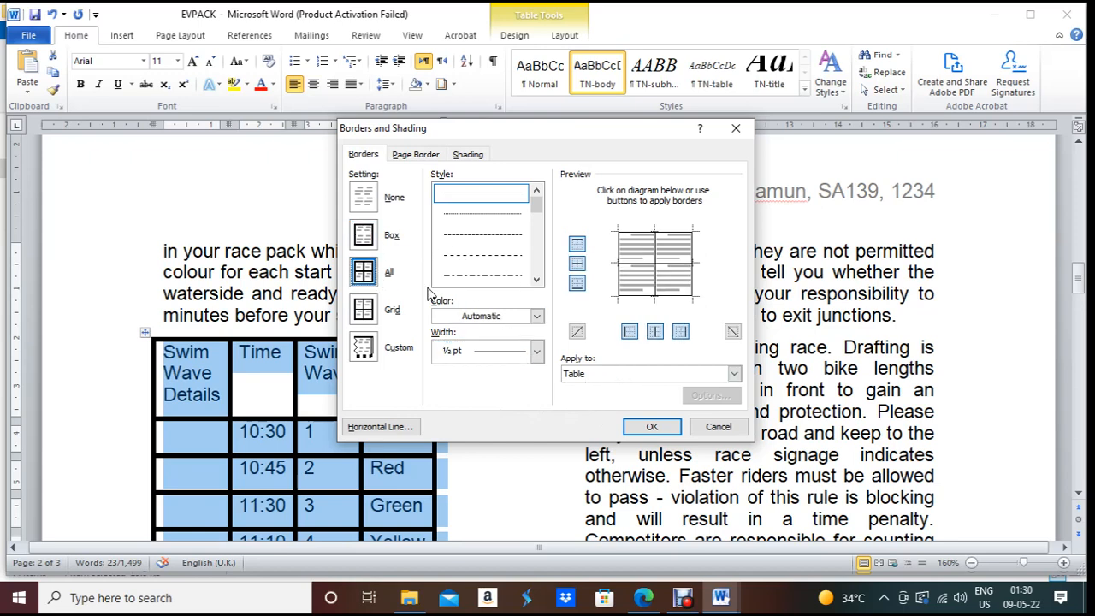
{"action": "left_click", "coordinate": [671, 431]}
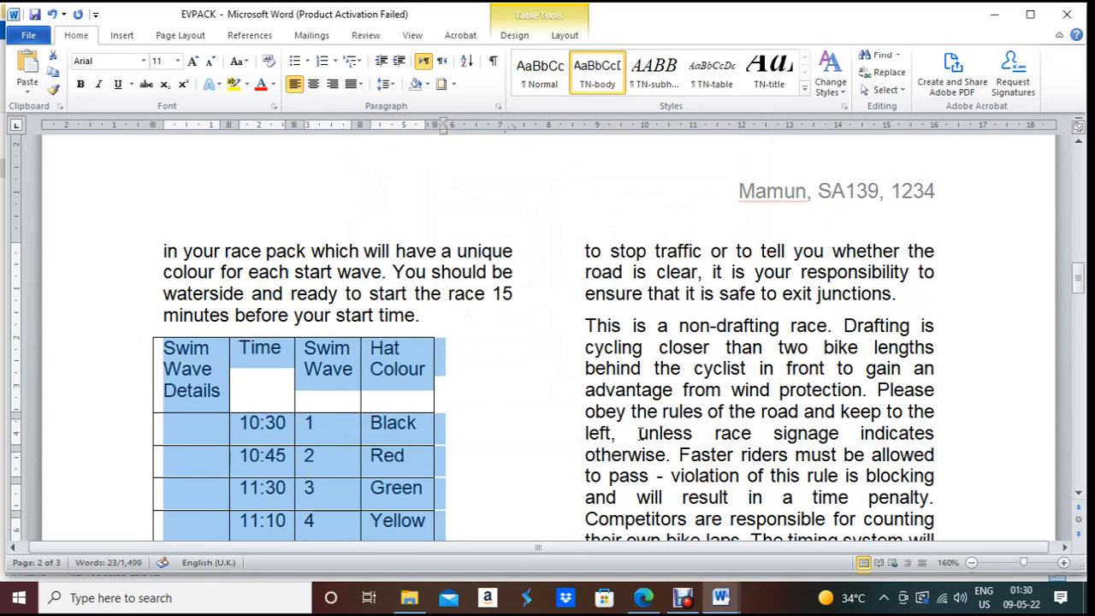
Step: Autofit the columns to widen the table, then bring up the exam paper
{"action": "scroll", "coordinate": [435, 385], "scroll_direction": "down", "scroll_amount": 5}
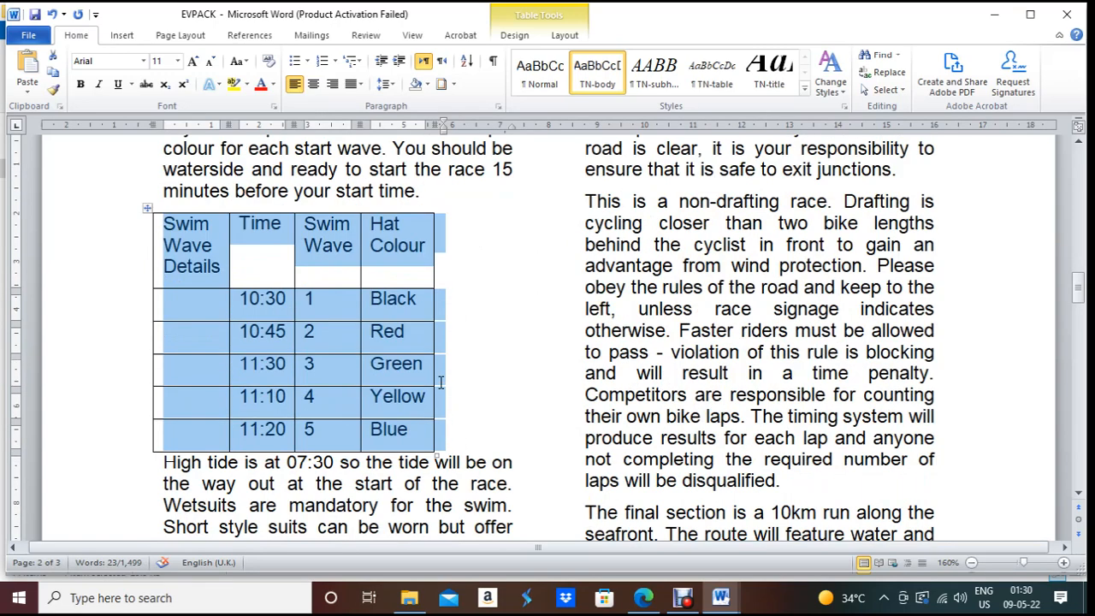
{"action": "scroll", "coordinate": [344, 224], "scroll_direction": "up", "scroll_amount": 3}
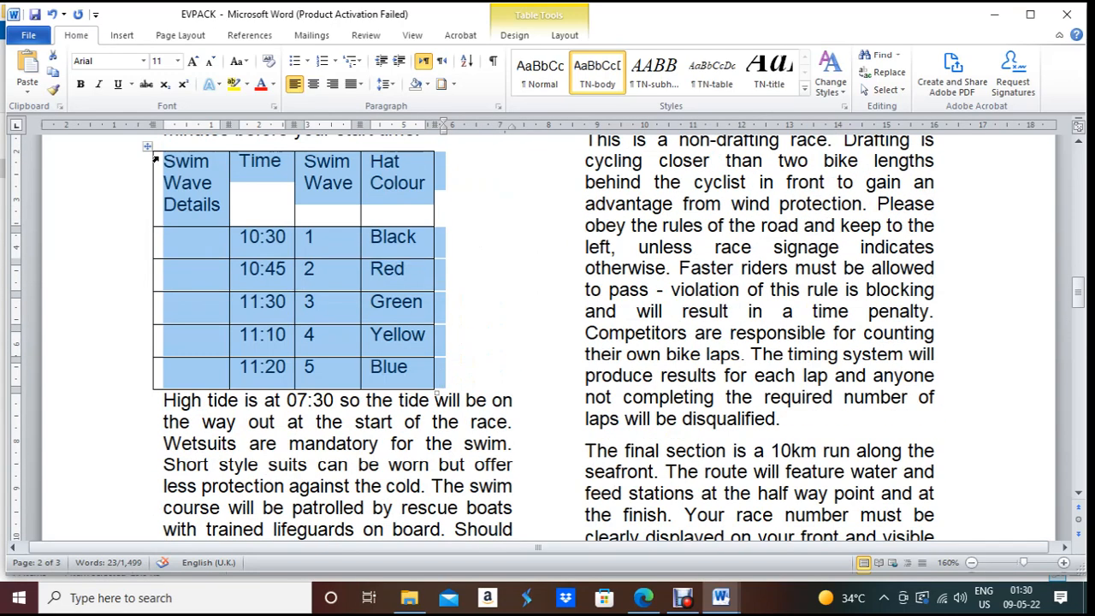
{"action": "double_click", "coordinate": [361, 155]}
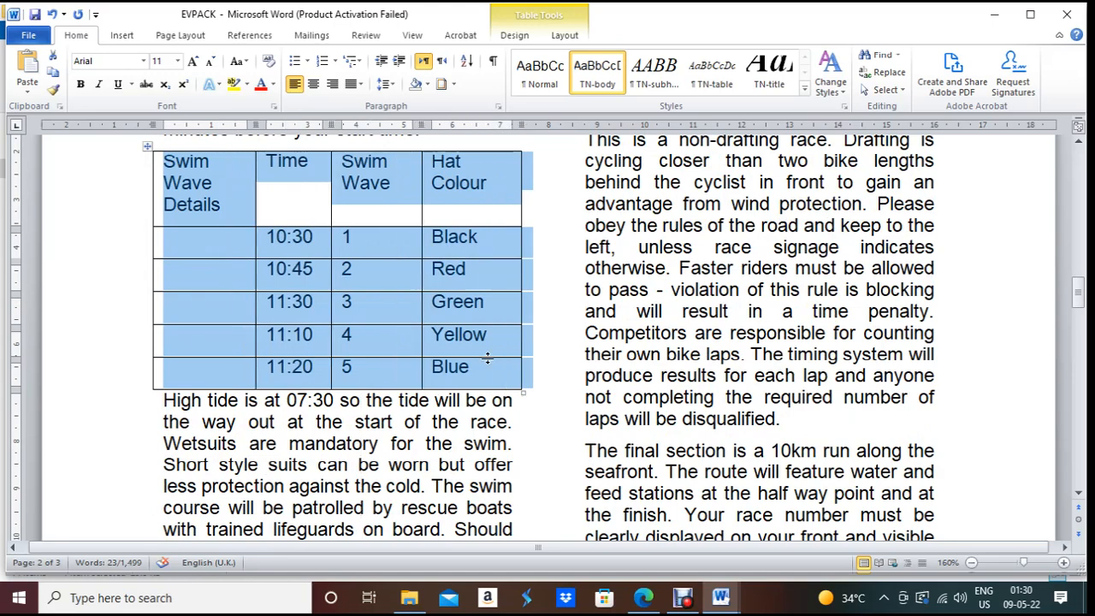
{"action": "scroll", "coordinate": [366, 288], "scroll_direction": "up", "scroll_amount": 3}
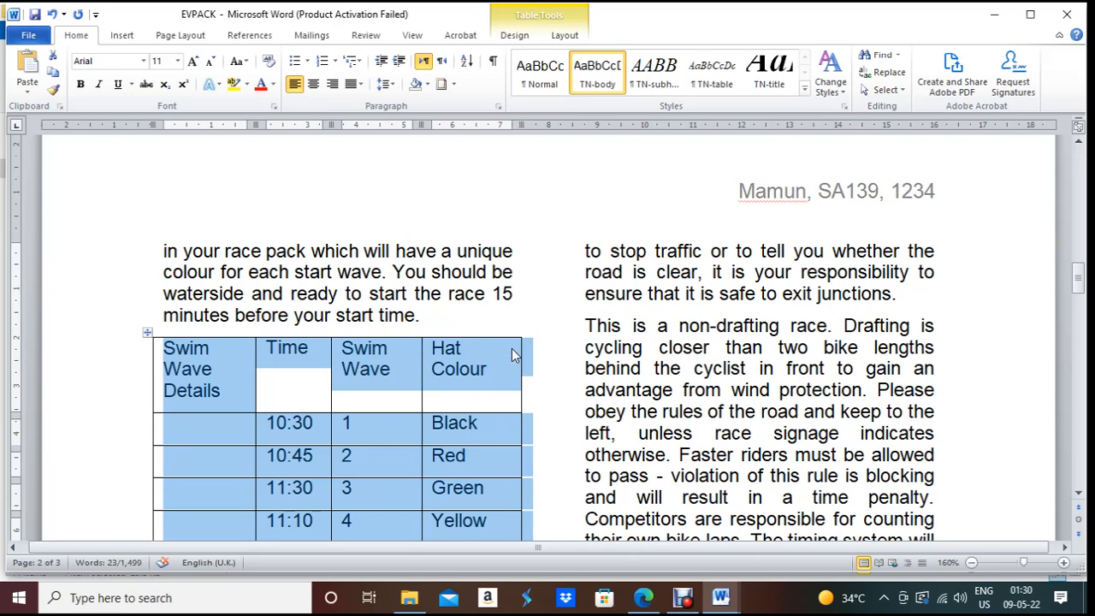
{"action": "scroll", "coordinate": [511, 348], "scroll_direction": "down", "scroll_amount": 2}
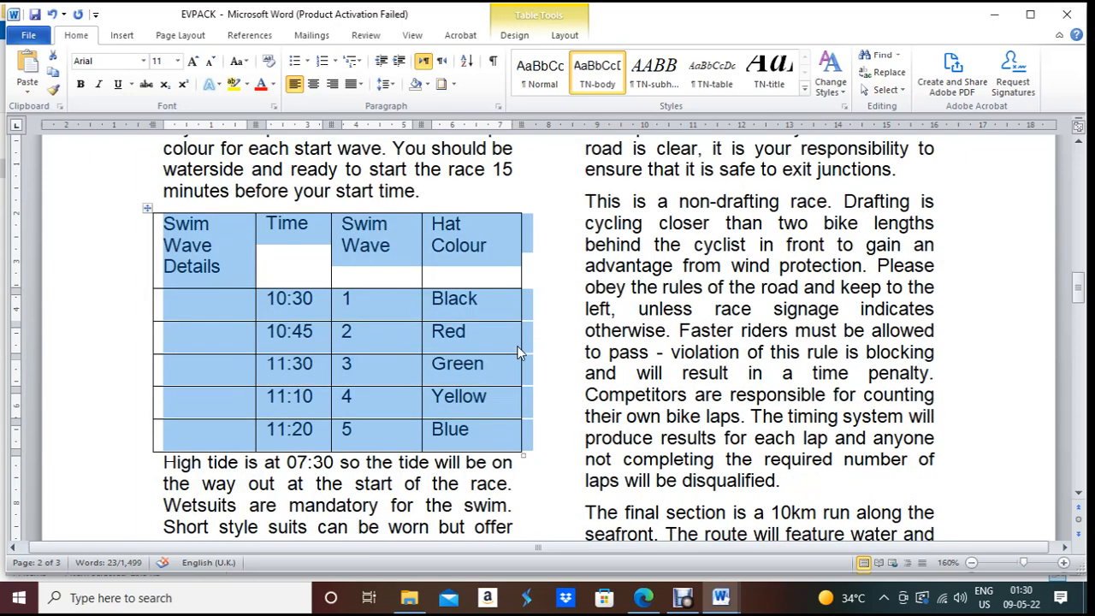
{"action": "left_click", "coordinate": [556, 316]}
{"action": "left_click", "coordinate": [654, 603]}
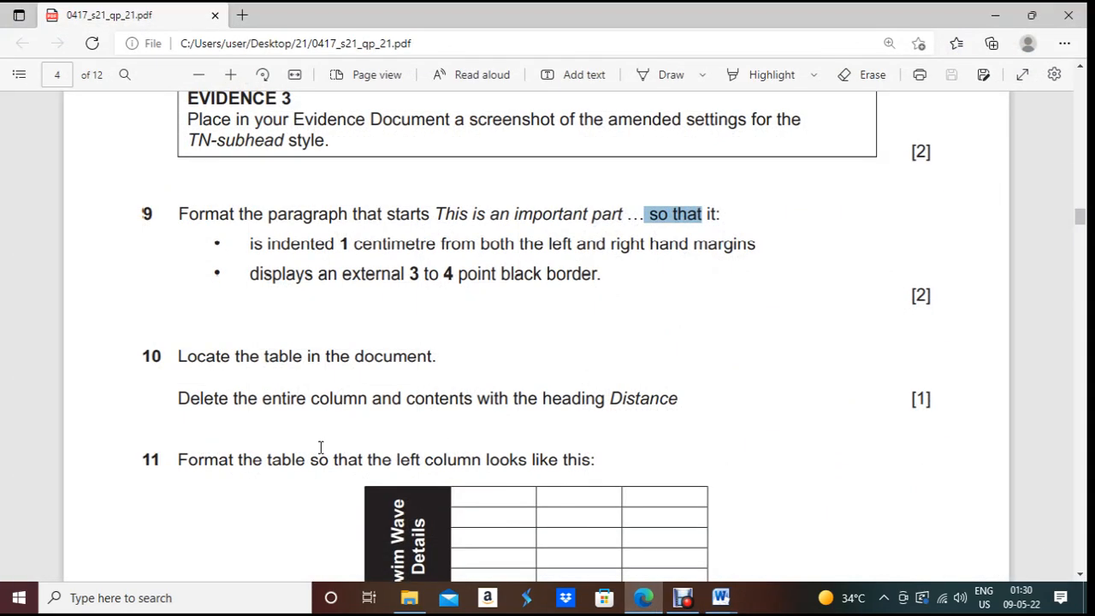
Step: Review question 11's black rotated Swim Wave Details column, then return to EVPACK's heading cell
{"action": "scroll", "coordinate": [320, 447], "scroll_direction": "down", "scroll_amount": 1}
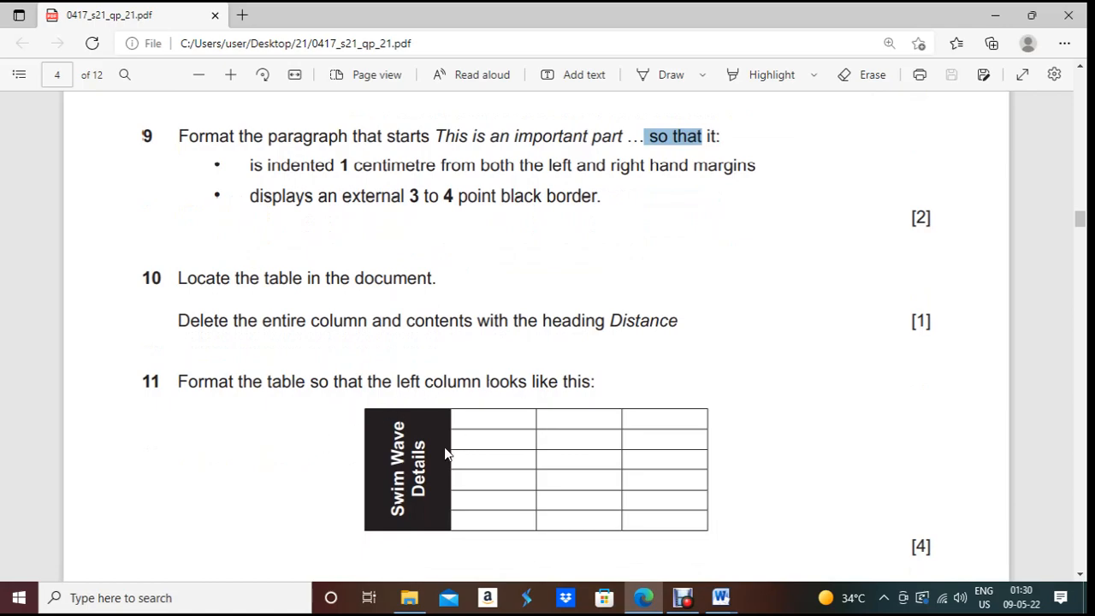
{"action": "left_click", "coordinate": [637, 604]}
{"action": "left_click", "coordinate": [643, 603]}
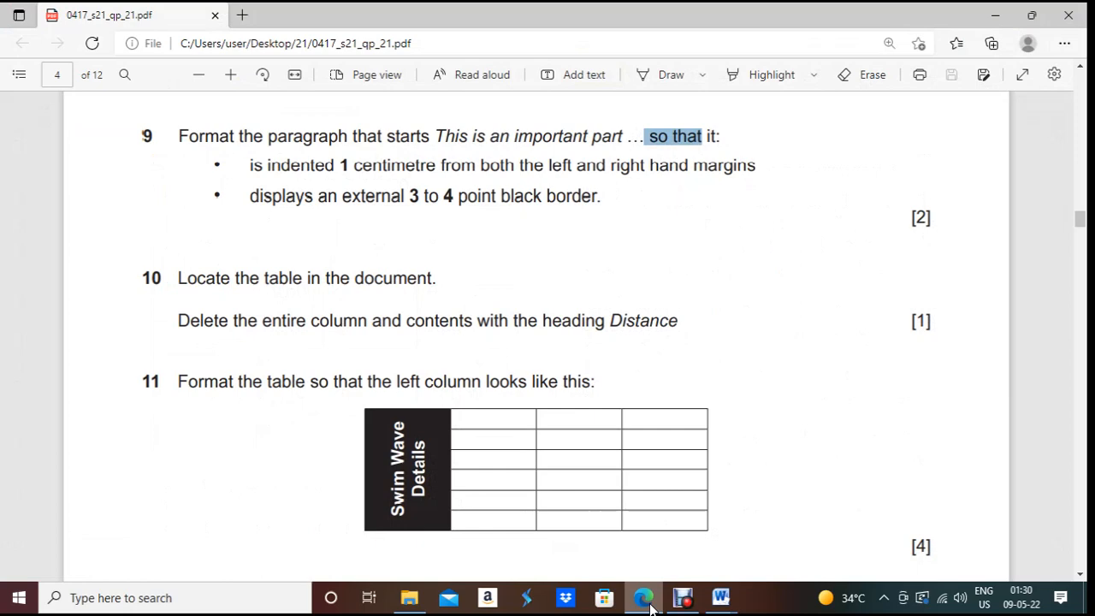
{"action": "left_click", "coordinate": [647, 601]}
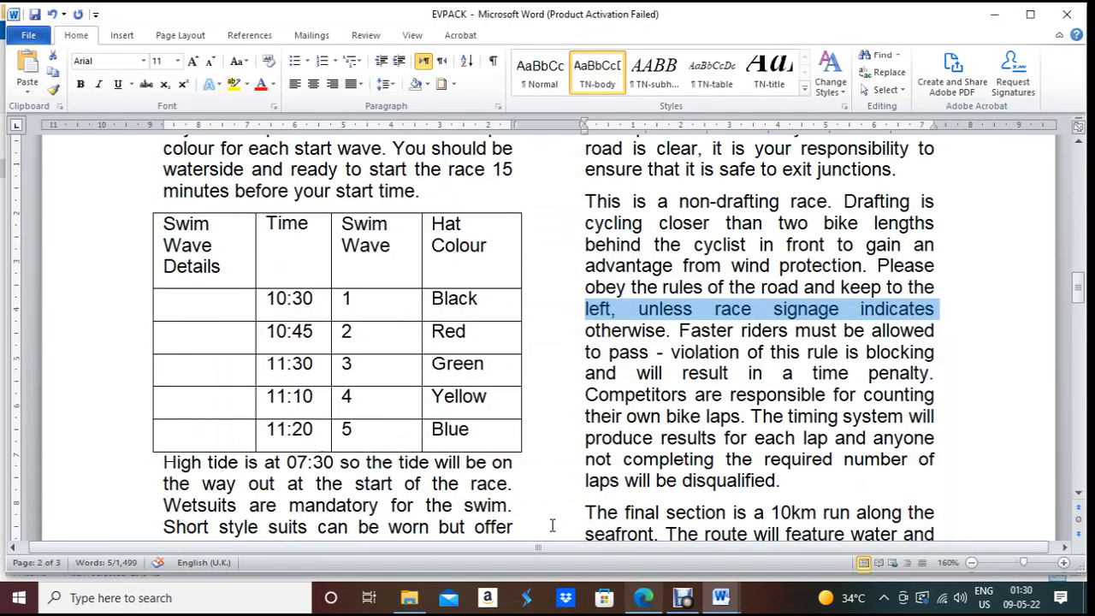
{"action": "left_click", "coordinate": [199, 221]}
Step: Merge the table's first column into a single cell
{"action": "left_click_drag", "start_coordinate": [199, 221], "coordinate": [203, 463]}
{"action": "left_click", "coordinate": [214, 349]}
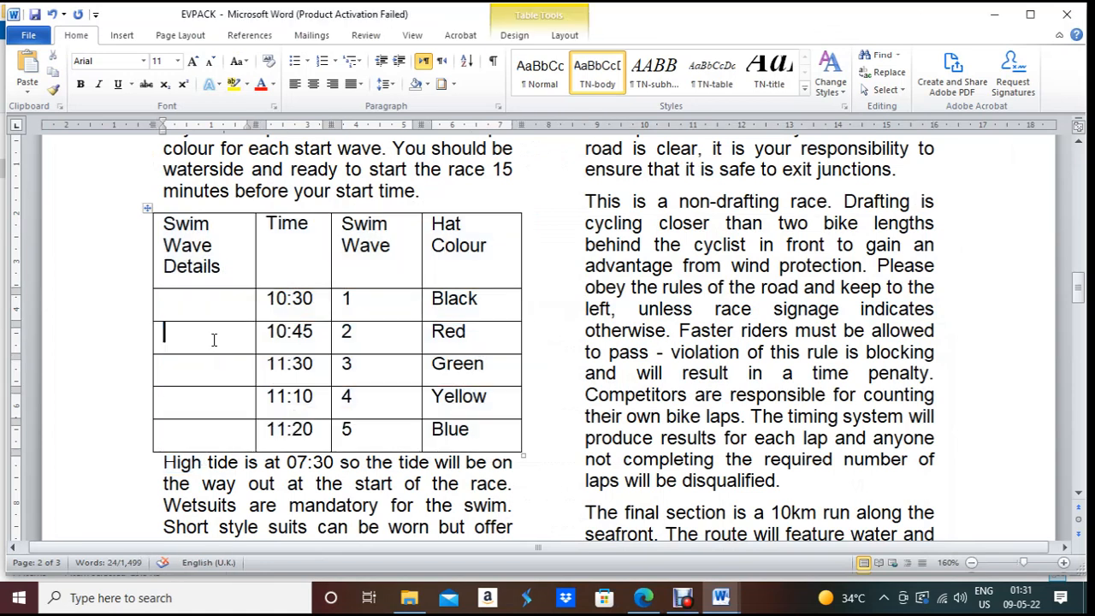
{"action": "left_click", "coordinate": [202, 210]}
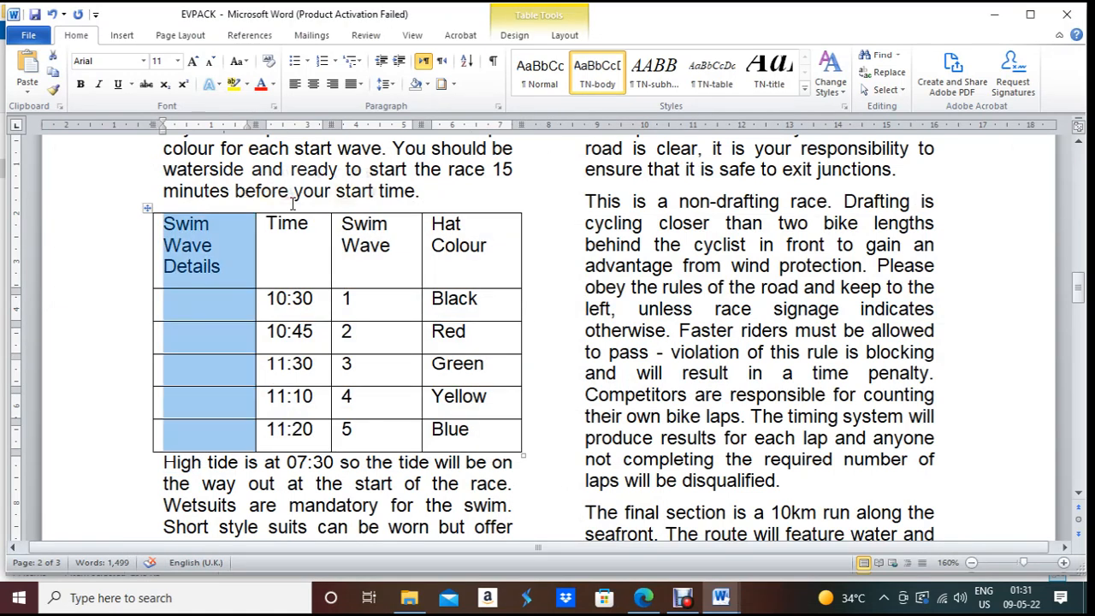
{"action": "right_click", "coordinate": [195, 303]}
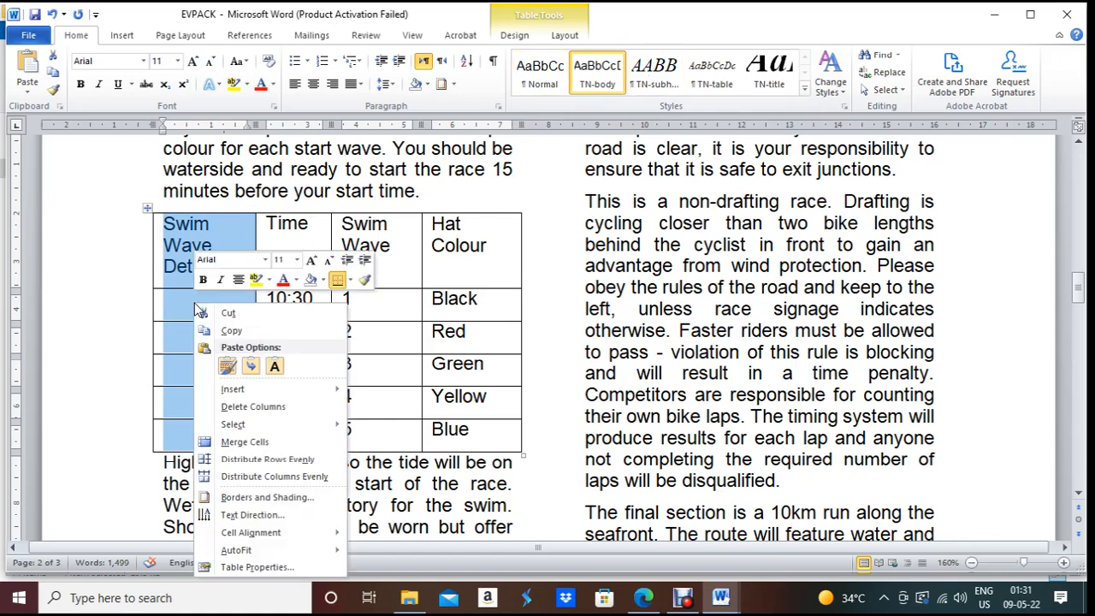
{"action": "left_click", "coordinate": [254, 442]}
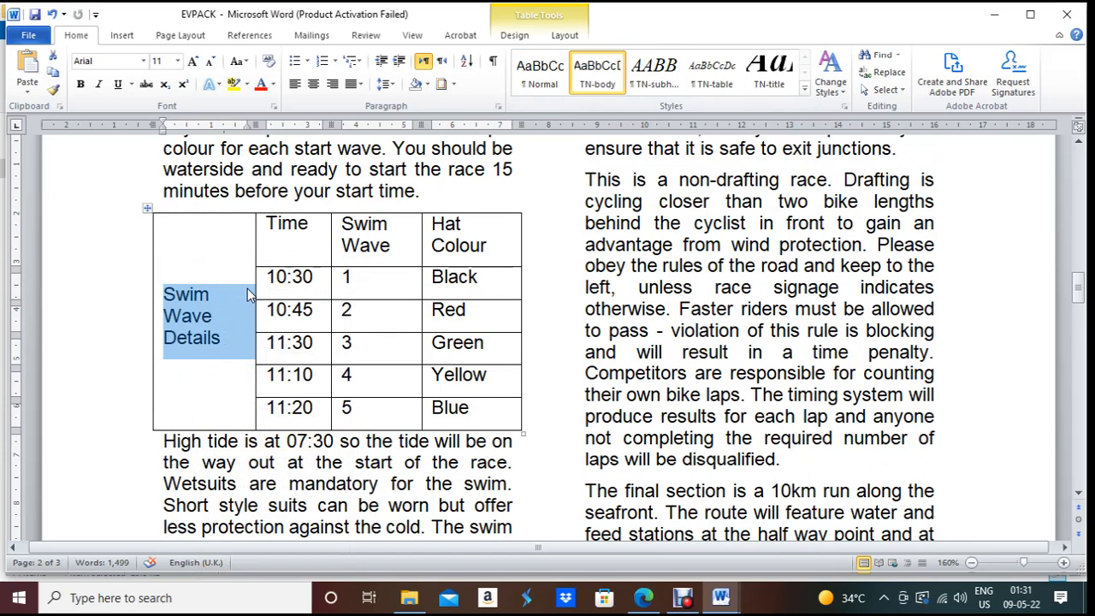
Step: Rotate Swim Wave Details to read bottom-to-top, then compare with the exam paper
{"action": "left_click", "coordinate": [565, 36]}
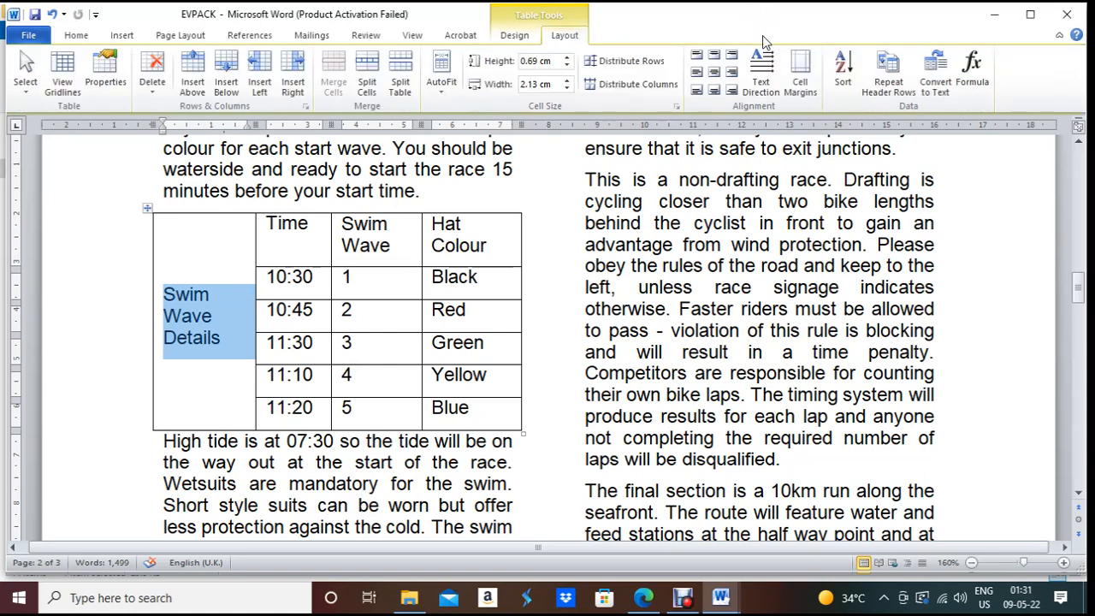
{"action": "left_click", "coordinate": [772, 81]}
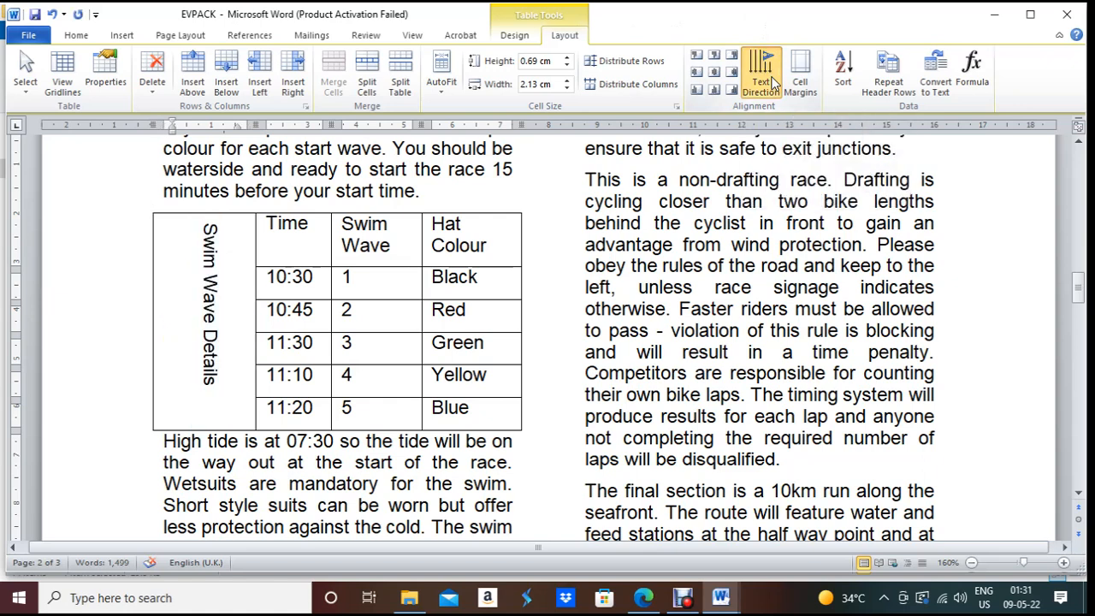
{"action": "left_click", "coordinate": [772, 82]}
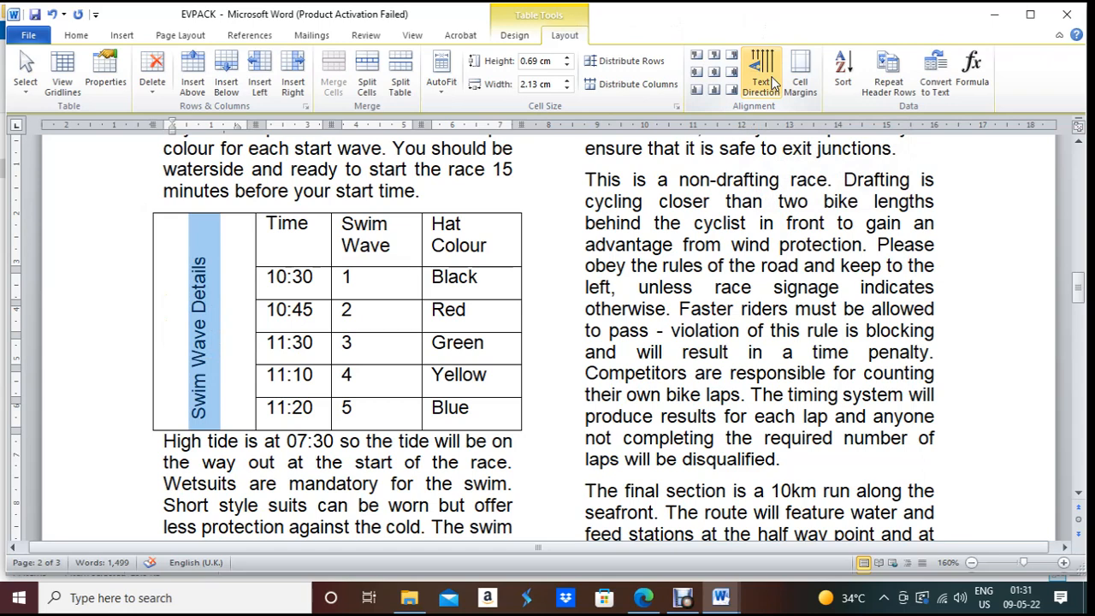
{"action": "left_click", "coordinate": [644, 602]}
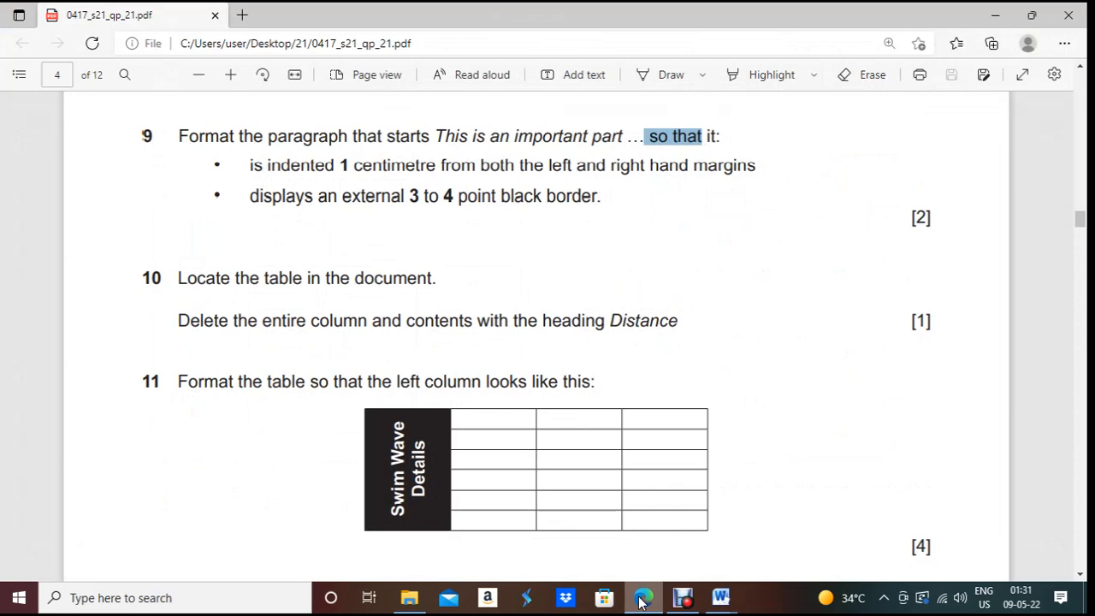
Step: Compare question 11's sample with the rotated column, ending with the cursor in the merged cell
{"action": "left_click", "coordinate": [643, 601]}
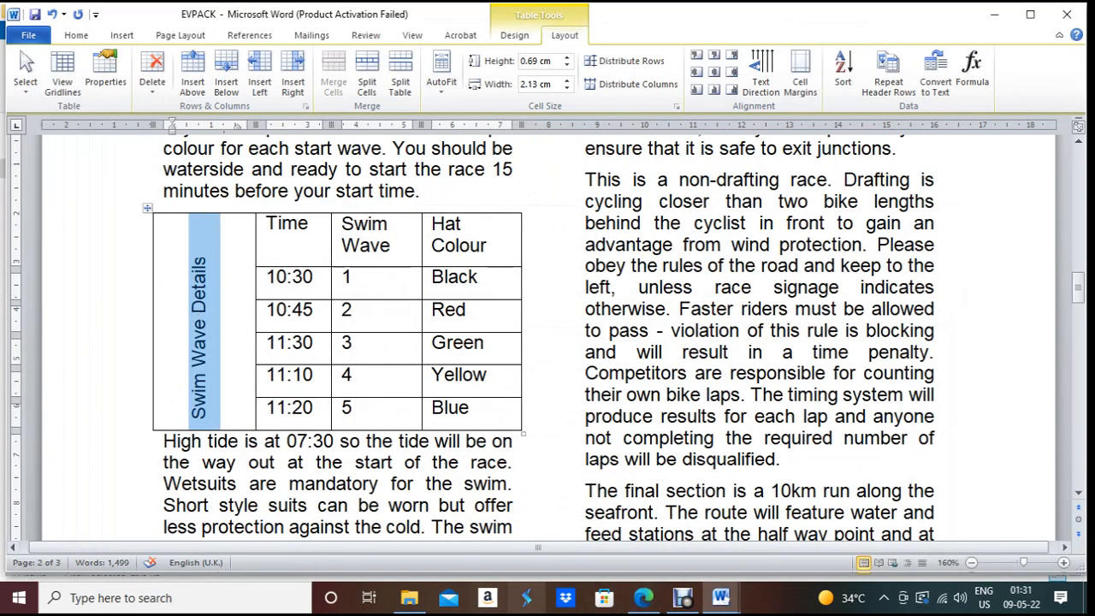
{"action": "left_click", "coordinate": [650, 605]}
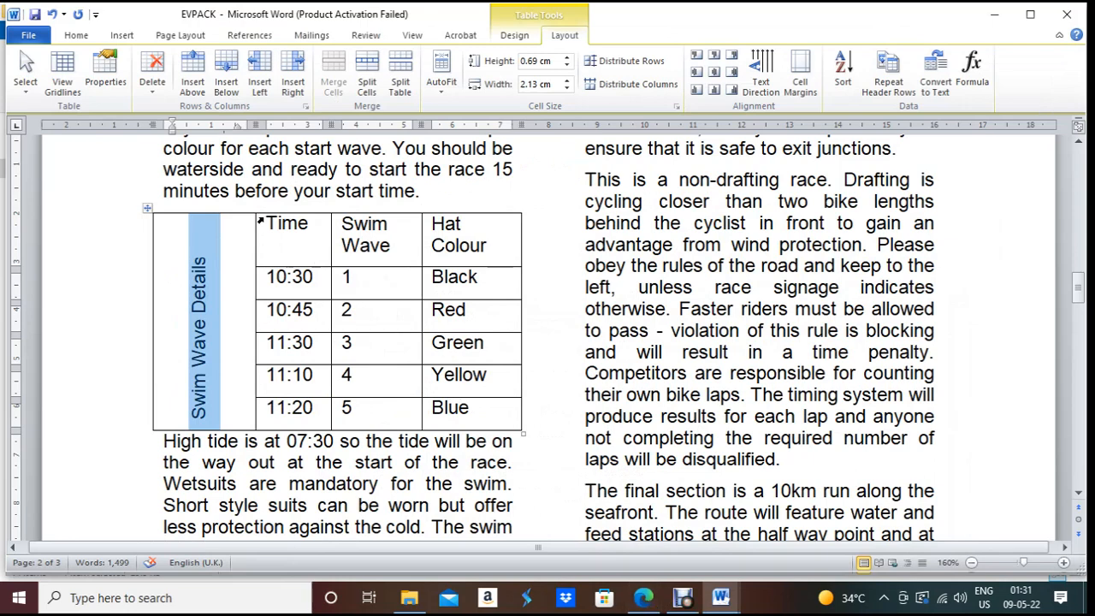
{"action": "left_click", "coordinate": [648, 605]}
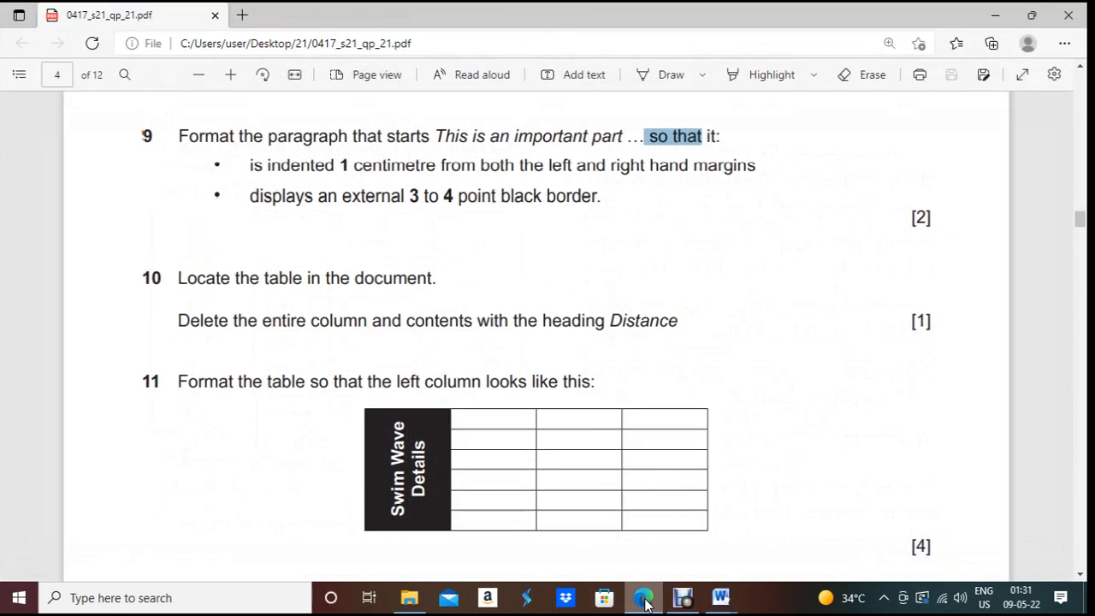
{"action": "left_click", "coordinate": [647, 605]}
{"action": "left_click", "coordinate": [205, 303]}
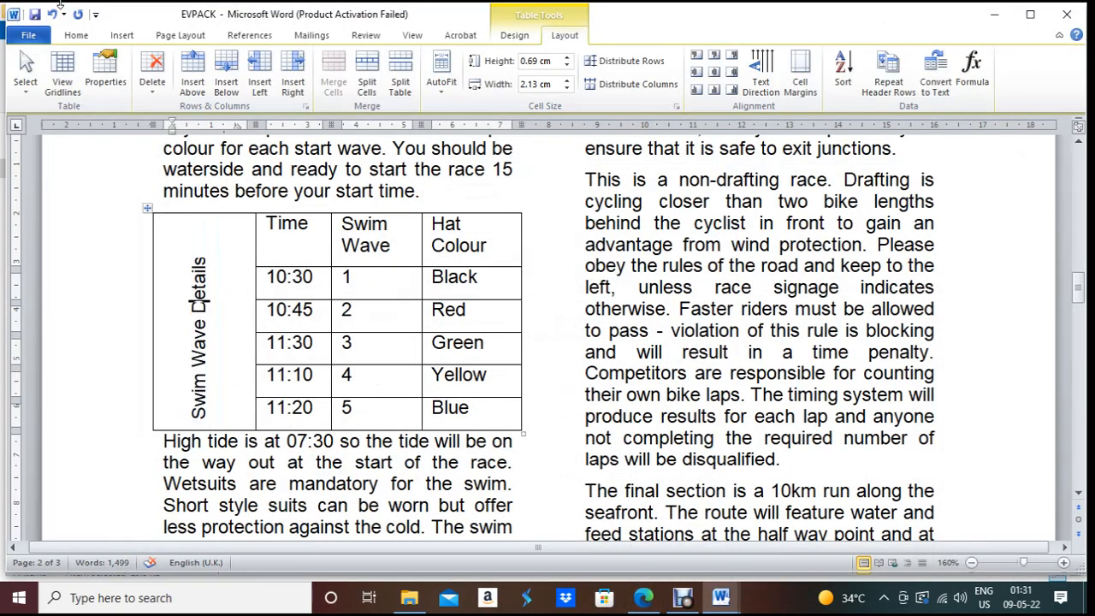
Step: Shade the merged Swim Wave Details cell black and make its text white and bold
{"action": "left_click", "coordinate": [77, 35]}
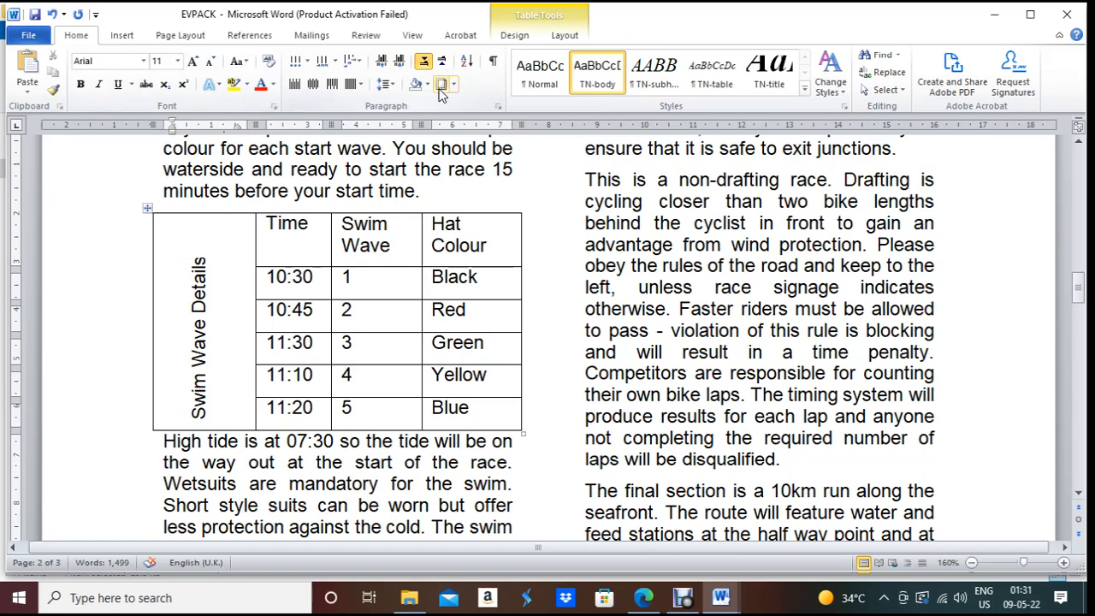
{"action": "left_click_drag", "start_coordinate": [199, 224], "coordinate": [228, 417]}
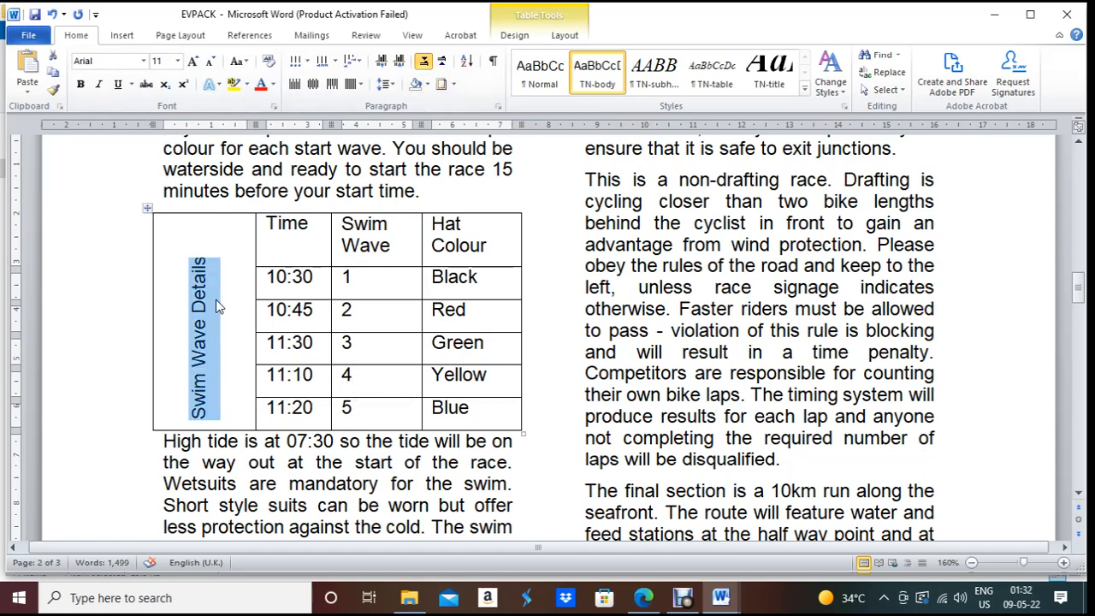
{"action": "left_click", "coordinate": [209, 212]}
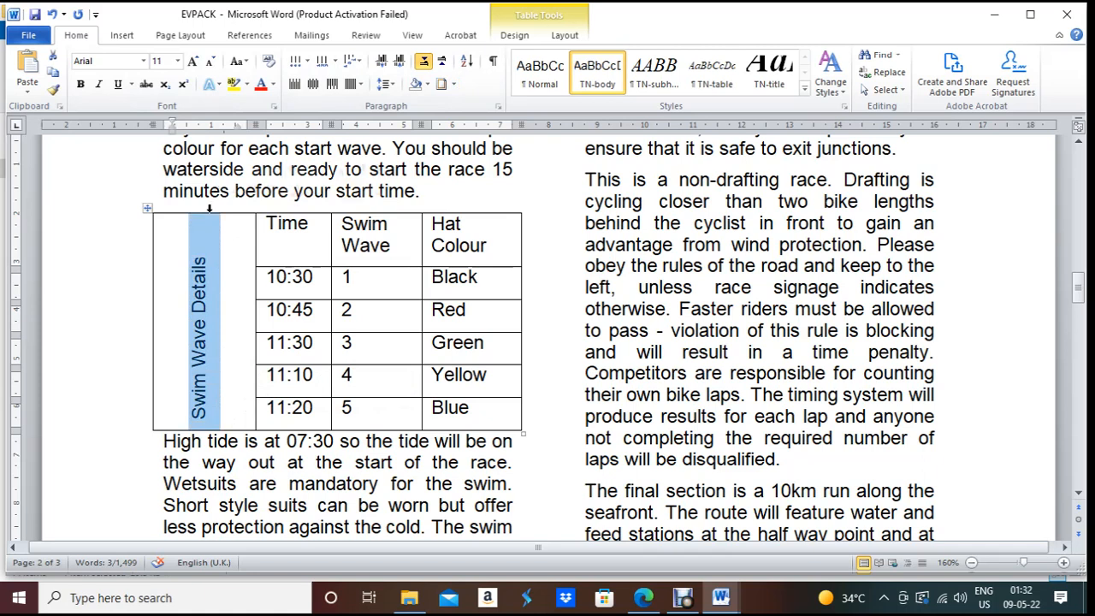
{"action": "left_click", "coordinate": [428, 84]}
{"action": "left_click", "coordinate": [431, 115]}
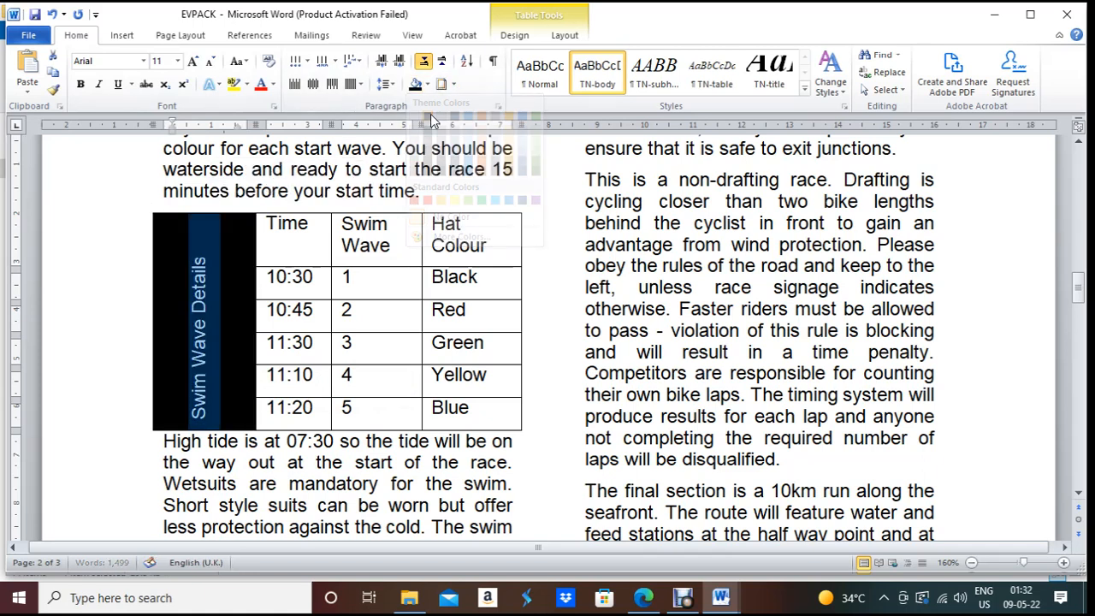
{"action": "left_click", "coordinate": [273, 84]}
{"action": "left_click", "coordinate": [262, 134]}
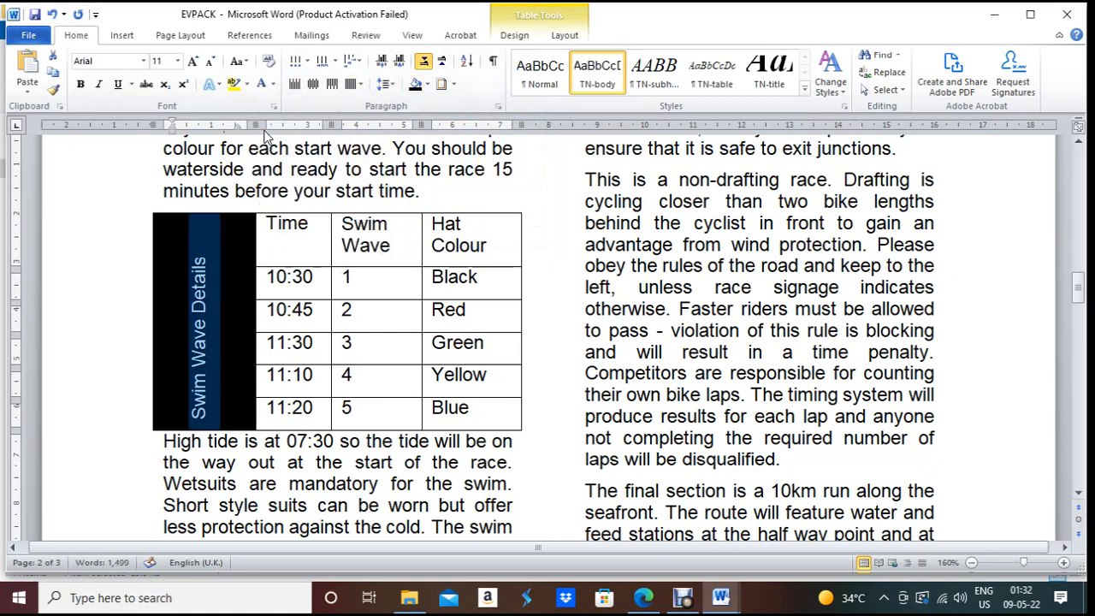
{"action": "left_click", "coordinate": [80, 84]}
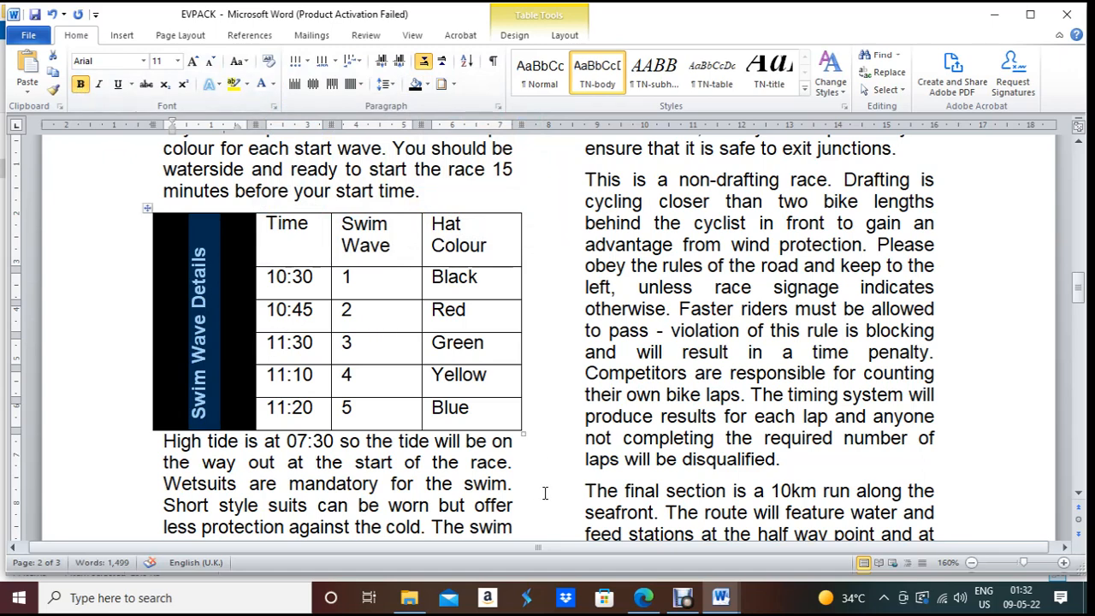
Step: Read question 12's requirements: TN-table style, 1 pt gridlines and 6 pt space after
{"action": "left_click", "coordinate": [645, 578]}
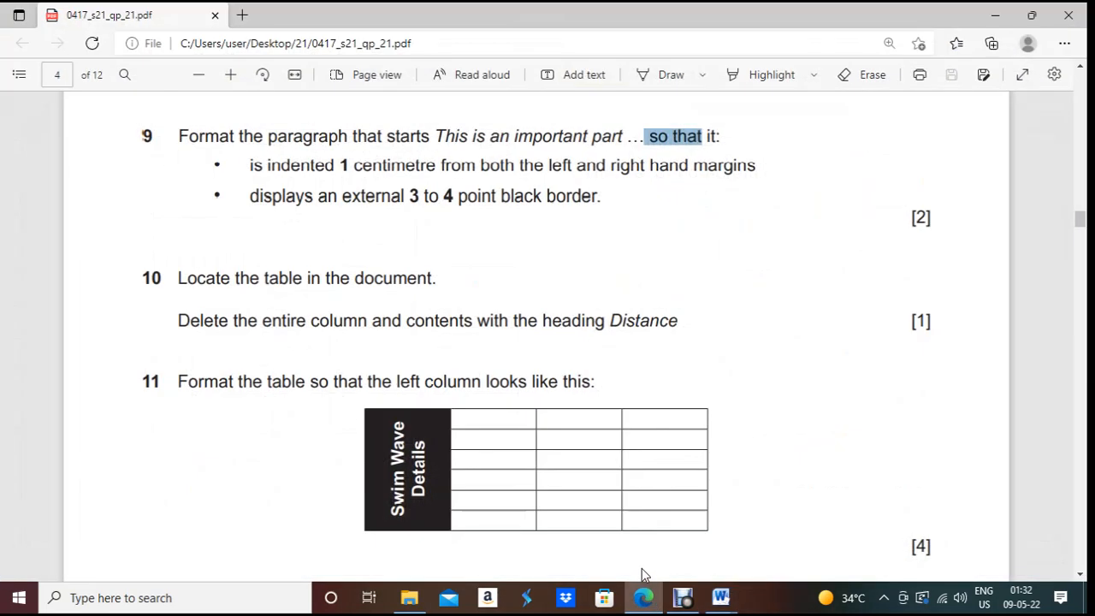
{"action": "scroll", "coordinate": [611, 468], "scroll_direction": "down", "scroll_amount": 5}
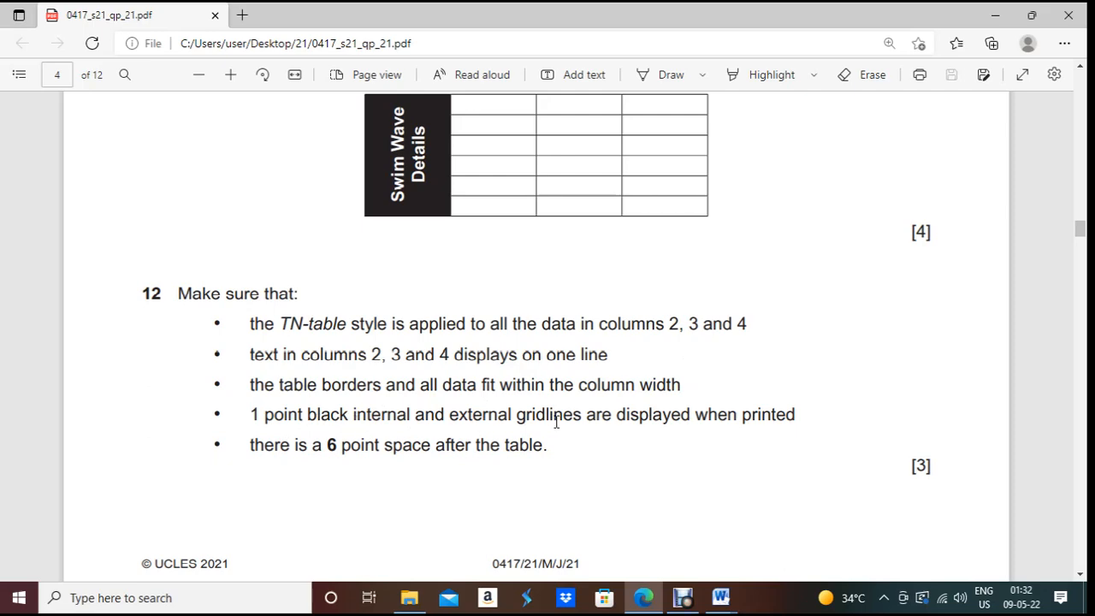
{"action": "left_click", "coordinate": [643, 604]}
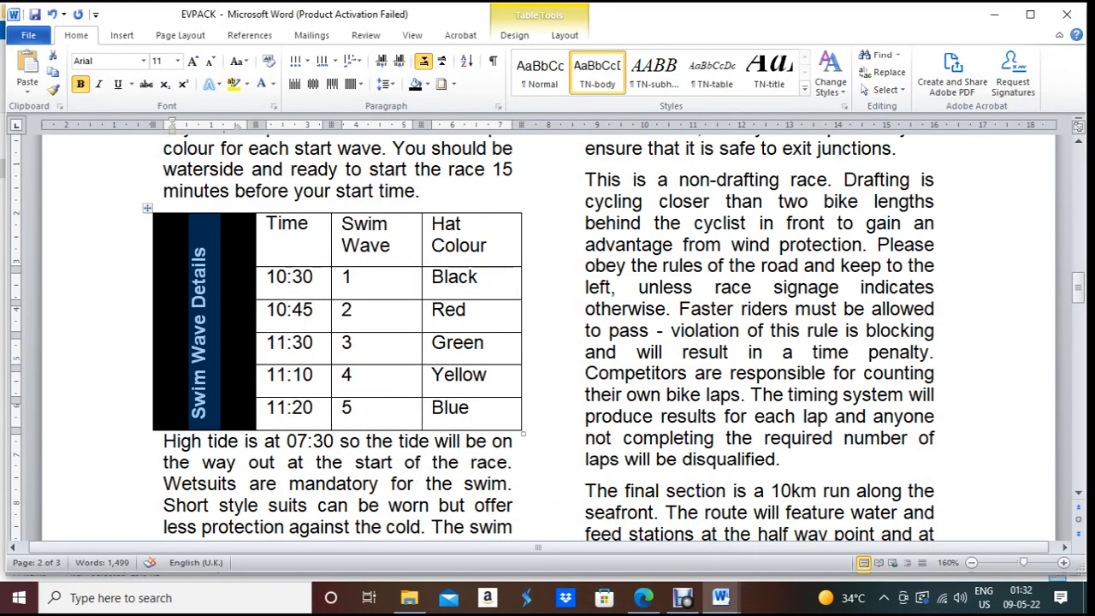
Step: Apply 1 pt borders to all inside and outside edges of the swim-wave table
{"action": "left_click", "coordinate": [146, 207]}
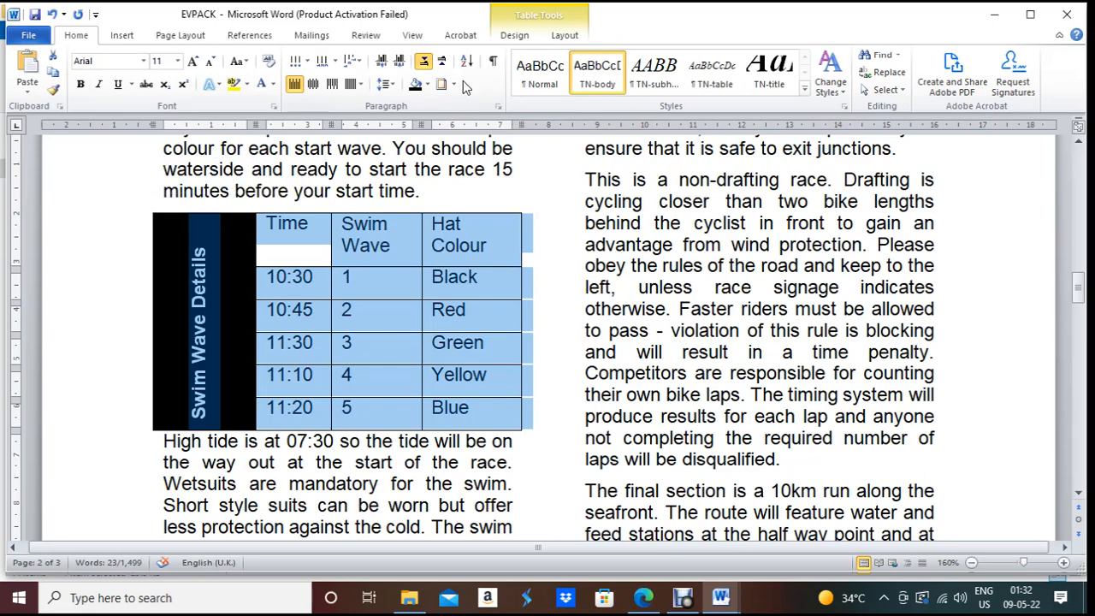
{"action": "left_click", "coordinate": [457, 85]}
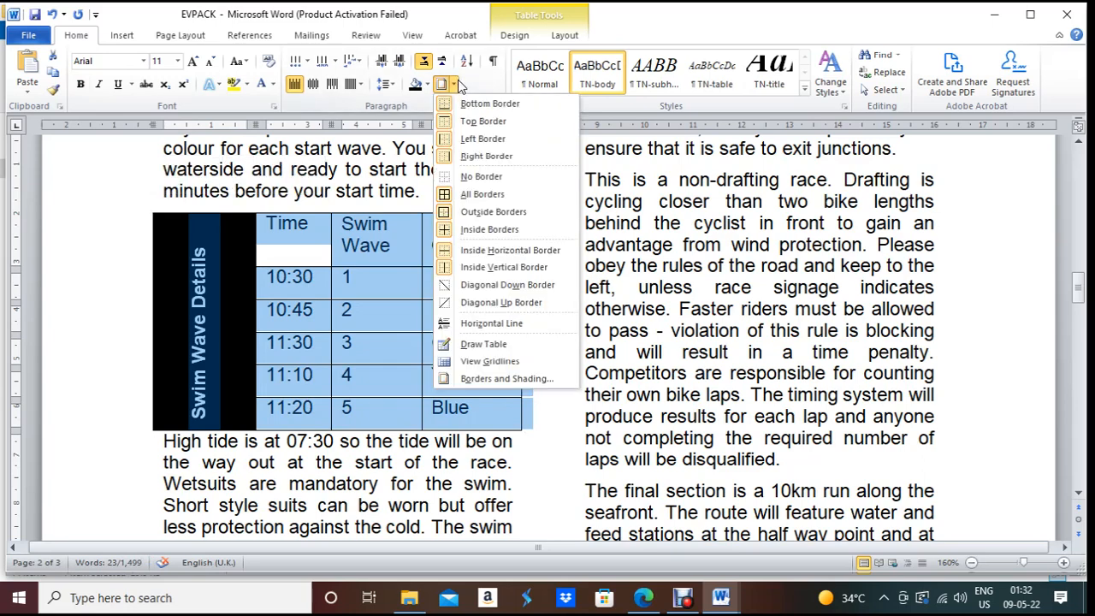
{"action": "left_click", "coordinate": [539, 378]}
{"action": "left_click", "coordinate": [536, 354]}
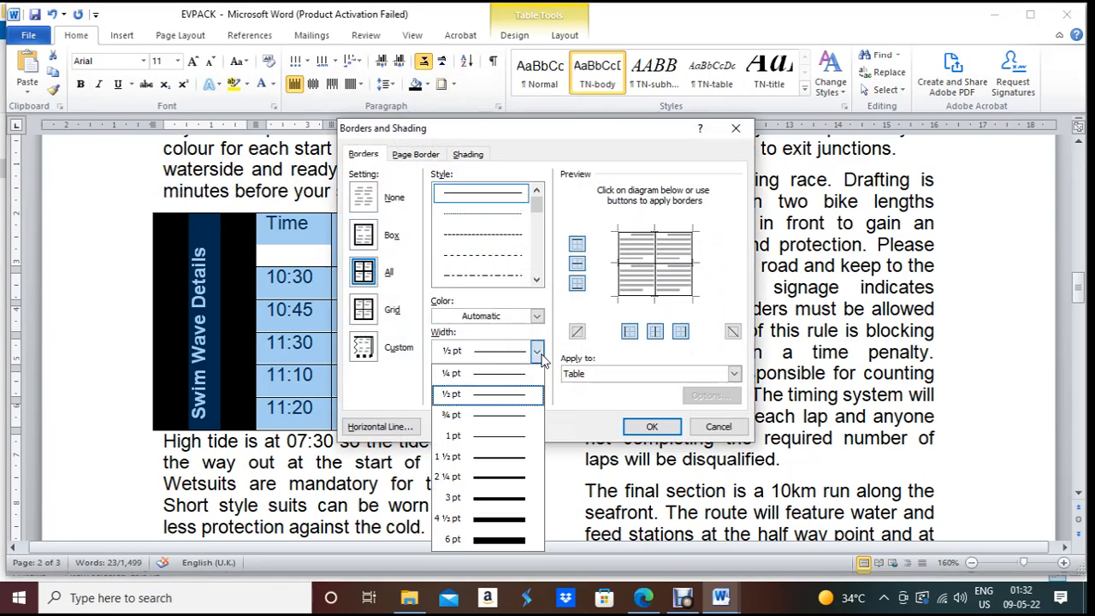
{"action": "left_click", "coordinate": [531, 438]}
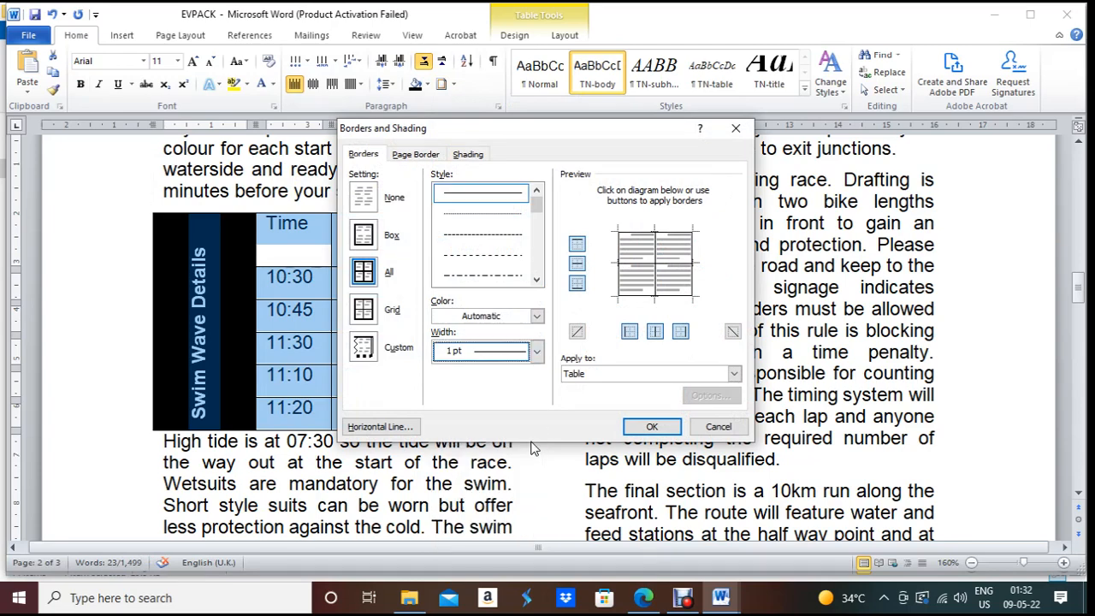
{"action": "left_click", "coordinate": [652, 426]}
{"action": "left_click", "coordinate": [462, 317]}
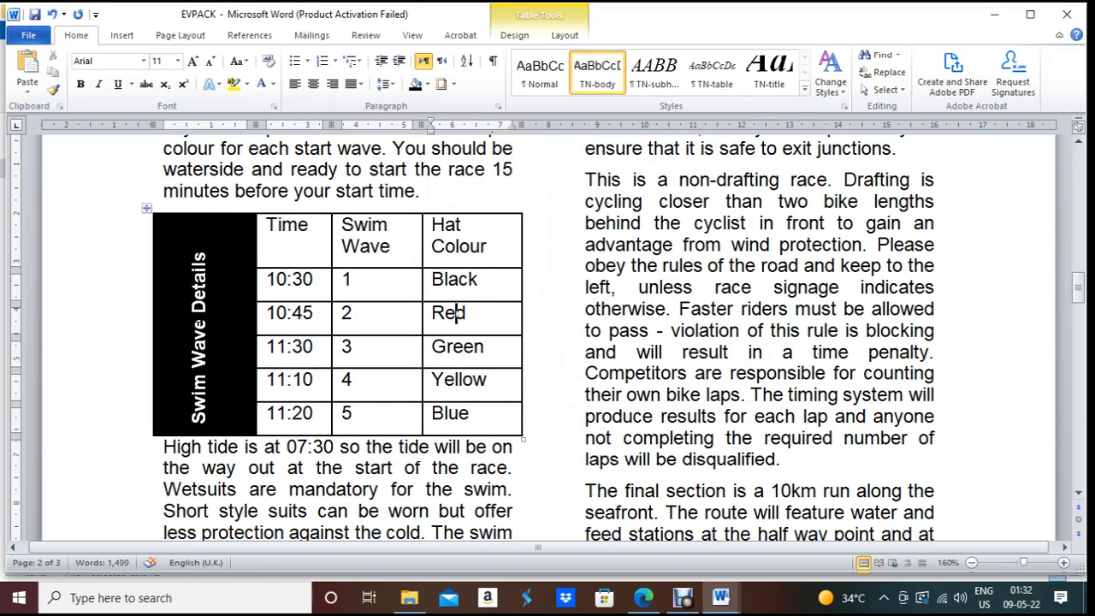
{"action": "left_click", "coordinate": [198, 324]}
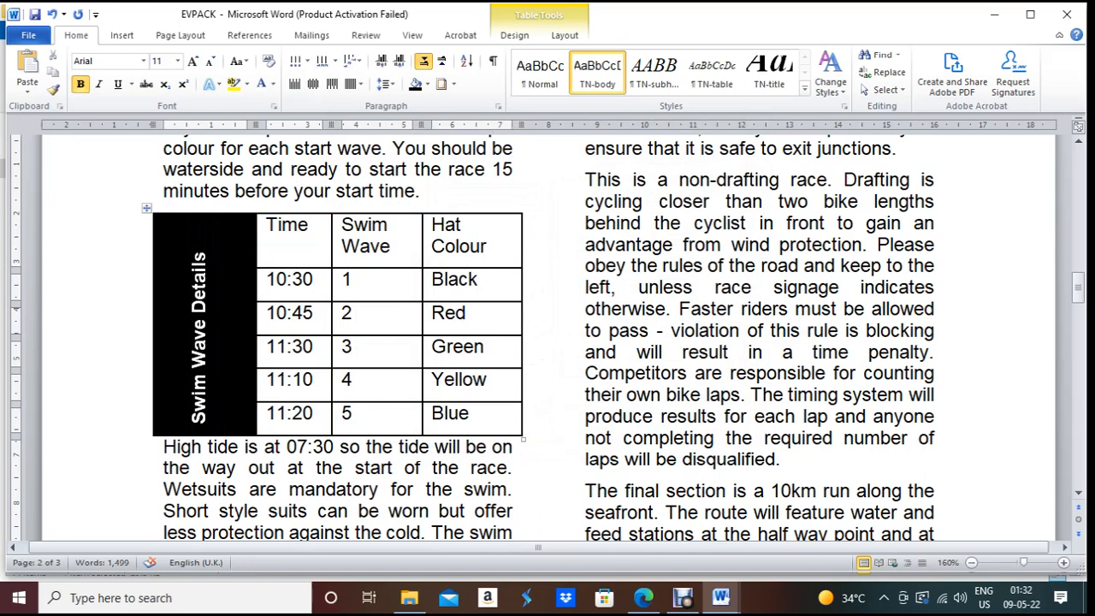
Step: Split Swim Wave Details onto two lines and centre the rotated heading in its cell
{"action": "key", "text": "Return"}
{"action": "left_click_drag", "start_coordinate": [214, 411], "coordinate": [183, 374]}
{"action": "left_click_drag", "start_coordinate": [183, 419], "coordinate": [220, 359]}
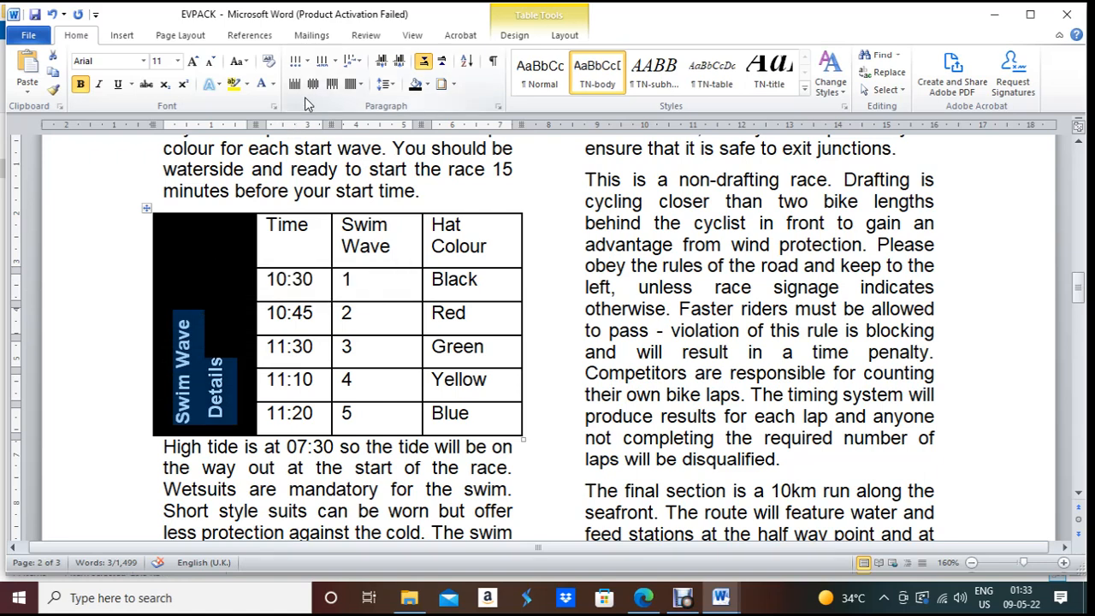
{"action": "left_click", "coordinate": [313, 83]}
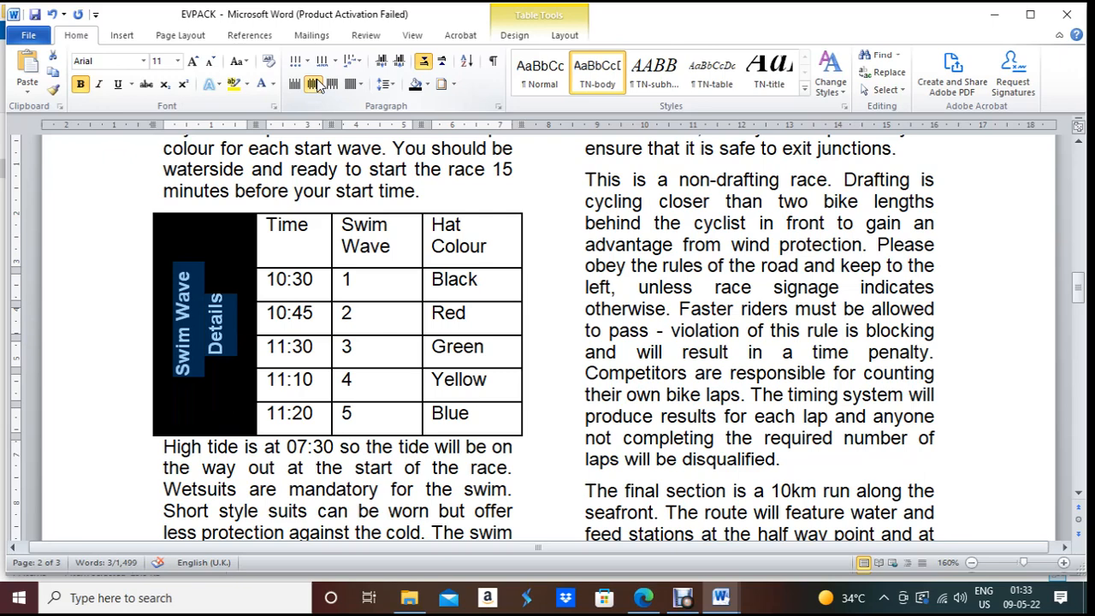
Step: Recheck the exam requirements and select the Time column of the table data
{"action": "left_click", "coordinate": [644, 599]}
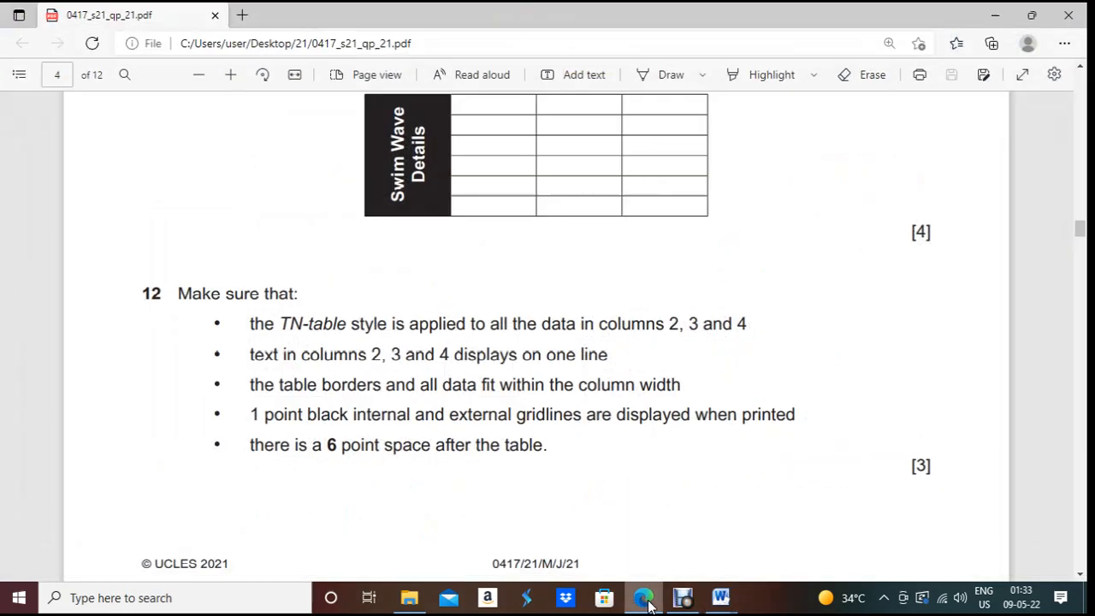
{"action": "left_click", "coordinate": [646, 601]}
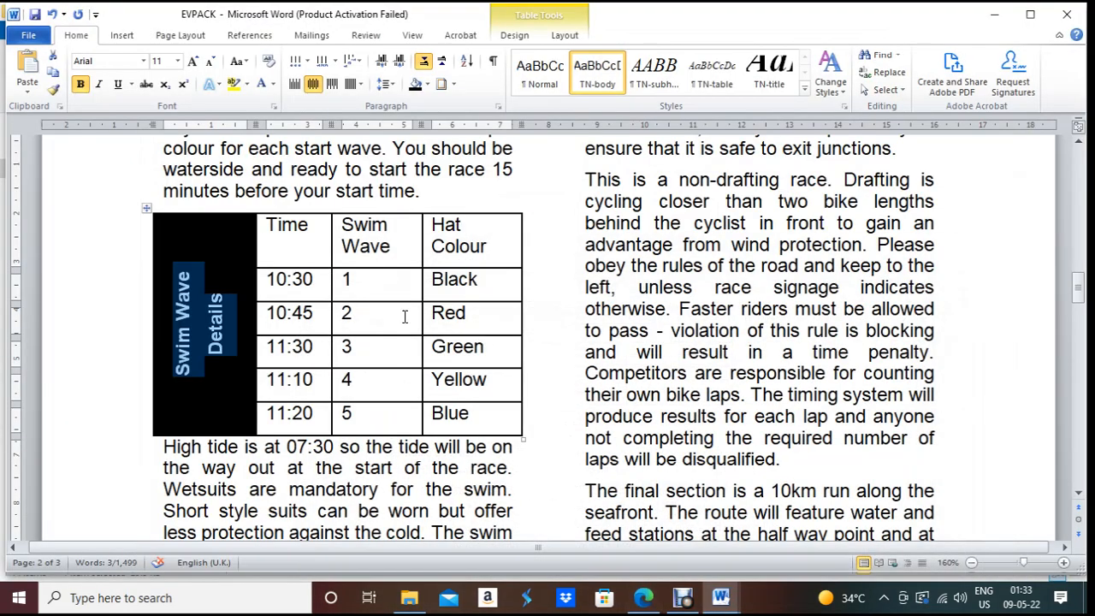
{"action": "mouse_move", "coordinate": [270, 220]}
{"action": "left_mouse_down"}
{"action": "mouse_move", "coordinate": [488, 398]}
{"action": "mouse_move", "coordinate": [497, 418]}
{"action": "left_mouse_up"}
{"action": "left_click", "coordinate": [645, 599]}
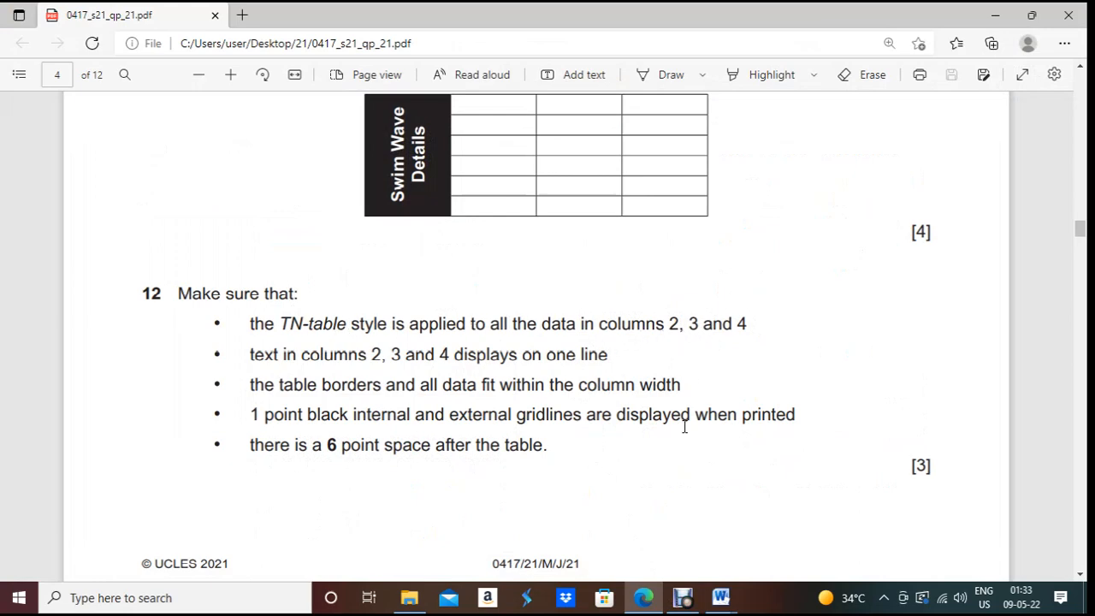
{"action": "left_click", "coordinate": [659, 603]}
{"action": "left_click", "coordinate": [318, 190]}
{"action": "left_click", "coordinate": [298, 208]}
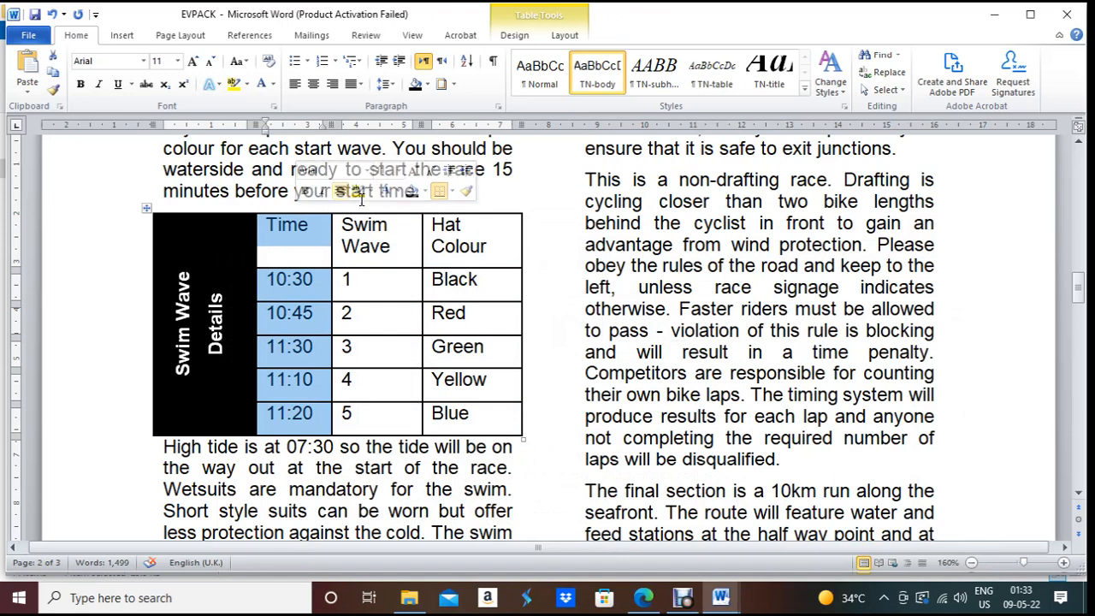
Step: Apply the TN-table style to the Time, Swim Wave and Hat Colour columns
{"action": "left_click", "coordinate": [361, 210], "text": "shift"}
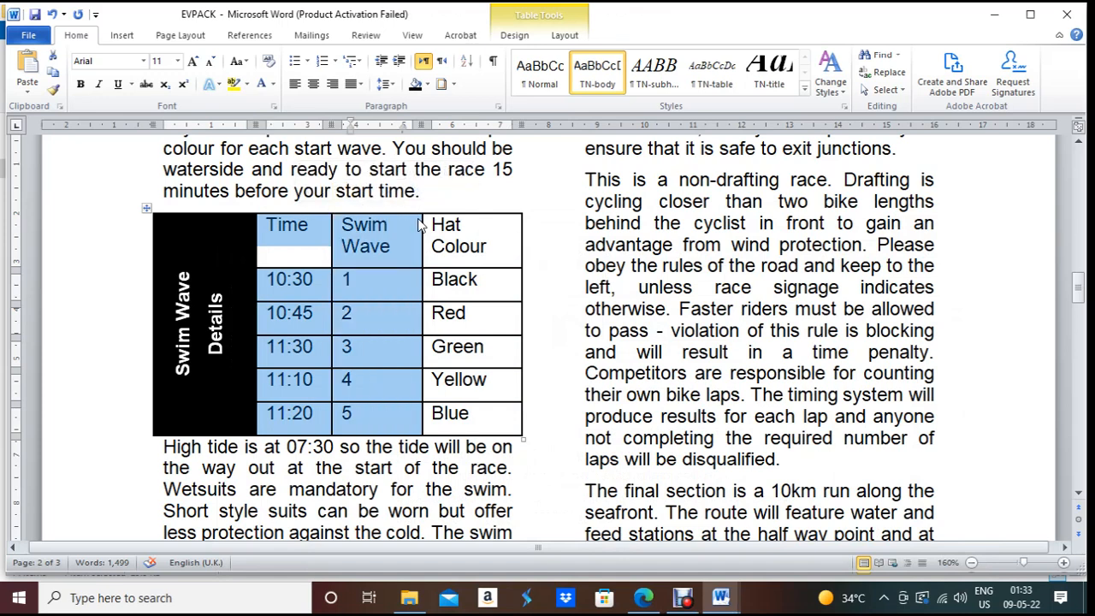
{"action": "left_click", "coordinate": [462, 210], "text": "shift"}
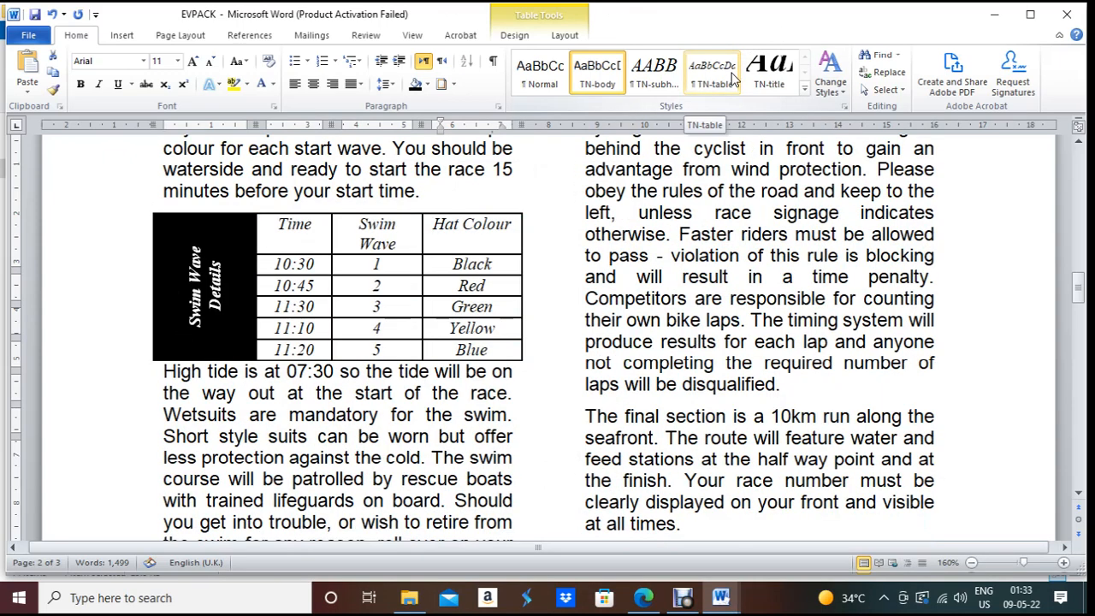
{"action": "left_click", "coordinate": [733, 79]}
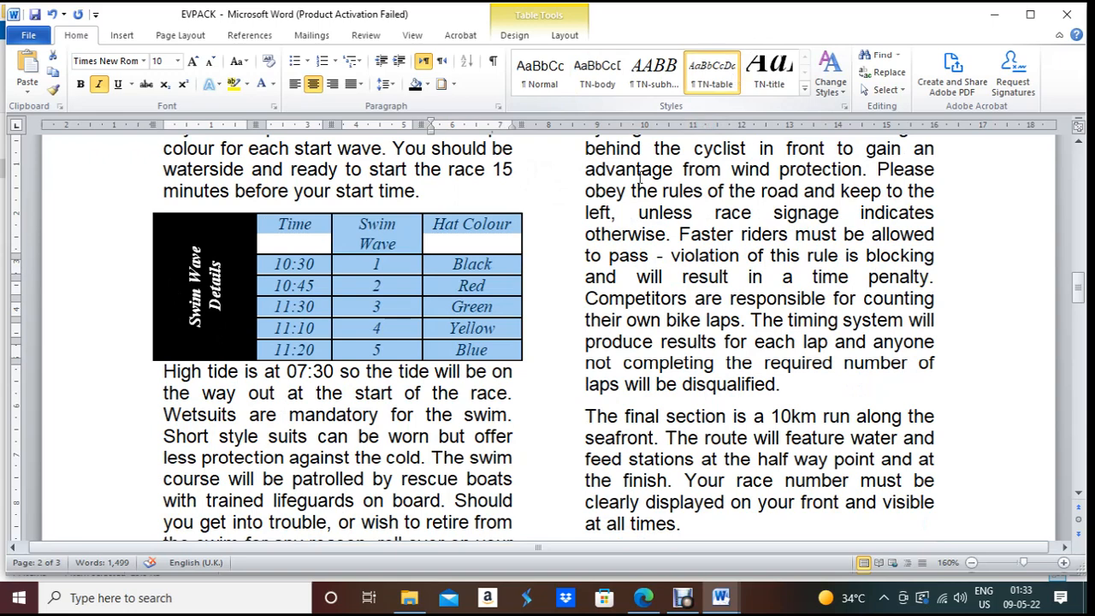
{"action": "left_click", "coordinate": [640, 601]}
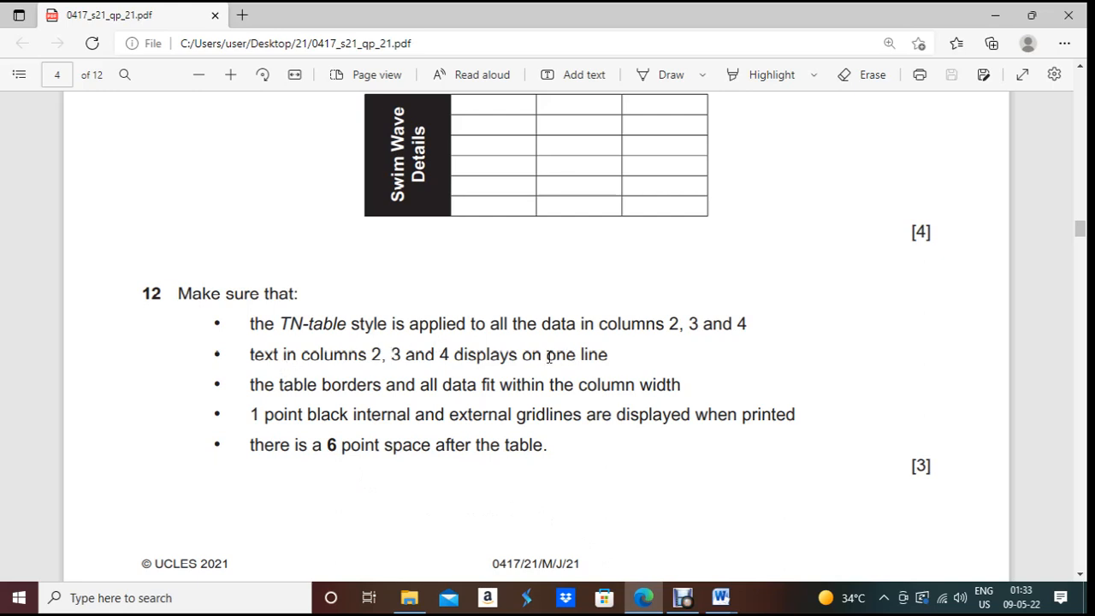
{"action": "left_click", "coordinate": [720, 597]}
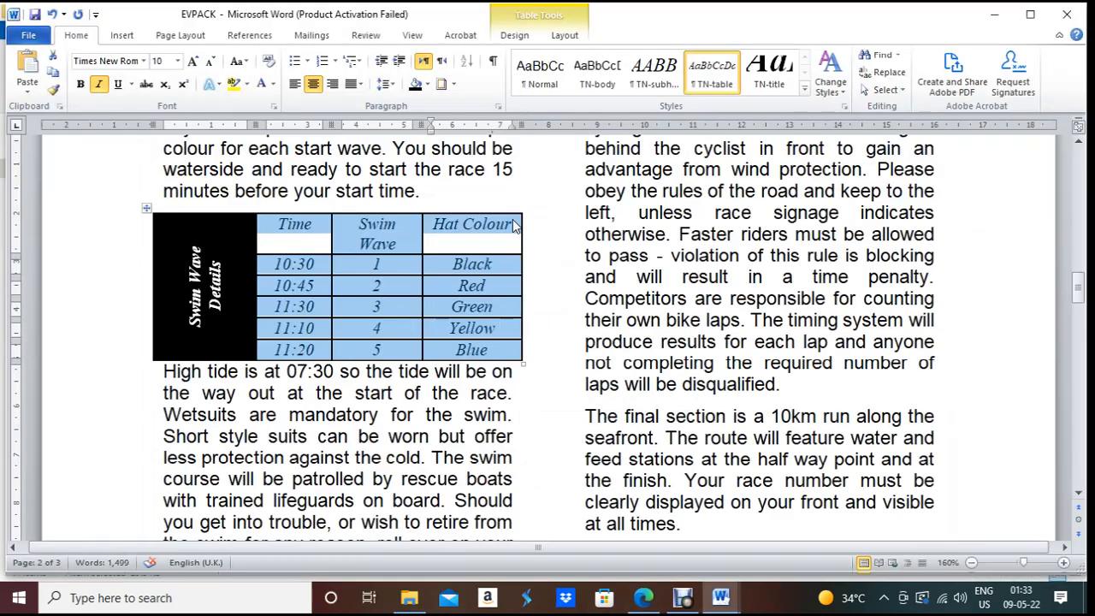
Step: Narrow the Time column so 'Swim Wave' fits on one line
{"action": "left_click", "coordinate": [331, 219]}
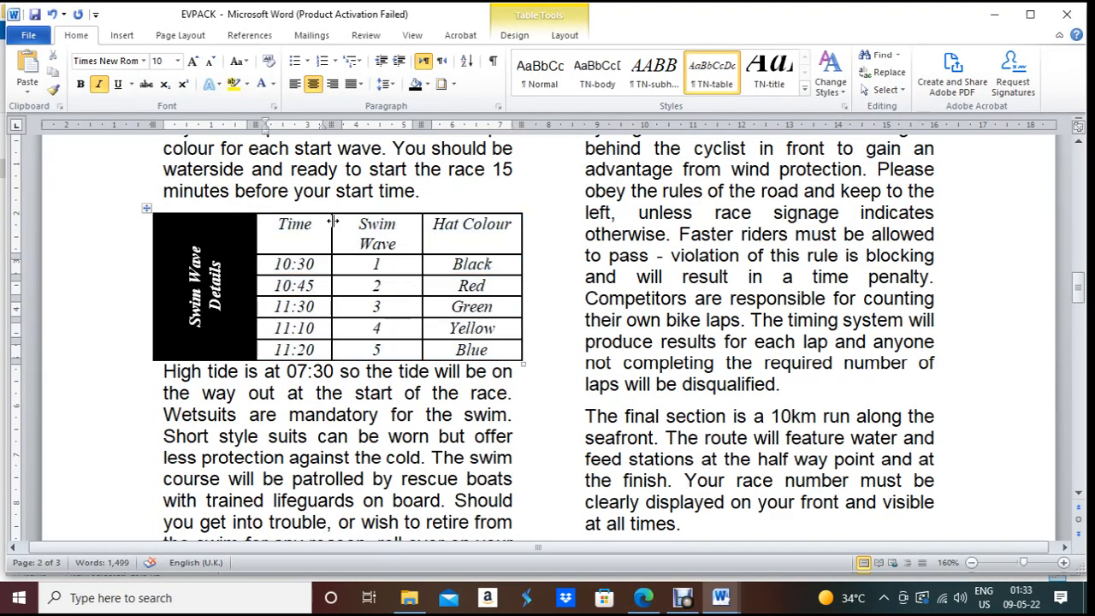
{"action": "left_click_drag", "start_coordinate": [331, 222], "coordinate": [322, 222]}
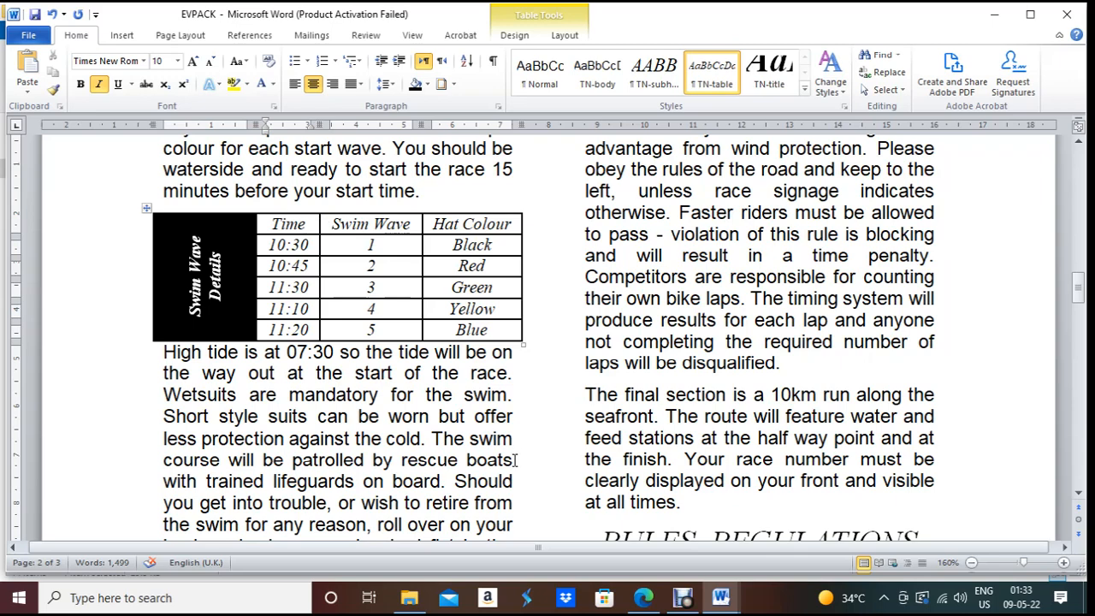
{"action": "left_click", "coordinate": [656, 607]}
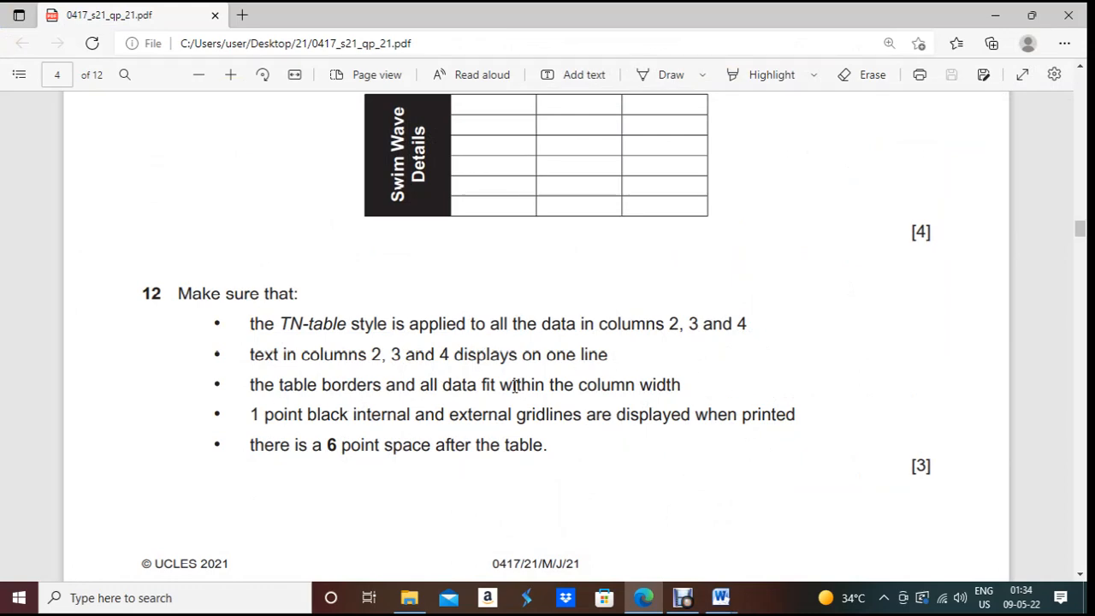
{"action": "key", "text": "alt+Tab"}
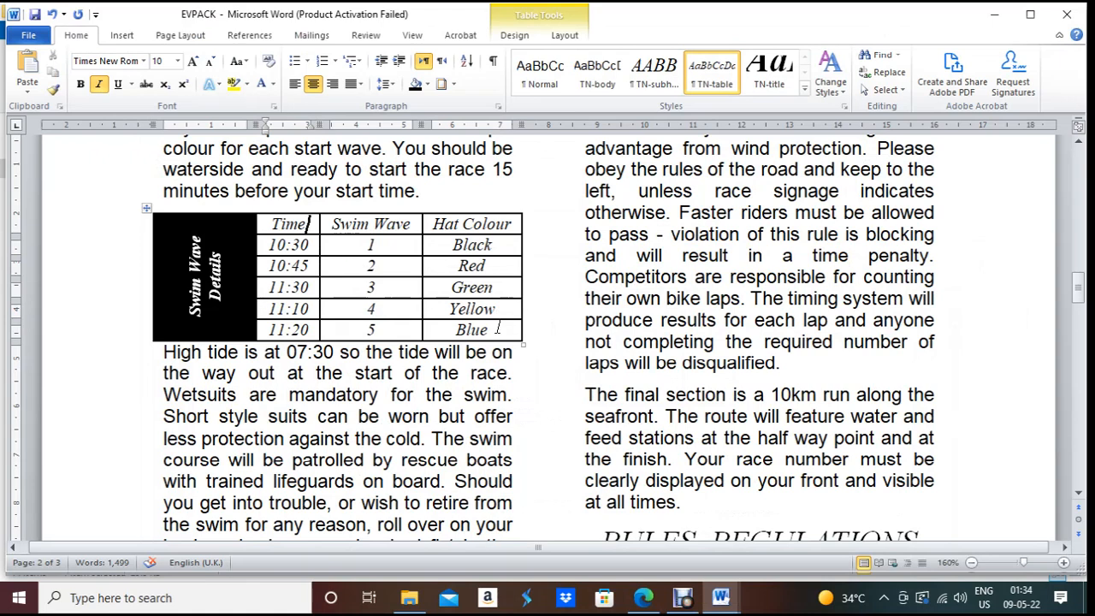
{"action": "scroll", "coordinate": [529, 334], "scroll_direction": "up", "scroll_amount": 3}
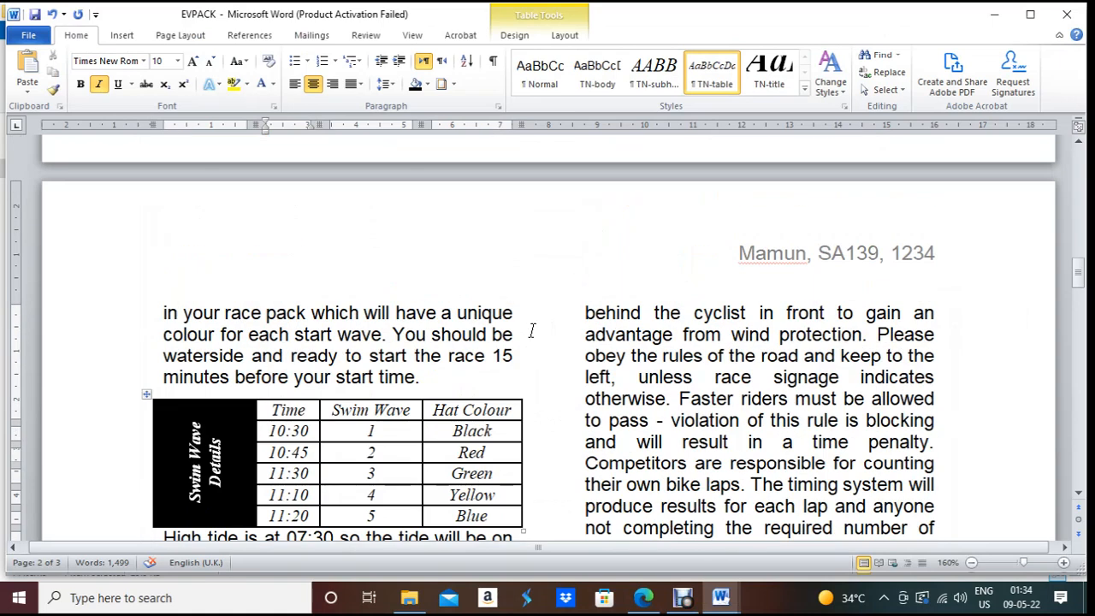
{"action": "scroll", "coordinate": [533, 325], "scroll_direction": "down", "scroll_amount": 1}
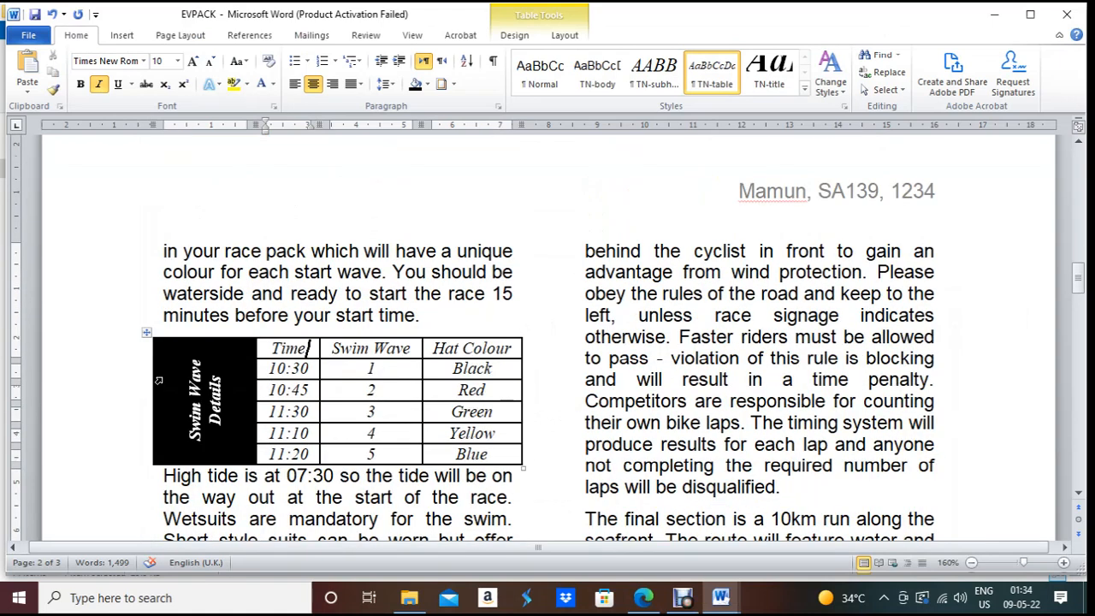
Step: Pull the table's left and right edges inward so it fits the text column
{"action": "left_click_drag", "start_coordinate": [154, 382], "coordinate": [163, 380]}
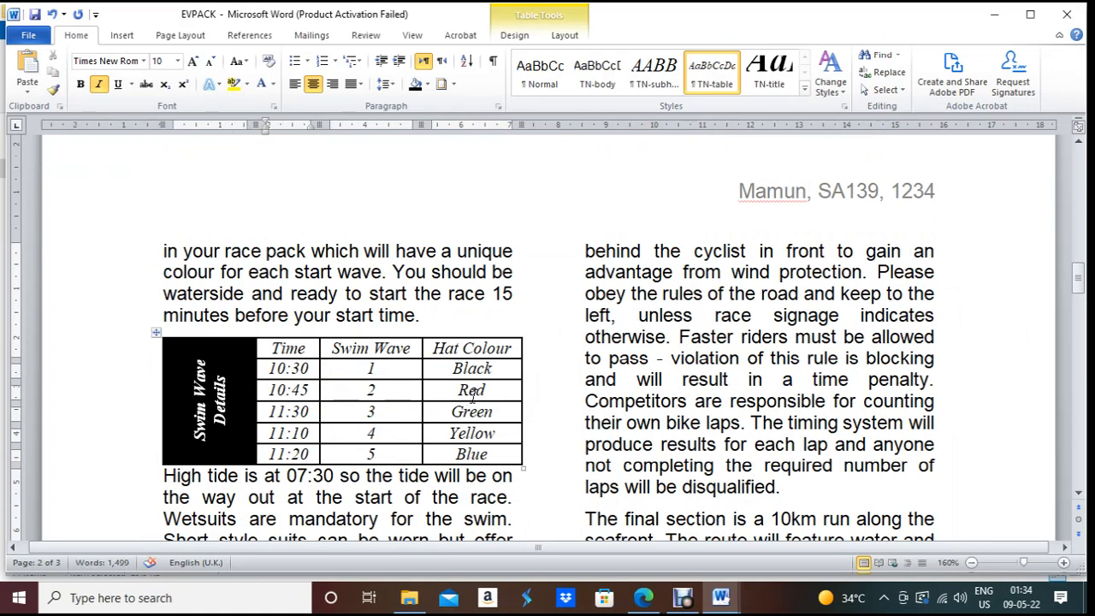
{"action": "left_click_drag", "start_coordinate": [521, 367], "coordinate": [514, 367]}
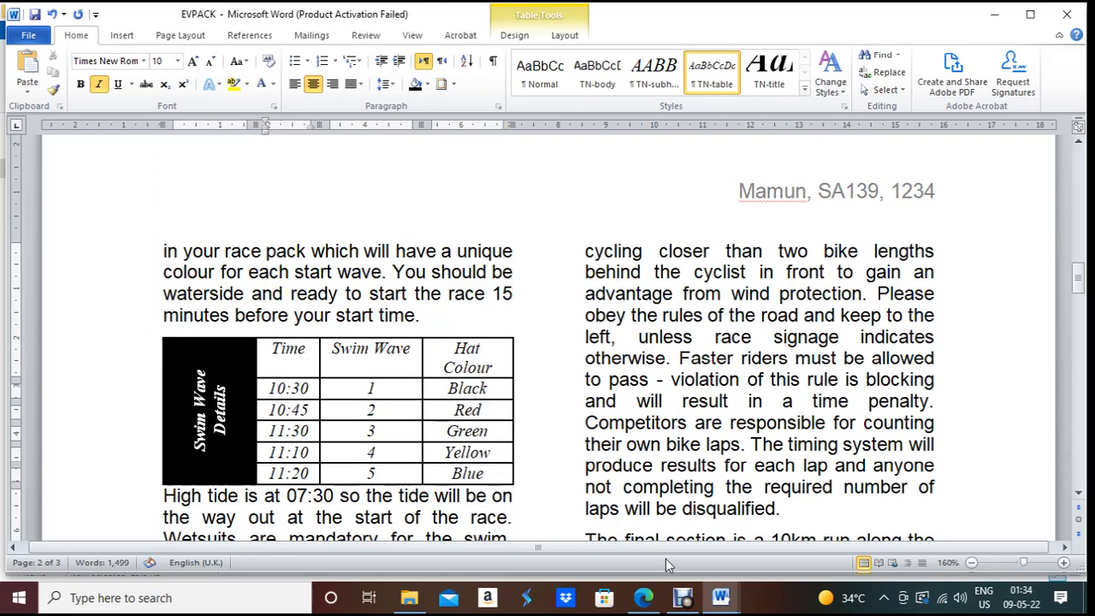
{"action": "left_click", "coordinate": [655, 607]}
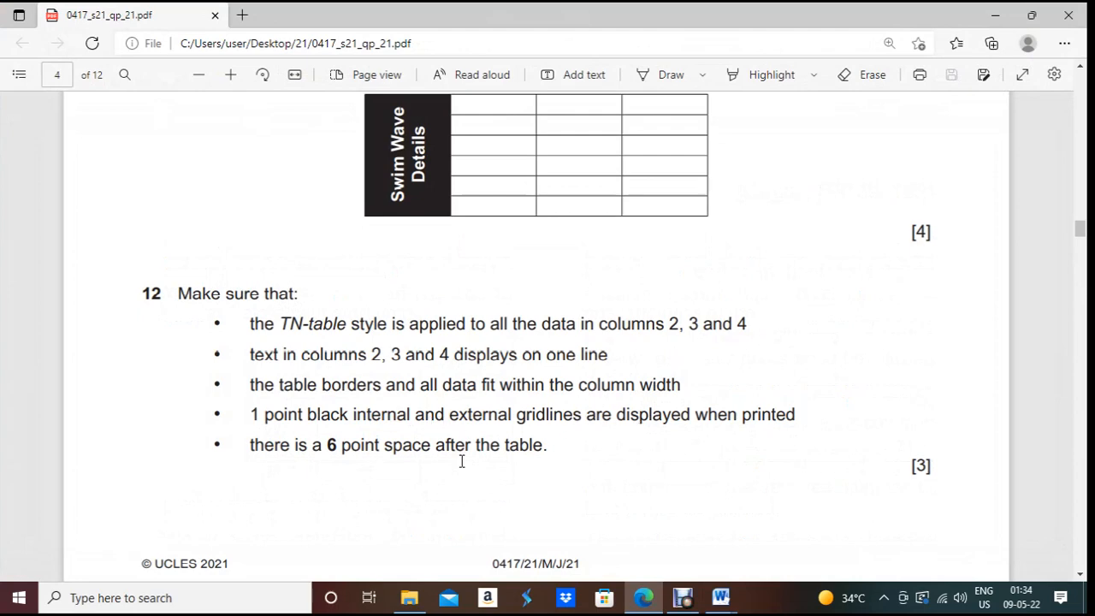
{"action": "scroll", "coordinate": [416, 463], "scroll_direction": "down", "scroll_amount": 3}
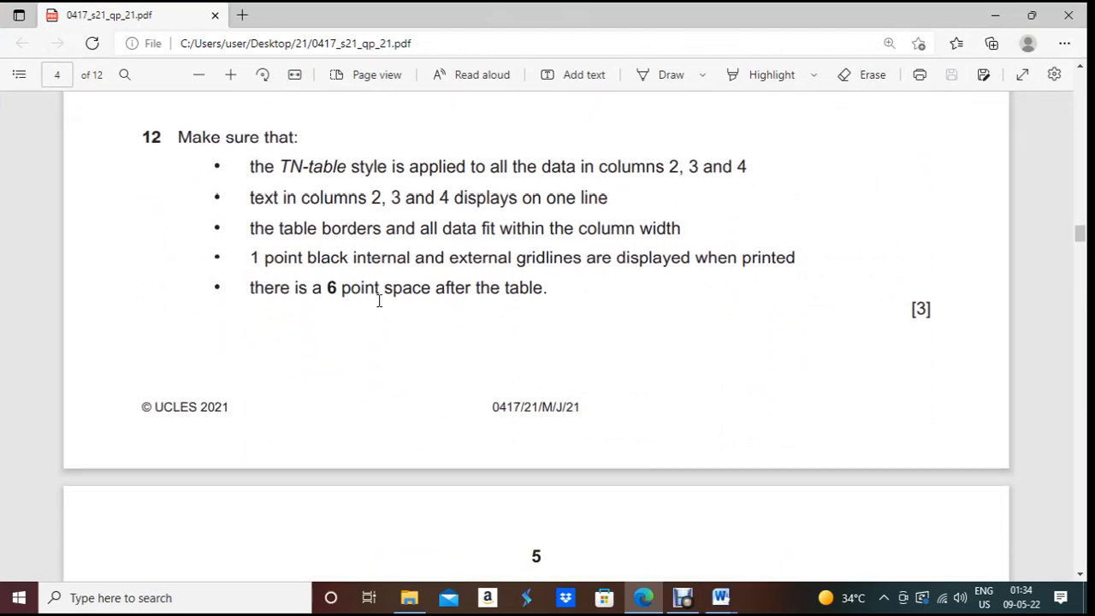
{"action": "left_click", "coordinate": [644, 598]}
{"action": "scroll", "coordinate": [339, 484], "scroll_direction": "down", "scroll_amount": 5}
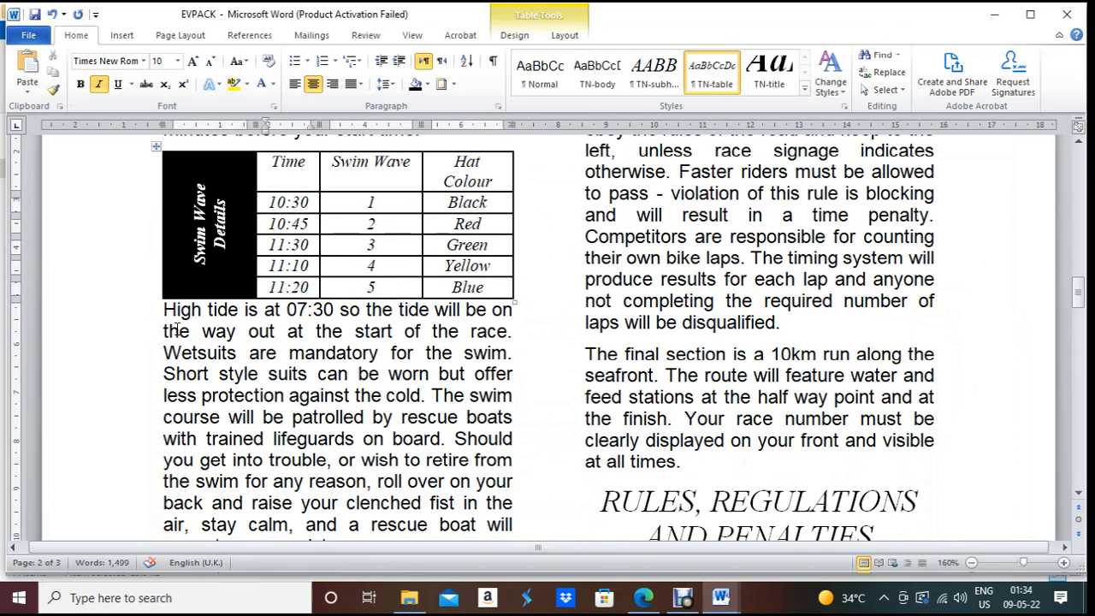
Step: Give the 'High tide is at 07:30' paragraph 6 pt spacing before and 0 pt after
{"action": "left_click_drag", "start_coordinate": [165, 314], "coordinate": [512, 317]}
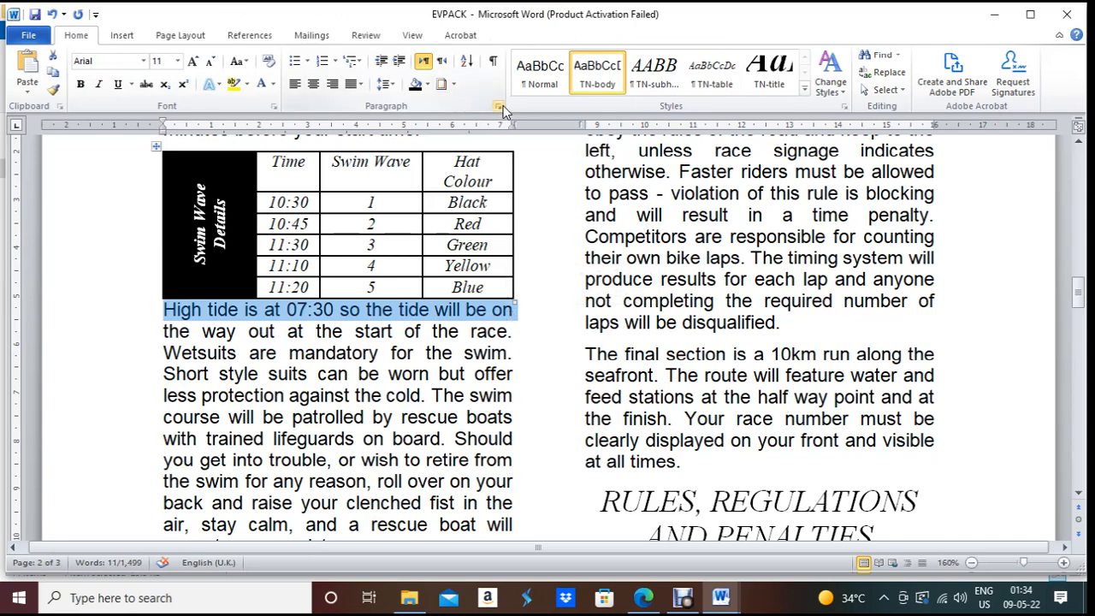
{"action": "left_click", "coordinate": [500, 106]}
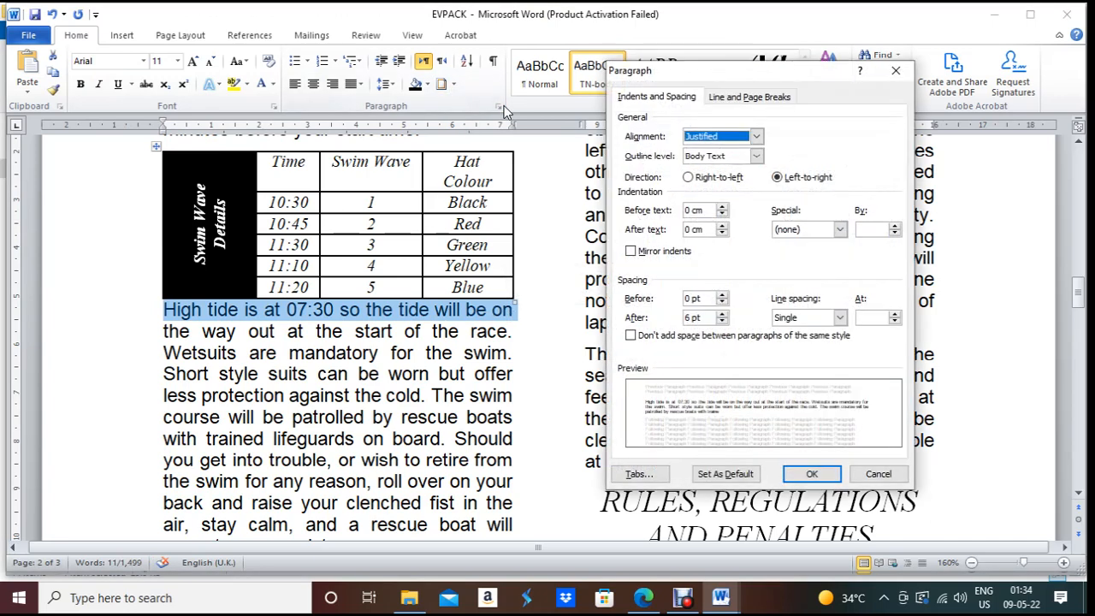
{"action": "left_click", "coordinate": [723, 314]}
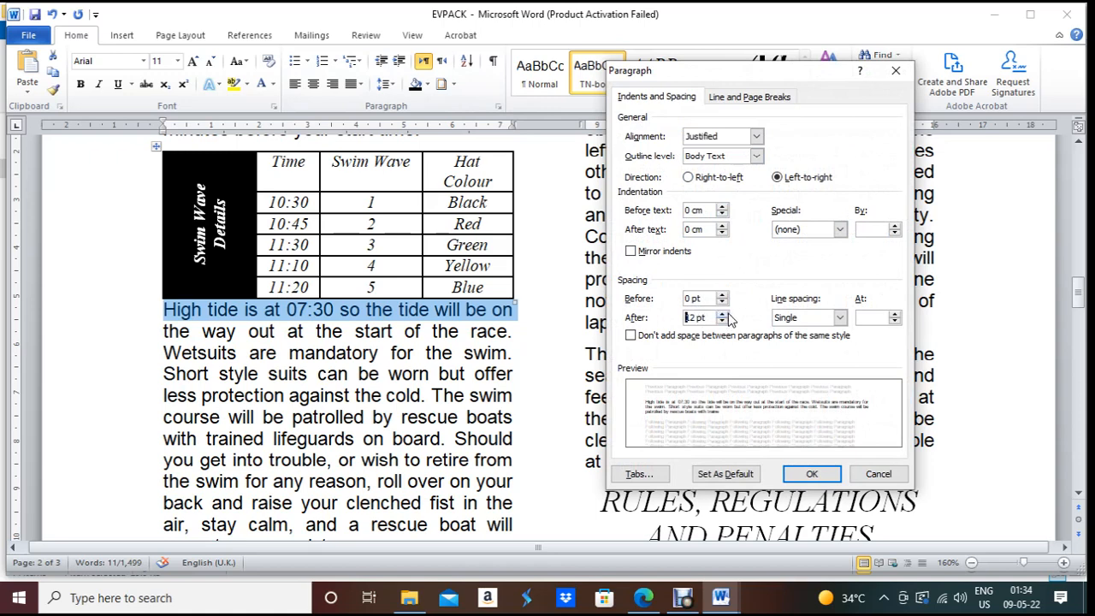
{"action": "left_click", "coordinate": [722, 322]}
{"action": "left_click", "coordinate": [722, 321]}
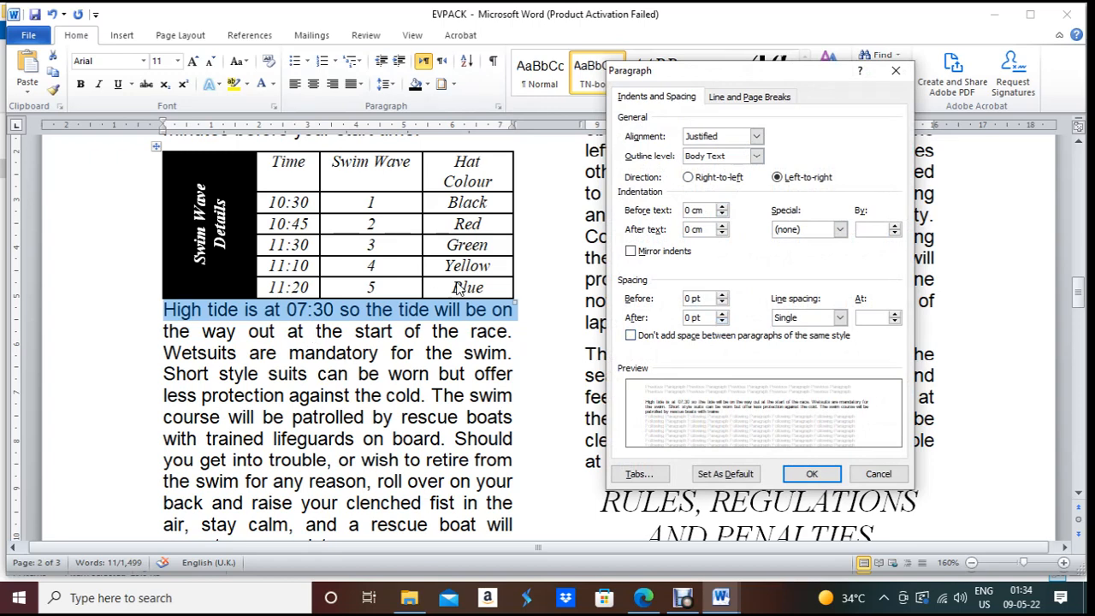
{"action": "left_click", "coordinate": [726, 296]}
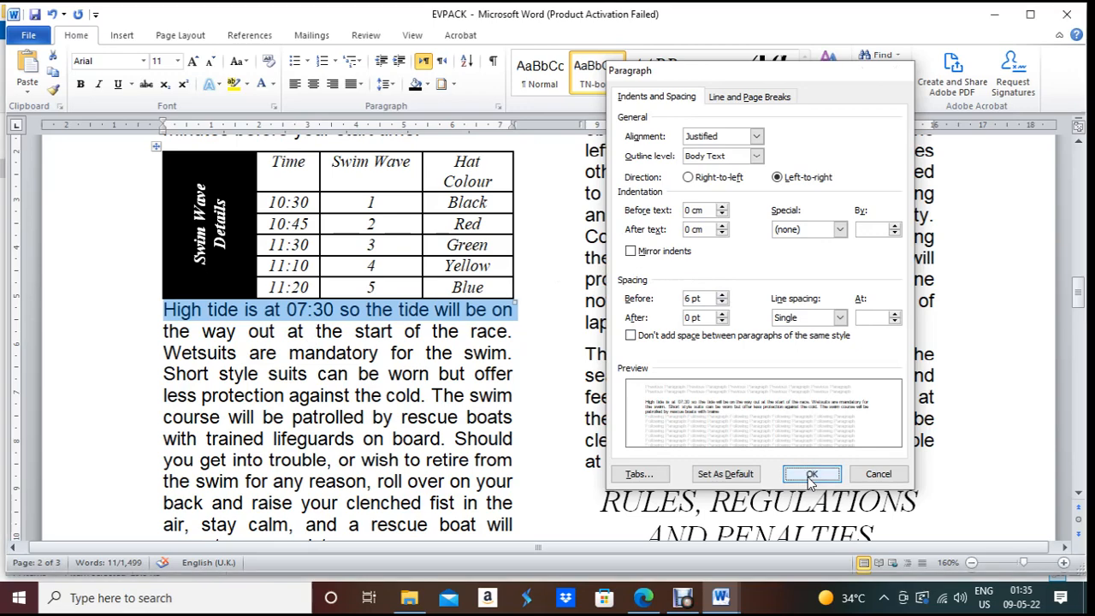
{"action": "left_click", "coordinate": [808, 476]}
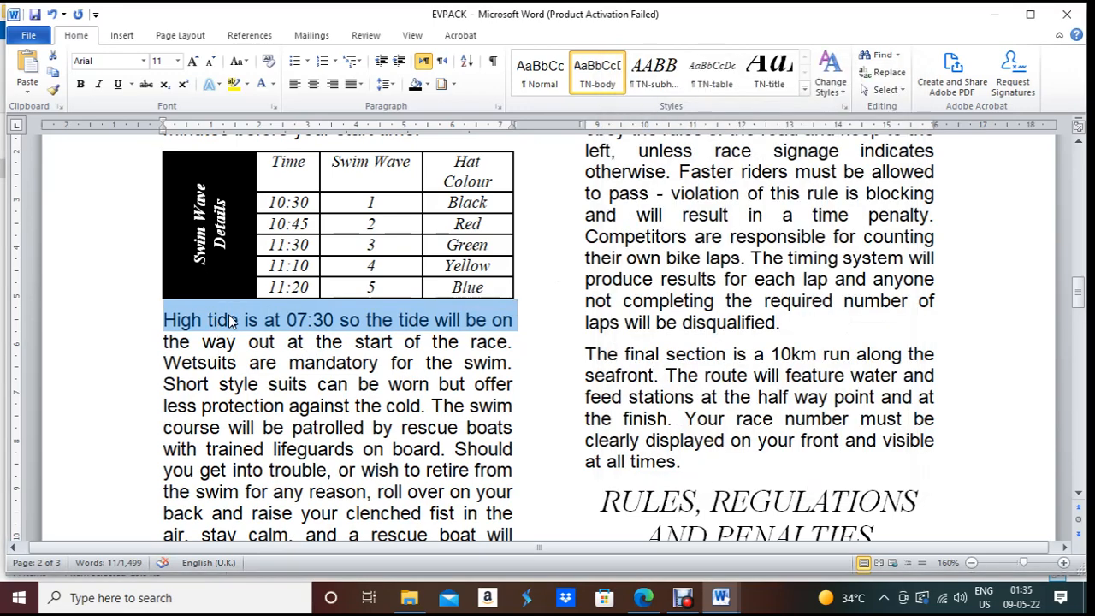
Step: Scroll the exam paper to question 13 on page 5, about importing J2121SWIM.png
{"action": "left_click", "coordinate": [657, 606]}
{"action": "scroll", "coordinate": [496, 346], "scroll_direction": "down", "scroll_amount": 3}
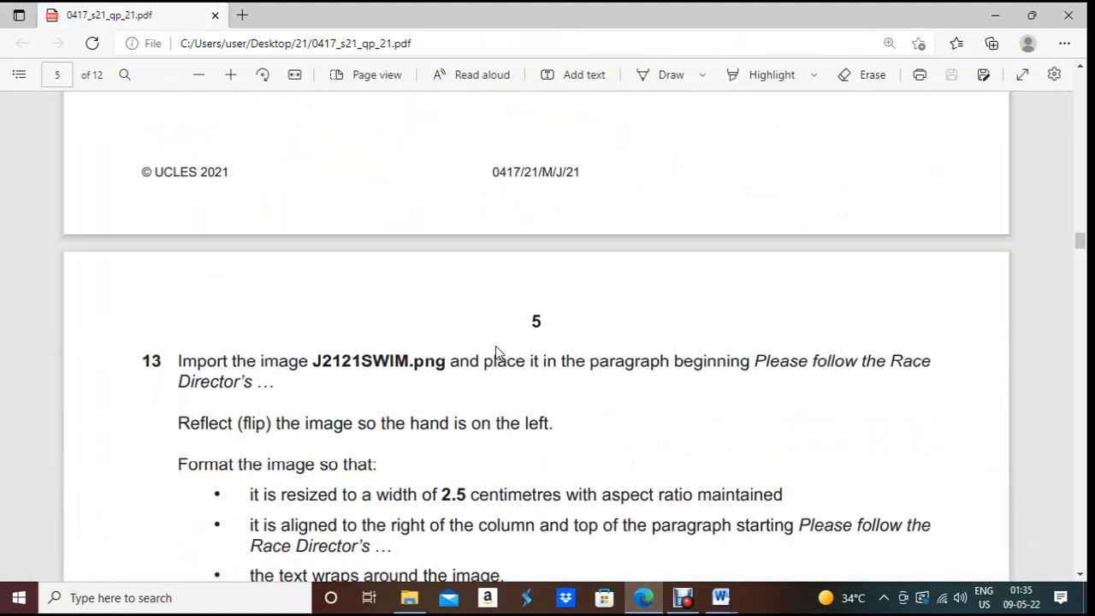
{"action": "scroll", "coordinate": [496, 346], "scroll_direction": "down", "scroll_amount": 1}
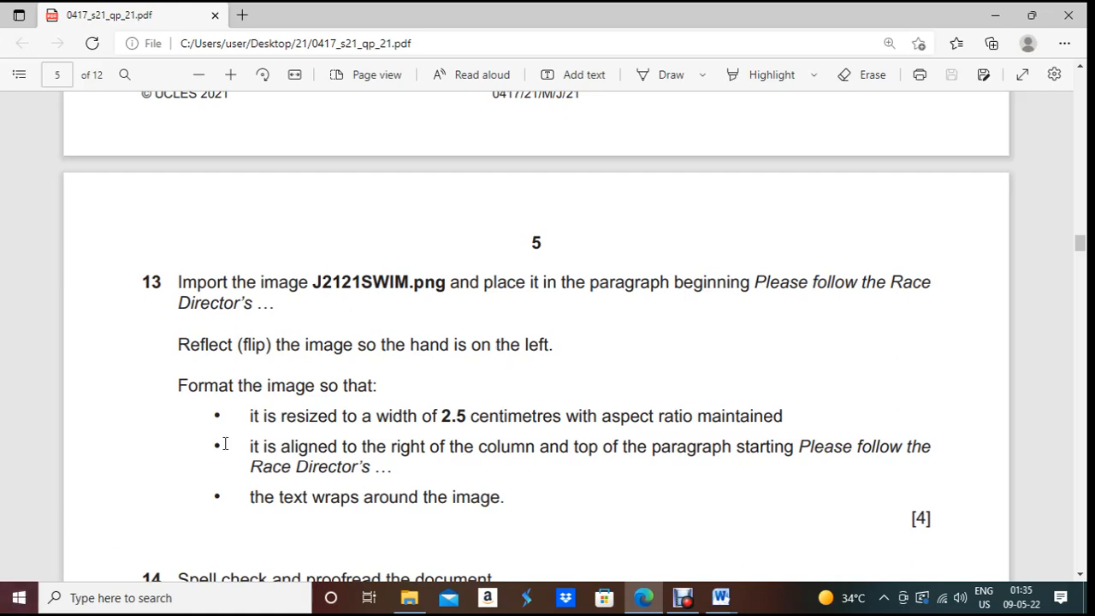
Step: Copy 'Please follow the Race' from question 13 in the PDF and return to Word
{"action": "left_click_drag", "start_coordinate": [750, 283], "coordinate": [896, 285]}
{"action": "left_click", "coordinate": [782, 283]}
{"action": "left_click_drag", "start_coordinate": [755, 282], "coordinate": [936, 286]}
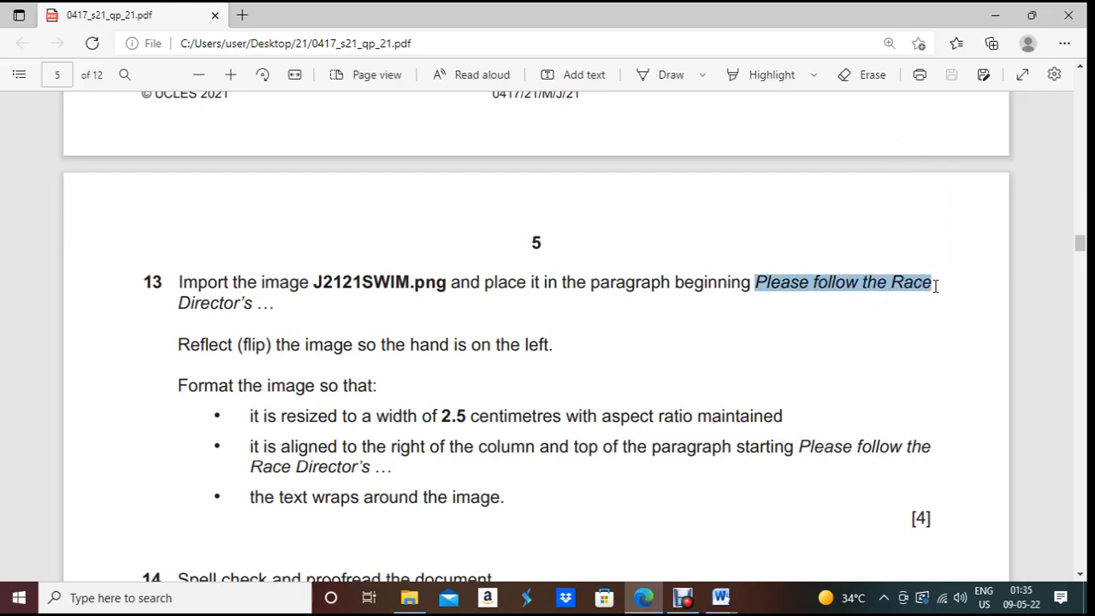
{"action": "left_click_drag", "start_coordinate": [936, 286], "coordinate": [936, 286]}
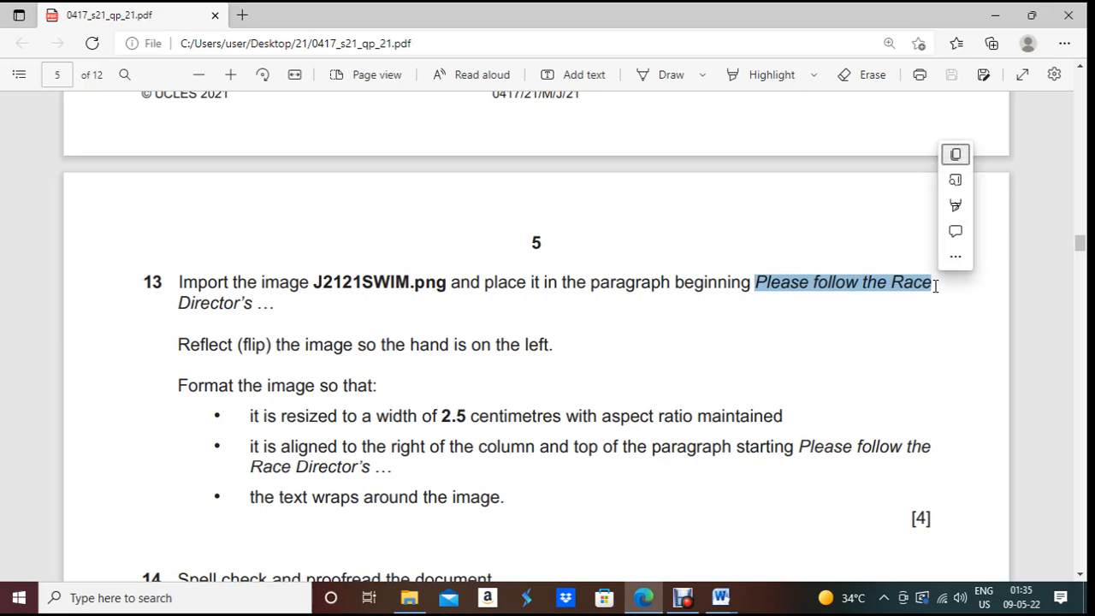
{"action": "key", "text": "ctrl+c"}
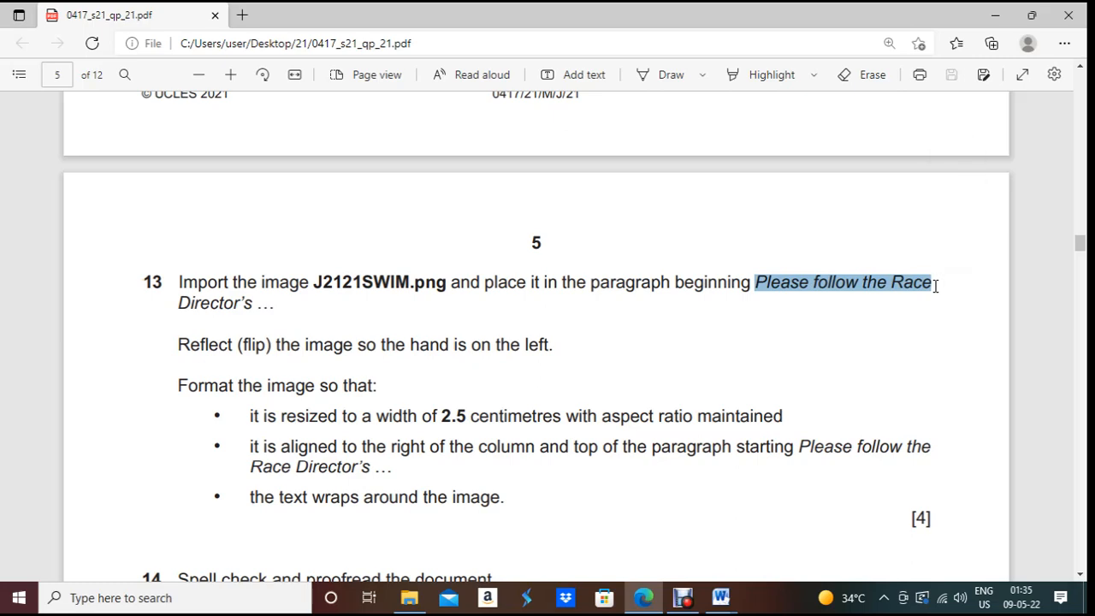
{"action": "key", "text": "alt+Tab"}
Step: Open the Navigation pane search and paste the copied phrase into it
{"action": "left_click", "coordinate": [552, 361]}
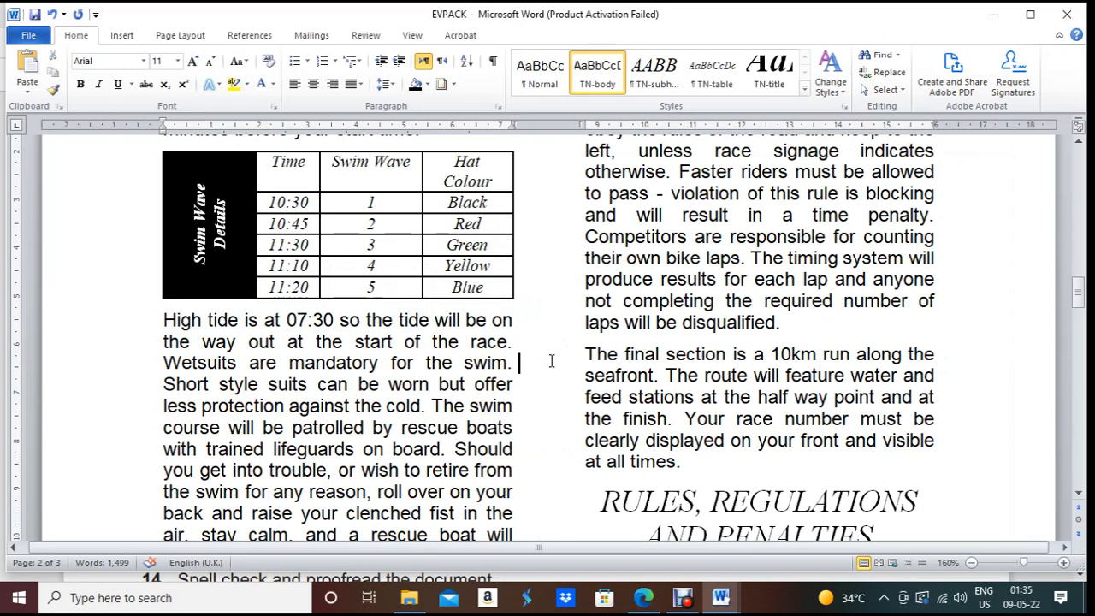
{"action": "key", "text": "ctrl+f"}
{"action": "key", "text": "Return"}
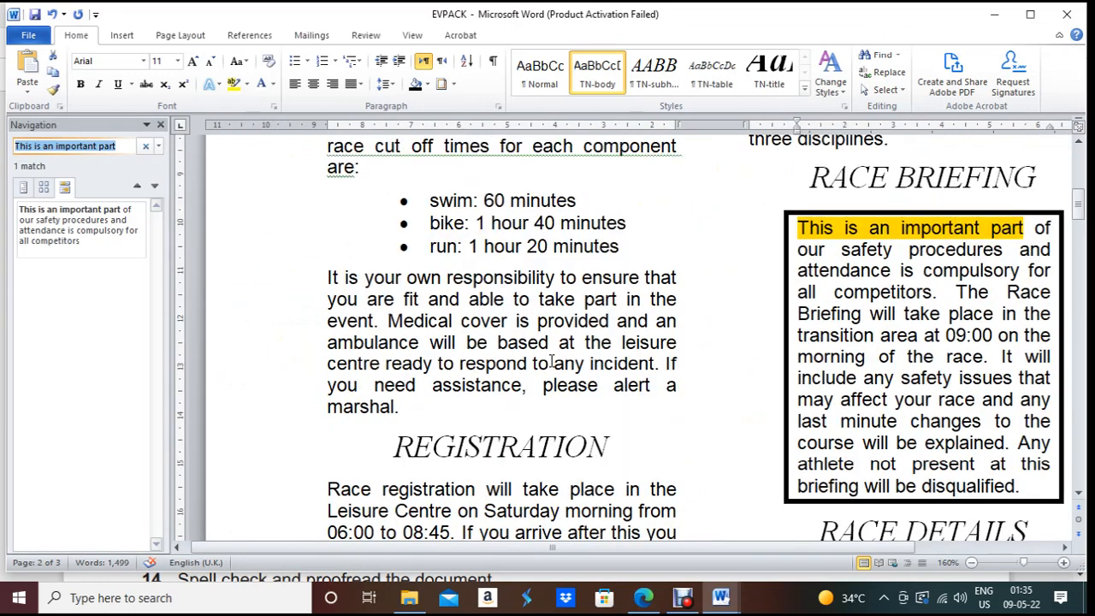
{"action": "key", "text": "ctrl+v"}
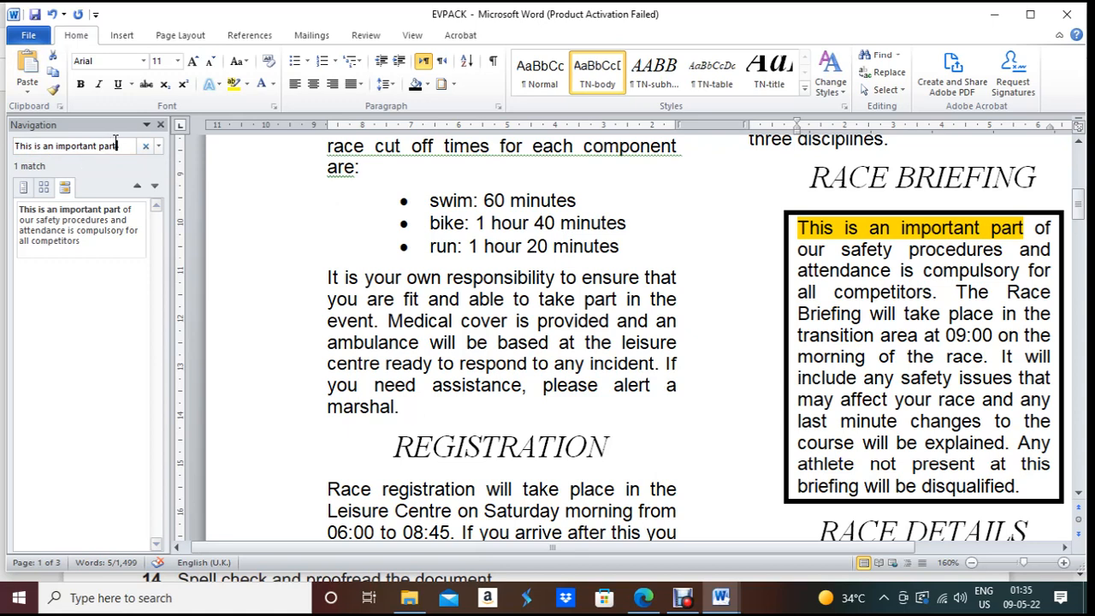
{"action": "left_click_drag", "start_coordinate": [118, 145], "coordinate": [3, 142]}
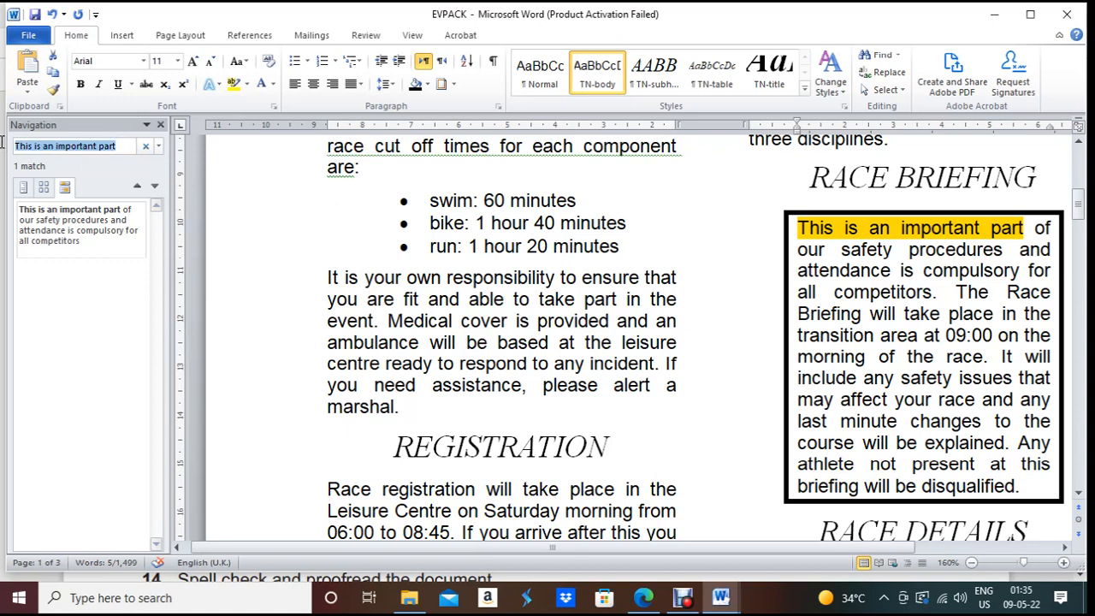
{"action": "key", "text": "ctrl+v"}
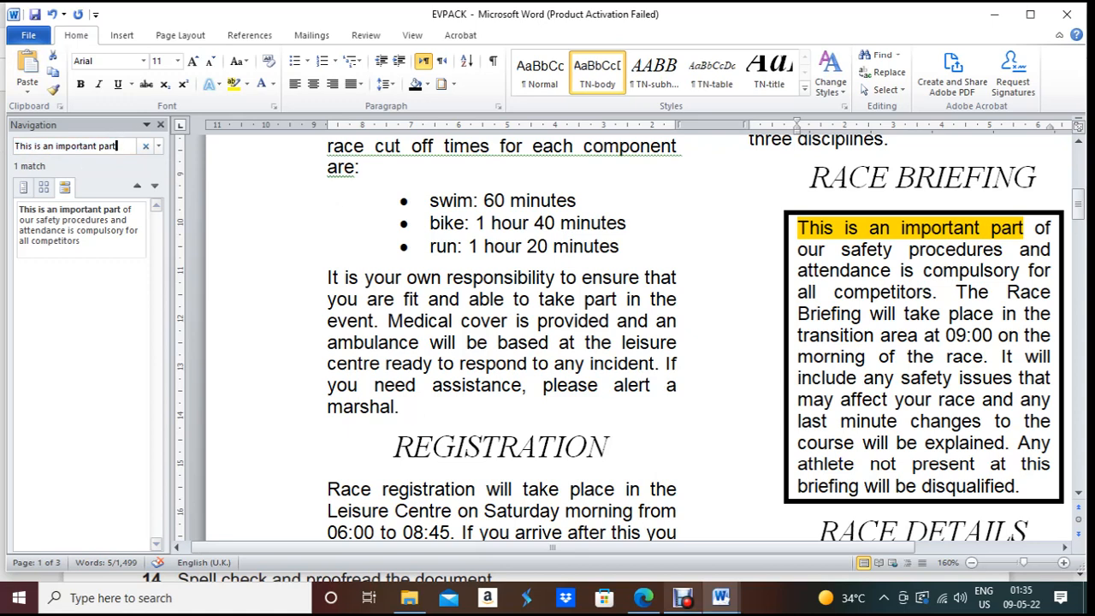
Step: Replace the old search text with 'Please follow the Race' and jump to the page 2 match
{"action": "left_click", "coordinate": [643, 600]}
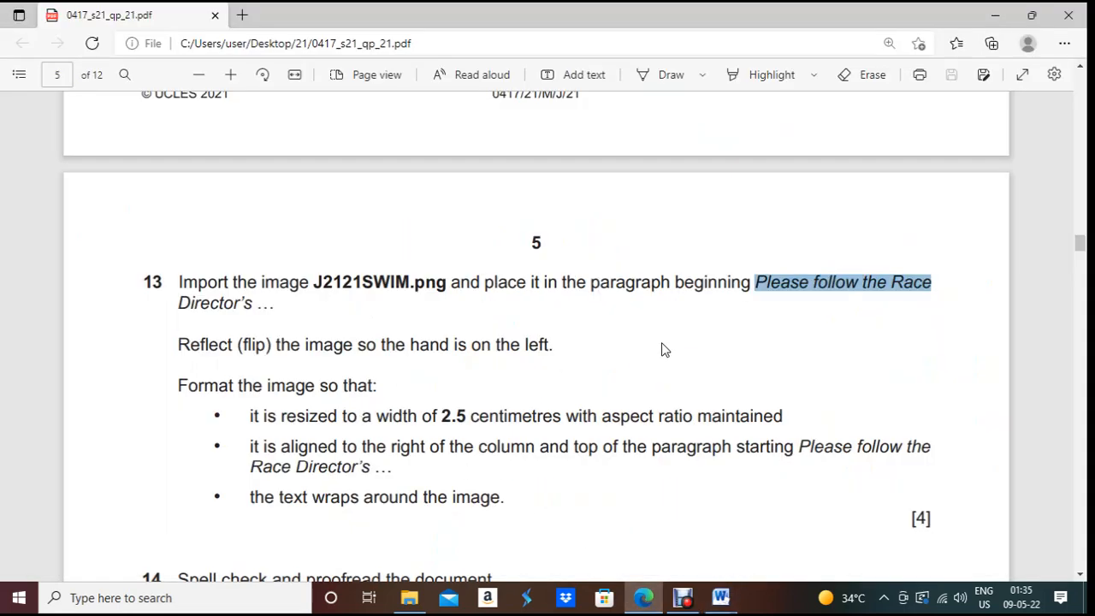
{"action": "left_click", "coordinate": [721, 597]}
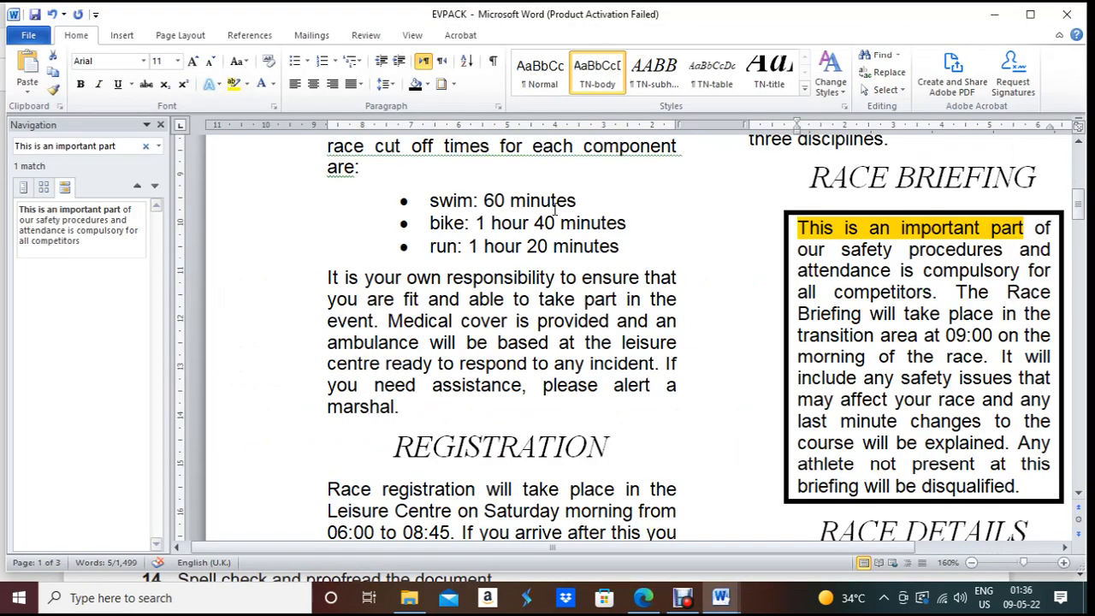
{"action": "left_click_drag", "start_coordinate": [12, 148], "coordinate": [124, 151]}
{"action": "key", "text": "ctrl+v"}
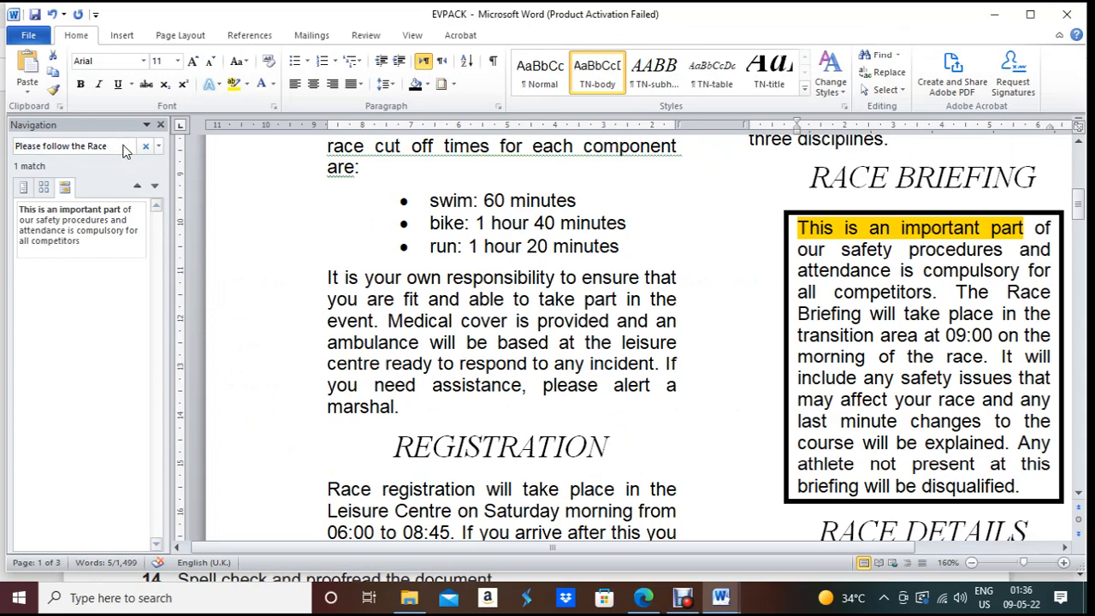
{"action": "left_click", "coordinate": [484, 243]}
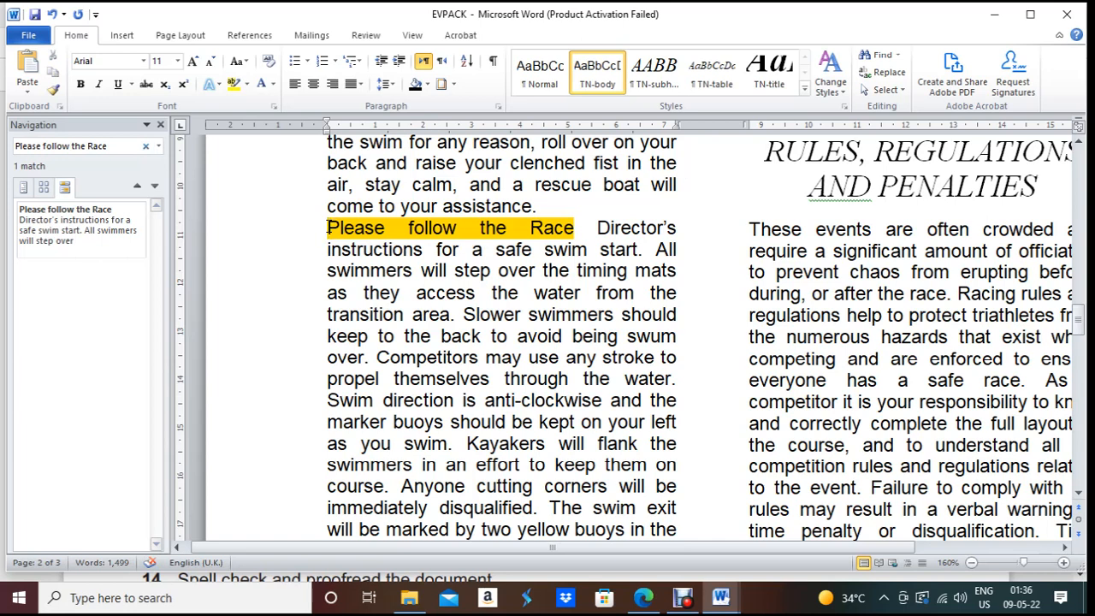
Step: Close the Navigation pane and glance at the question PDF before returning to EVPACK
{"action": "left_click", "coordinate": [160, 125]}
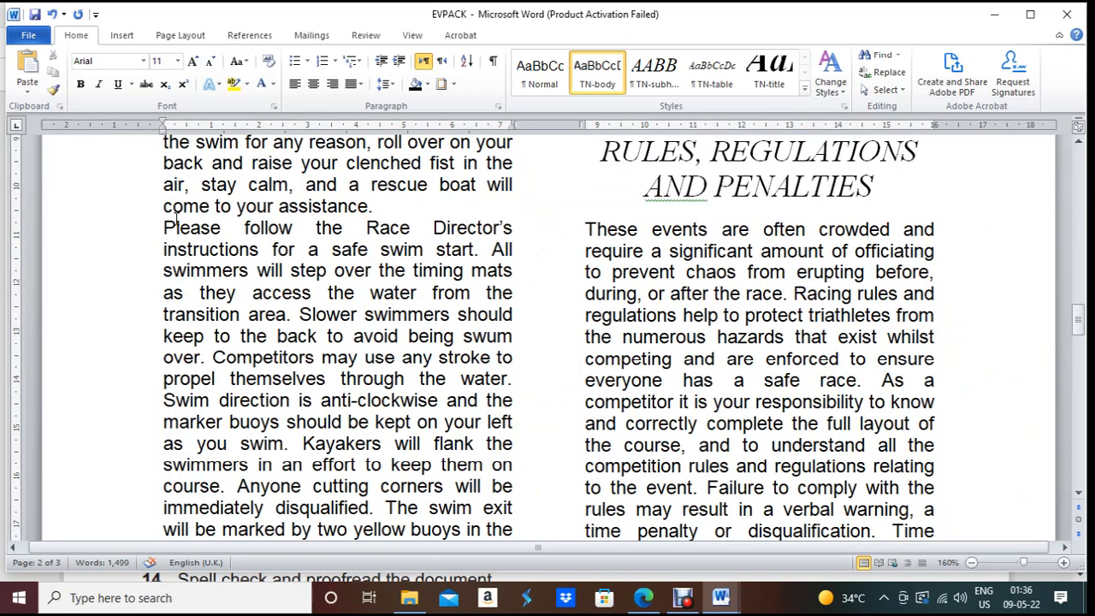
{"action": "left_click", "coordinate": [652, 609]}
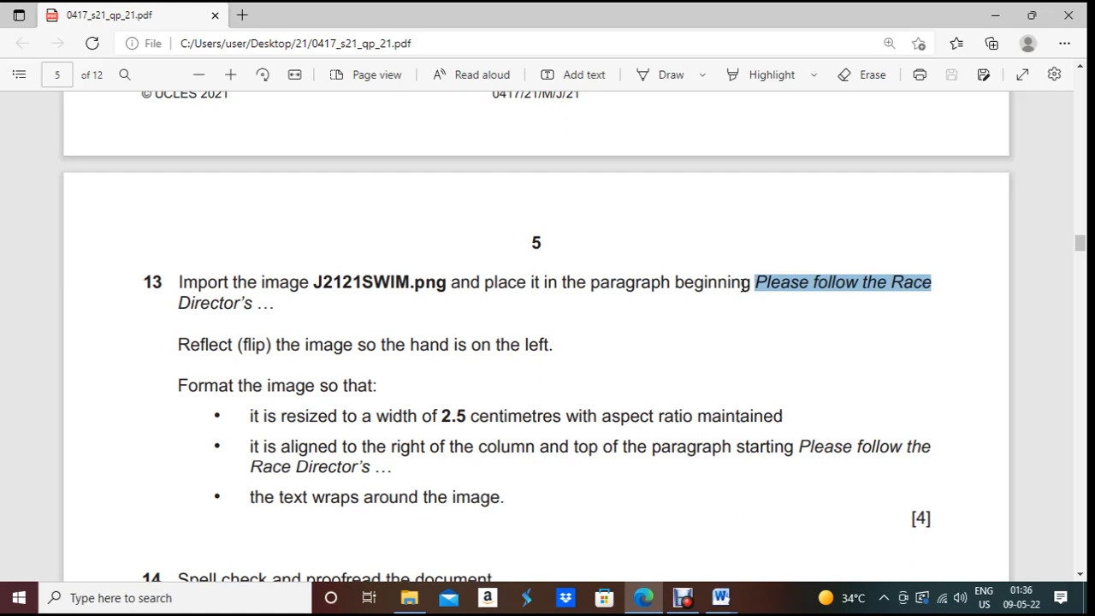
{"action": "left_click", "coordinate": [721, 598]}
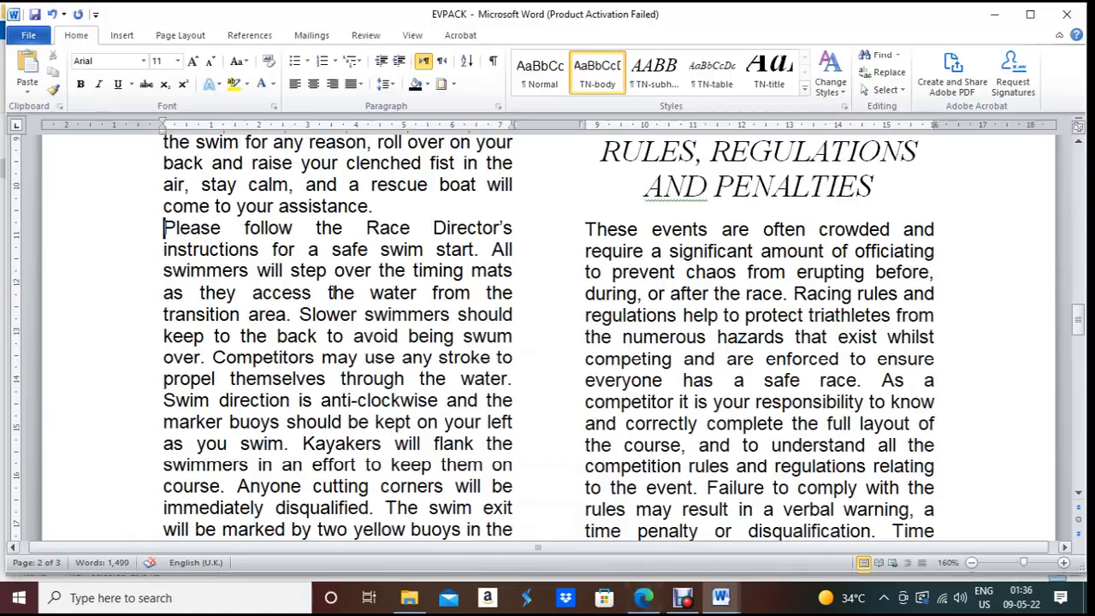
Step: Insert J2121SWIM from Desktop\21 into the 'Please follow the Race Director's' paragraph
{"action": "left_click", "coordinate": [659, 603]}
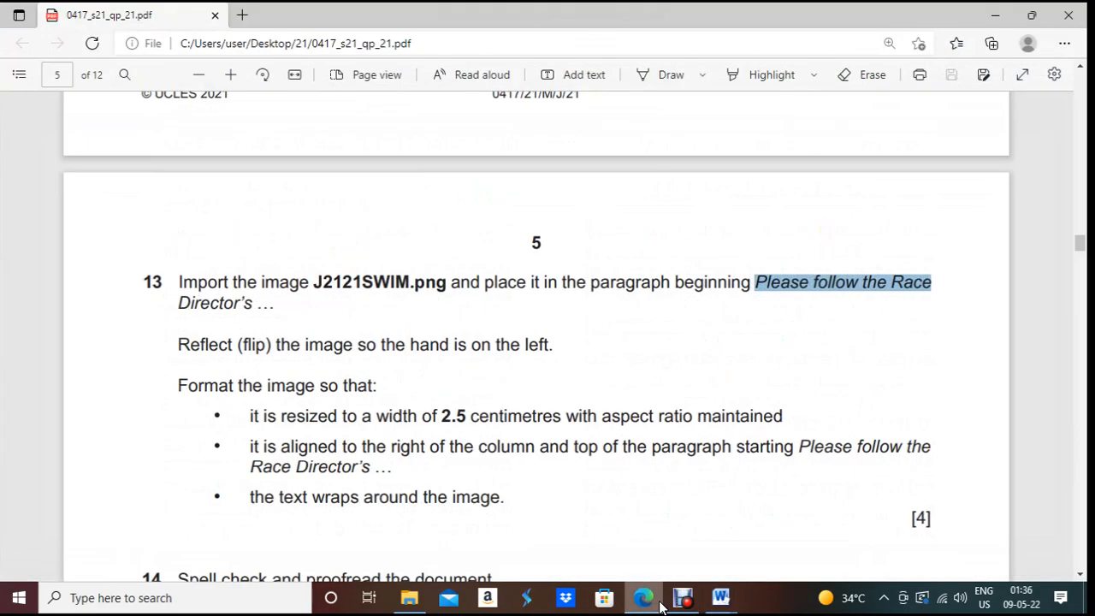
{"action": "left_click", "coordinate": [659, 603]}
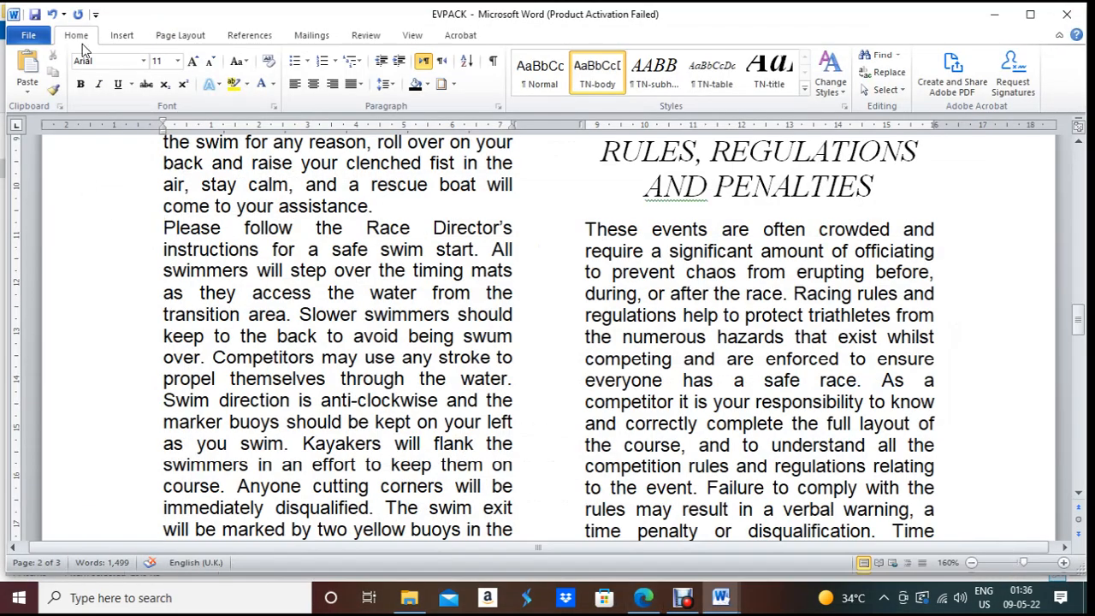
{"action": "left_click", "coordinate": [128, 39]}
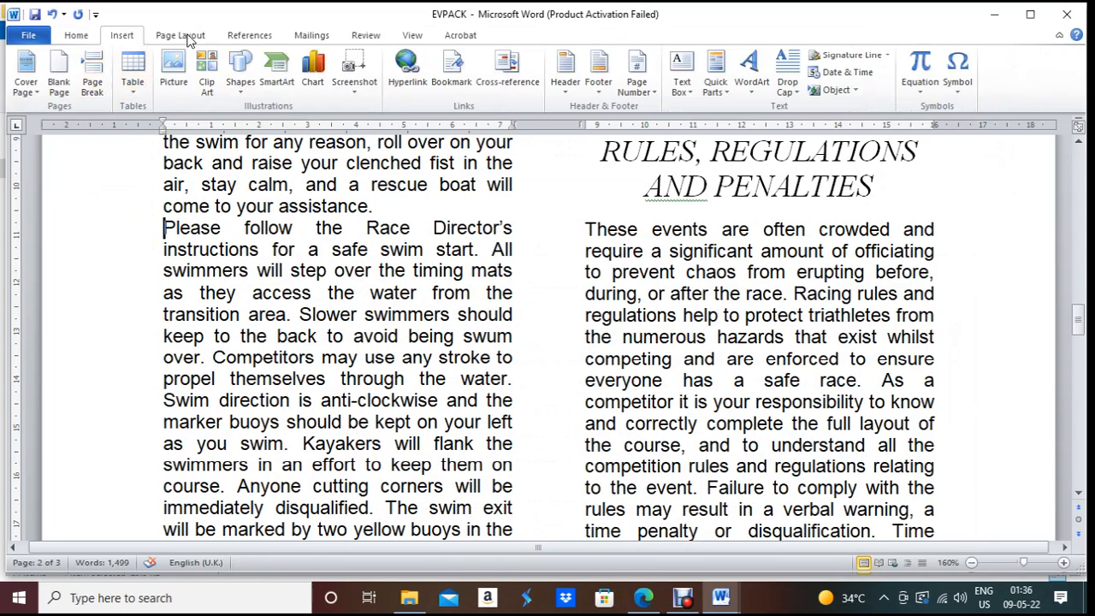
{"action": "left_click", "coordinate": [173, 76]}
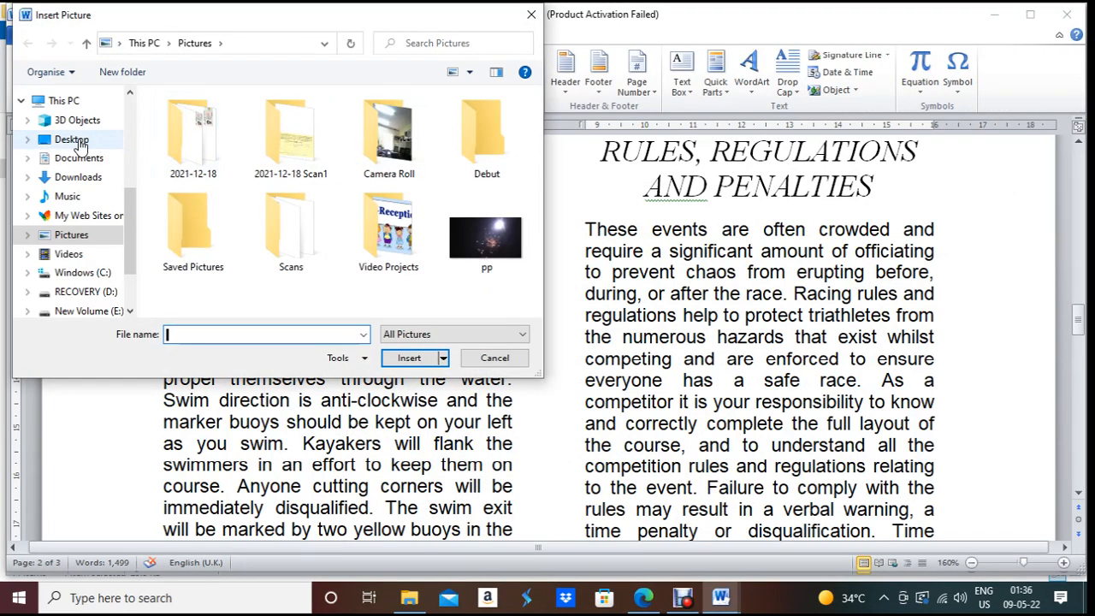
{"action": "left_click", "coordinate": [77, 139]}
{"action": "left_click", "coordinate": [68, 116]}
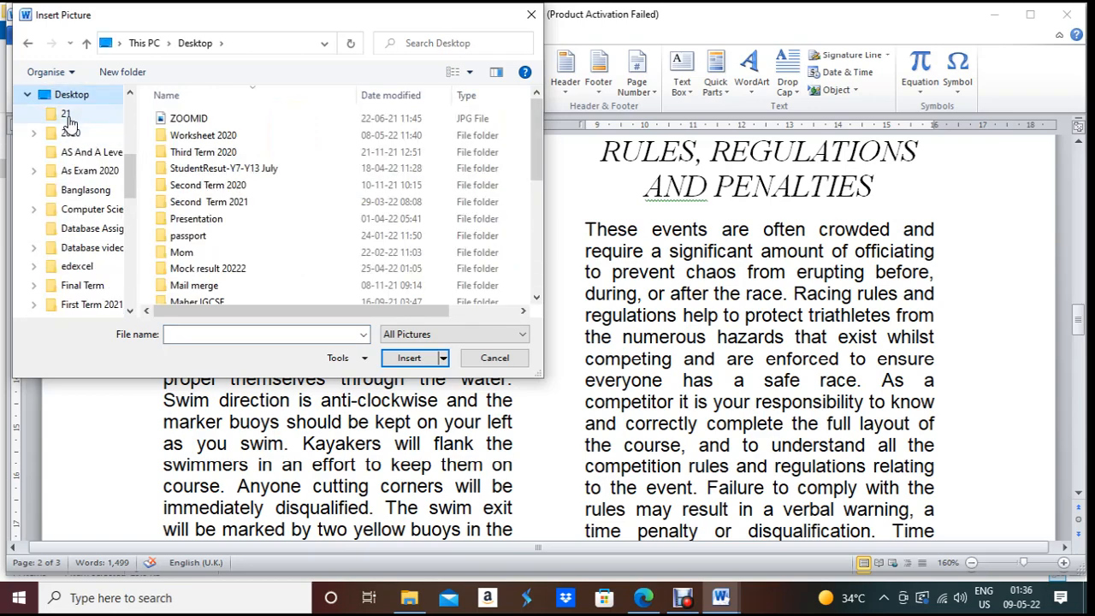
{"action": "left_click", "coordinate": [183, 124]}
{"action": "double_click", "coordinate": [191, 130]}
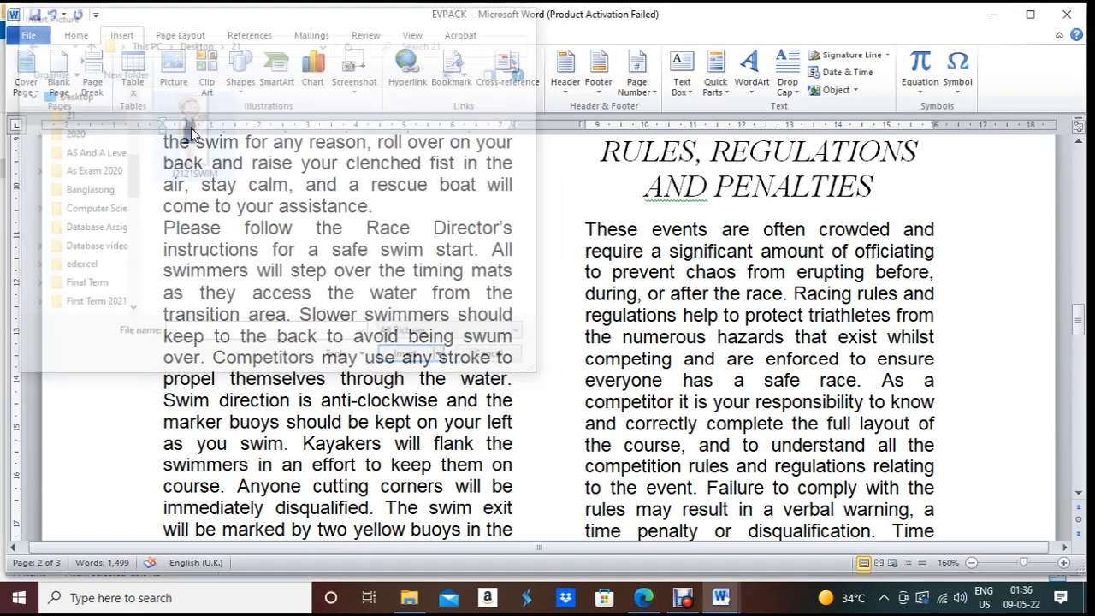
{"action": "scroll", "coordinate": [501, 274], "scroll_direction": "down", "scroll_amount": 4}
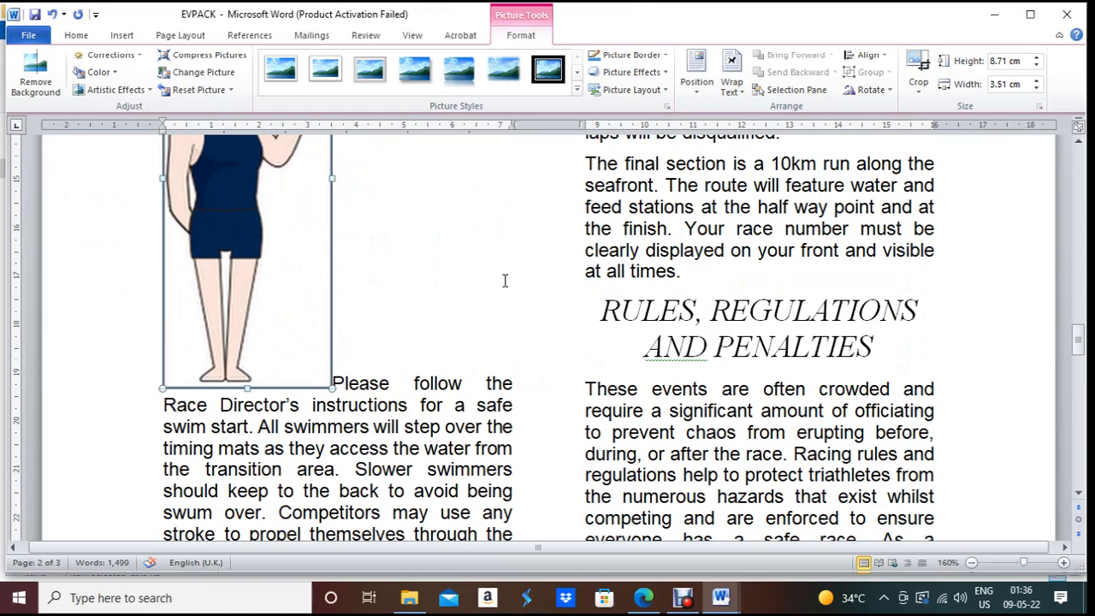
{"action": "scroll", "coordinate": [504, 281], "scroll_direction": "up", "scroll_amount": 3}
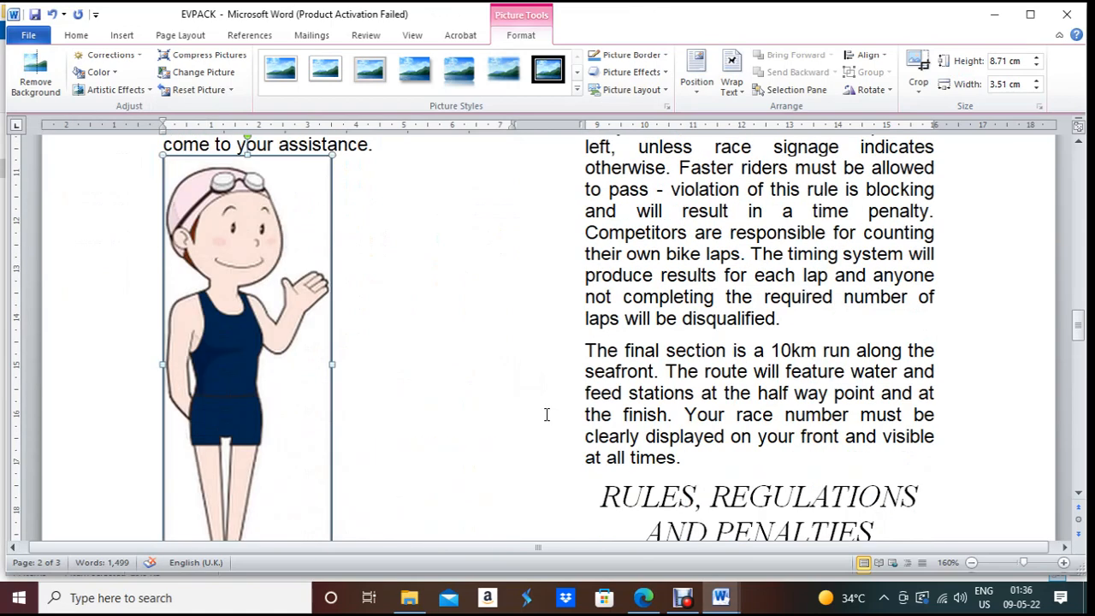
{"action": "left_click", "coordinate": [644, 598]}
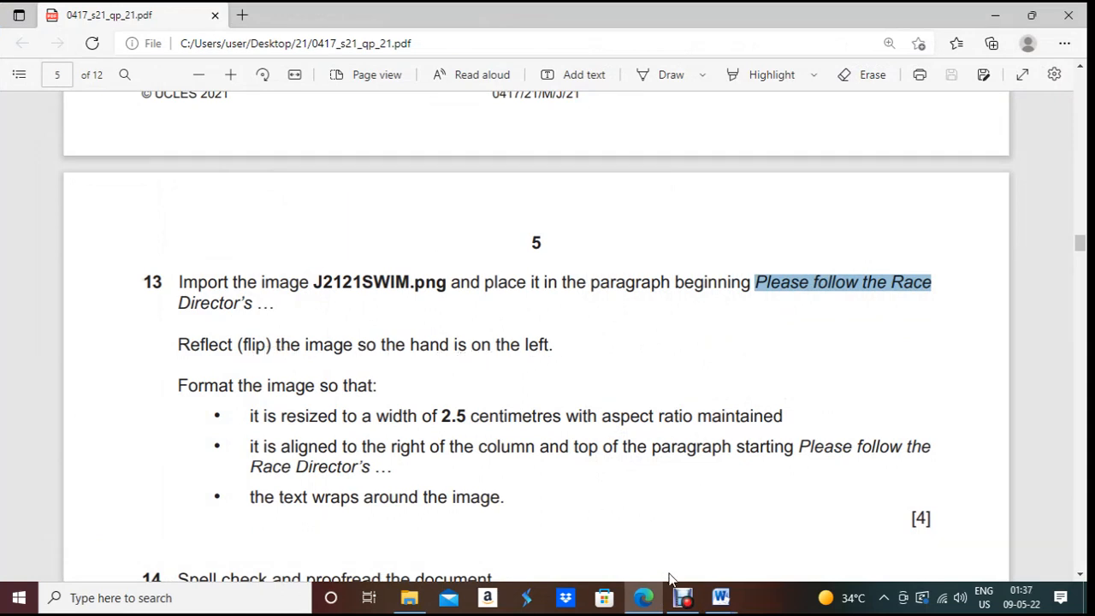
Step: Flip the swimmer picture horizontally so the waving hand faces left
{"action": "left_click", "coordinate": [720, 597]}
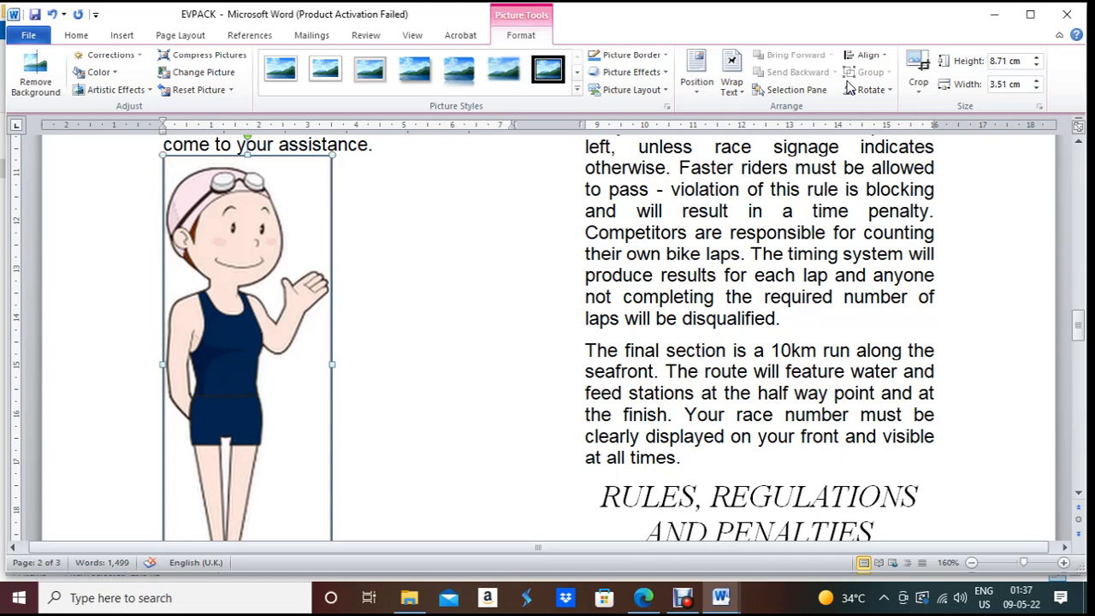
{"action": "left_click", "coordinate": [890, 90]}
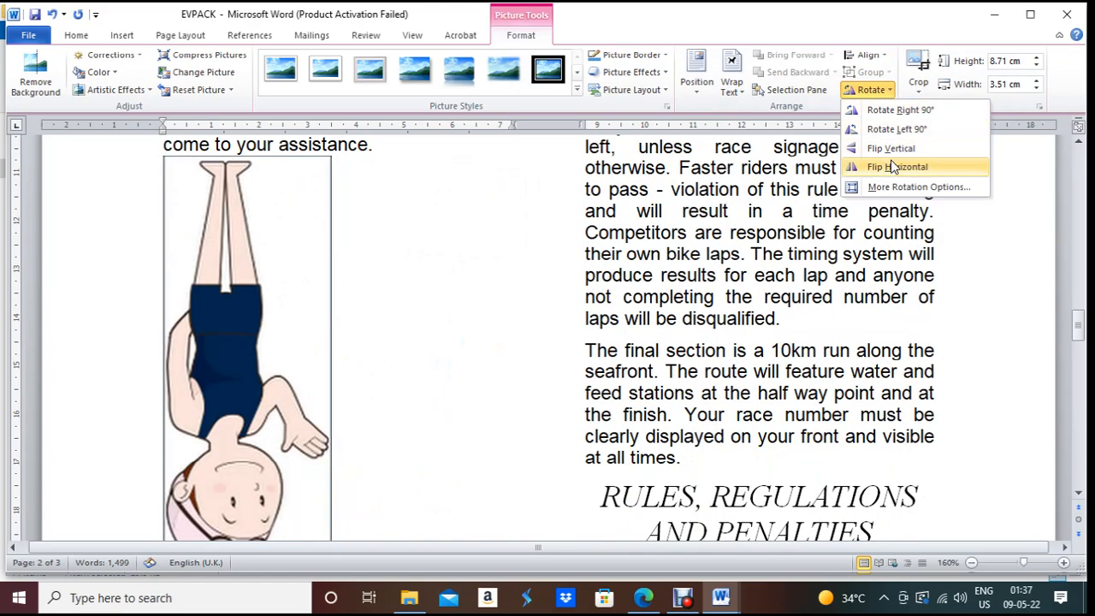
{"action": "left_click", "coordinate": [894, 167]}
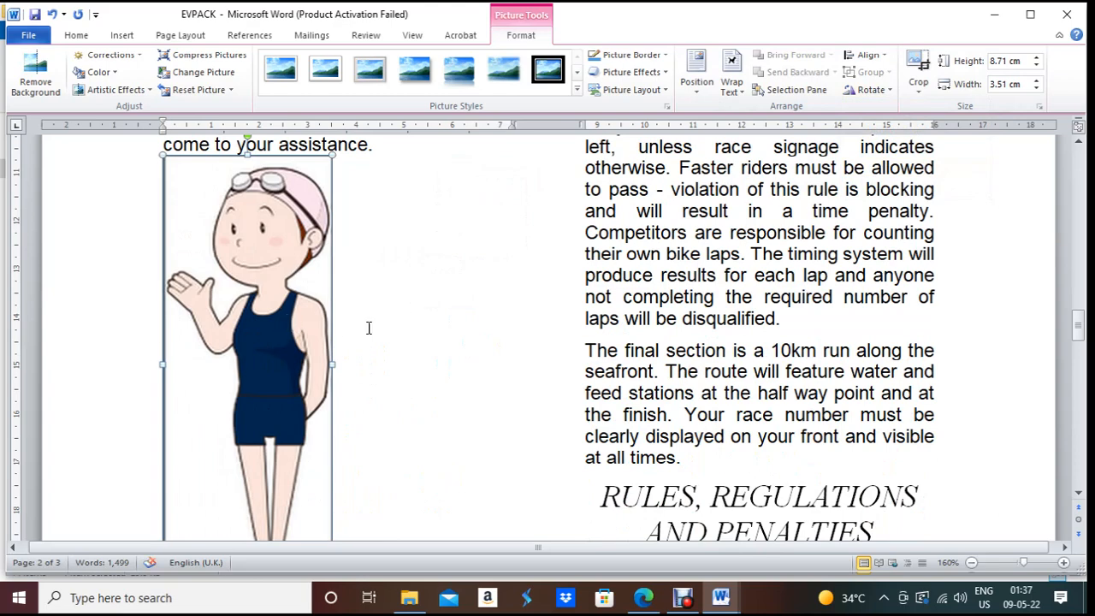
{"action": "scroll", "coordinate": [479, 331], "scroll_direction": "down", "scroll_amount": 3}
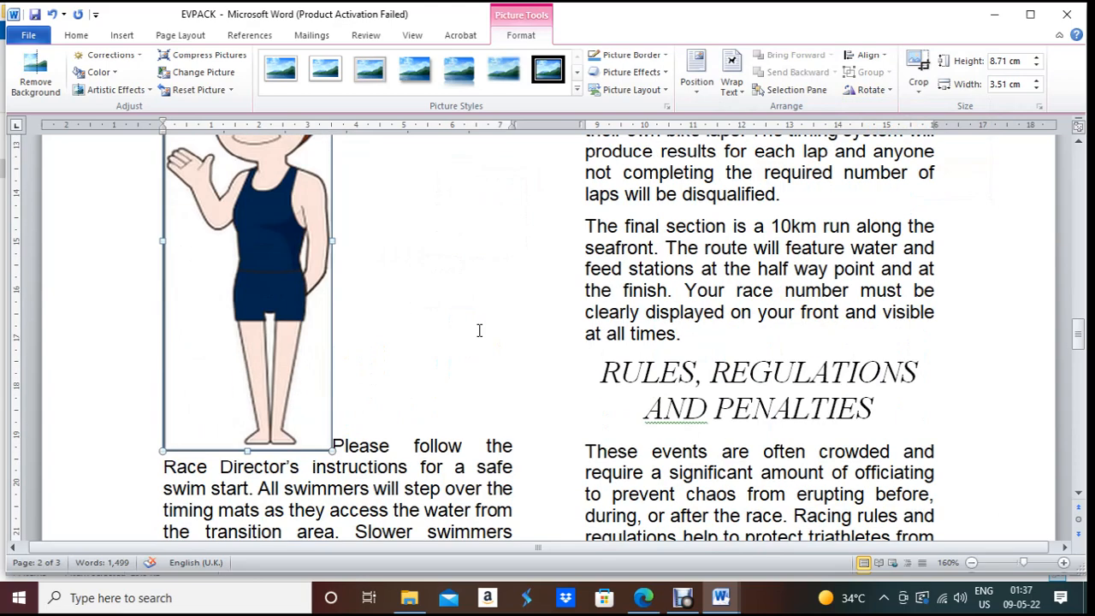
{"action": "left_click", "coordinate": [643, 597]}
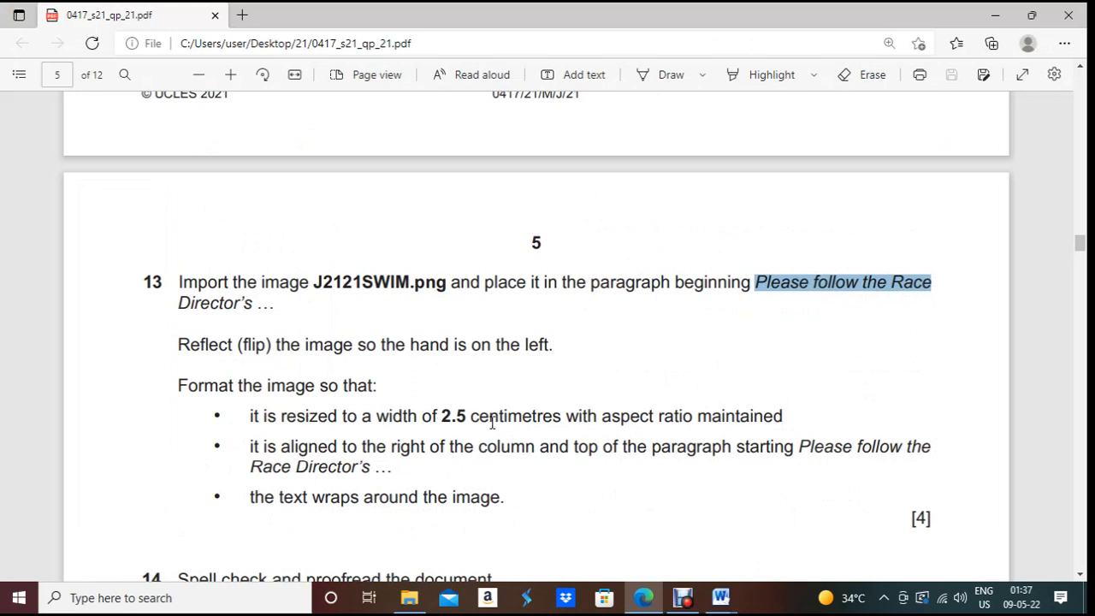
Step: Check the task's 2.5 cm resize instruction, then open the picture's Size and Position settings
{"action": "left_click", "coordinate": [253, 417]}
{"action": "left_click_drag", "start_coordinate": [253, 417], "coordinate": [797, 424]}
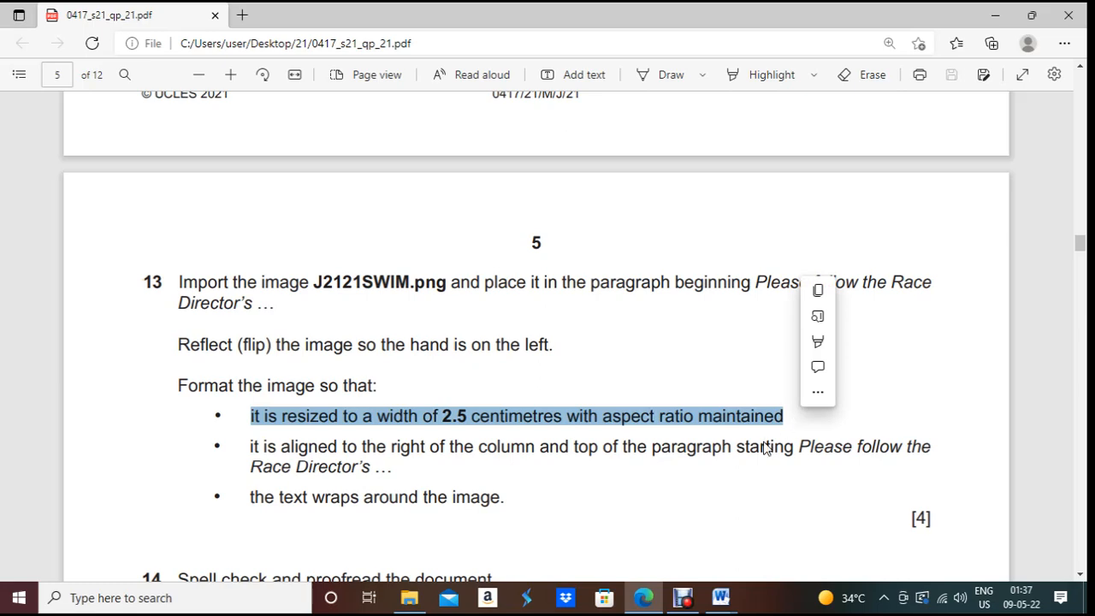
{"action": "key", "text": "alt+Tab"}
{"action": "right_click", "coordinate": [296, 338]}
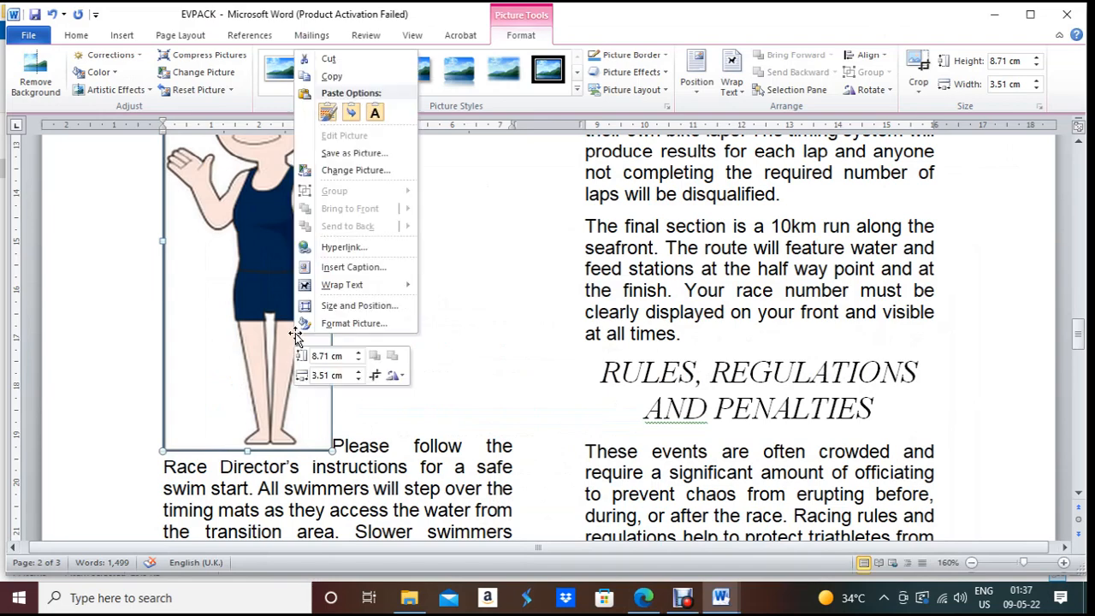
{"action": "left_click", "coordinate": [322, 323]}
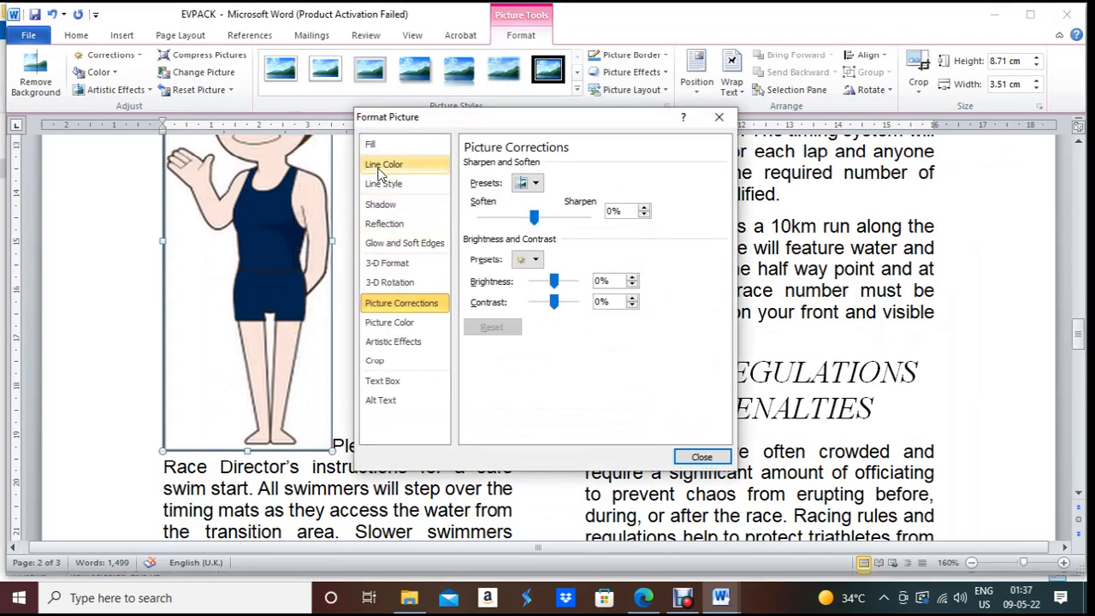
{"action": "left_click", "coordinate": [716, 115]}
{"action": "right_click", "coordinate": [285, 384]}
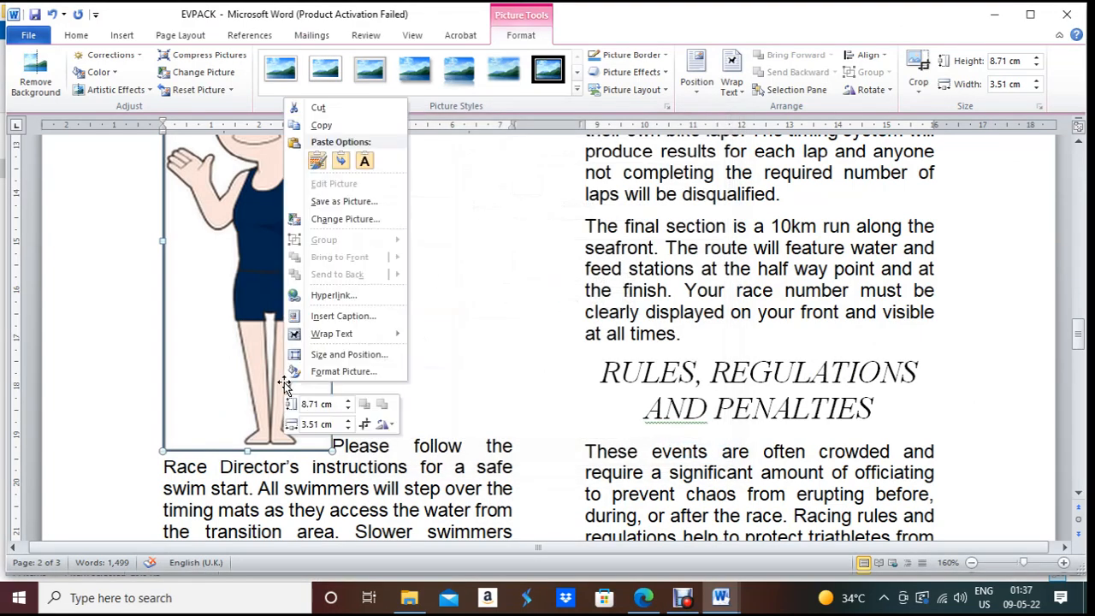
{"action": "left_click", "coordinate": [305, 355]}
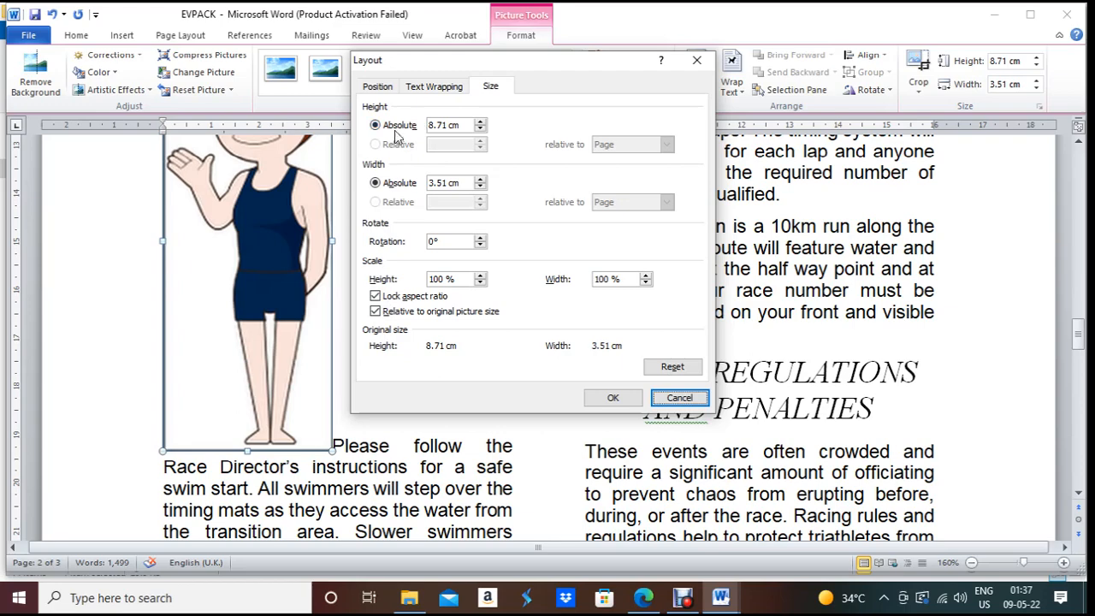
Step: Change the picture width from 3.51 cm to 2.5 cm with aspect ratio locked
{"action": "left_click", "coordinate": [648, 599]}
{"action": "left_click", "coordinate": [648, 599]}
{"action": "left_click_drag", "start_coordinate": [448, 181], "coordinate": [416, 182]}
{"action": "type", "text": "2.5"}
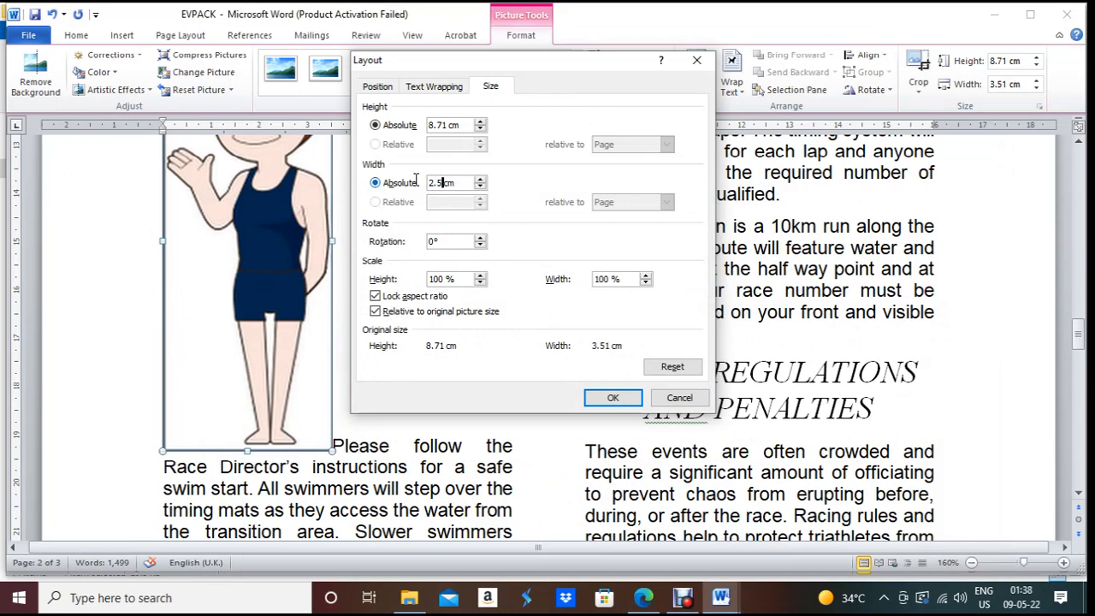
{"action": "left_click", "coordinate": [612, 398]}
{"action": "scroll", "coordinate": [224, 394], "scroll_direction": "up", "scroll_amount": 4}
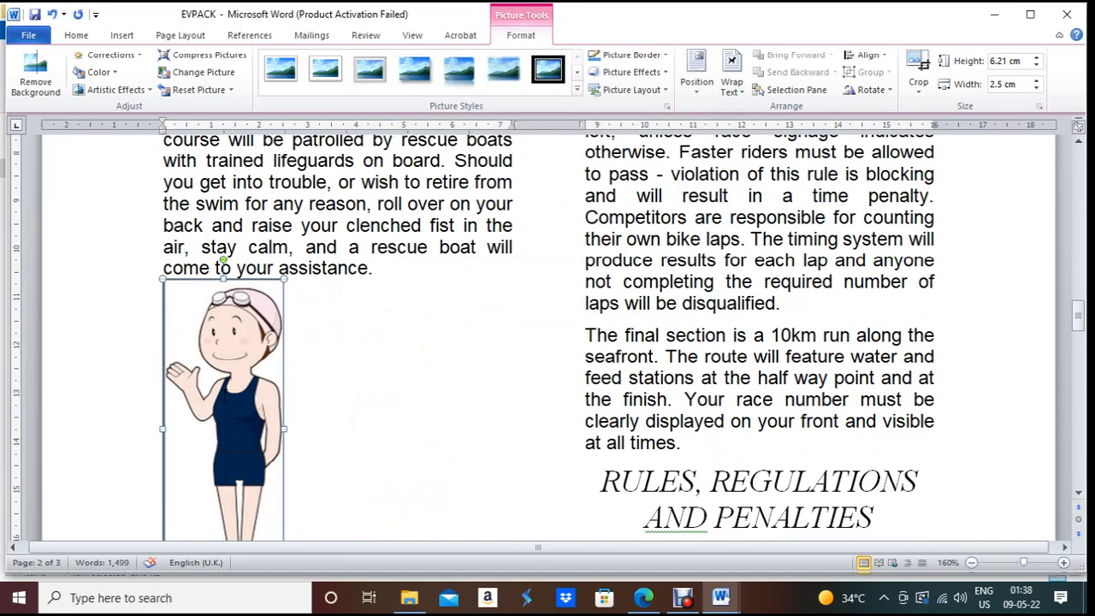
{"action": "left_click", "coordinate": [641, 604]}
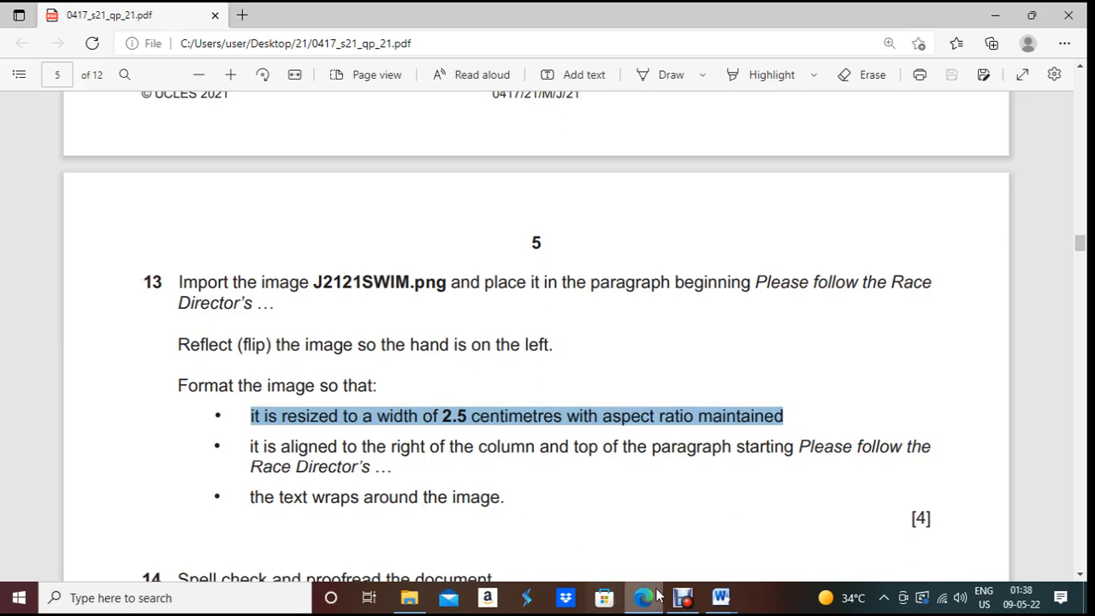
{"action": "key", "text": "alt+Tab"}
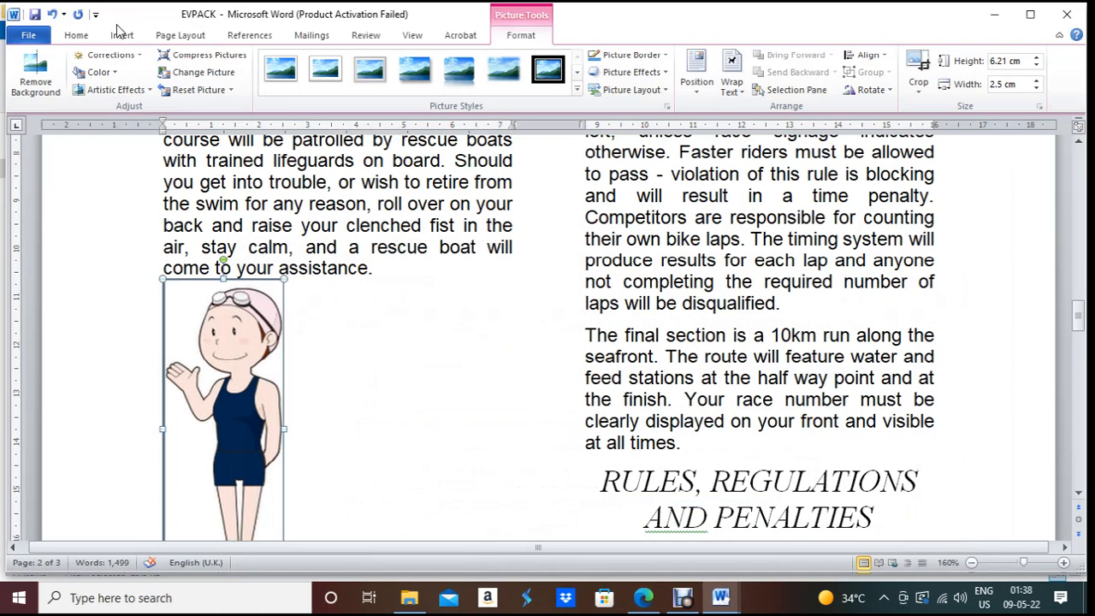
{"action": "left_click", "coordinate": [76, 35]}
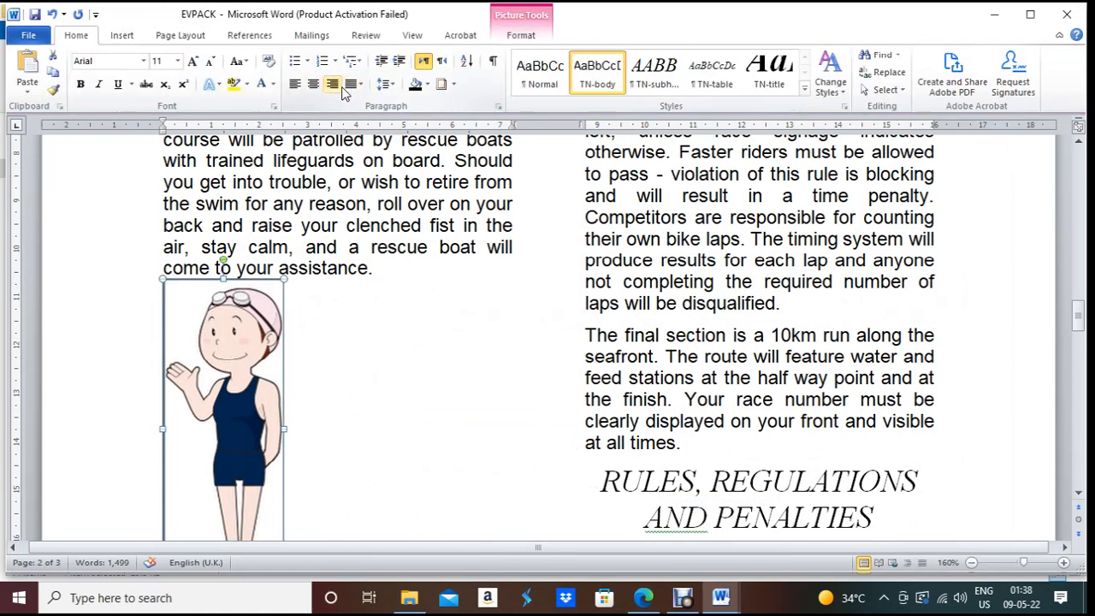
Step: Try right-aligning the swimmer picture inside the paragraph, then undo it
{"action": "left_click", "coordinate": [333, 84]}
{"action": "scroll", "coordinate": [428, 271], "scroll_direction": "down", "scroll_amount": 5}
{"action": "scroll", "coordinate": [430, 275], "scroll_direction": "up", "scroll_amount": 3}
{"action": "scroll", "coordinate": [429, 274], "scroll_direction": "down", "scroll_amount": 1}
{"action": "scroll", "coordinate": [430, 275], "scroll_direction": "up", "scroll_amount": 7}
{"action": "scroll", "coordinate": [430, 275], "scroll_direction": "down", "scroll_amount": 6}
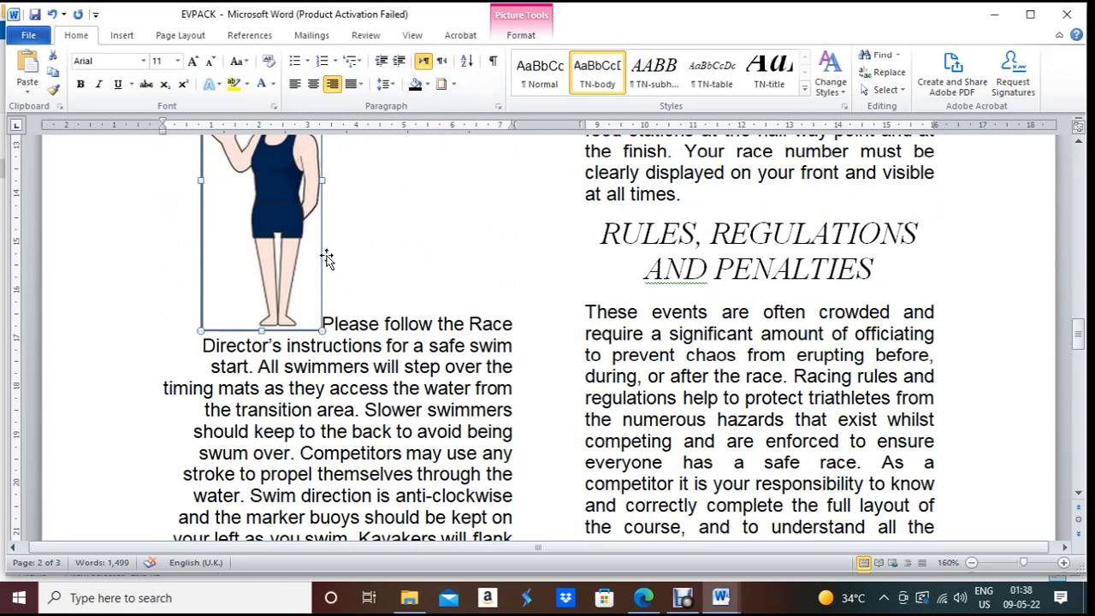
{"action": "key", "text": "ctrl+z"}
Step: Move the 'Please follow' paragraph below the picture and right-align the picture on its own line
{"action": "scroll", "coordinate": [325, 379], "scroll_direction": "down", "scroll_amount": 3}
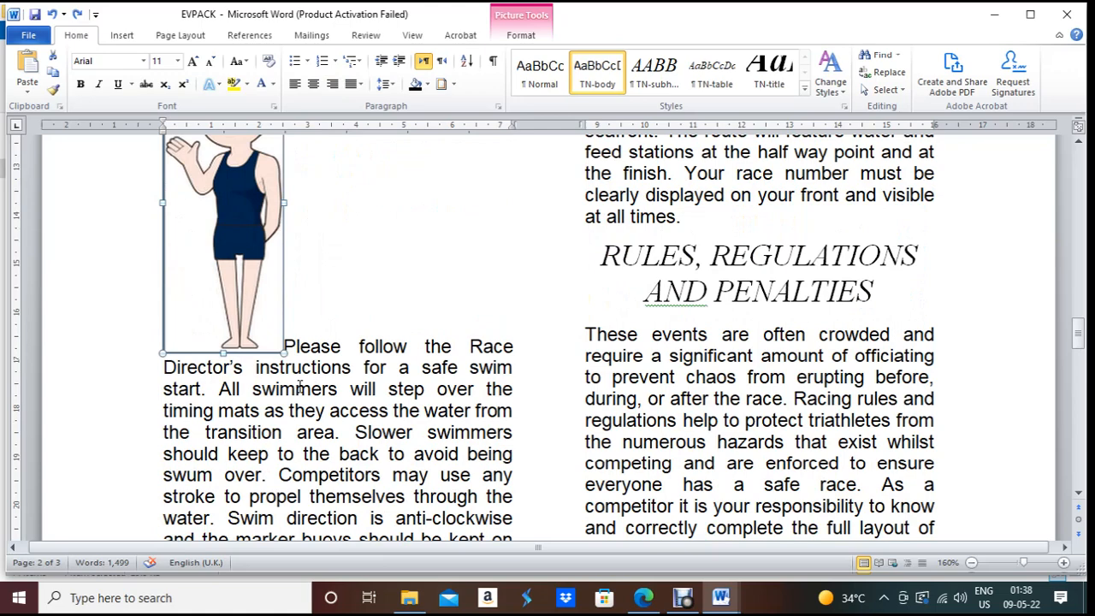
{"action": "left_click", "coordinate": [289, 343]}
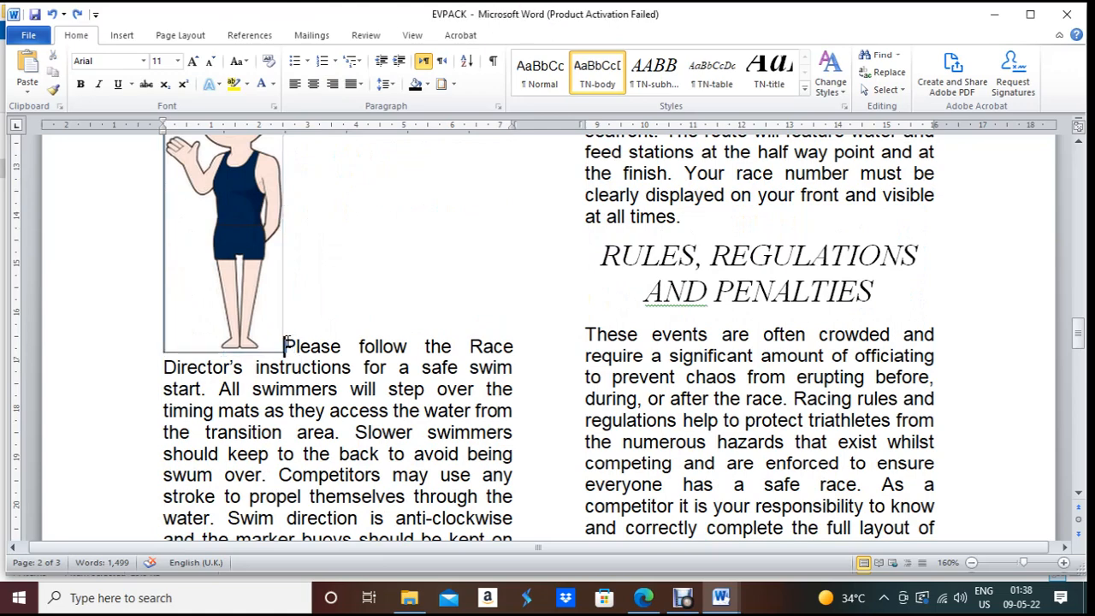
{"action": "key", "text": "Return"}
{"action": "scroll", "coordinate": [287, 341], "scroll_direction": "up", "scroll_amount": 3}
{"action": "left_click", "coordinate": [214, 291]}
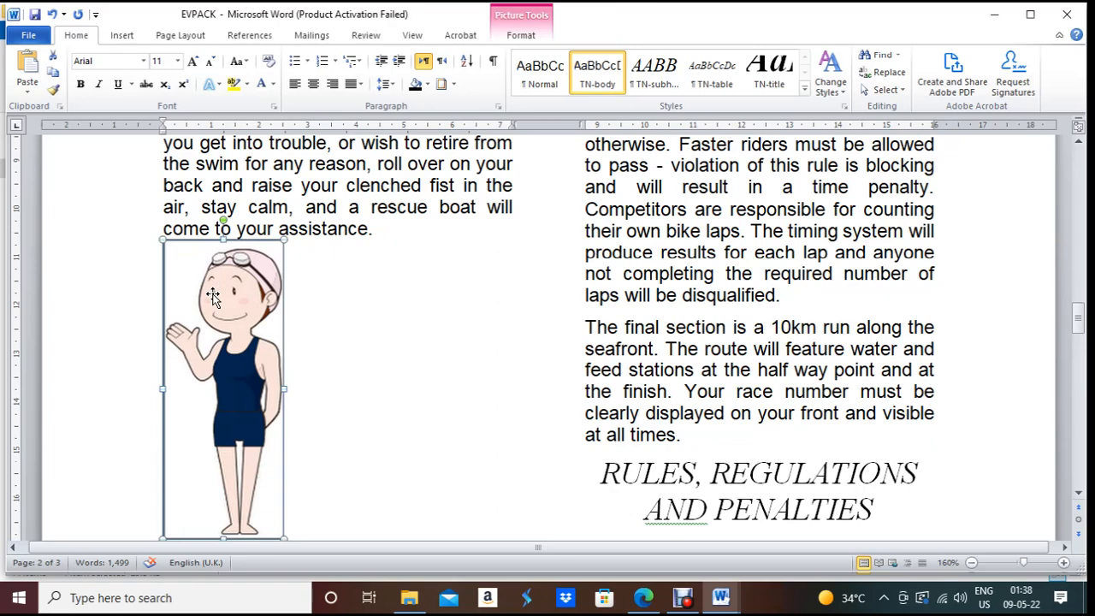
{"action": "left_click", "coordinate": [332, 84]}
{"action": "scroll", "coordinate": [454, 389], "scroll_direction": "down", "scroll_amount": 3}
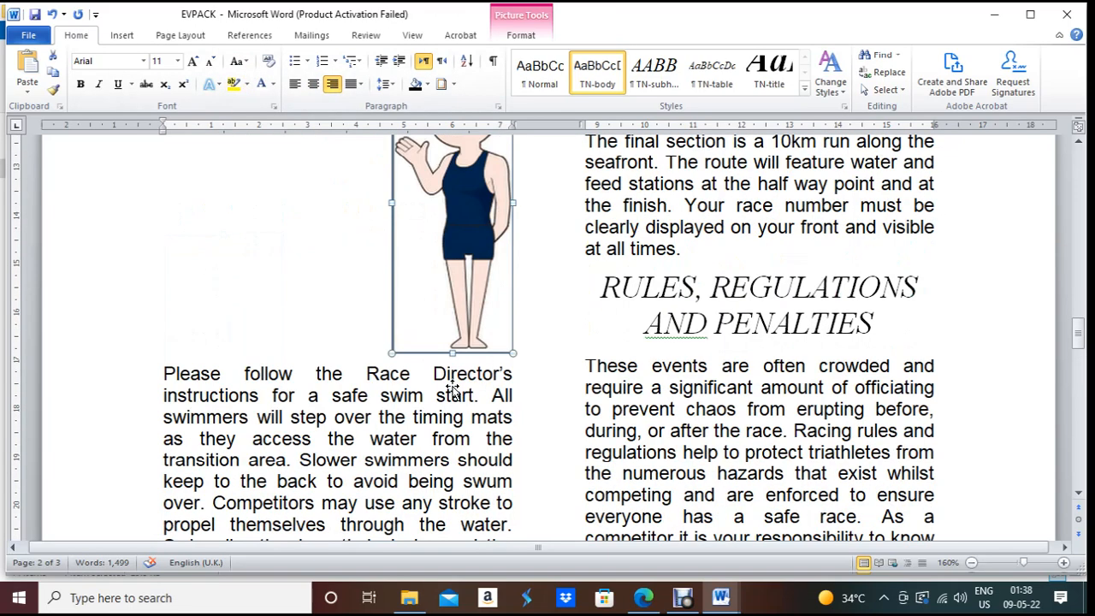
{"action": "right_click", "coordinate": [453, 233]}
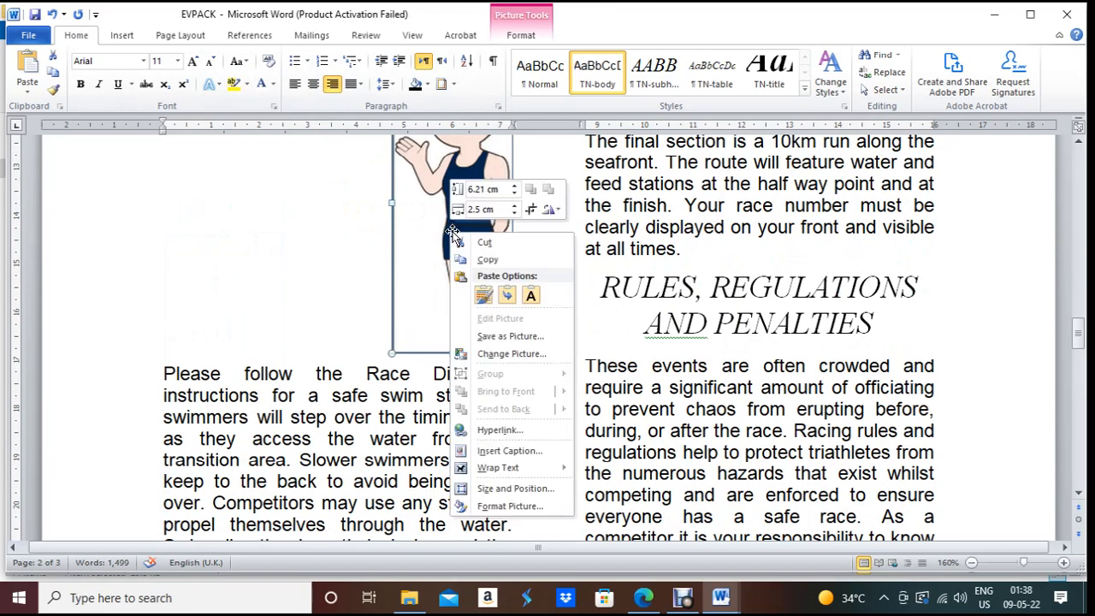
Step: Give the swimmer picture Tight text wrapping and move it down beside the paragraph
{"action": "mouse_move", "coordinate": [508, 473]}
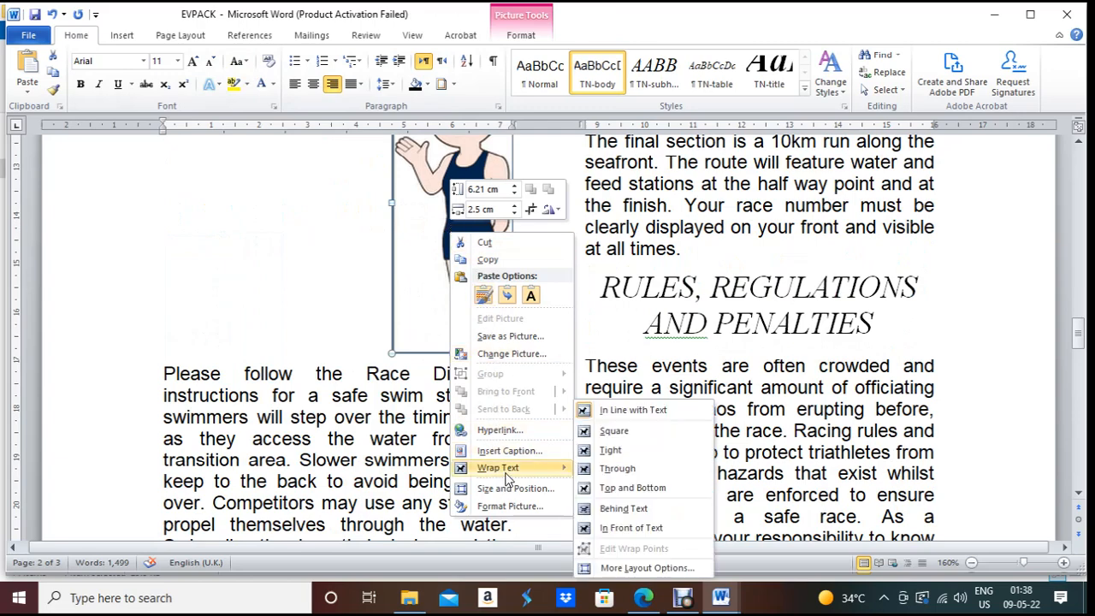
{"action": "left_click", "coordinate": [611, 451]}
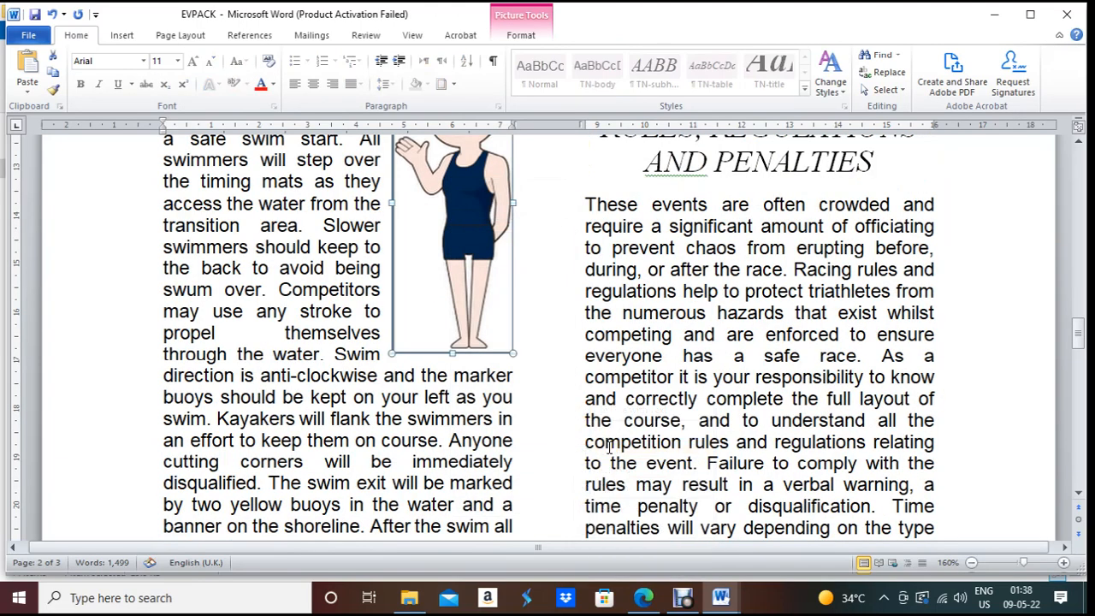
{"action": "scroll", "coordinate": [425, 321], "scroll_direction": "up", "scroll_amount": 3}
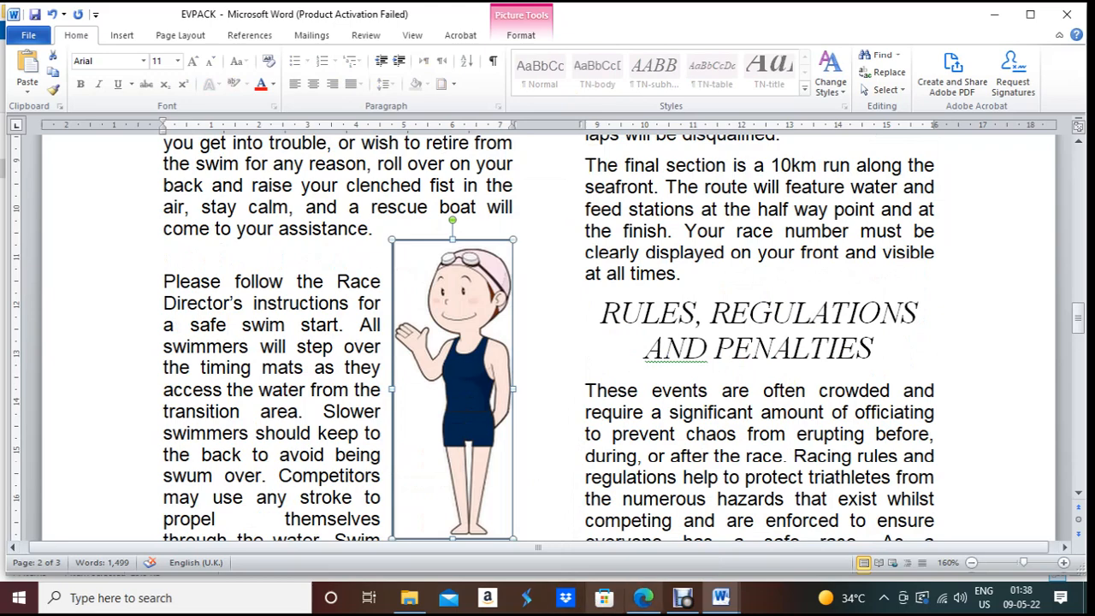
{"action": "left_click", "coordinate": [644, 597]}
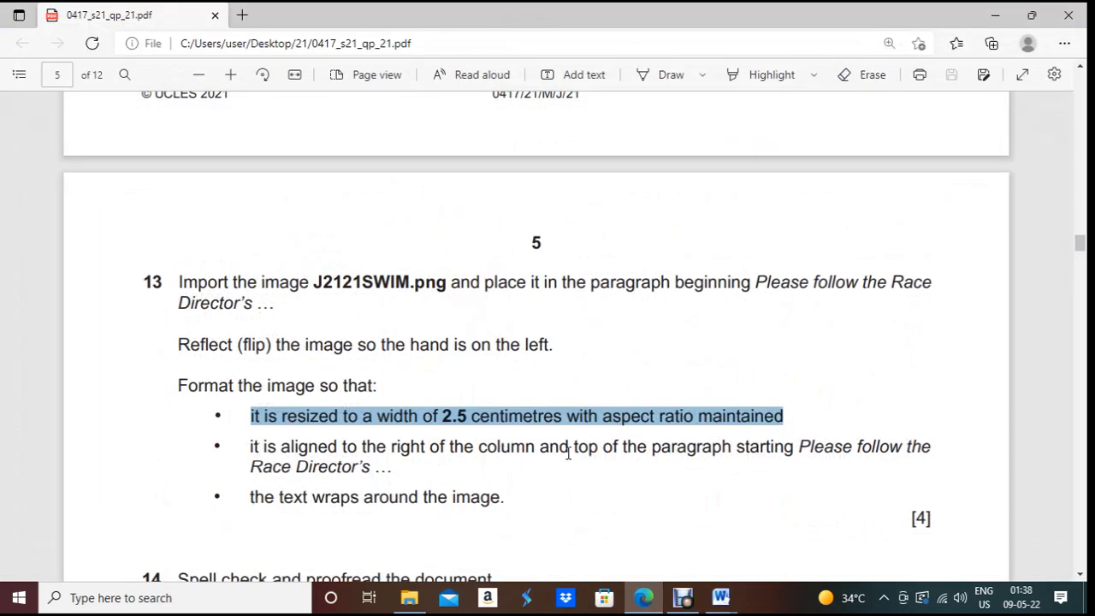
{"action": "left_click_drag", "start_coordinate": [811, 455], "coordinate": [365, 477]}
{"action": "left_click", "coordinate": [655, 608]}
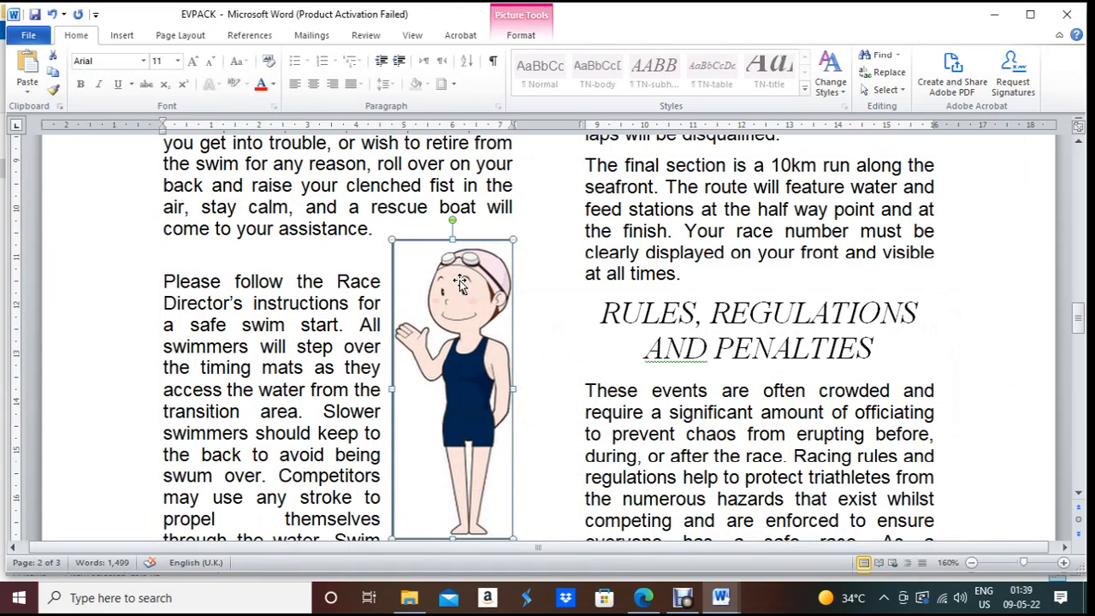
{"action": "left_click_drag", "start_coordinate": [461, 283], "coordinate": [459, 319]}
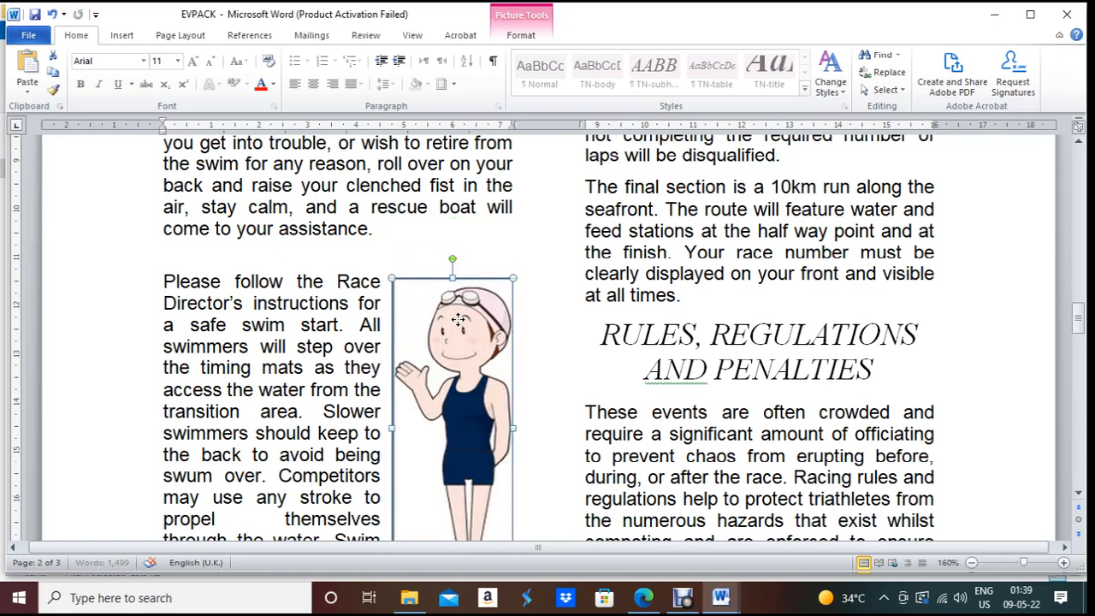
Step: Delete the empty line between 'come to your assistance.' and the swimmer paragraph
{"action": "left_click", "coordinate": [355, 261]}
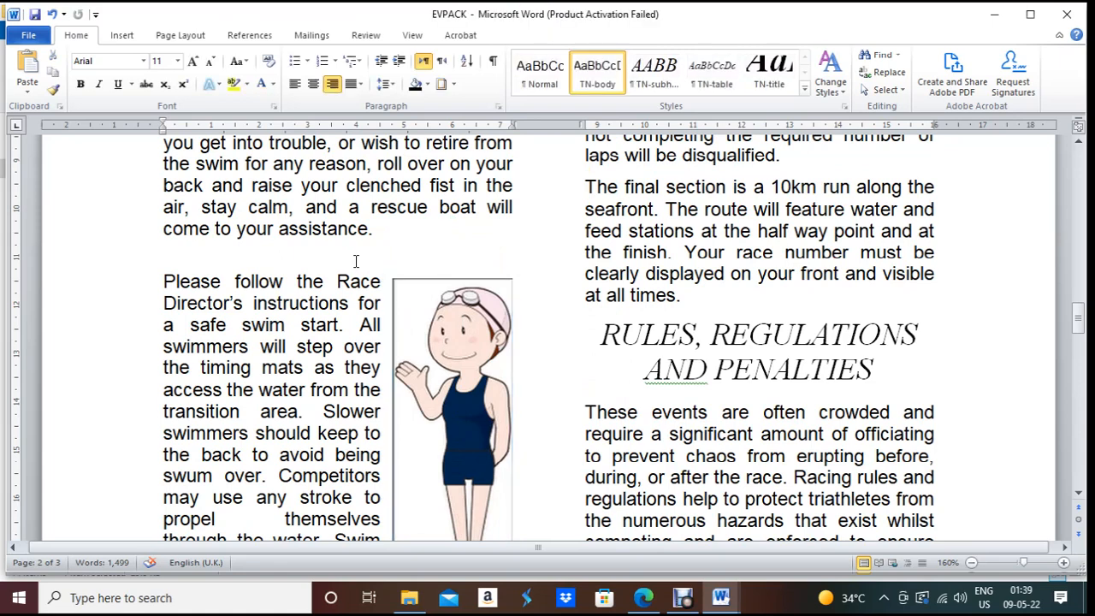
{"action": "key", "text": "ctrl+e"}
{"action": "key", "text": "ctrl+l"}
{"action": "key", "text": "BackSpace"}
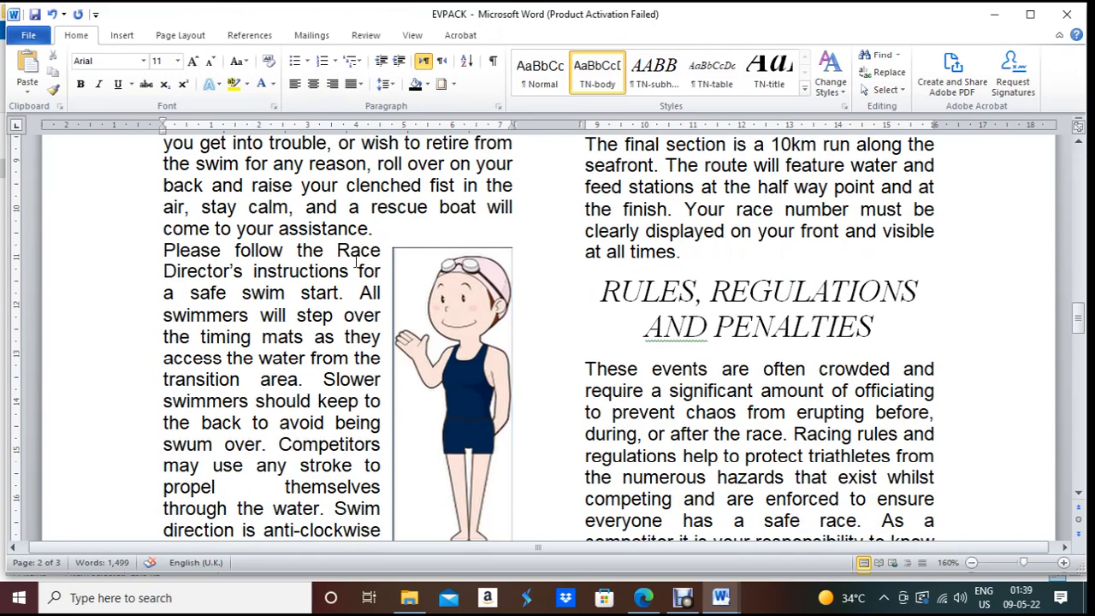
{"action": "scroll", "coordinate": [570, 525], "scroll_direction": "down", "scroll_amount": 3}
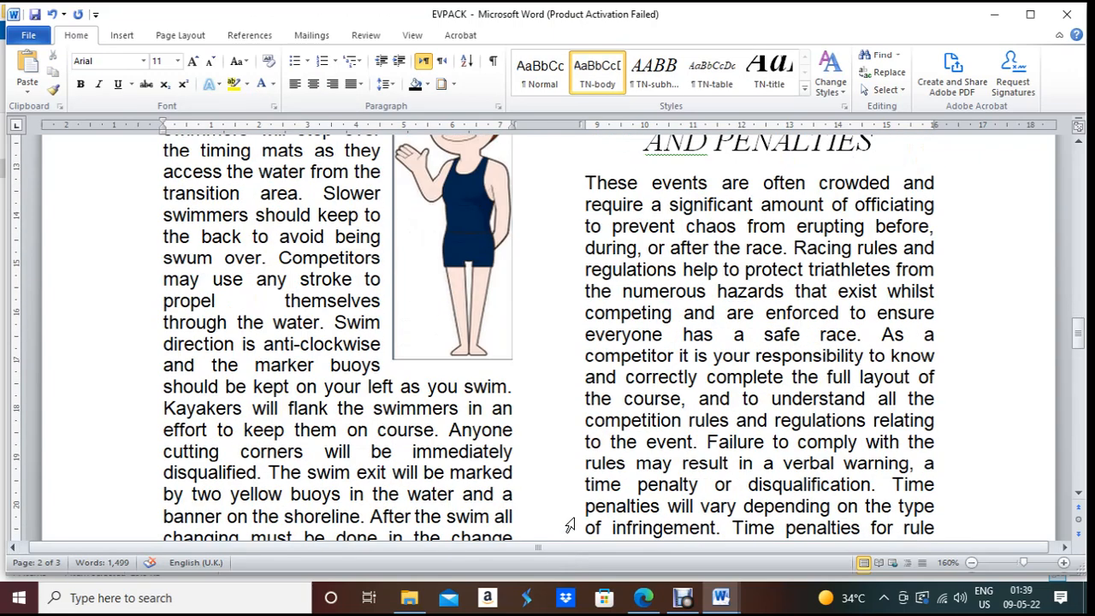
{"action": "left_click", "coordinate": [644, 596]}
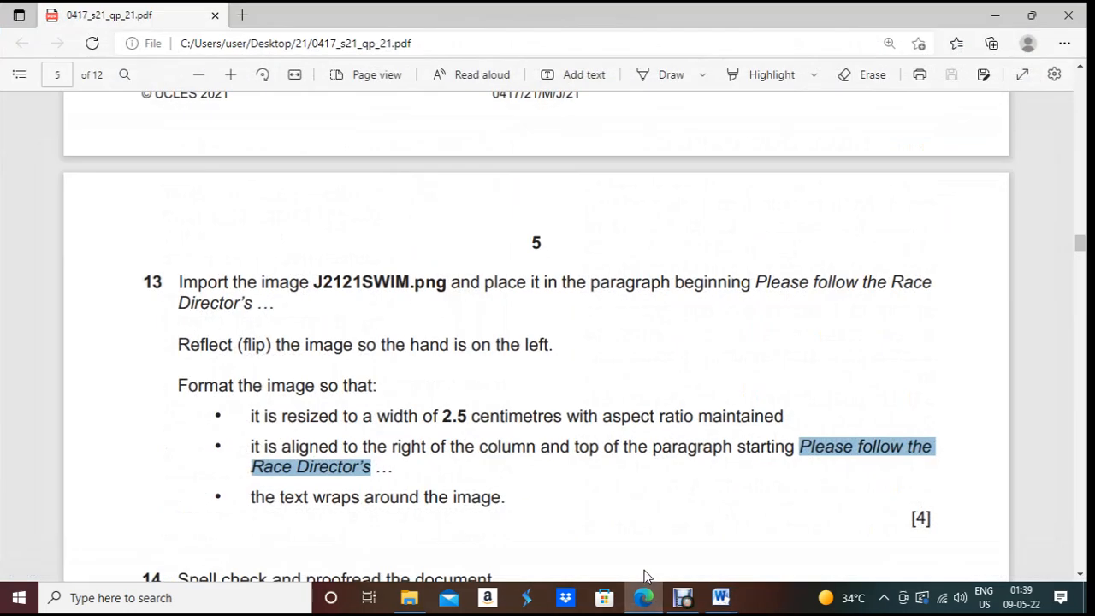
Step: Read question 14's proofreading and save instructions in the PDF, then return to EVPACK
{"action": "scroll", "coordinate": [476, 496], "scroll_direction": "down", "scroll_amount": 2}
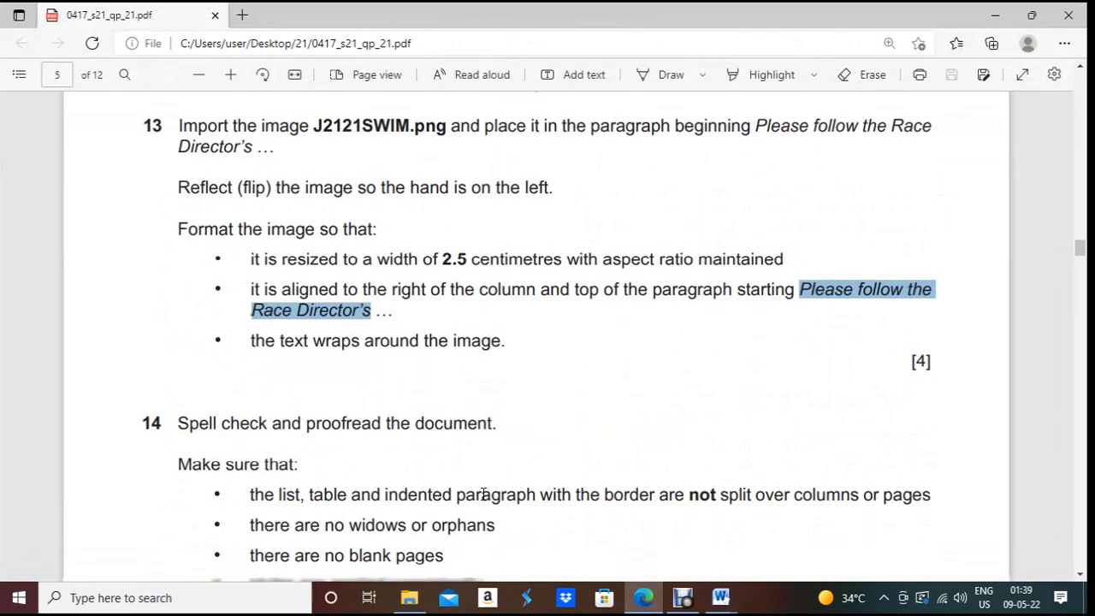
{"action": "scroll", "coordinate": [360, 449], "scroll_direction": "down", "scroll_amount": 3}
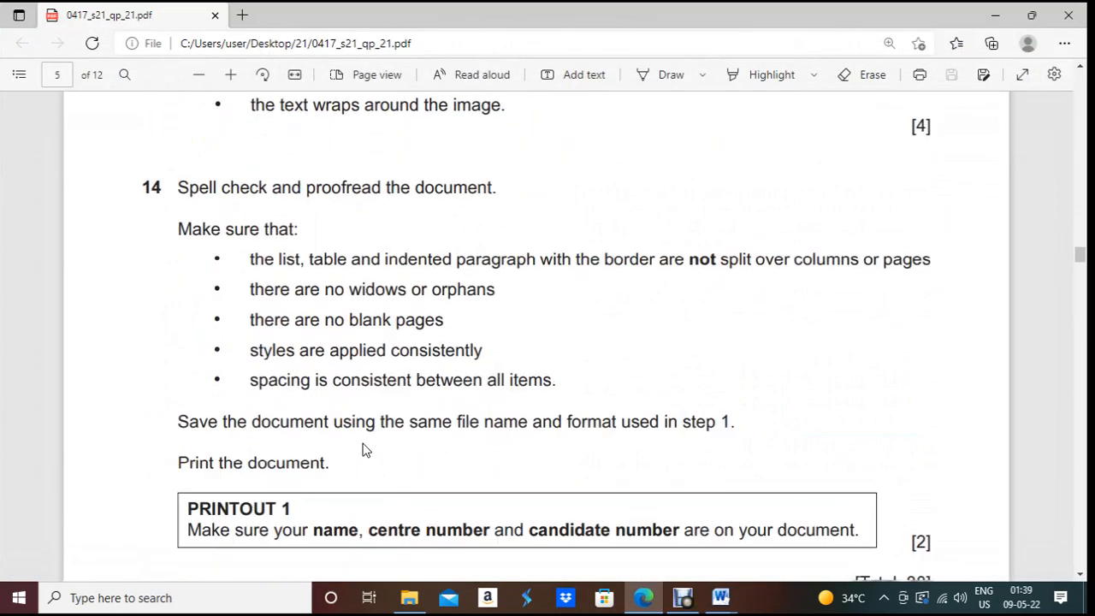
{"action": "left_click", "coordinate": [647, 605]}
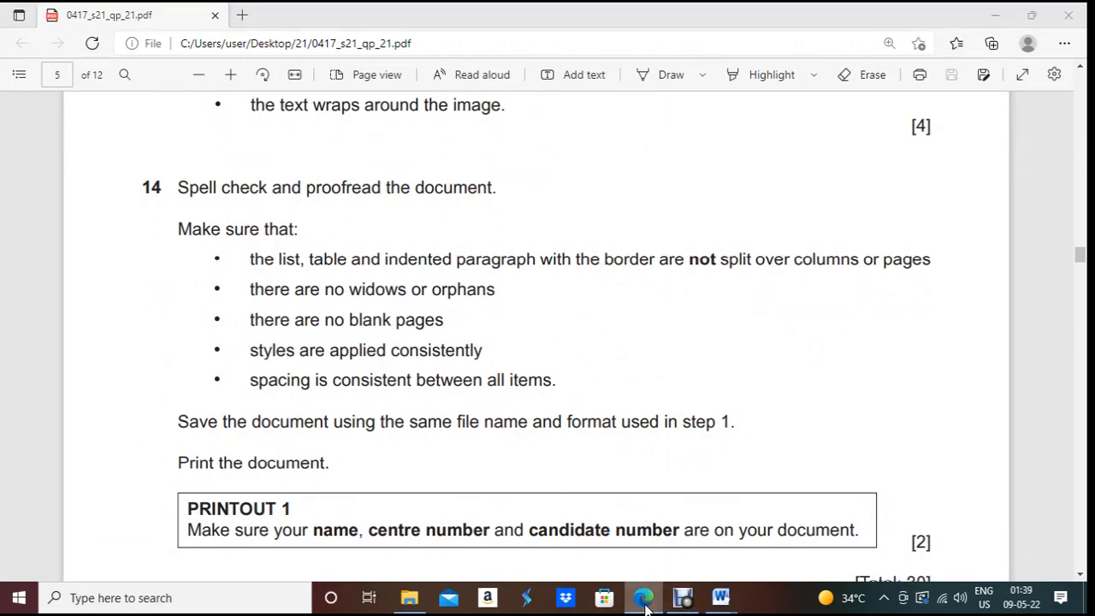
{"action": "scroll", "coordinate": [565, 377], "scroll_direction": "down", "scroll_amount": 10}
{"action": "scroll", "coordinate": [564, 377], "scroll_direction": "down", "scroll_amount": 10}
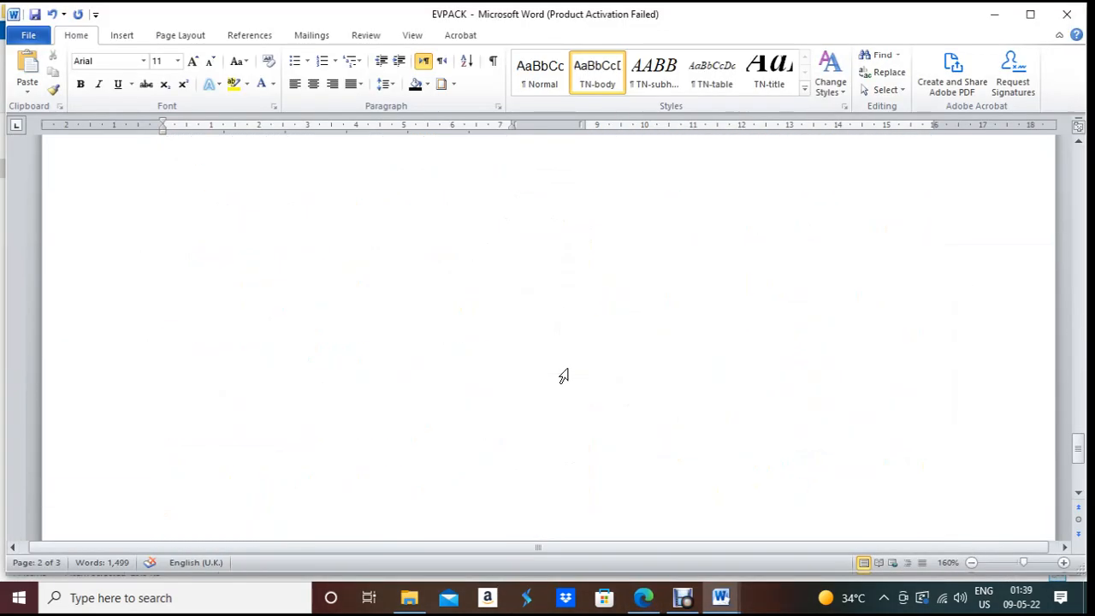
Step: Spell-check EVPACK: fix agreement and the comma after 'numbers'; ignore heading capitalization and header name
{"action": "scroll", "coordinate": [564, 377], "scroll_direction": "up", "scroll_amount": 15}
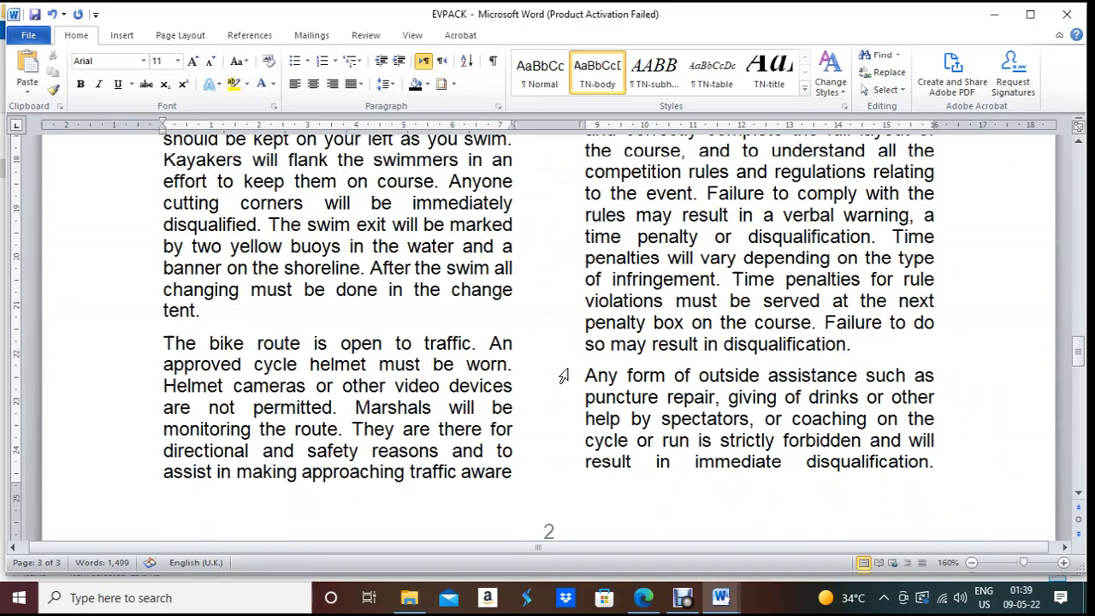
{"action": "left_click", "coordinate": [365, 35]}
{"action": "left_click", "coordinate": [41, 84]}
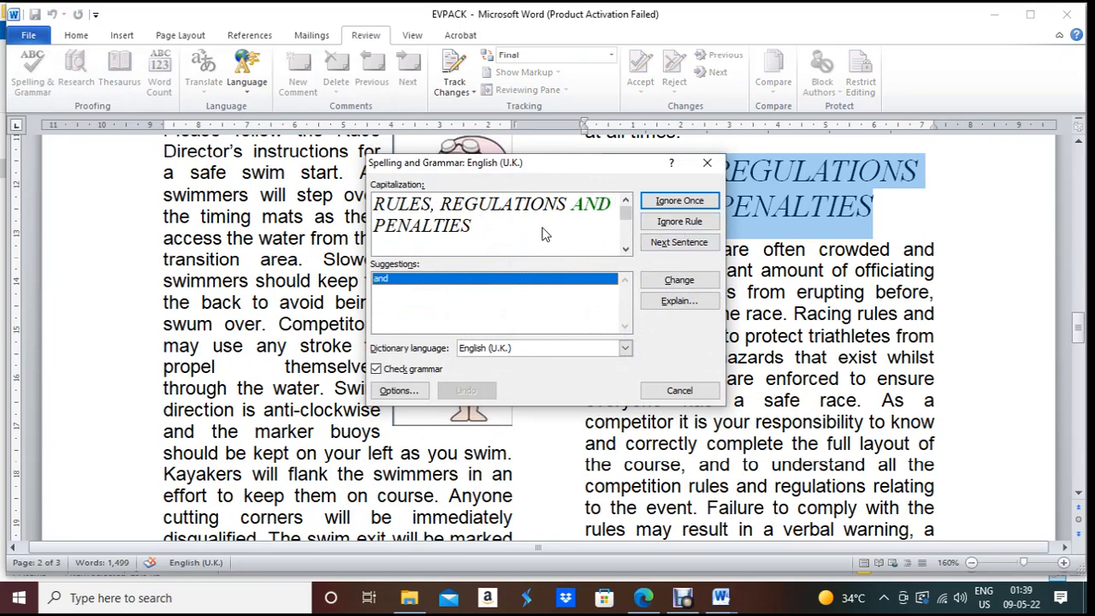
{"action": "left_click", "coordinate": [682, 224]}
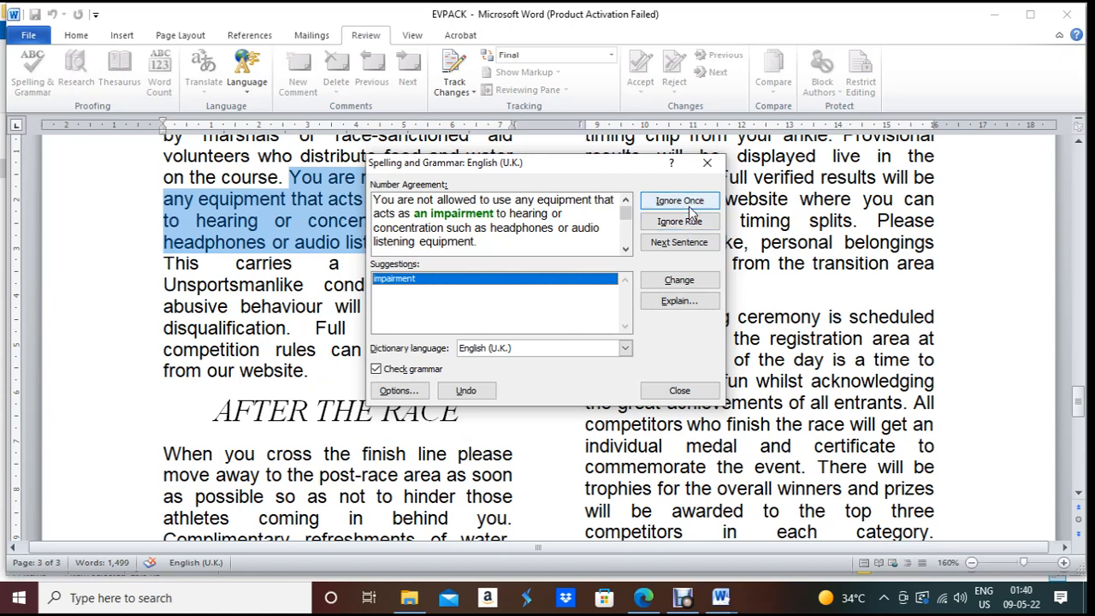
{"action": "left_click", "coordinate": [692, 281]}
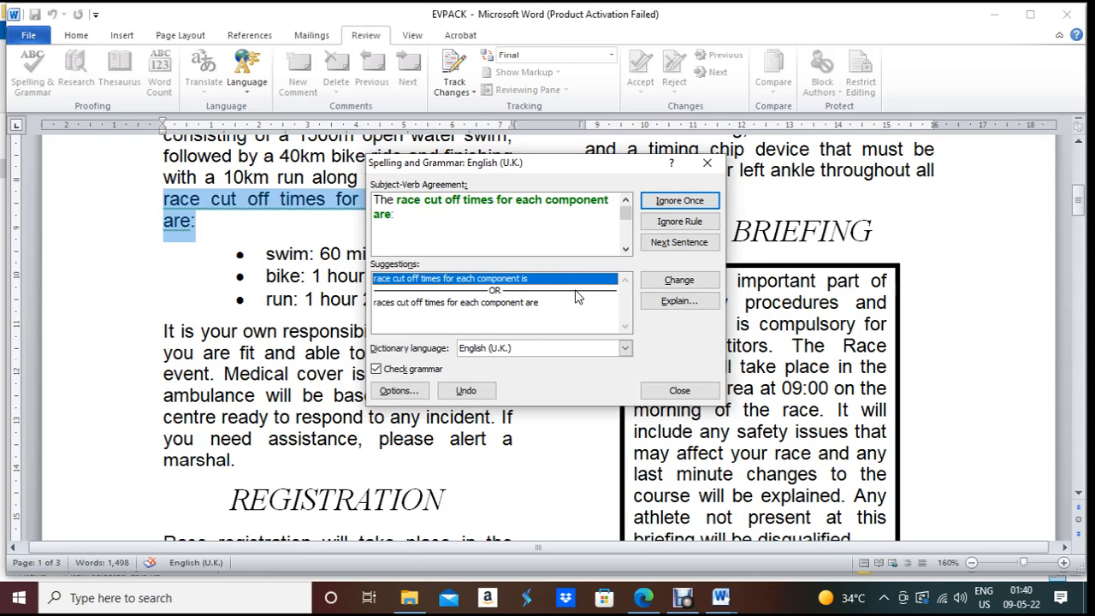
{"action": "left_click", "coordinate": [693, 282]}
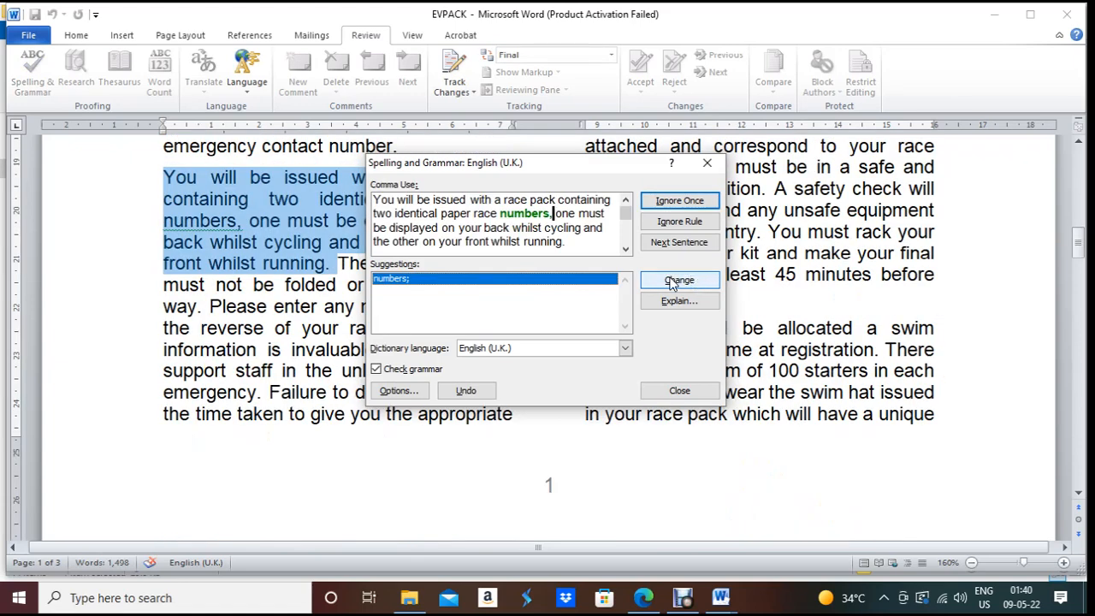
{"action": "left_click", "coordinate": [673, 283]}
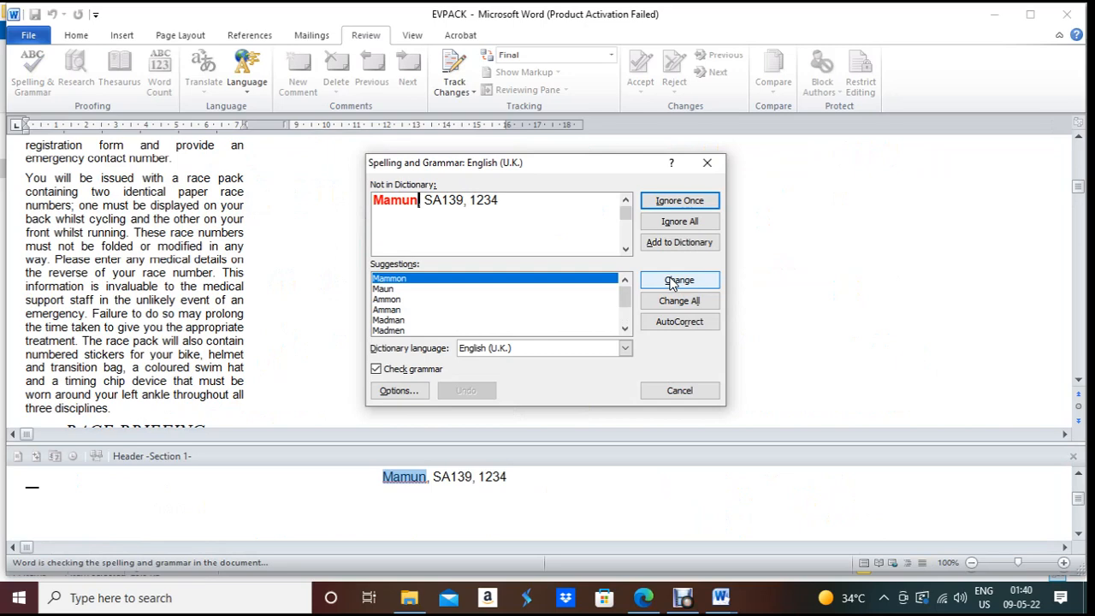
{"action": "left_click", "coordinate": [692, 222]}
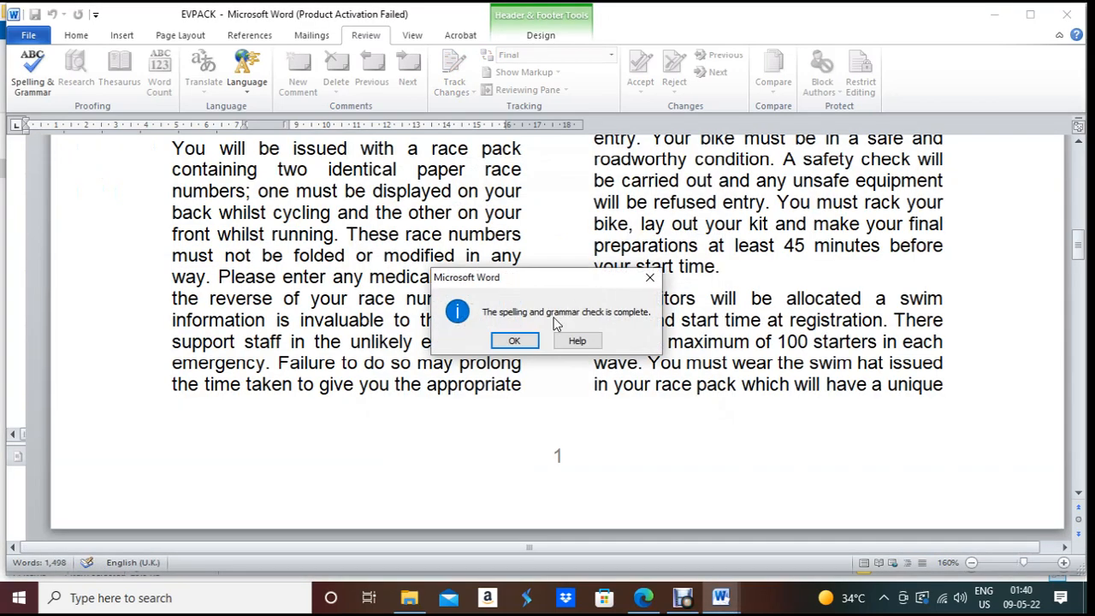
{"action": "left_click", "coordinate": [530, 341]}
{"action": "scroll", "coordinate": [530, 341], "scroll_direction": "up", "scroll_amount": 8}
{"action": "scroll", "coordinate": [530, 325], "scroll_direction": "down", "scroll_amount": 15}
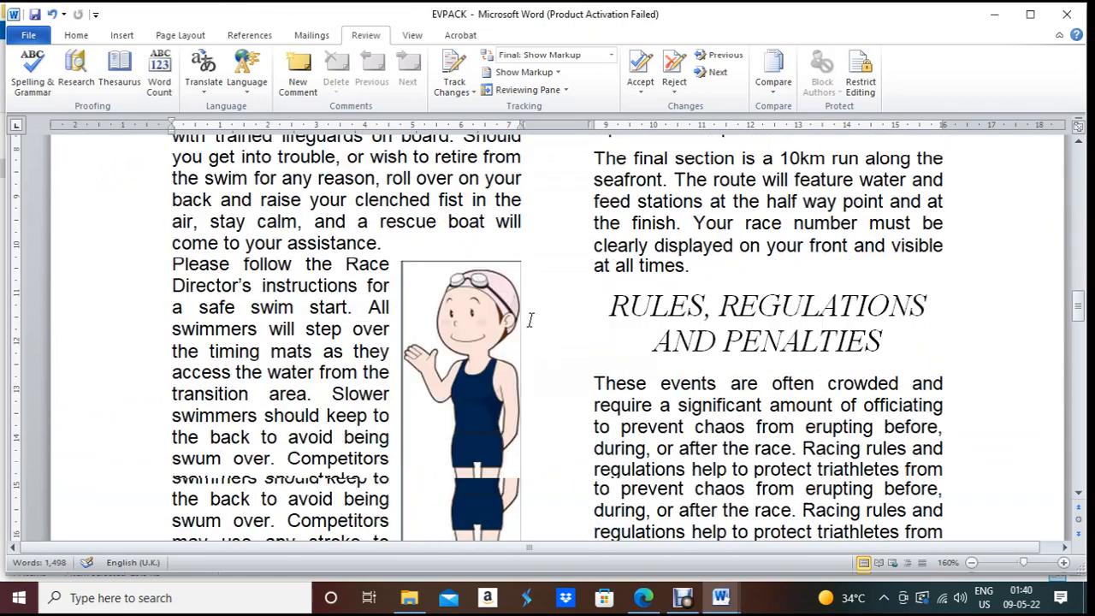
{"action": "scroll", "coordinate": [531, 320], "scroll_direction": "up", "scroll_amount": 5}
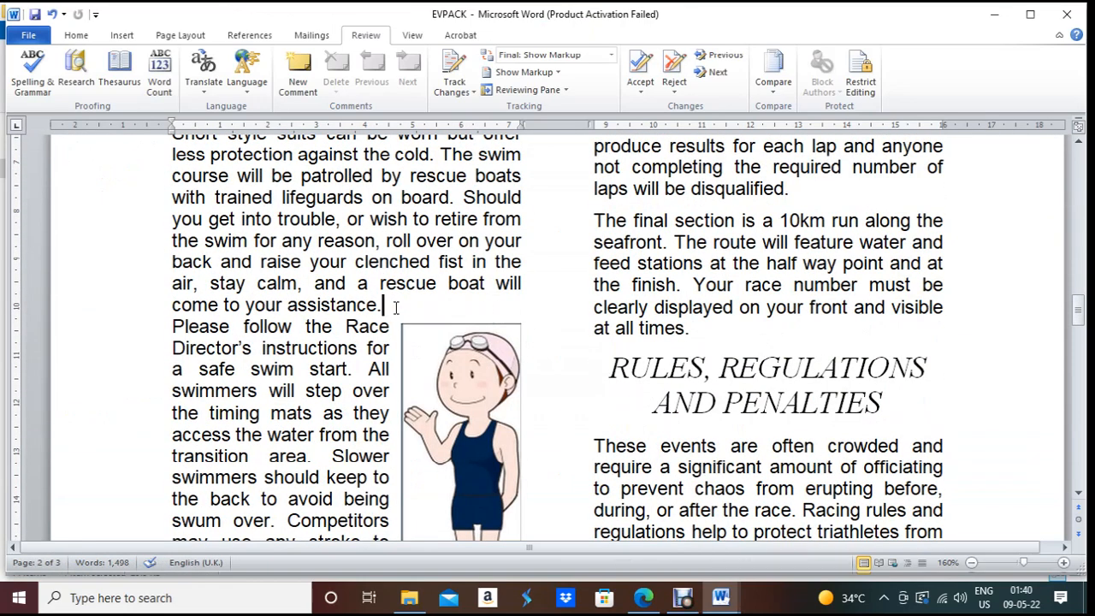
{"action": "scroll", "coordinate": [397, 308], "scroll_direction": "up", "scroll_amount": 5}
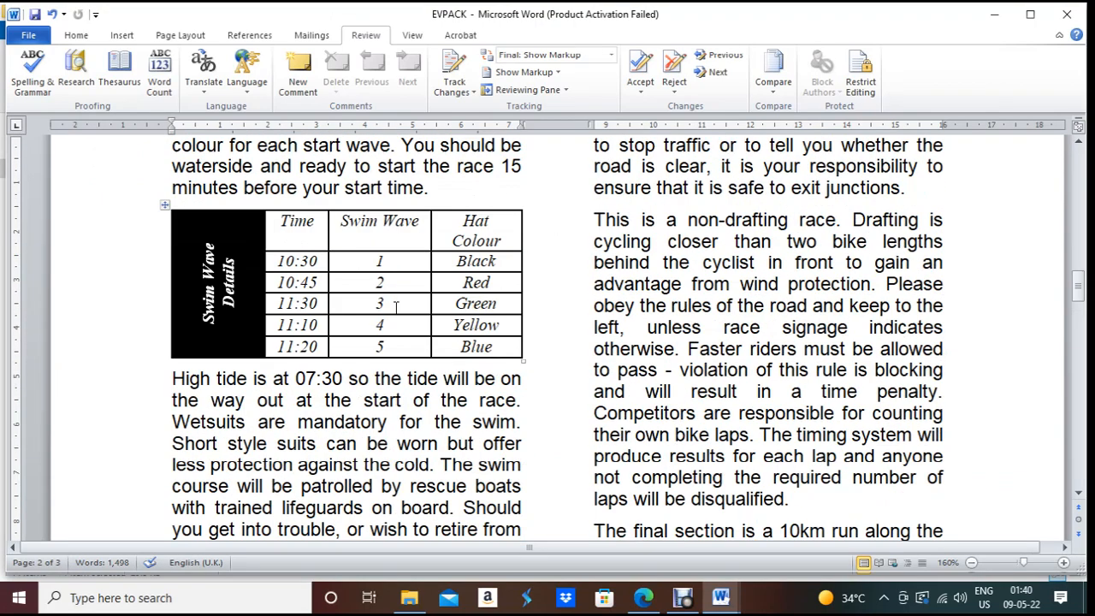
{"action": "scroll", "coordinate": [396, 308], "scroll_direction": "down", "scroll_amount": 4}
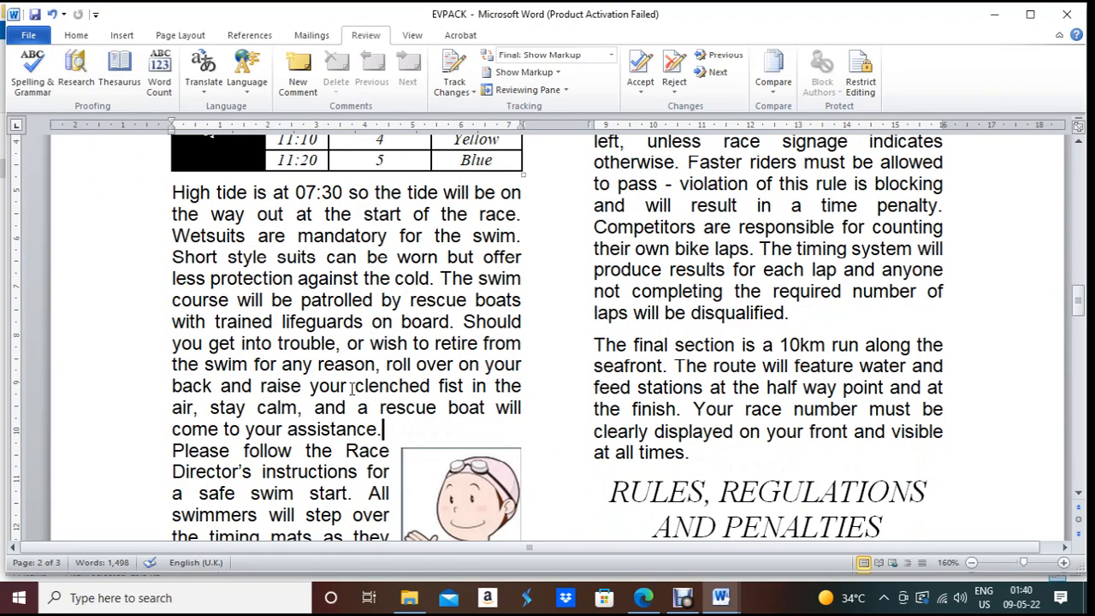
{"action": "scroll", "coordinate": [383, 341], "scroll_direction": "down", "scroll_amount": 1}
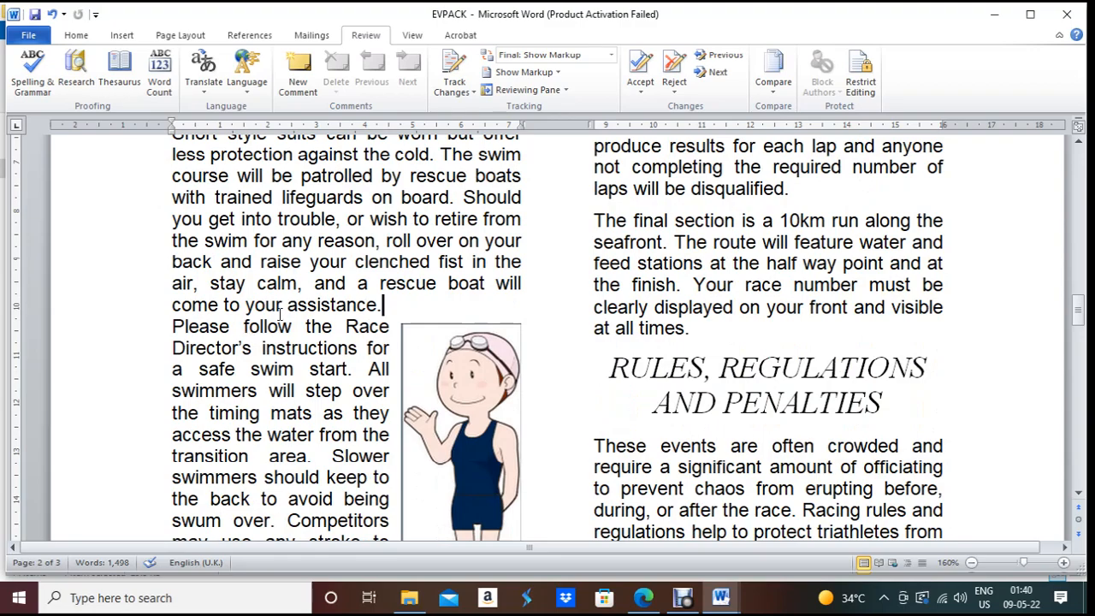
{"action": "key", "text": "Return"}
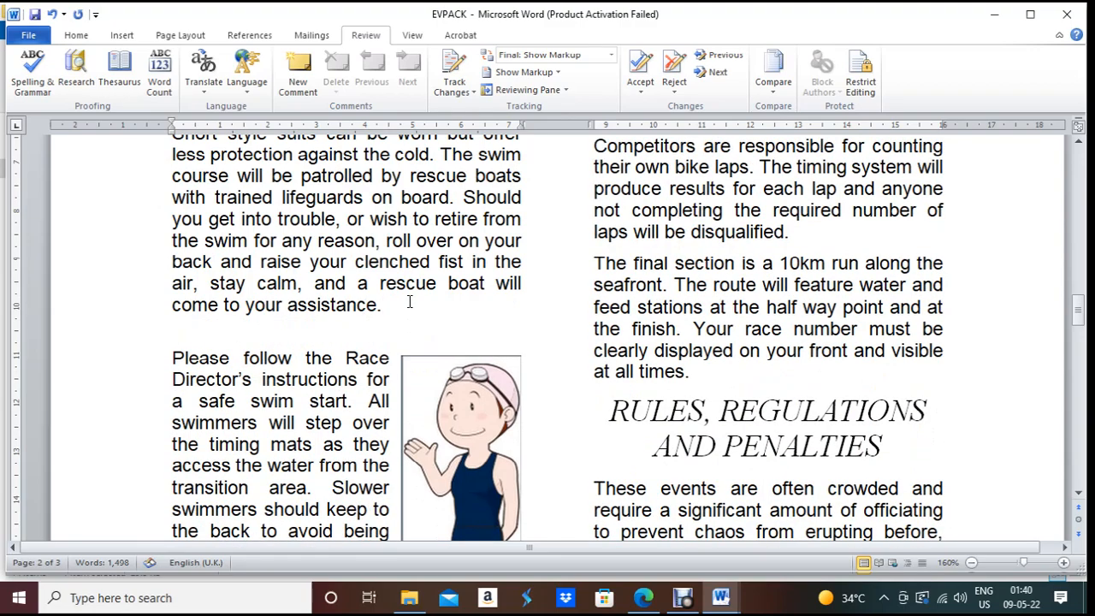
{"action": "scroll", "coordinate": [635, 332], "scroll_direction": "down", "scroll_amount": 3}
{"action": "scroll", "coordinate": [636, 332], "scroll_direction": "down", "scroll_amount": 1}
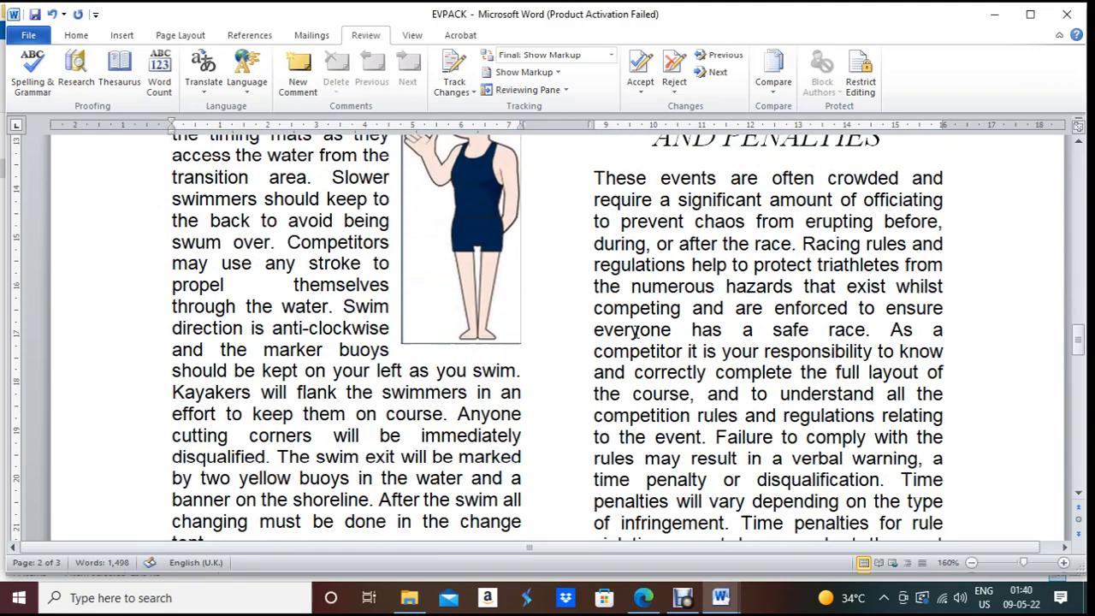
{"action": "scroll", "coordinate": [636, 332], "scroll_direction": "up", "scroll_amount": 5}
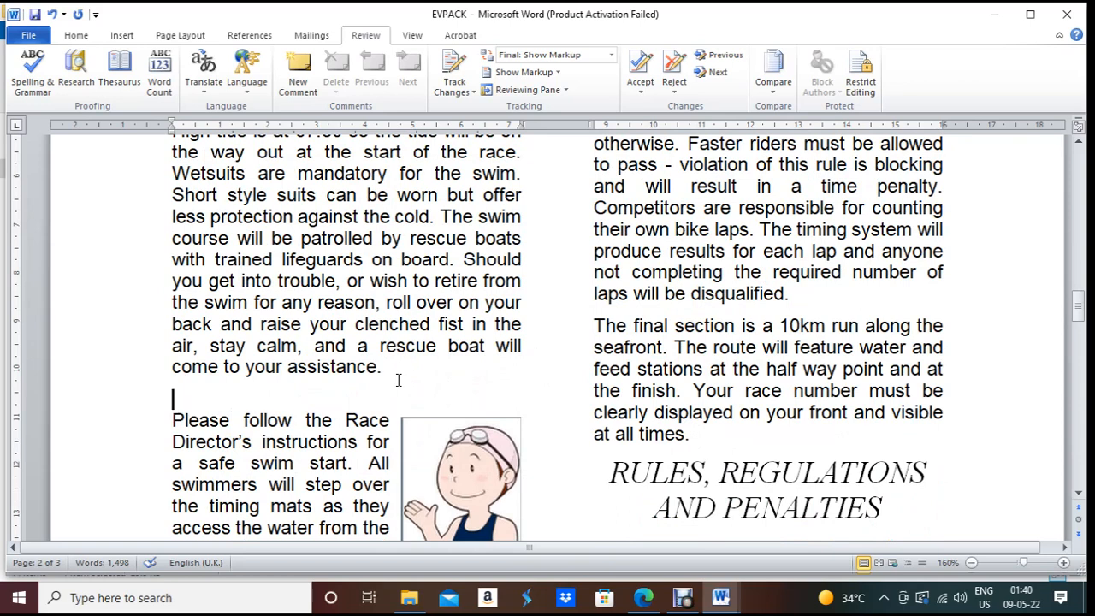
{"action": "key", "text": "BackSpace"}
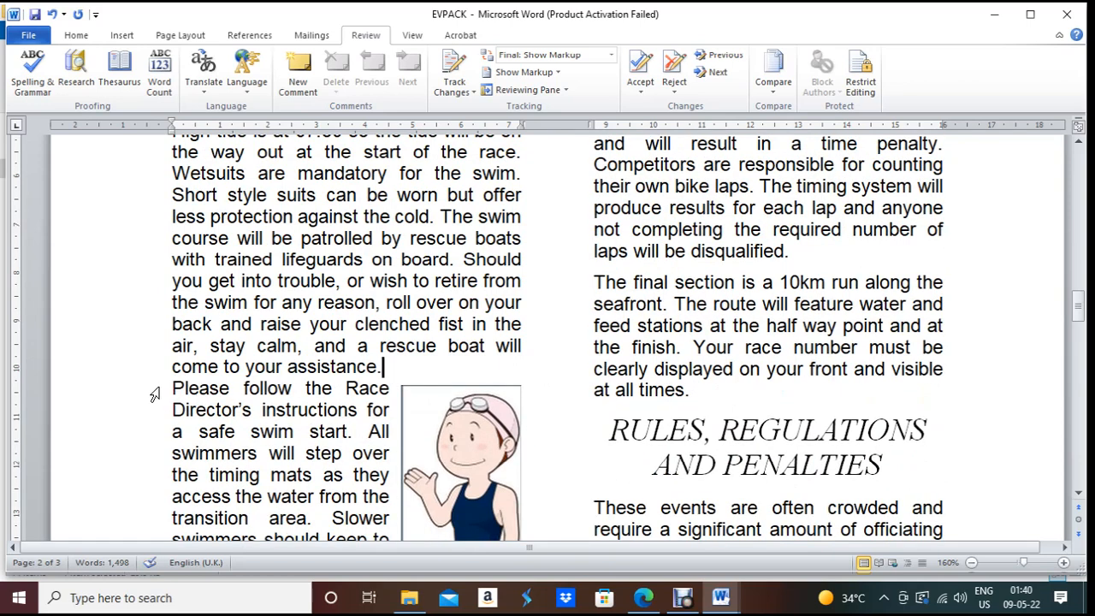
{"action": "left_click", "coordinate": [703, 251]}
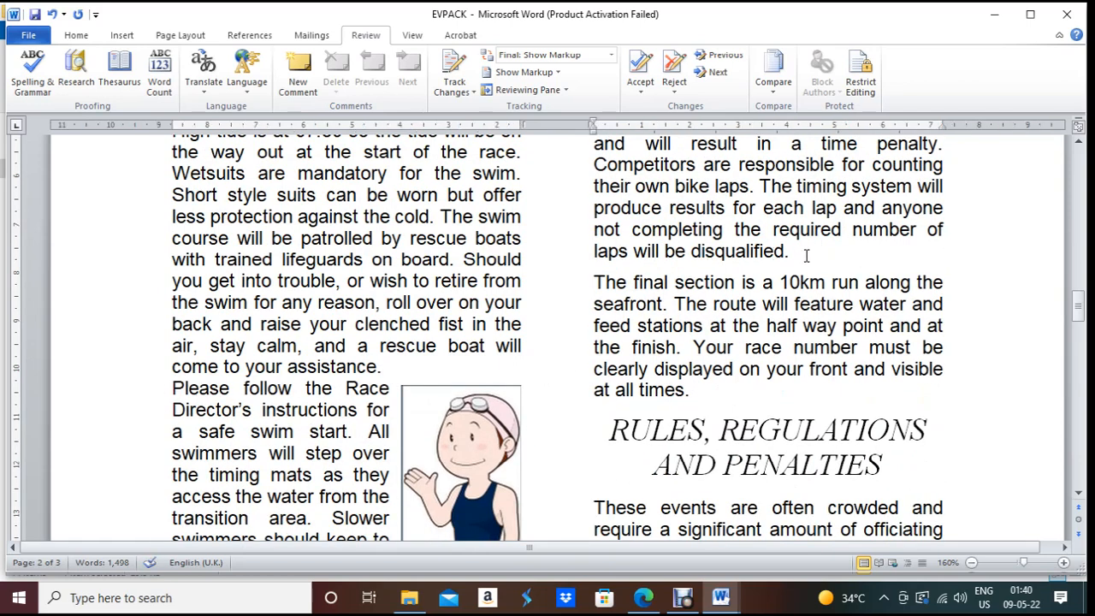
{"action": "left_click", "coordinate": [611, 253]}
{"action": "left_click_drag", "start_coordinate": [172, 366], "coordinate": [388, 370]}
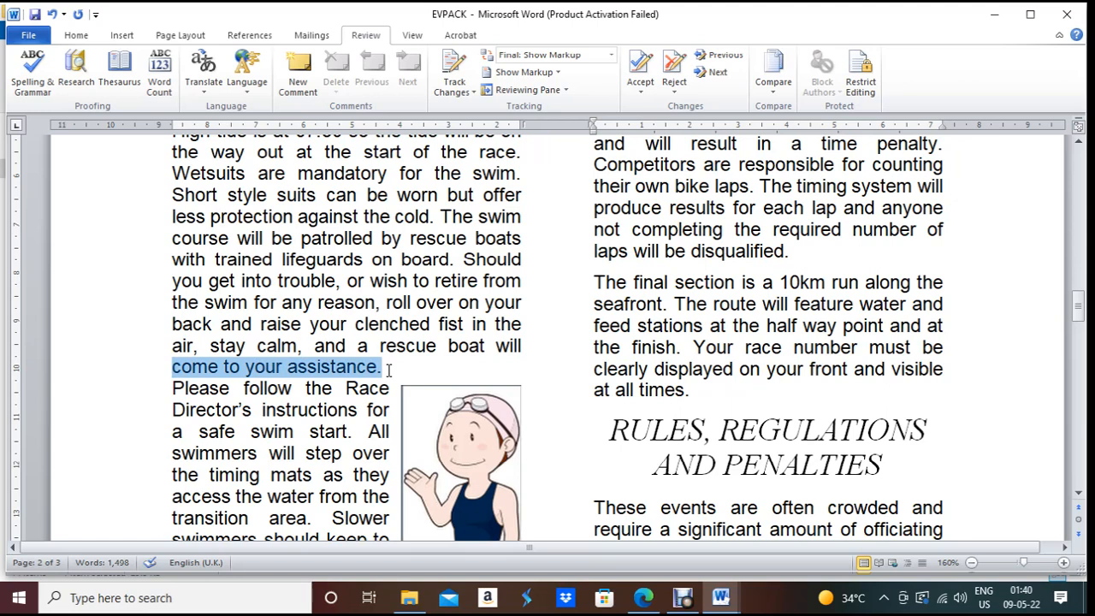
{"action": "left_click", "coordinate": [191, 410]}
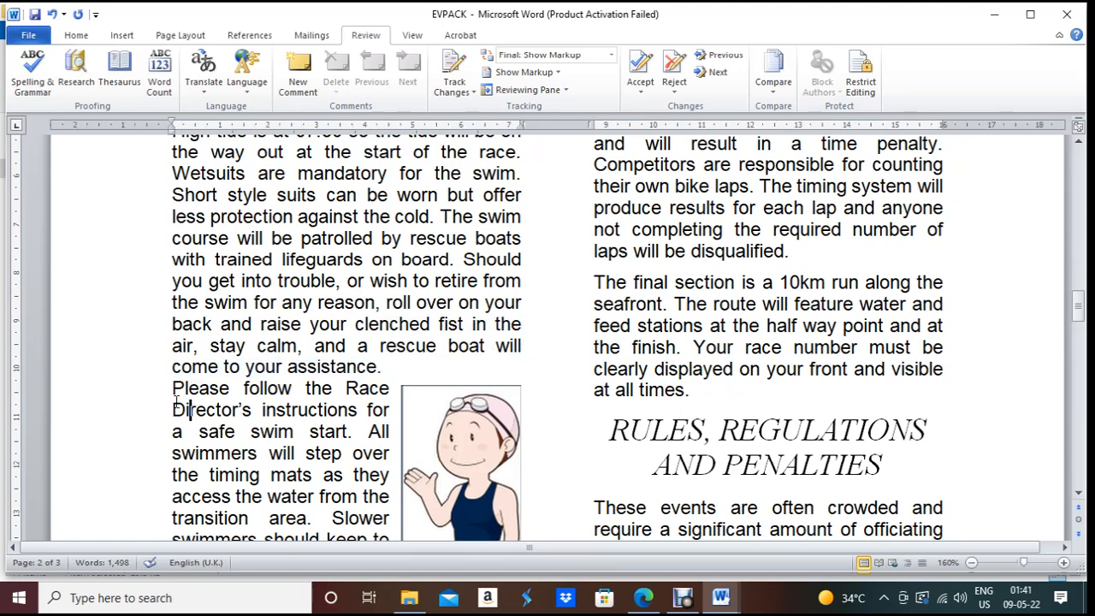
{"action": "left_click_drag", "start_coordinate": [175, 389], "coordinate": [385, 387]}
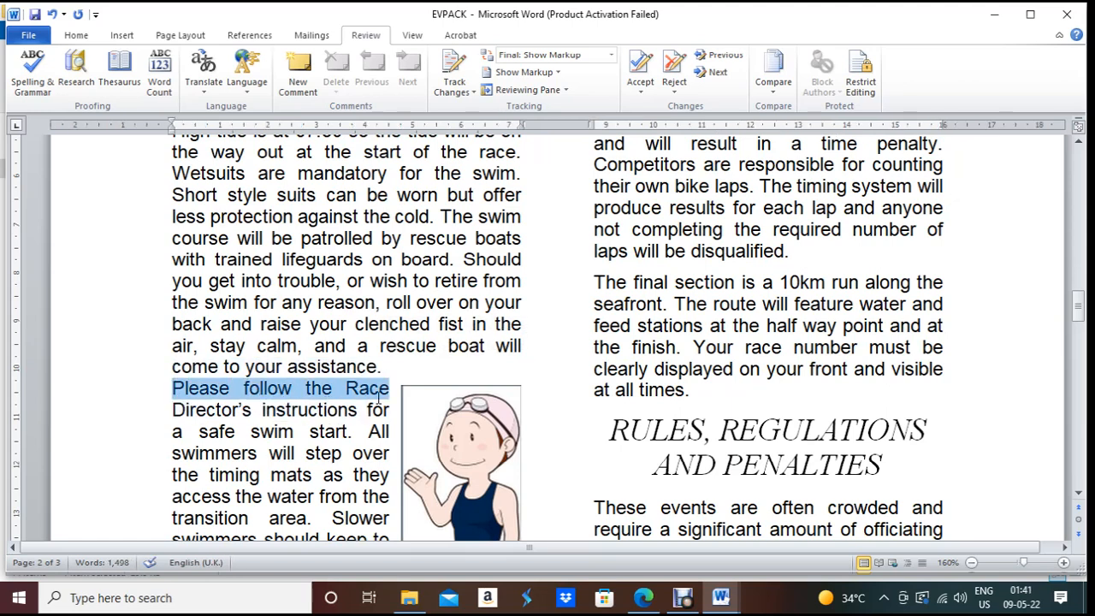
{"action": "left_click", "coordinate": [89, 350]}
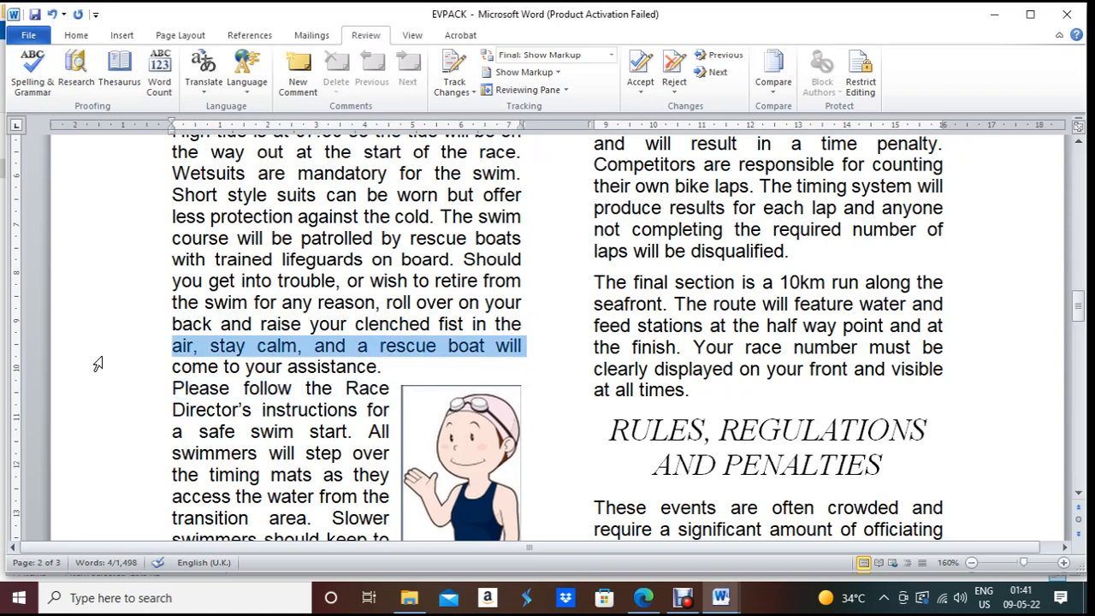
{"action": "left_click", "coordinate": [389, 366]}
{"action": "key", "text": "Return"}
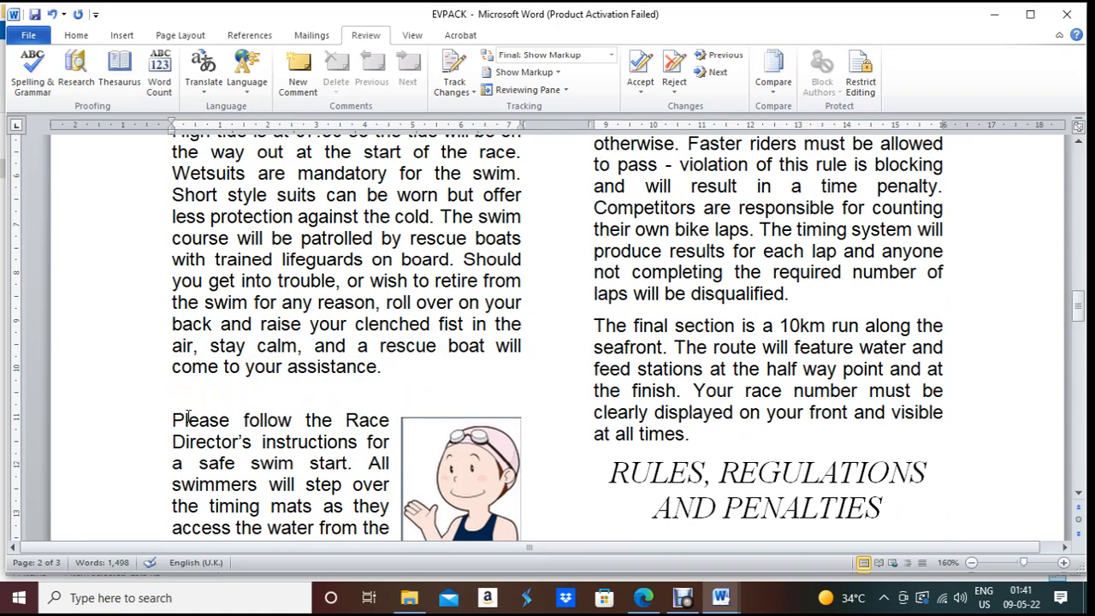
{"action": "key", "text": "BackSpace"}
{"action": "left_click_drag", "start_coordinate": [173, 389], "coordinate": [390, 388]}
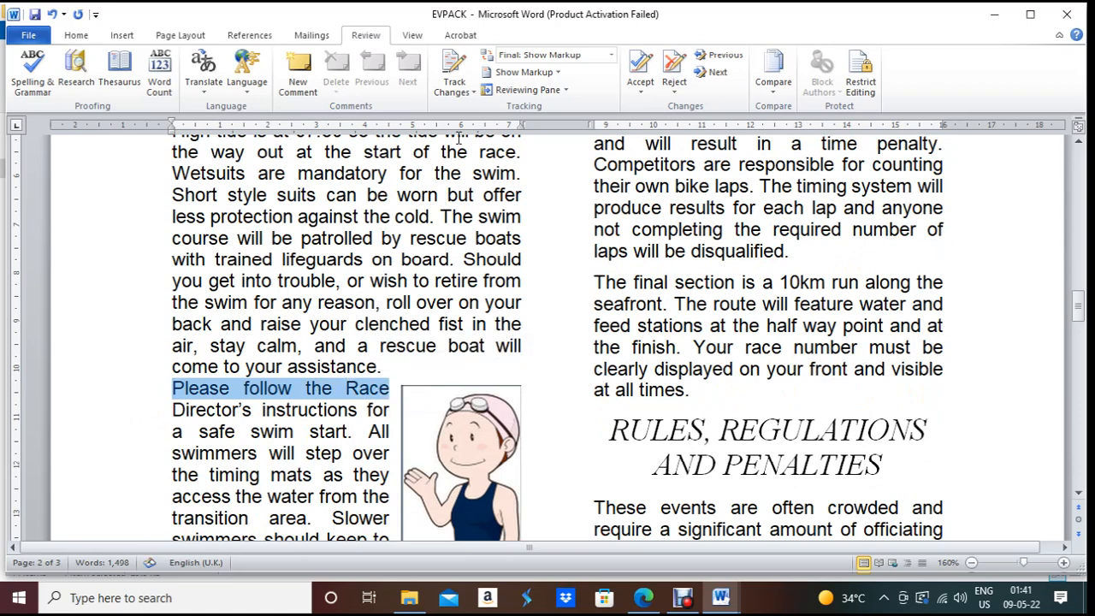
Step: Set the swimmer paragraph's spacing to 6 pt before and 0 pt after
{"action": "left_click", "coordinate": [83, 38]}
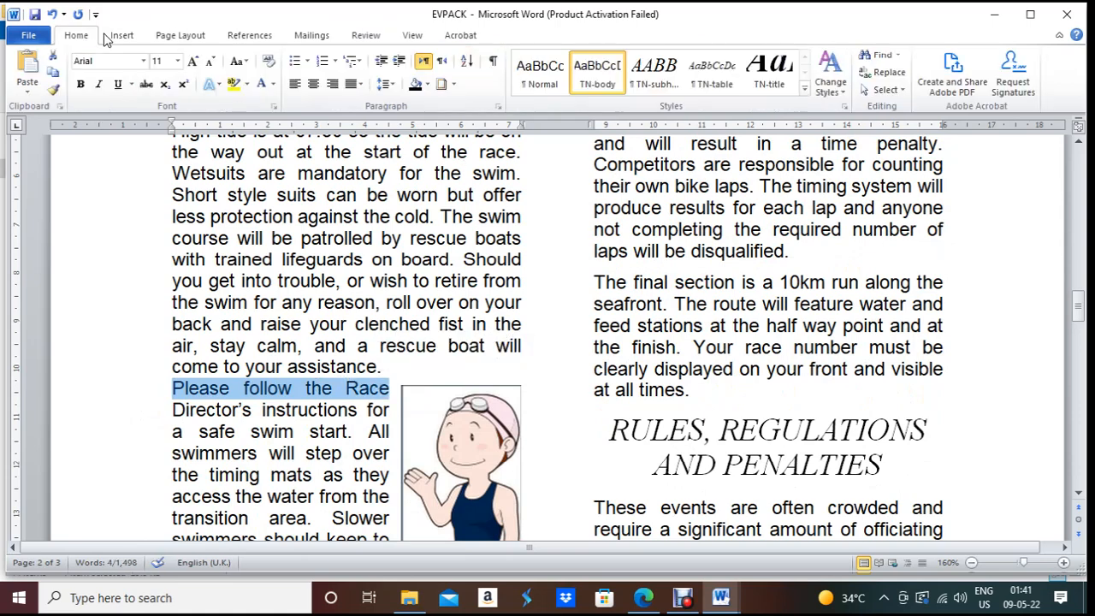
{"action": "left_click", "coordinate": [498, 108]}
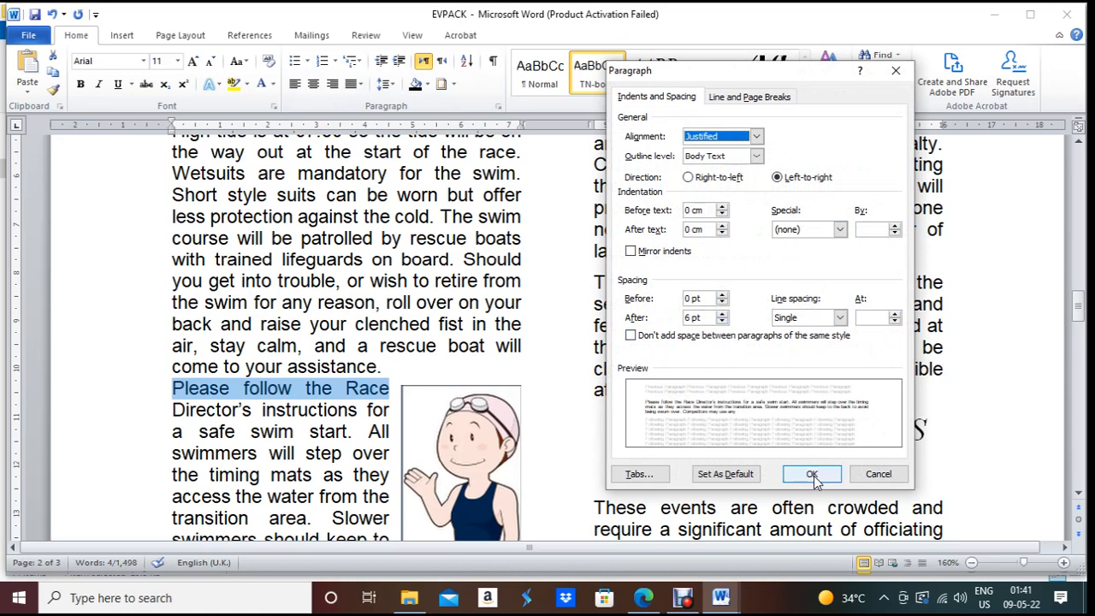
{"action": "left_click", "coordinate": [723, 322]}
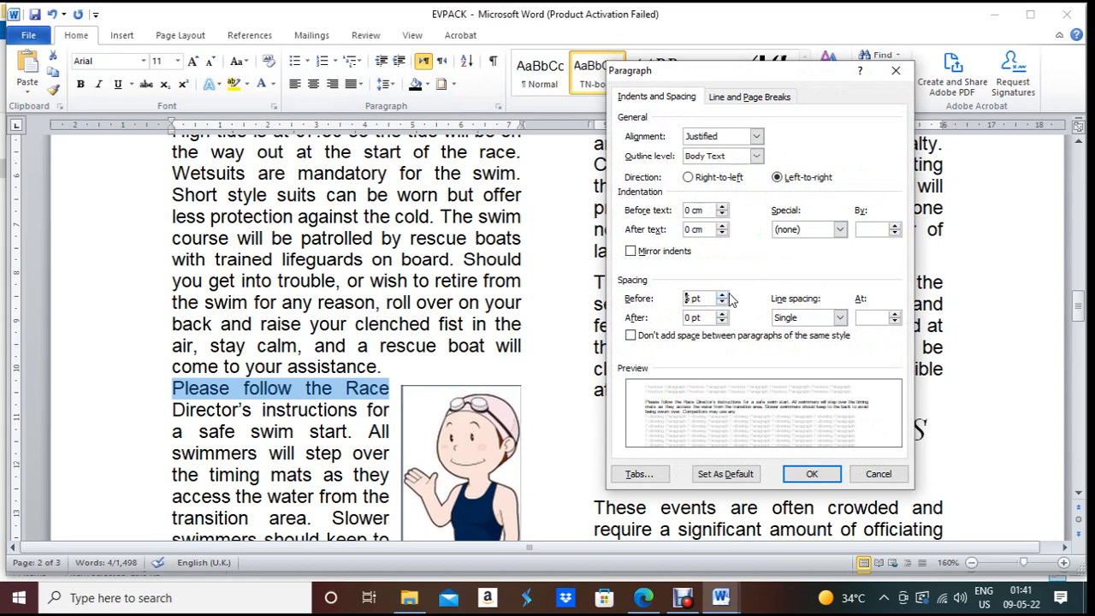
{"action": "left_click", "coordinate": [813, 475]}
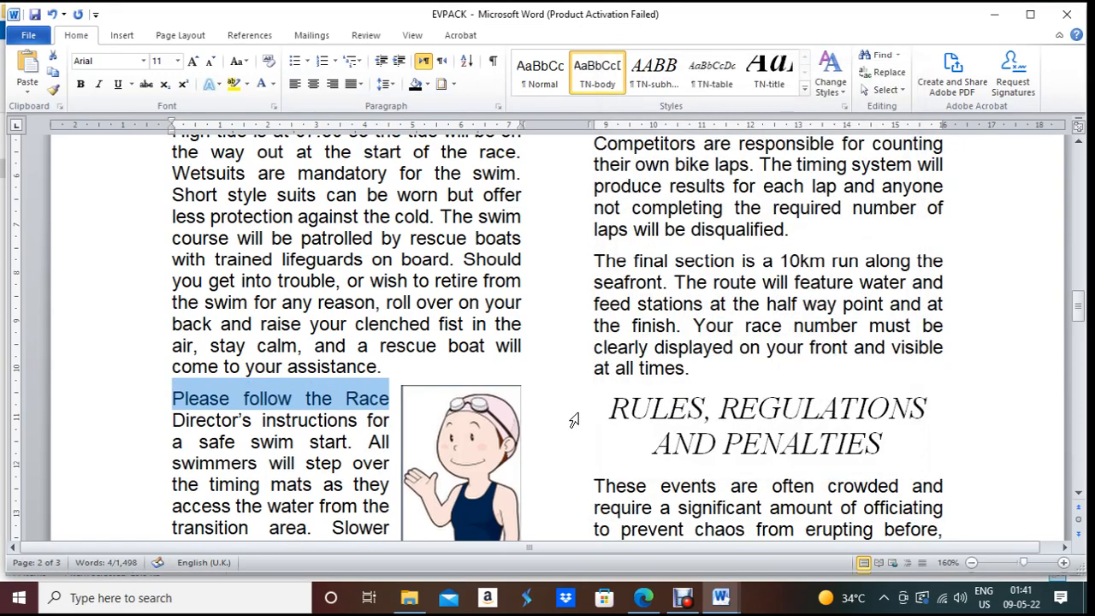
Step: Nudge the swimmer picture down so it lines up with its paragraph
{"action": "left_click", "coordinate": [517, 390]}
{"action": "scroll", "coordinate": [577, 357], "scroll_direction": "down", "scroll_amount": 2}
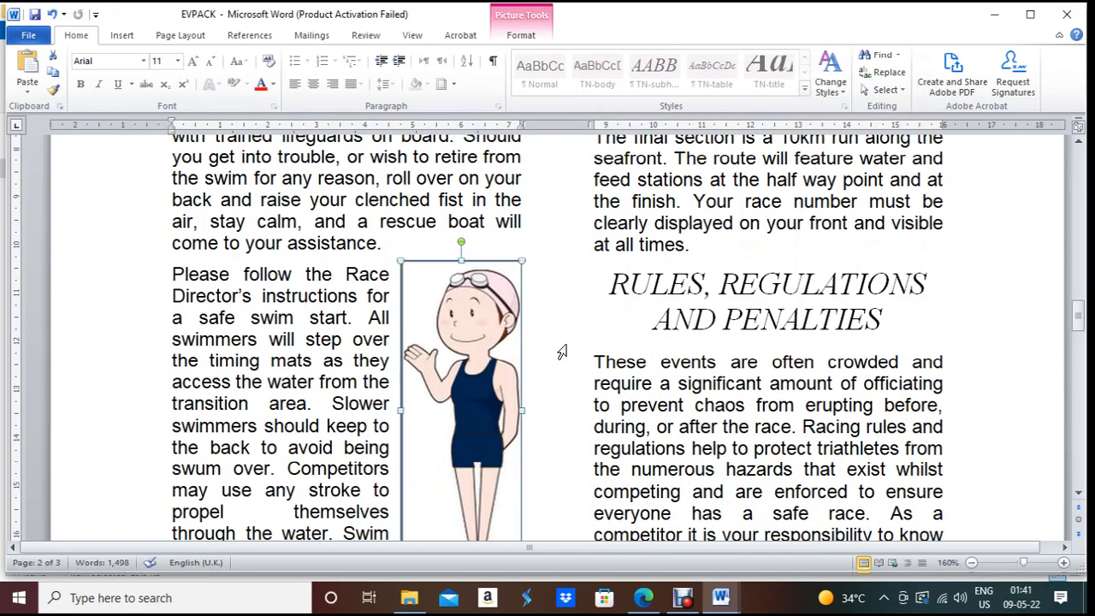
{"action": "left_click_drag", "start_coordinate": [461, 295], "coordinate": [460, 306]}
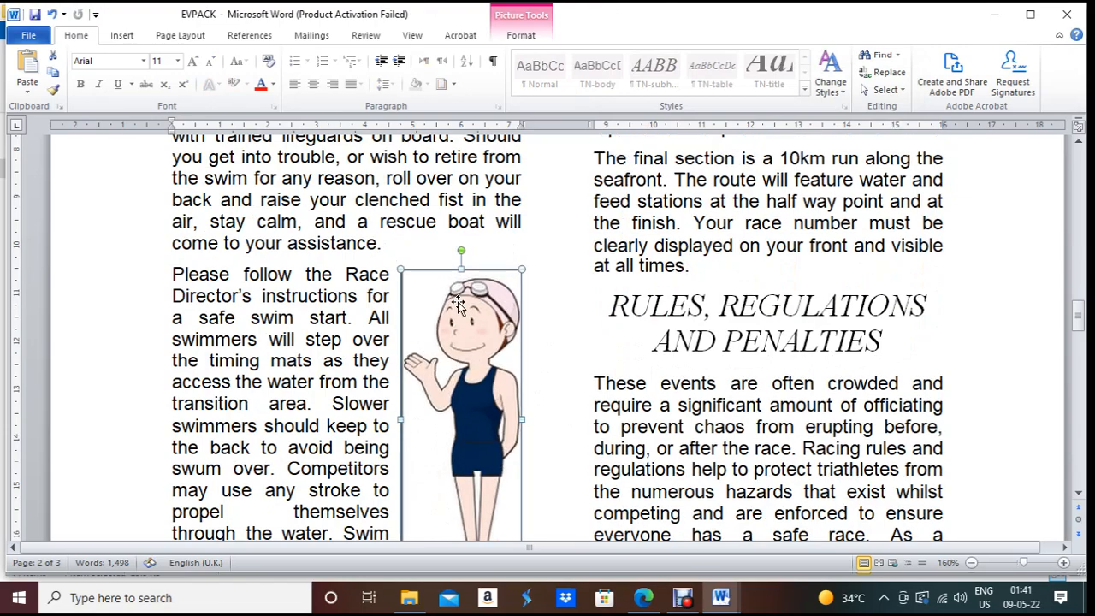
{"action": "scroll", "coordinate": [584, 294], "scroll_direction": "up", "scroll_amount": 3}
{"action": "scroll", "coordinate": [384, 447], "scroll_direction": "down", "scroll_amount": 15}
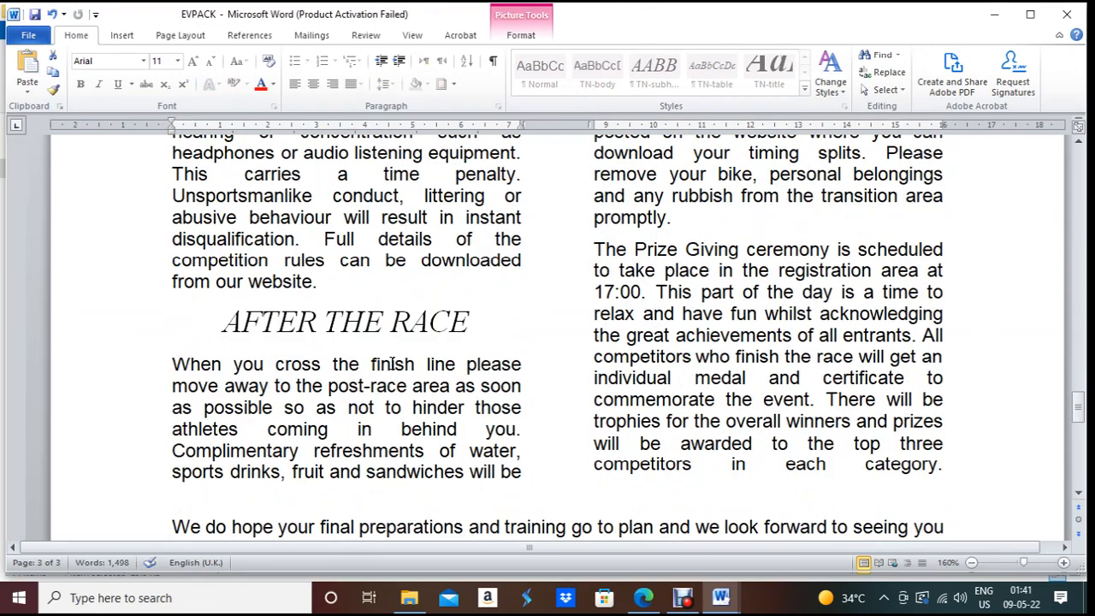
{"action": "scroll", "coordinate": [391, 364], "scroll_direction": "down", "scroll_amount": 3}
{"action": "scroll", "coordinate": [392, 364], "scroll_direction": "up", "scroll_amount": 9}
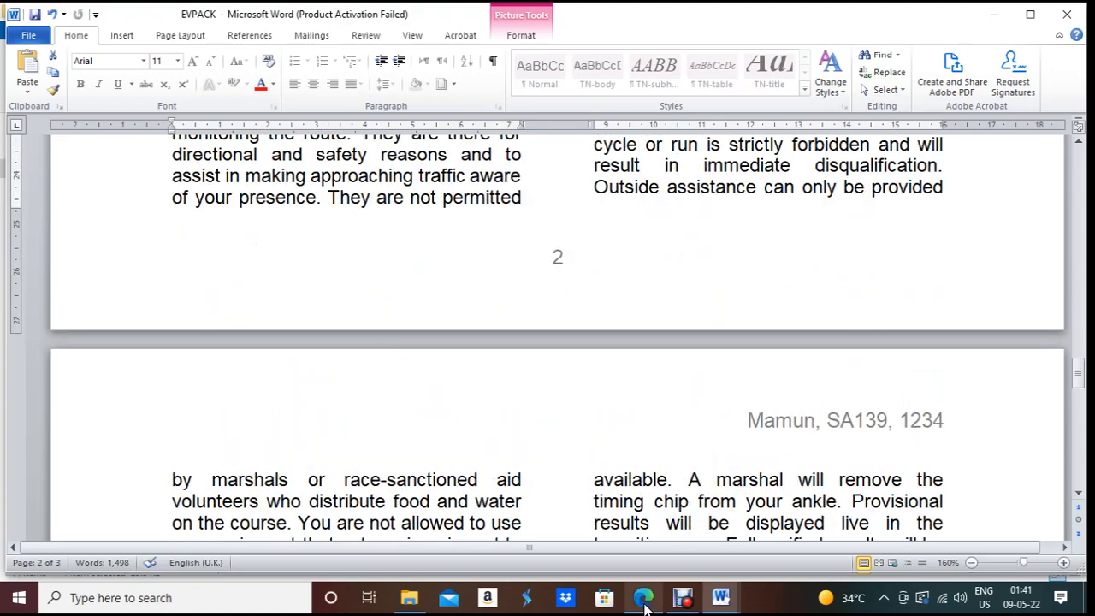
{"action": "left_click", "coordinate": [648, 608]}
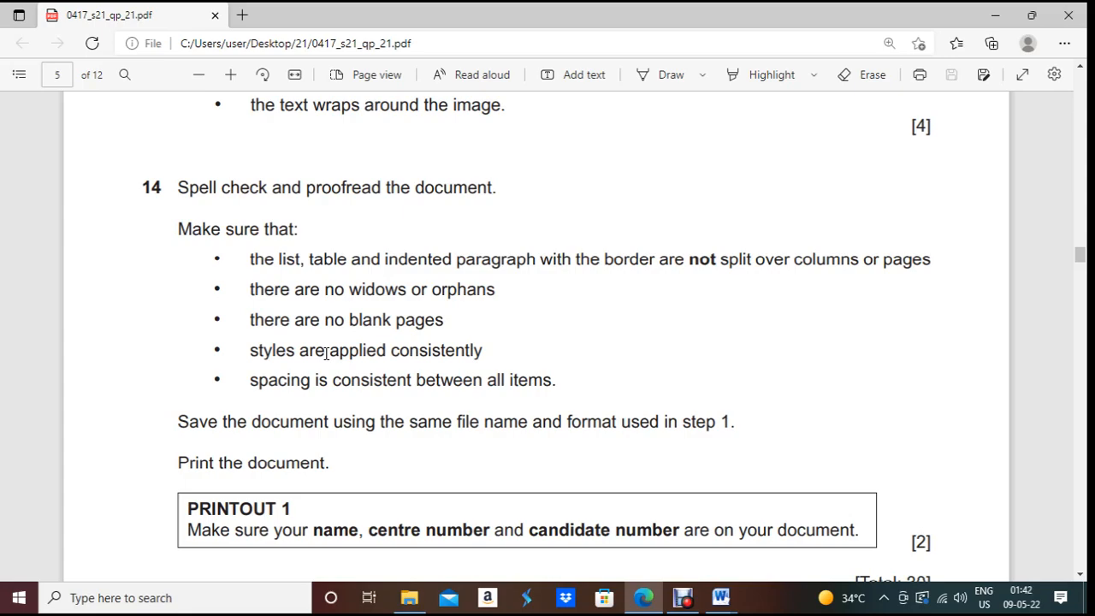
Step: Back in the EVPACK document, deselect the swimmer picture
{"action": "left_click", "coordinate": [659, 609]}
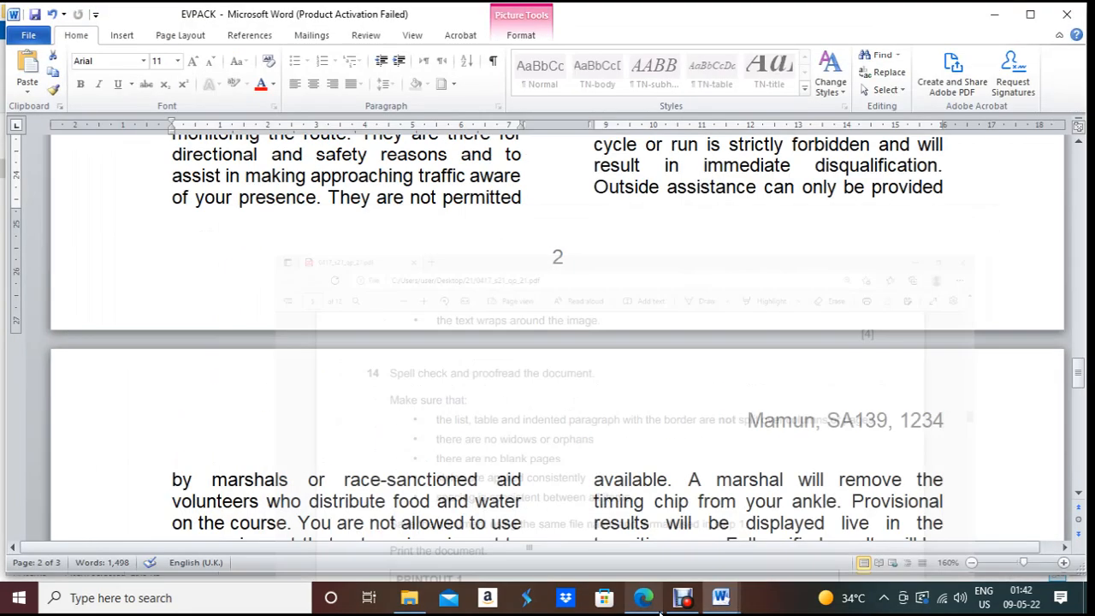
{"action": "scroll", "coordinate": [463, 312], "scroll_direction": "up", "scroll_amount": 10}
{"action": "scroll", "coordinate": [422, 214], "scroll_direction": "up", "scroll_amount": 4}
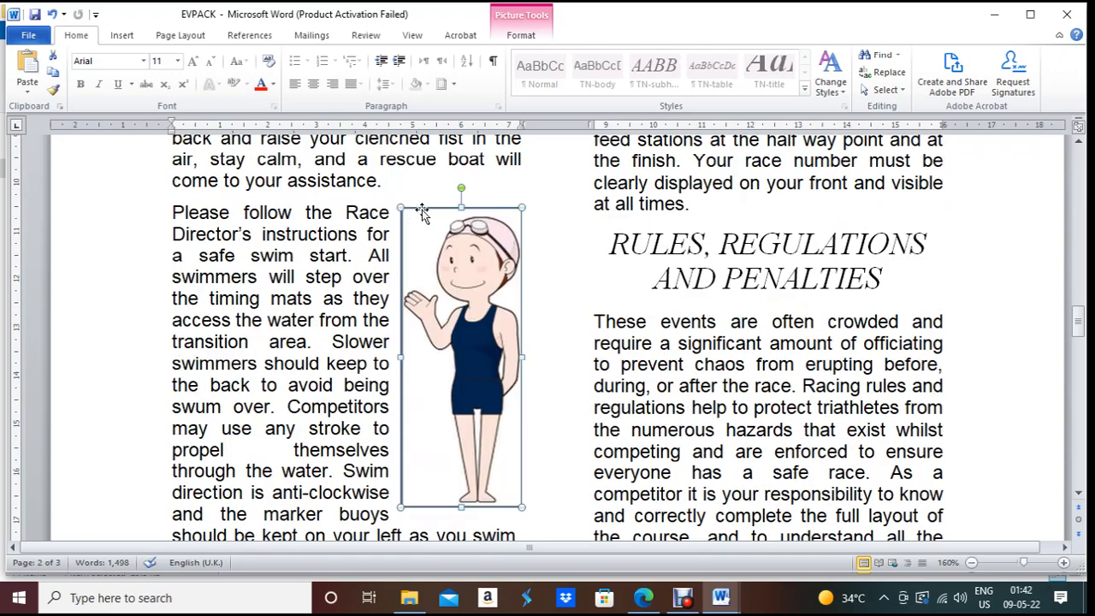
{"action": "left_click", "coordinate": [313, 199]}
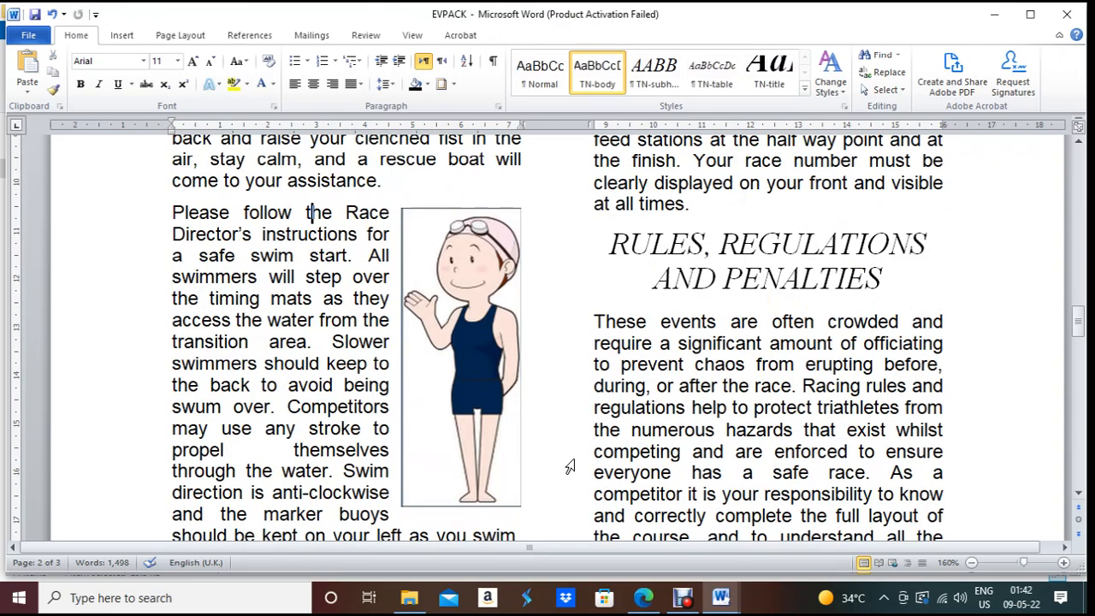
Step: Compare against the proofreading checklist PDF, then return to the top of EVPACK
{"action": "left_click", "coordinate": [643, 597]}
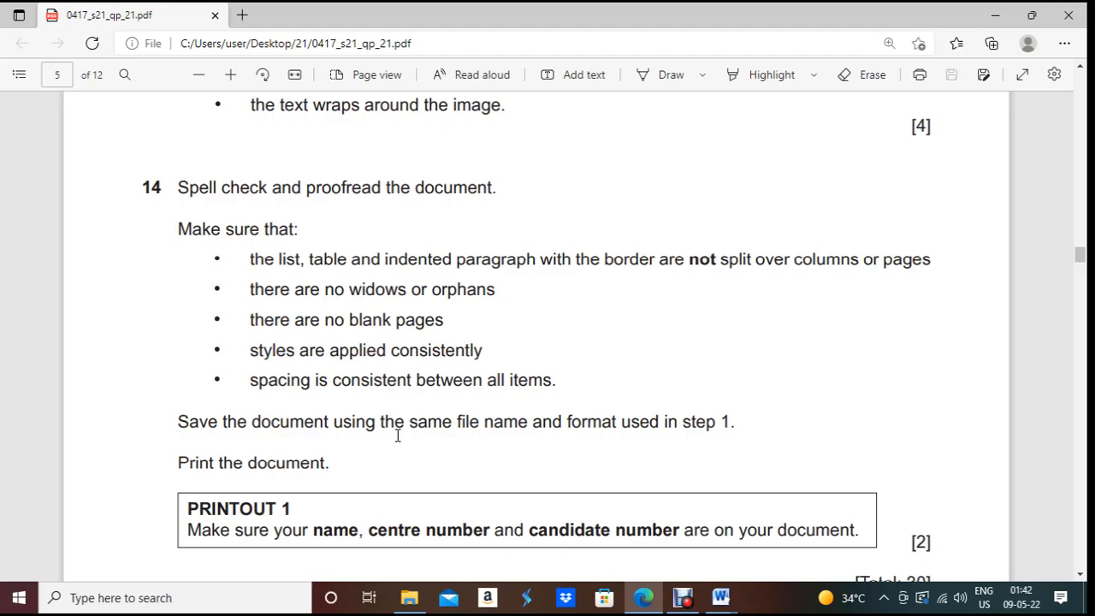
{"action": "left_click", "coordinate": [721, 598]}
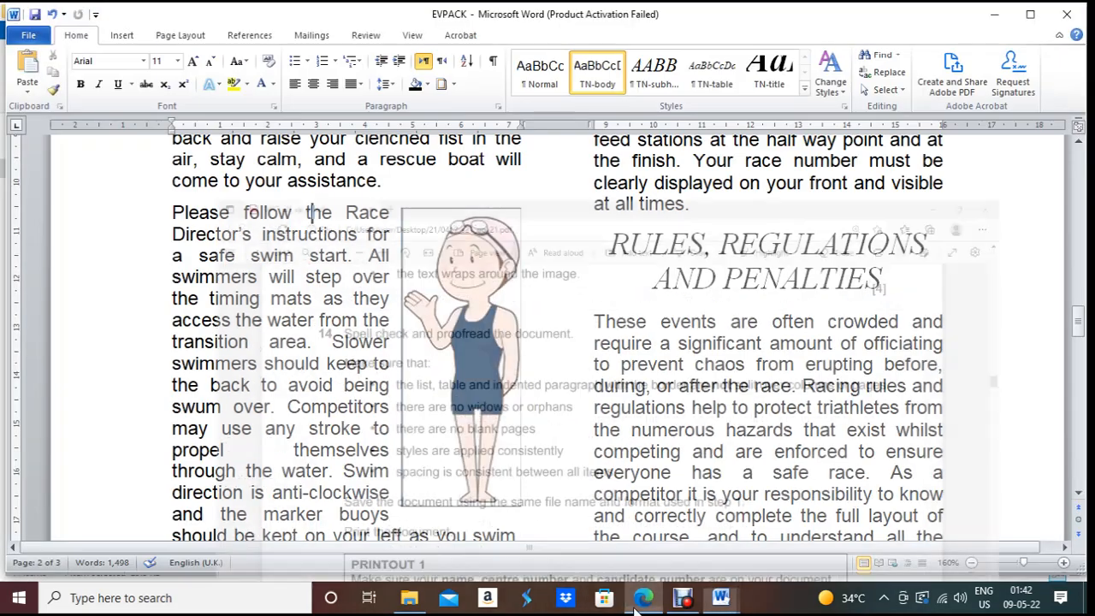
{"action": "scroll", "coordinate": [436, 400], "scroll_direction": "up", "scroll_amount": 20}
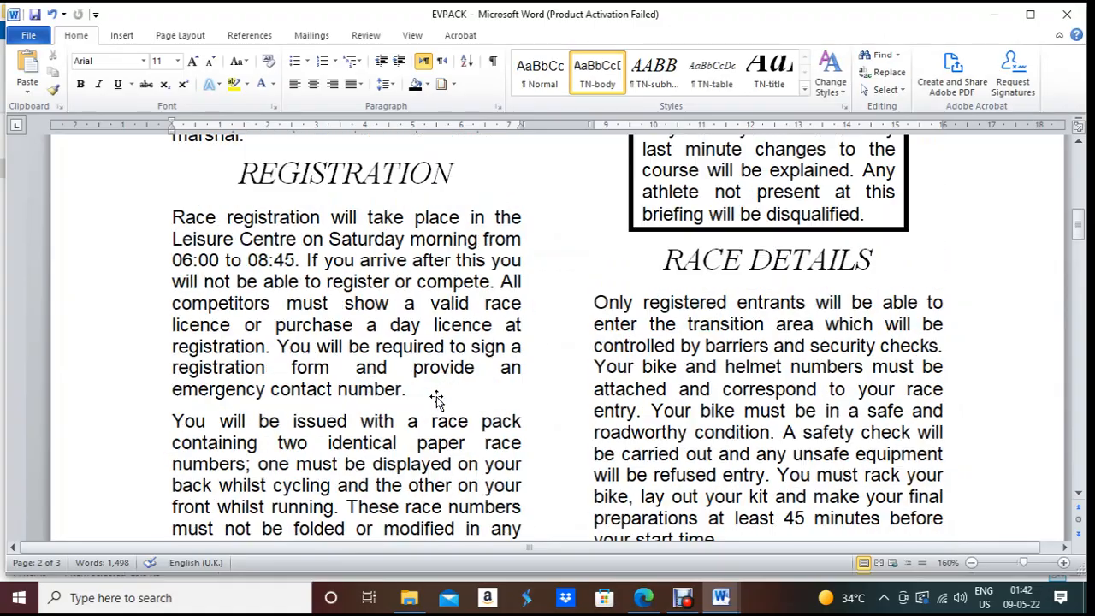
{"action": "scroll", "coordinate": [436, 399], "scroll_direction": "up", "scroll_amount": 5}
Step: Scroll through pages 1 to 3 to confirm consistent spacing and layout
{"action": "scroll", "coordinate": [437, 396], "scroll_direction": "down", "scroll_amount": 15}
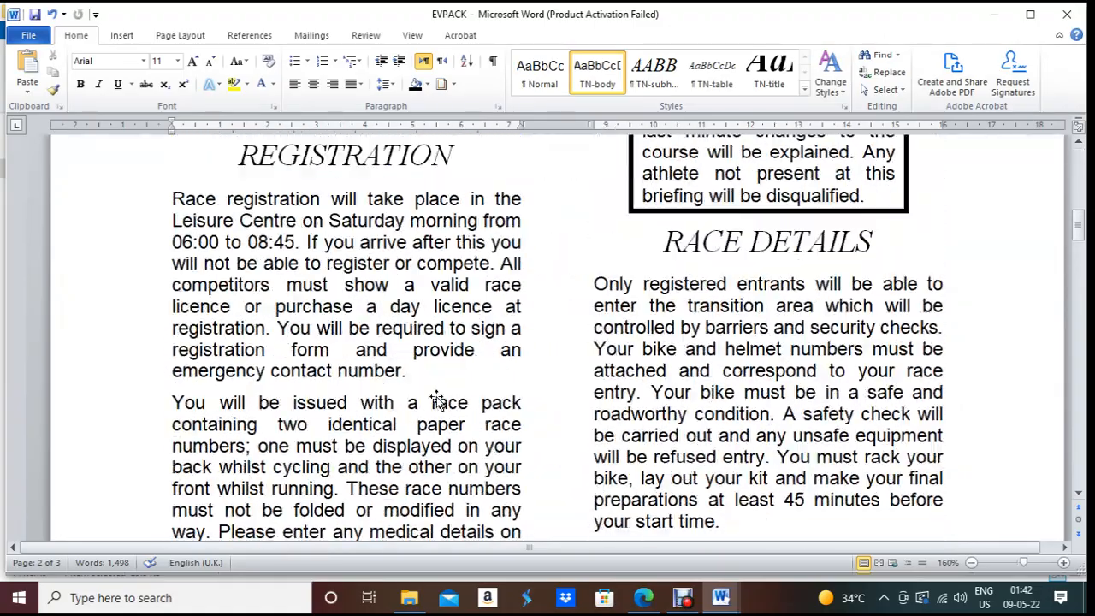
{"action": "scroll", "coordinate": [437, 396], "scroll_direction": "down", "scroll_amount": 6}
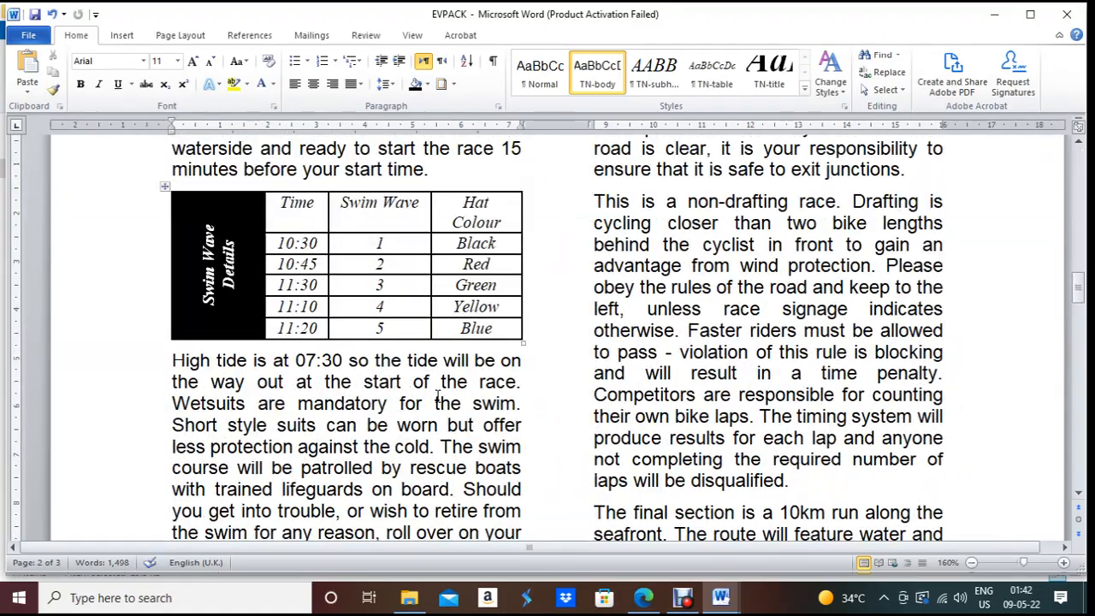
{"action": "scroll", "coordinate": [438, 396], "scroll_direction": "down", "scroll_amount": 20}
{"action": "scroll", "coordinate": [437, 396], "scroll_direction": "down", "scroll_amount": 12}
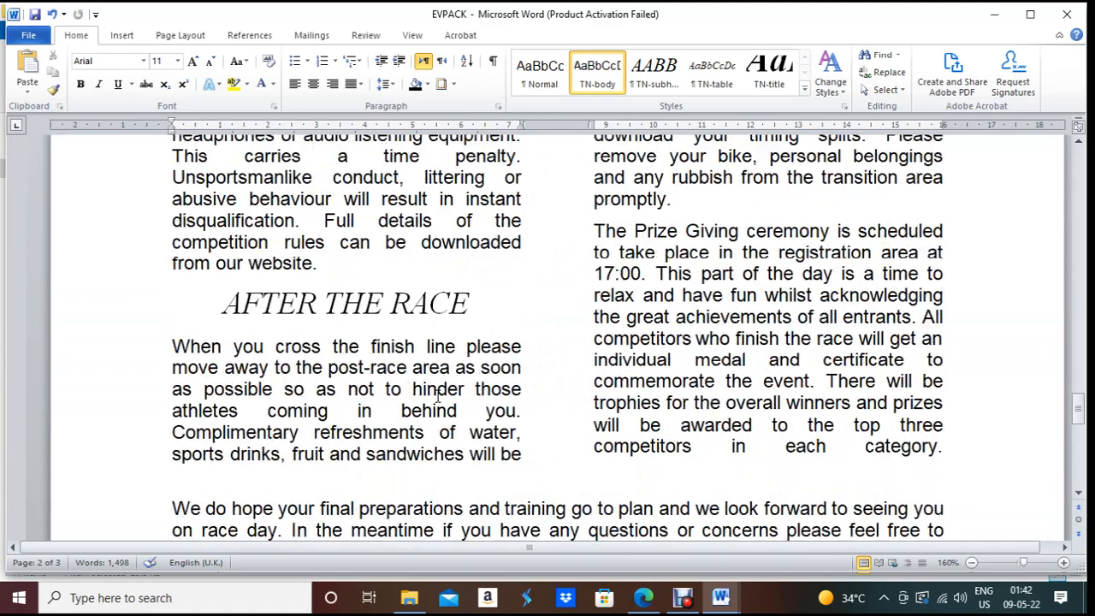
{"action": "scroll", "coordinate": [437, 396], "scroll_direction": "up", "scroll_amount": 11}
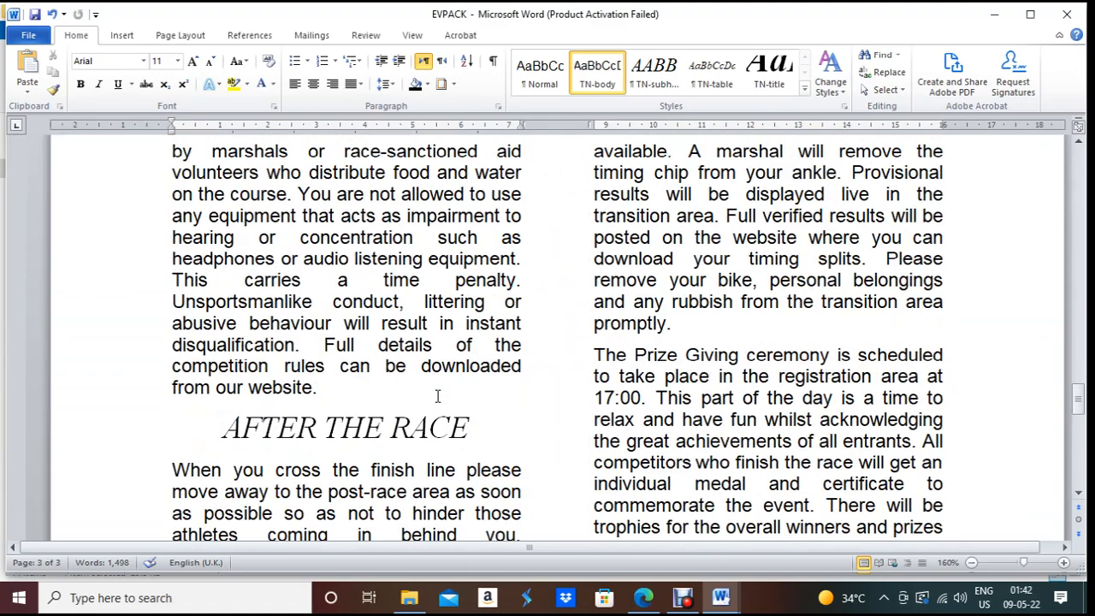
{"action": "left_click", "coordinate": [684, 598]}
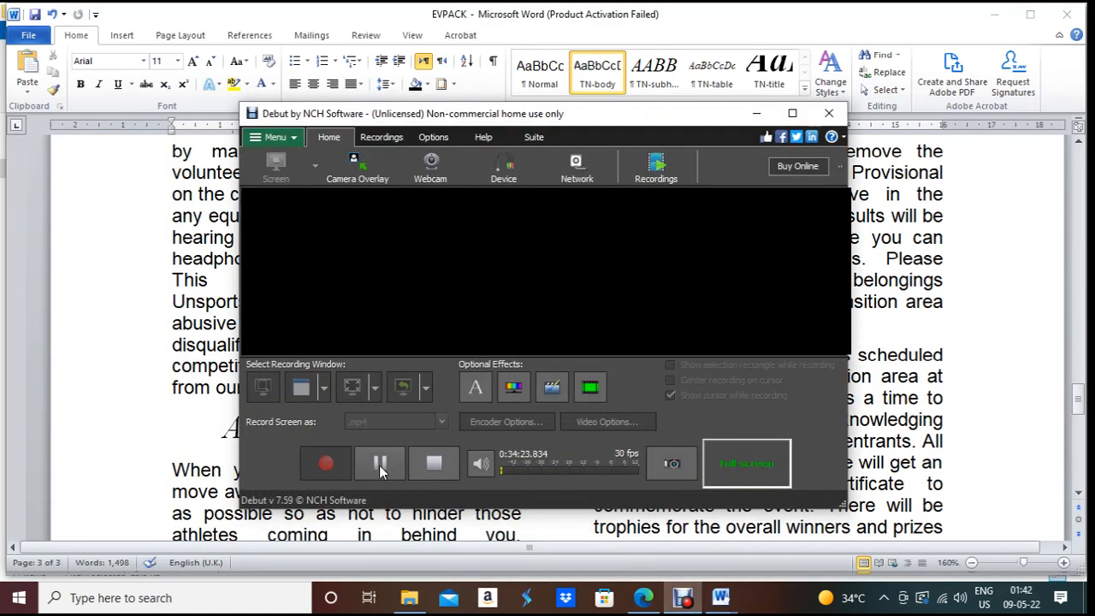